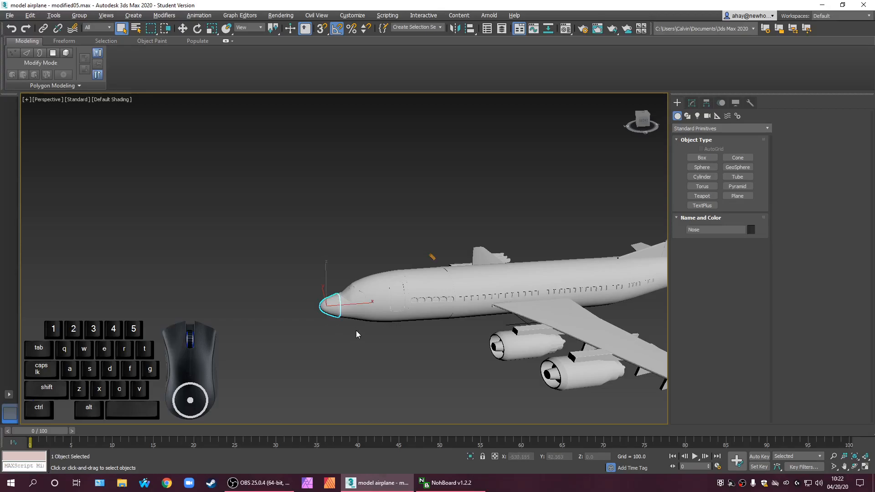
Pull the nose cone off the fuselage along X to inspect its connecting lip, and restore its original position
{"action": "key", "text": "w"}
{"action": "scroll", "coordinate": [330, 278], "scroll_direction": "up", "scroll_amount": 10}
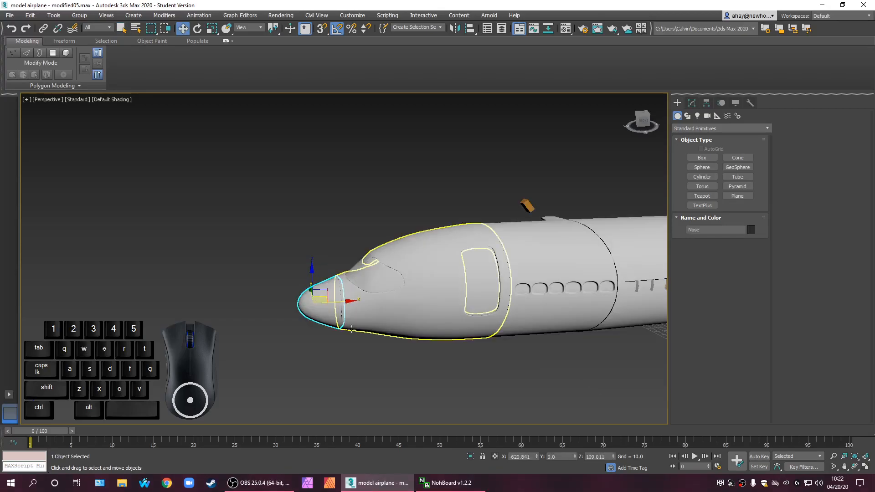
{"action": "scroll", "coordinate": [307, 308], "scroll_direction": "up", "scroll_amount": 3}
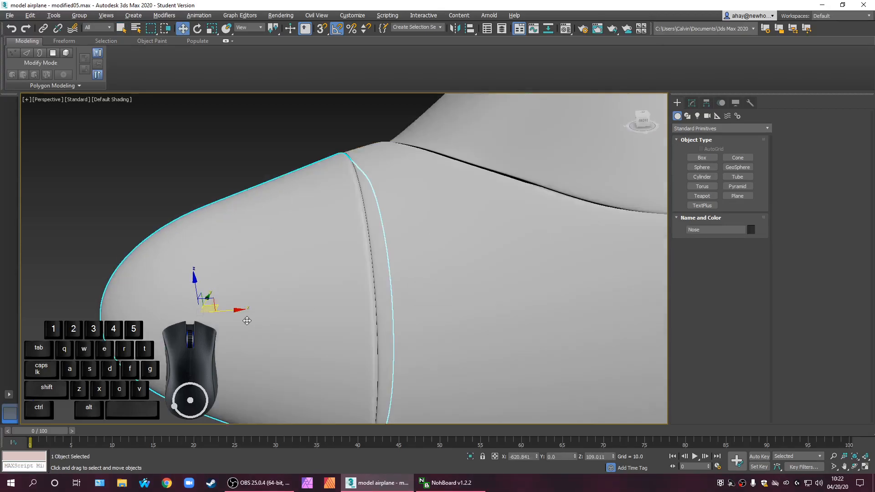
{"action": "left_click_drag", "start_coordinate": [235, 318], "coordinate": [169, 317]}
{"action": "middle_click_drag", "start_coordinate": [342, 303], "coordinate": [348, 332], "text": "alt"}
{"action": "scroll", "coordinate": [336, 289], "scroll_direction": "down", "scroll_amount": 2}
{"action": "scroll", "coordinate": [336, 301], "scroll_direction": "up", "scroll_amount": 2}
{"action": "scroll", "coordinate": [335, 290], "scroll_direction": "up", "scroll_amount": 3}
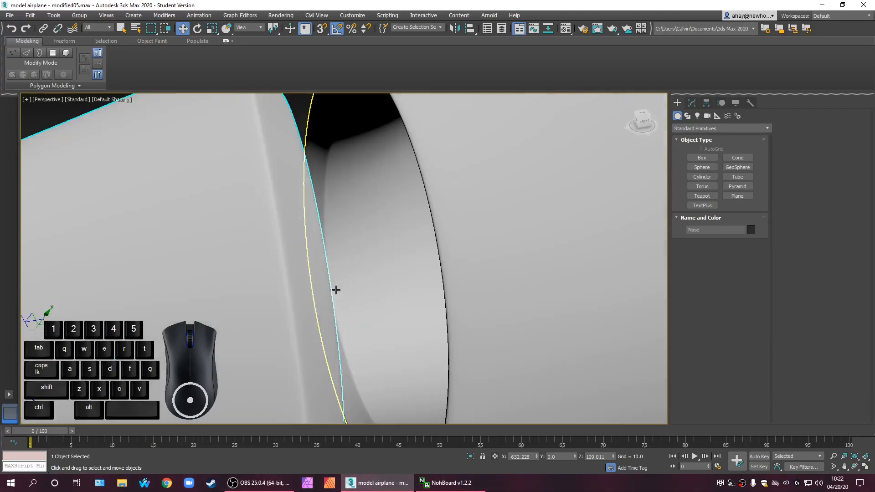
{"action": "scroll", "coordinate": [335, 290], "scroll_direction": "down", "scroll_amount": 3}
{"action": "middle_click_drag", "start_coordinate": [334, 289], "coordinate": [343, 226], "text": "alt"}
{"action": "left_click_drag", "start_coordinate": [280, 245], "coordinate": [296, 232]}
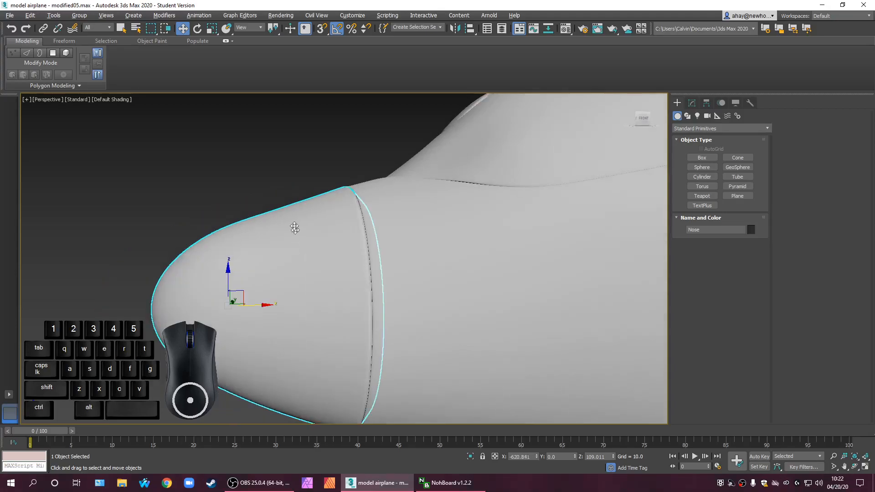
{"action": "left_click", "coordinate": [266, 142]}
{"action": "scroll", "coordinate": [355, 210], "scroll_direction": "down", "scroll_amount": 5}
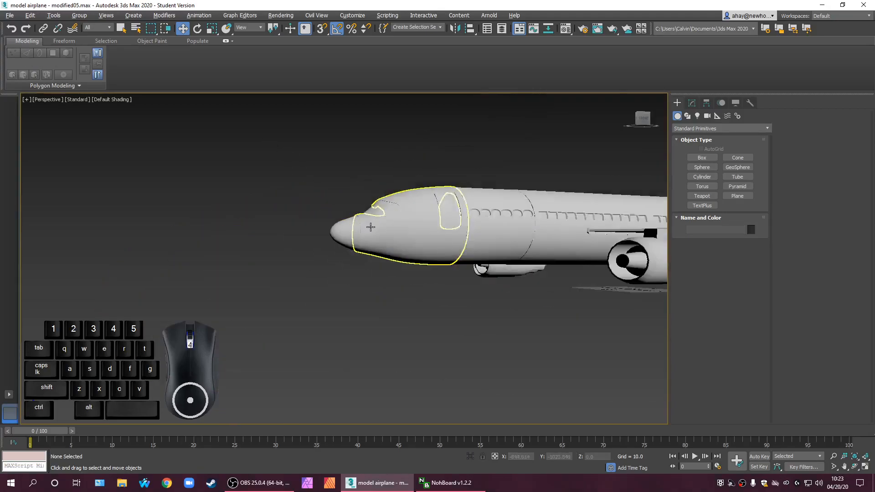
Examine the small orange box against the front fuselage from the side, the front and above
{"action": "scroll", "coordinate": [425, 215], "scroll_direction": "up", "scroll_amount": 5}
{"action": "scroll", "coordinate": [432, 256], "scroll_direction": "down", "scroll_amount": 3}
{"action": "mouse_move", "coordinate": [443, 285]}
{"action": "middle_mouse_down"}
{"action": "mouse_move", "coordinate": [433, 261]}
{"action": "mouse_move", "coordinate": [441, 264]}
{"action": "mouse_move", "coordinate": [433, 294]}
{"action": "middle_mouse_up"}
{"action": "left_click", "coordinate": [422, 272]}
{"action": "middle_click_drag", "start_coordinate": [381, 245], "coordinate": [556, 253], "text": "alt"}
{"action": "scroll", "coordinate": [417, 272], "scroll_direction": "down", "scroll_amount": 5}
{"action": "scroll", "coordinate": [433, 281], "scroll_direction": "up", "scroll_amount": 8}
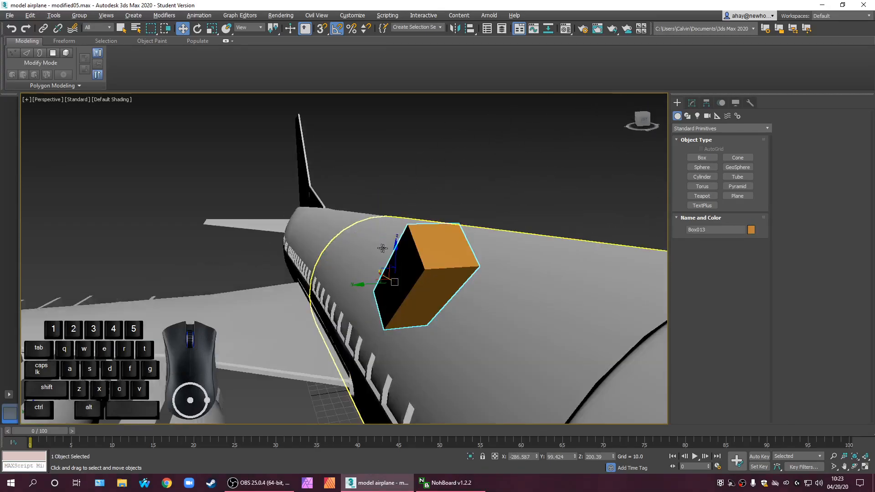
{"action": "middle_click_drag", "start_coordinate": [434, 281], "coordinate": [347, 283], "text": "alt"}
{"action": "middle_click_drag", "start_coordinate": [420, 303], "coordinate": [455, 252]}
{"action": "scroll", "coordinate": [410, 281], "scroll_direction": "down", "scroll_amount": 5}
{"action": "scroll", "coordinate": [431, 310], "scroll_direction": "down", "scroll_amount": 3}
{"action": "scroll", "coordinate": [438, 261], "scroll_direction": "up", "scroll_amount": 3}
{"action": "middle_click_drag", "start_coordinate": [422, 283], "coordinate": [440, 351], "text": "alt"}
{"action": "scroll", "coordinate": [370, 308], "scroll_direction": "up", "scroll_amount": 3}
{"action": "middle_click_drag", "start_coordinate": [379, 319], "coordinate": [254, 310]}
{"action": "scroll", "coordinate": [283, 316], "scroll_direction": "down", "scroll_amount": 5}
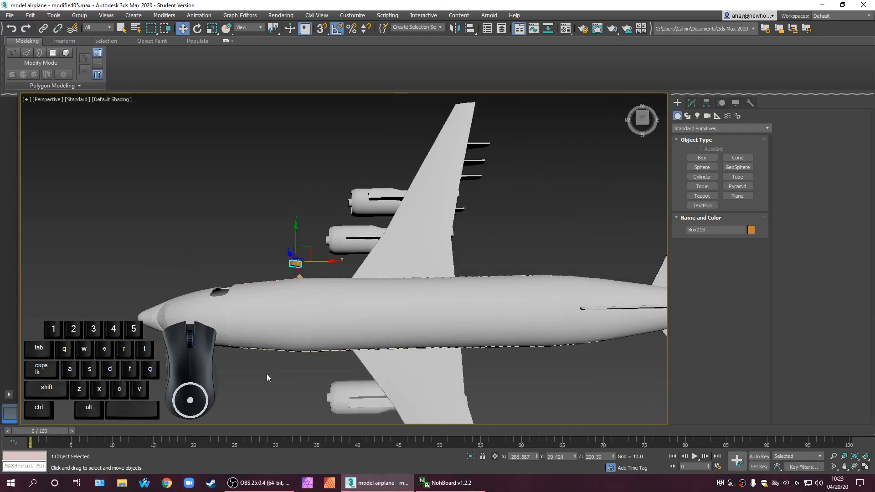
{"action": "mouse_move", "coordinate": [309, 376]}
{"action": "middle_mouse_down", "text": "alt"}
{"action": "mouse_move", "coordinate": [412, 268]}
{"action": "mouse_move", "coordinate": [313, 347]}
{"action": "mouse_move", "coordinate": [310, 377]}
{"action": "middle_mouse_up", "text": "alt"}
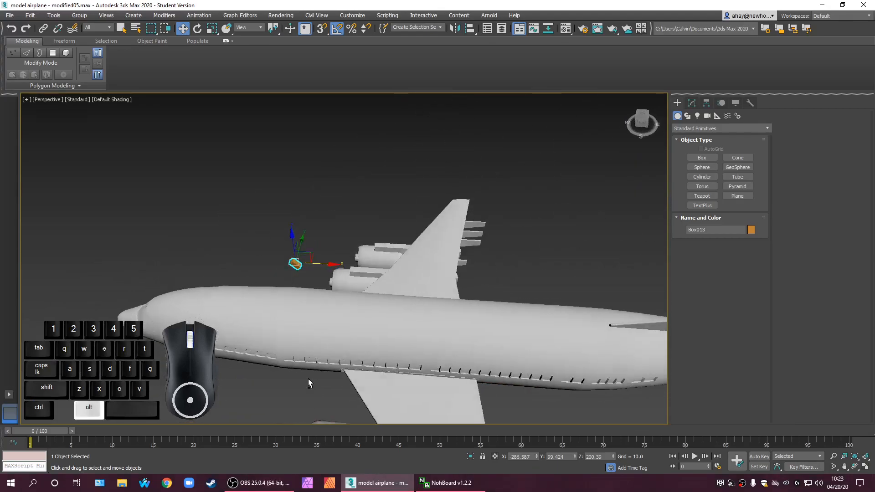
Examine the chamfered lip where the front fuselage section enters its neighbour, using the Top and Front views
{"action": "key", "text": "alt+w"}
{"action": "middle_click_drag", "start_coordinate": [505, 162], "coordinate": [452, 225]}
{"action": "scroll", "coordinate": [458, 191], "scroll_direction": "up", "scroll_amount": 8}
{"action": "middle_click_drag", "start_coordinate": [464, 157], "coordinate": [457, 230]}
{"action": "middle_click_drag", "start_coordinate": [163, 169], "coordinate": [160, 176]}
{"action": "scroll", "coordinate": [204, 132], "scroll_direction": "up", "scroll_amount": 8}
{"action": "middle_click_drag", "start_coordinate": [235, 162], "coordinate": [238, 179]}
{"action": "left_click", "coordinate": [187, 196]}
{"action": "scroll", "coordinate": [187, 196], "scroll_direction": "up", "scroll_amount": 3}
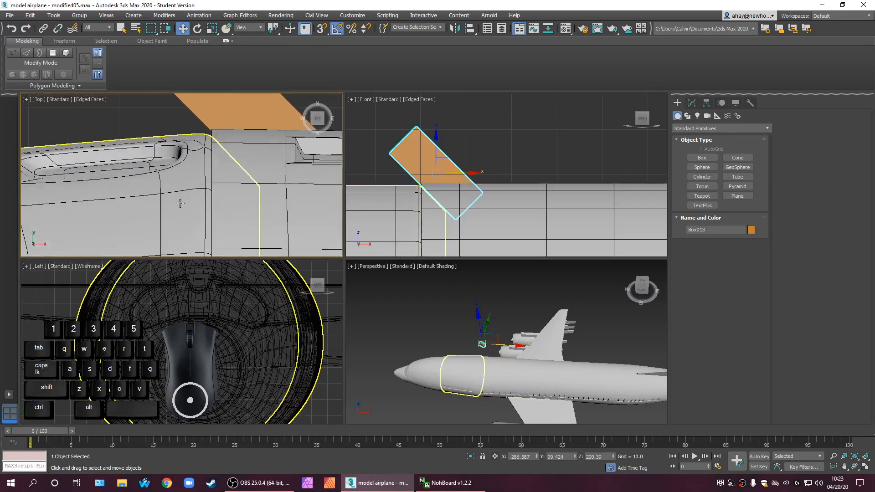
{"action": "left_click", "coordinate": [180, 203]}
{"action": "middle_click_drag", "start_coordinate": [240, 208], "coordinate": [232, 219]}
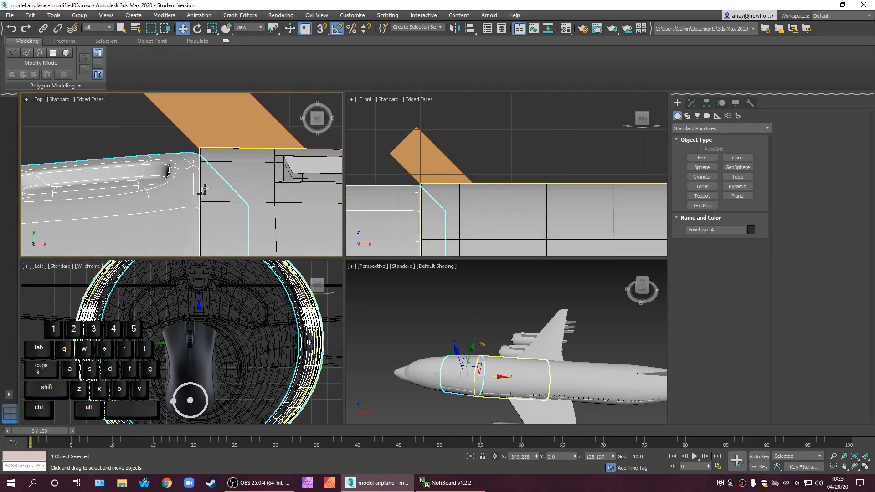
{"action": "middle_click_drag", "start_coordinate": [178, 186], "coordinate": [177, 164]}
{"action": "scroll", "coordinate": [176, 164], "scroll_direction": "down", "scroll_amount": 4}
{"action": "scroll", "coordinate": [195, 171], "scroll_direction": "up", "scroll_amount": 2}
{"action": "key", "text": "alt+w"}
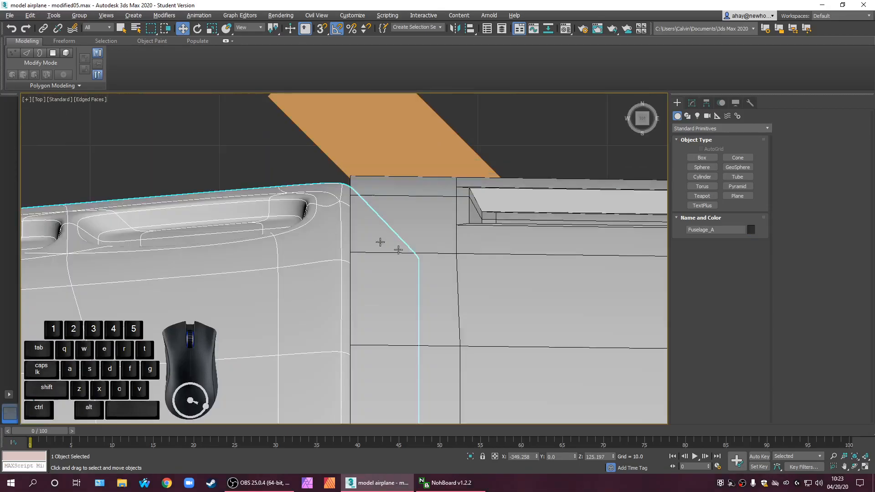
{"action": "key", "text": "alt+w"}
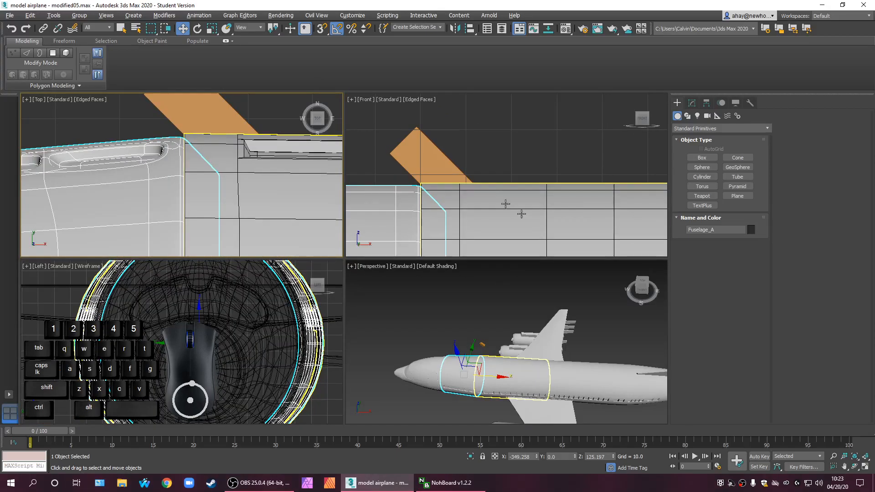
Move the two orange boxes away from the joint between the front fuselage sections
{"action": "scroll", "coordinate": [439, 202], "scroll_direction": "up", "scroll_amount": 5}
{"action": "scroll", "coordinate": [428, 207], "scroll_direction": "down", "scroll_amount": 8}
{"action": "left_click", "coordinate": [498, 194]}
{"action": "scroll", "coordinate": [187, 184], "scroll_direction": "down", "scroll_amount": 8}
{"action": "left_click_drag", "start_coordinate": [173, 161], "coordinate": [155, 113]}
{"action": "left_click", "coordinate": [447, 153]}
Assign the orange 09 - Default material to the fuselage section directly behind the cockpit, Fuselage_A
{"action": "scroll", "coordinate": [447, 153], "scroll_direction": "up", "scroll_amount": 5}
{"action": "scroll", "coordinate": [446, 153], "scroll_direction": "down", "scroll_amount": 5}
{"action": "left_click", "coordinate": [470, 175]}
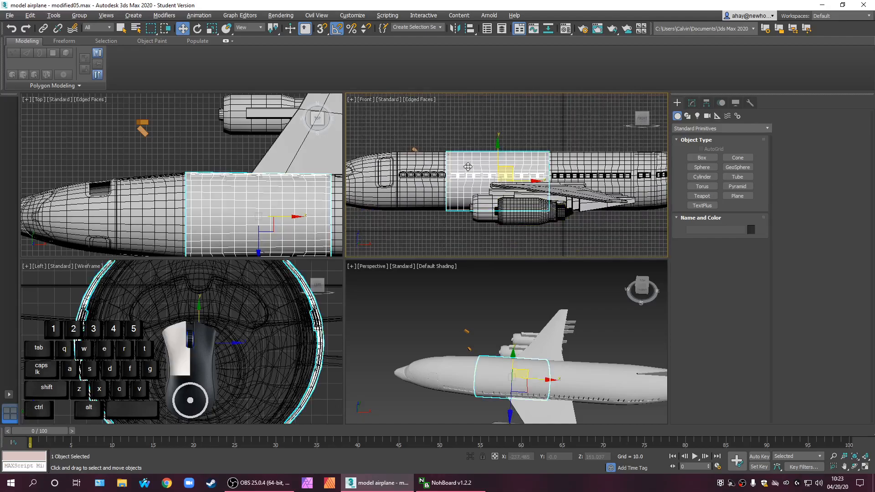
{"action": "key", "text": "alt+w"}
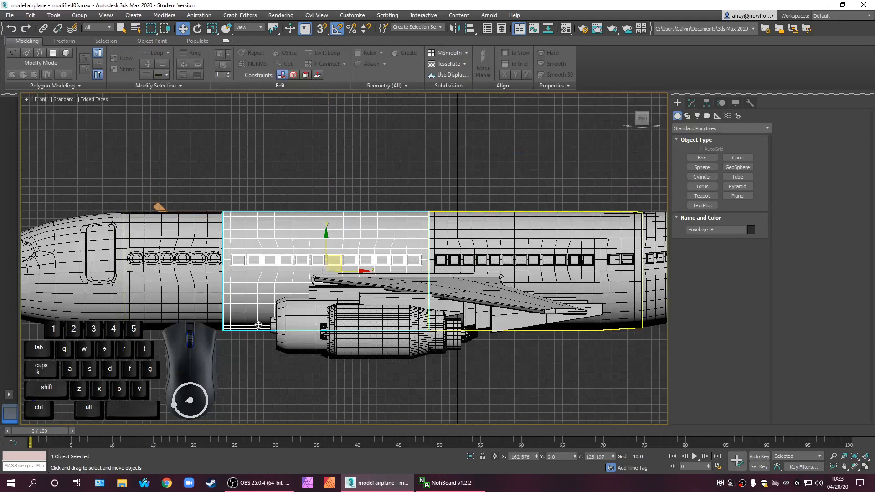
{"action": "middle_click_drag", "start_coordinate": [261, 325], "coordinate": [279, 297]}
{"action": "left_click", "coordinate": [223, 346]}
{"action": "left_click", "coordinate": [210, 283]}
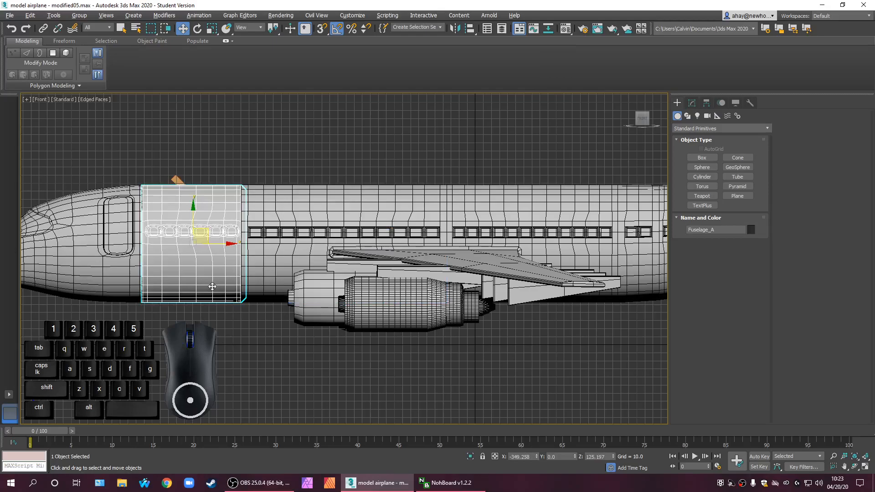
{"action": "left_click", "coordinate": [206, 335]}
{"action": "left_click", "coordinate": [194, 288]}
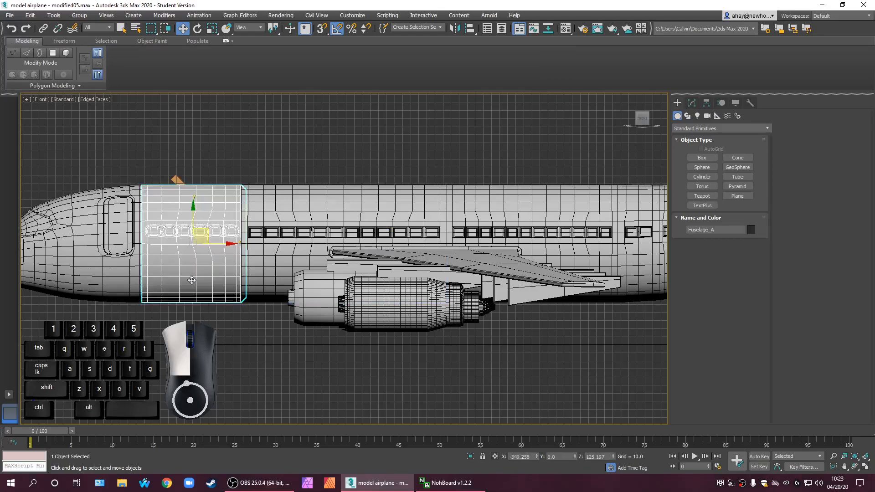
{"action": "key", "text": "m"}
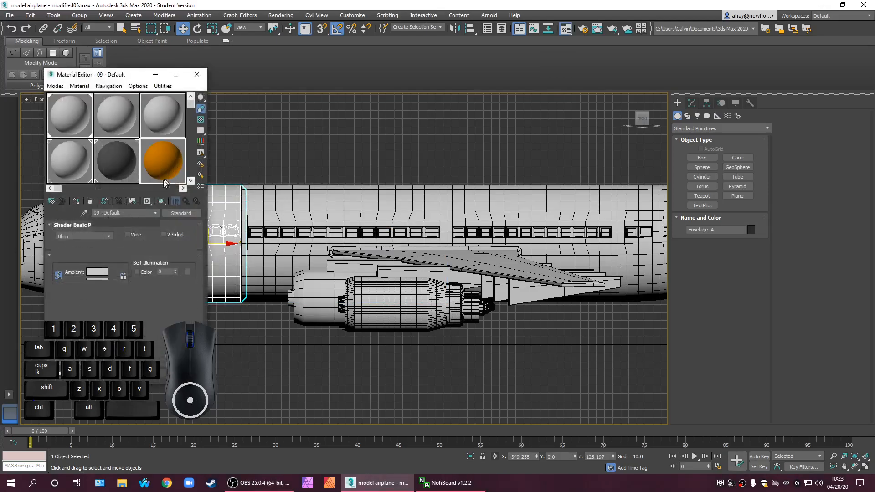
{"action": "left_click", "coordinate": [204, 75]}
Hide every object except the orange fuselage section and the grey section behind it
{"action": "left_click", "coordinate": [283, 221]}
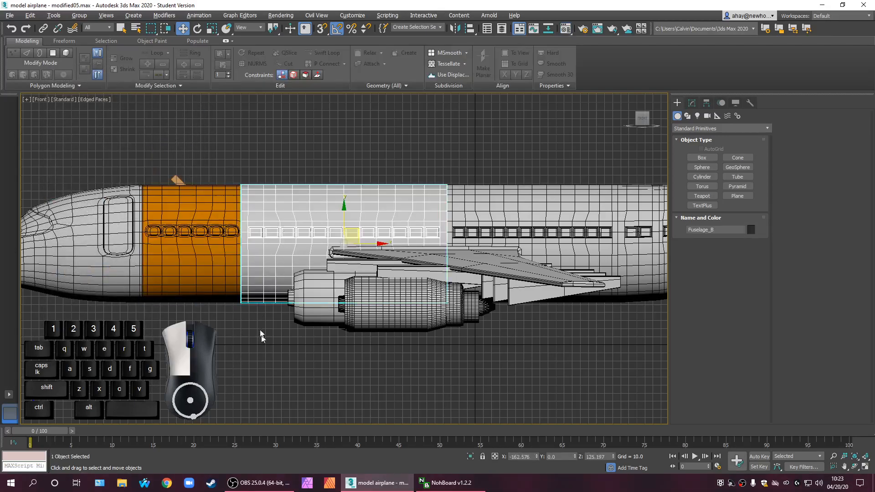
{"action": "left_click", "coordinate": [226, 292], "text": "ctrl"}
{"action": "right_click", "coordinate": [230, 288]}
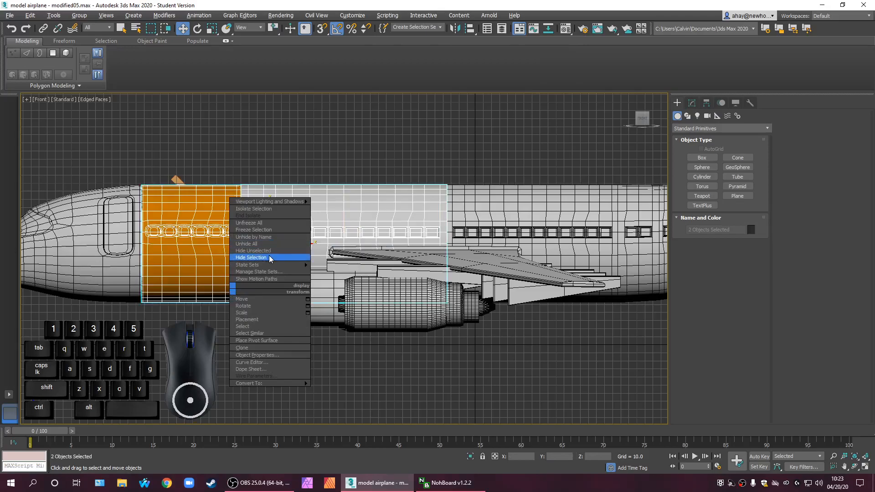
{"action": "left_click", "coordinate": [270, 259]}
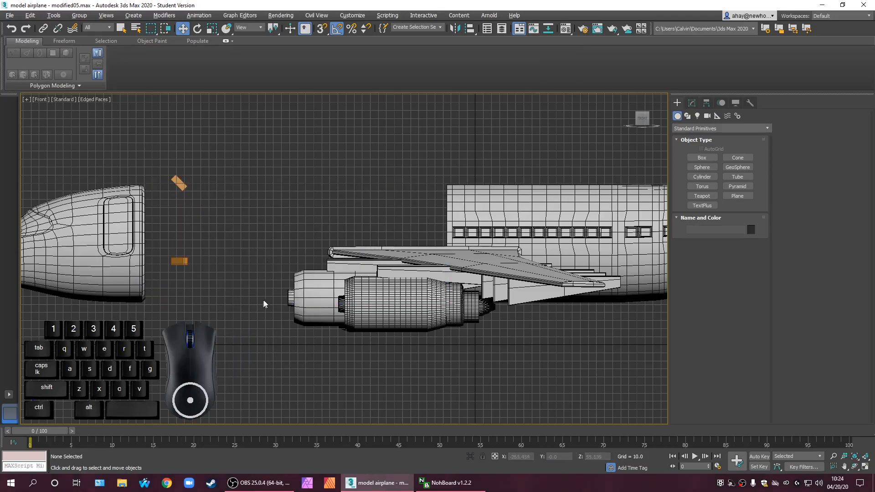
{"action": "key", "text": "ctrl+z"}
{"action": "right_click", "coordinate": [261, 242]}
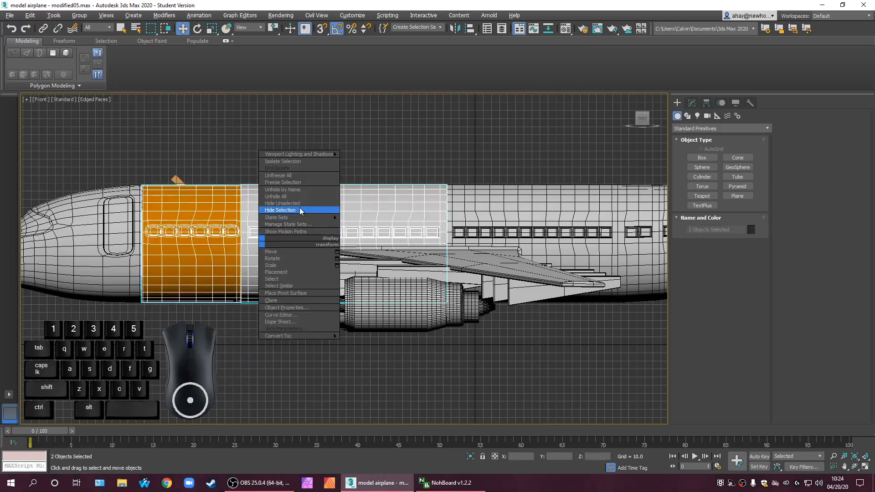
{"action": "left_click", "coordinate": [297, 204]}
Select the grey section Fuselage_B, turn off the edged-faces display and open its Editable Poly settings
{"action": "left_click", "coordinate": [297, 273]}
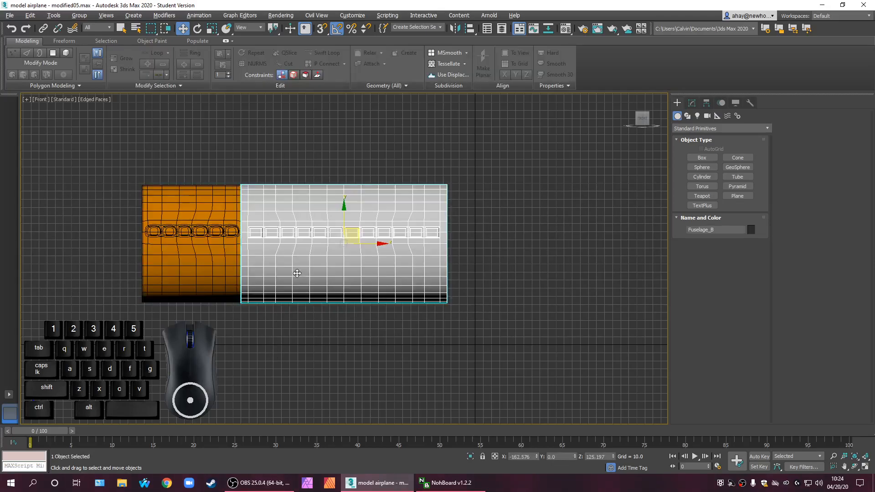
{"action": "key", "text": "F4"}
{"action": "scroll", "coordinate": [247, 273], "scroll_direction": "up", "scroll_amount": 5}
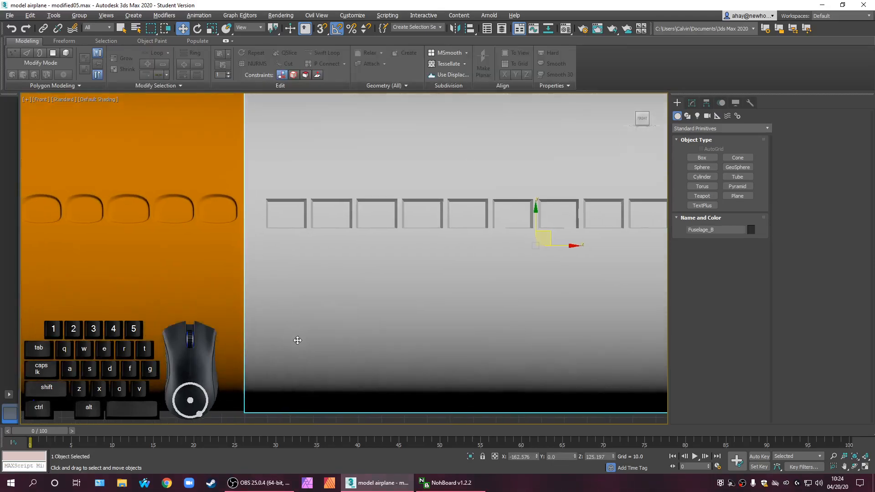
{"action": "middle_click_drag", "start_coordinate": [297, 307], "coordinate": [289, 395]}
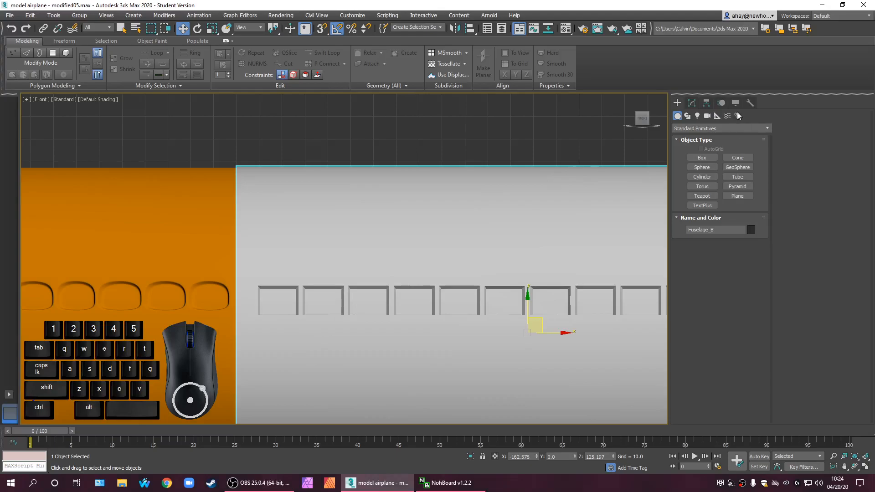
{"action": "left_click", "coordinate": [691, 103]}
{"action": "scroll", "coordinate": [480, 286], "scroll_direction": "down", "scroll_amount": 4}
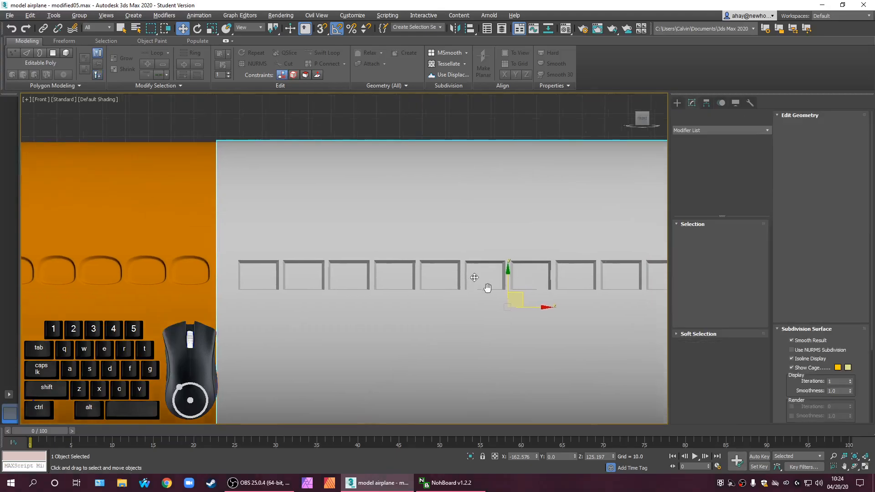
{"action": "scroll", "coordinate": [458, 297], "scroll_direction": "up", "scroll_amount": 2}
Select the open border of Fuselage_B at the end that meets the orange section, in a perspective view
{"action": "middle_click_drag", "start_coordinate": [475, 316], "coordinate": [394, 335], "text": "alt"}
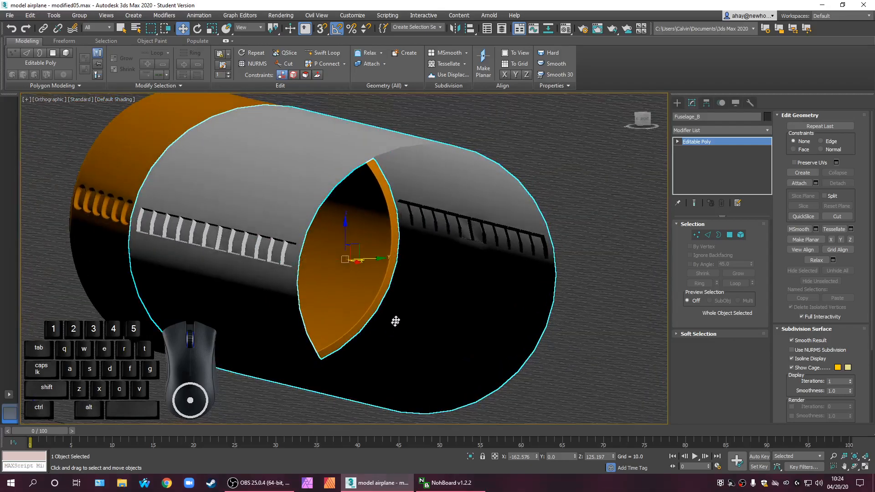
{"action": "key", "text": "p"}
{"action": "middle_click_drag", "start_coordinate": [468, 335], "coordinate": [384, 292], "text": "alt"}
{"action": "scroll", "coordinate": [391, 348], "scroll_direction": "up", "scroll_amount": 8}
{"action": "scroll", "coordinate": [416, 348], "scroll_direction": "down", "scroll_amount": 5}
{"action": "middle_click_drag", "start_coordinate": [581, 244], "coordinate": [531, 233], "text": "alt"}
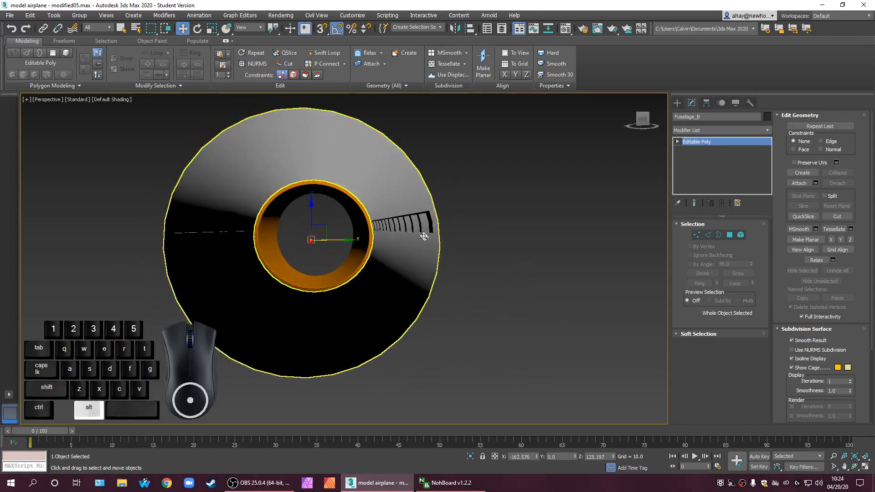
{"action": "left_click", "coordinate": [718, 235]}
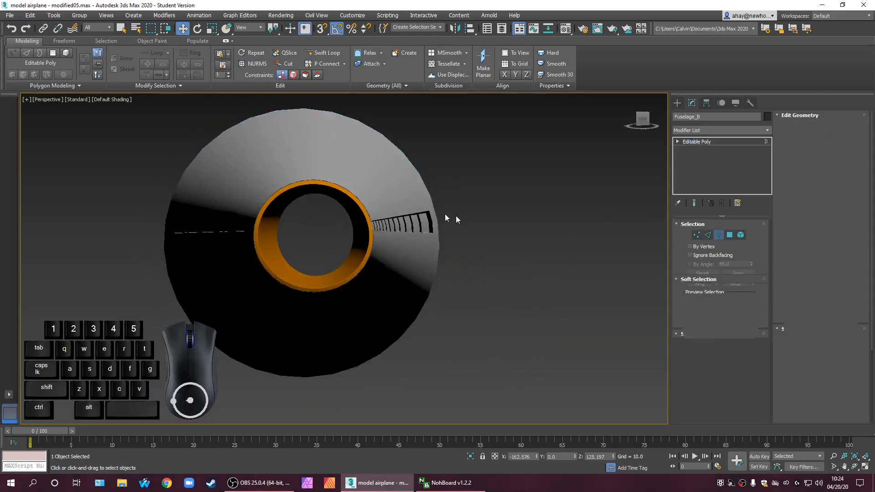
{"action": "left_click", "coordinate": [363, 196]}
{"action": "middle_click_drag", "start_coordinate": [371, 241], "coordinate": [354, 261], "text": "alt"}
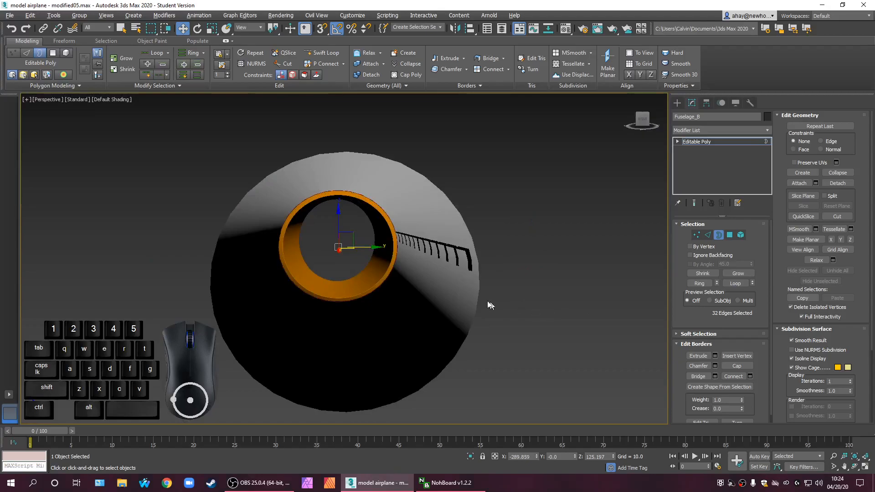
{"action": "mouse_move", "coordinate": [413, 294]}
{"action": "middle_mouse_down", "text": "alt"}
{"action": "mouse_move", "coordinate": [488, 289]}
{"action": "mouse_move", "coordinate": [415, 299]}
{"action": "middle_mouse_up", "text": "alt"}
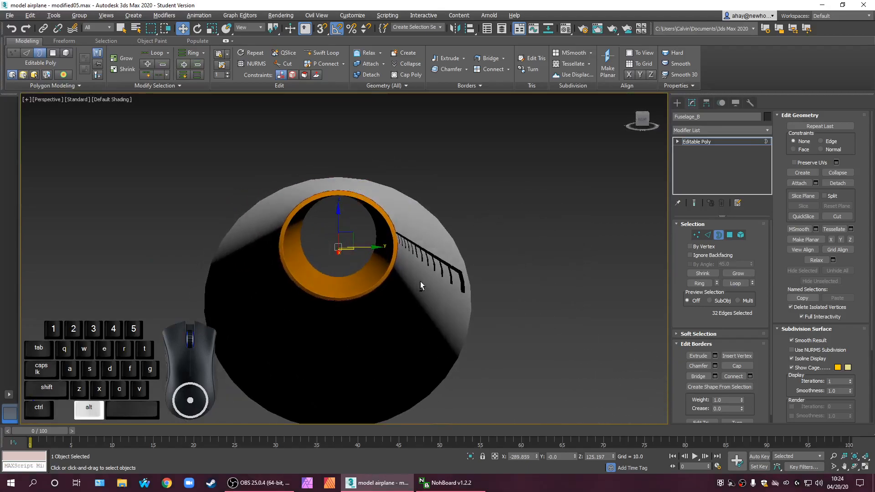
Extrude the selected border inward by scaling a copy of it uniformly to about 78% in the Left view
{"action": "key", "text": "alt+w"}
{"action": "middle_click_drag", "start_coordinate": [234, 231], "coordinate": [199, 216]}
{"action": "middle_click", "coordinate": [195, 314]}
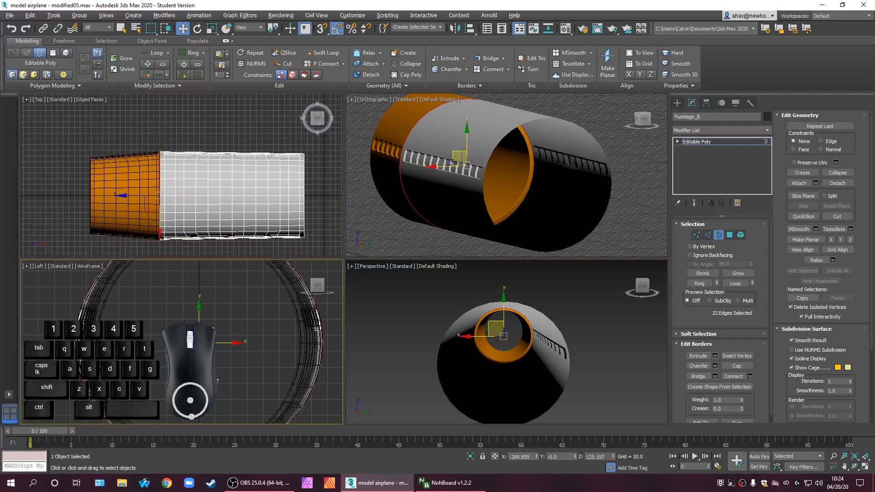
{"action": "key", "text": "alt+w"}
{"action": "middle_click_drag", "start_coordinate": [262, 344], "coordinate": [255, 347]}
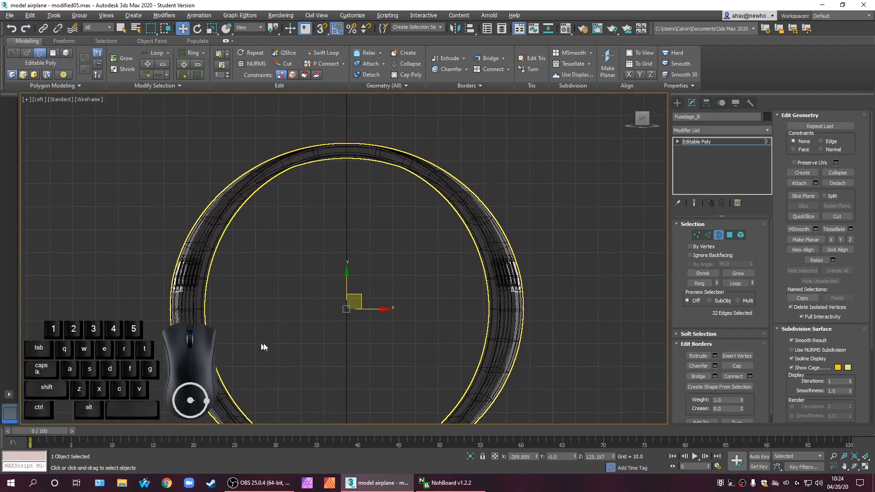
{"action": "key", "text": "r"}
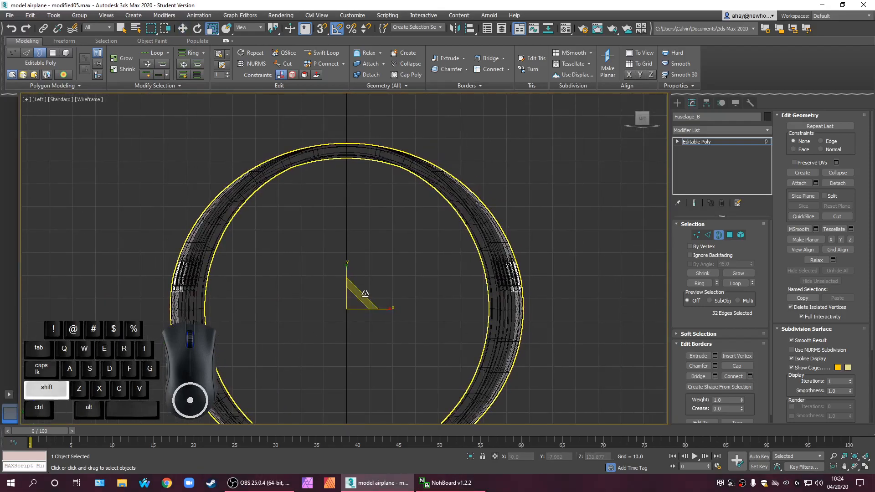
{"action": "left_click_drag", "start_coordinate": [365, 294], "coordinate": [361, 295], "text": "shift"}
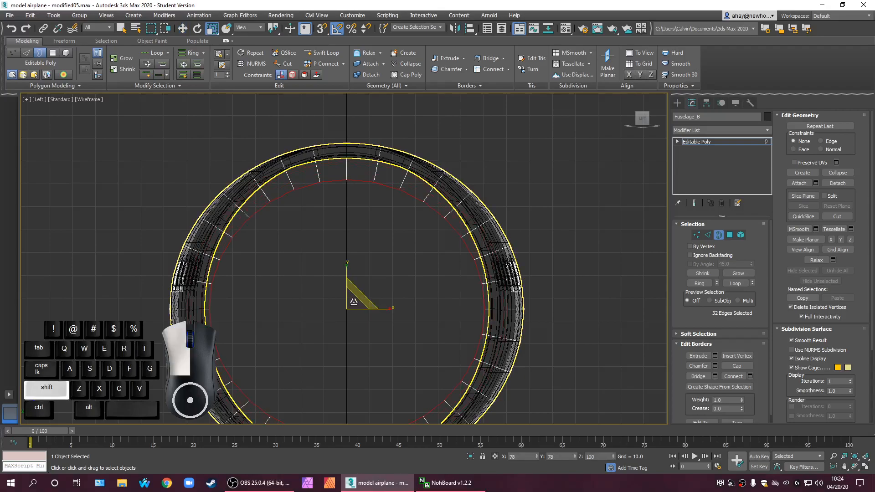
{"action": "left_click_drag", "start_coordinate": [356, 302], "coordinate": [357, 303], "text": "shift"}
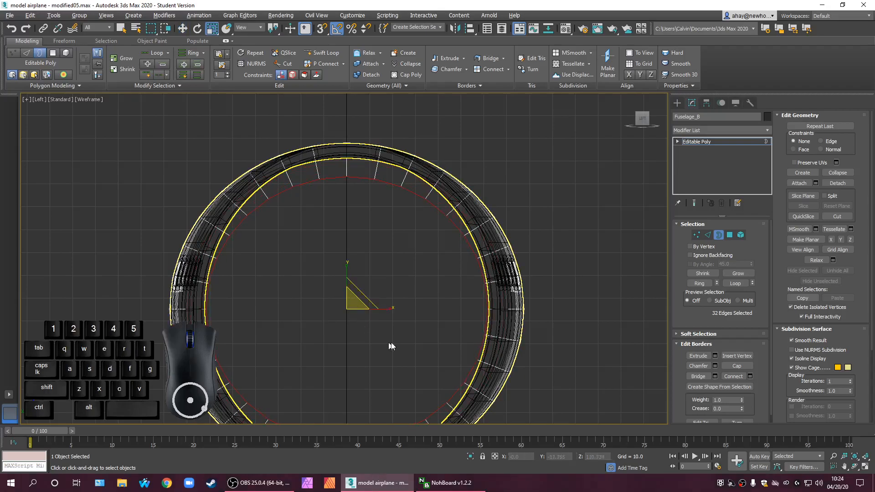
Move the copied inner border along X into the grey section, to about X -274.9, in the Front view
{"action": "key", "text": "alt+w"}
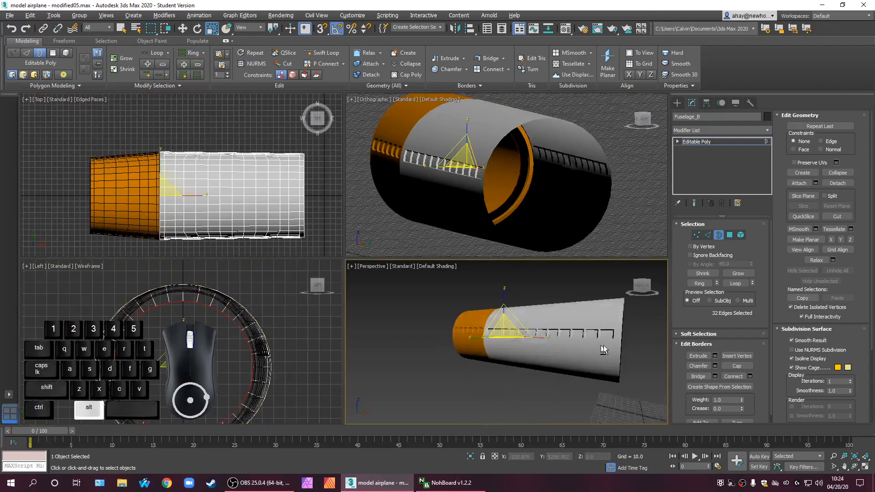
{"action": "middle_click_drag", "start_coordinate": [705, 353], "coordinate": [545, 326], "text": "alt"}
{"action": "middle_click", "coordinate": [476, 185]}
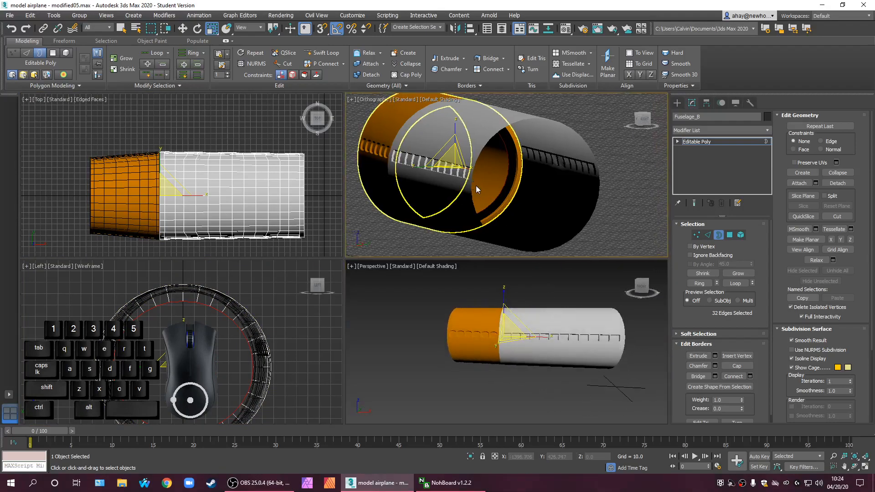
{"action": "key", "text": "f"}
{"action": "key", "text": "alt+w"}
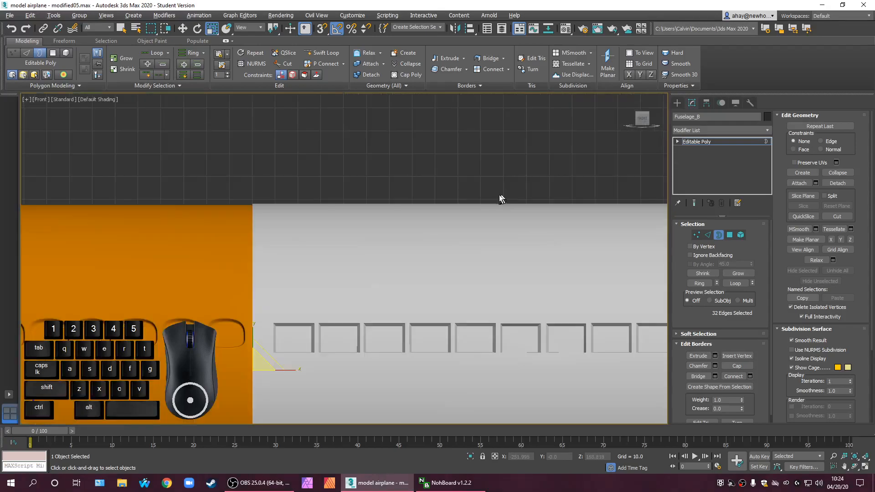
{"action": "scroll", "coordinate": [471, 166], "scroll_direction": "up", "scroll_amount": 3}
{"action": "scroll", "coordinate": [298, 271], "scroll_direction": "up", "scroll_amount": 2}
{"action": "key", "text": "w"}
{"action": "middle_click_drag", "start_coordinate": [343, 295], "coordinate": [342, 323]}
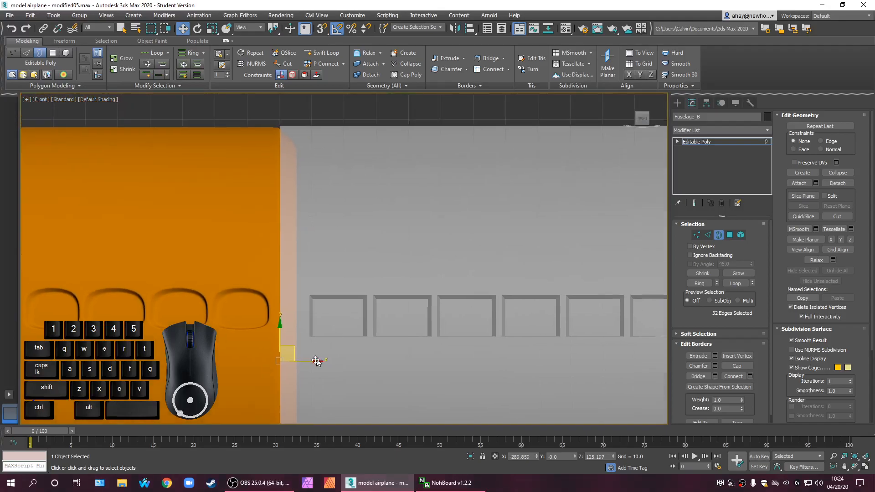
{"action": "left_click_drag", "start_coordinate": [317, 360], "coordinate": [360, 360]}
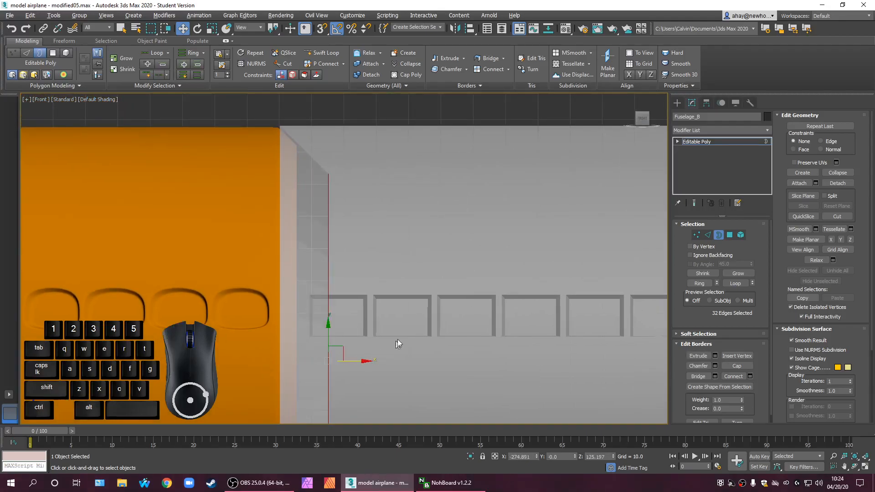
{"action": "scroll", "coordinate": [425, 267], "scroll_direction": "down", "scroll_amount": 4}
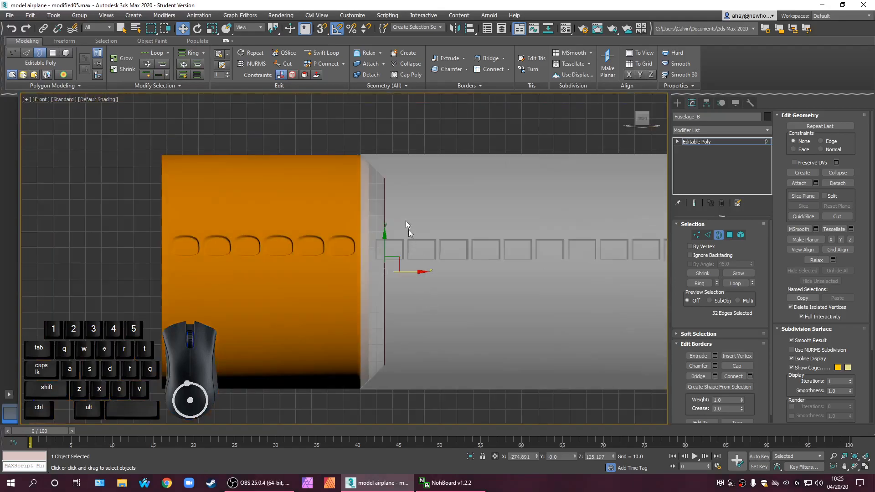
{"action": "scroll", "coordinate": [402, 248], "scroll_direction": "up", "scroll_amount": 4}
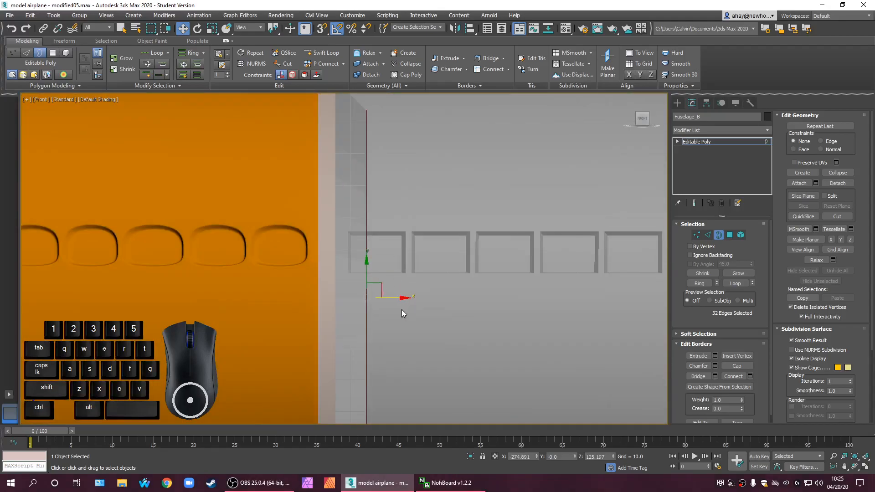
Examine the slanted inner lip of Fuselage_B from both ends in the perspective view and in the Front and Top views
{"action": "key", "text": "alt+w"}
{"action": "middle_click_drag", "start_coordinate": [516, 359], "coordinate": [476, 348], "text": "alt"}
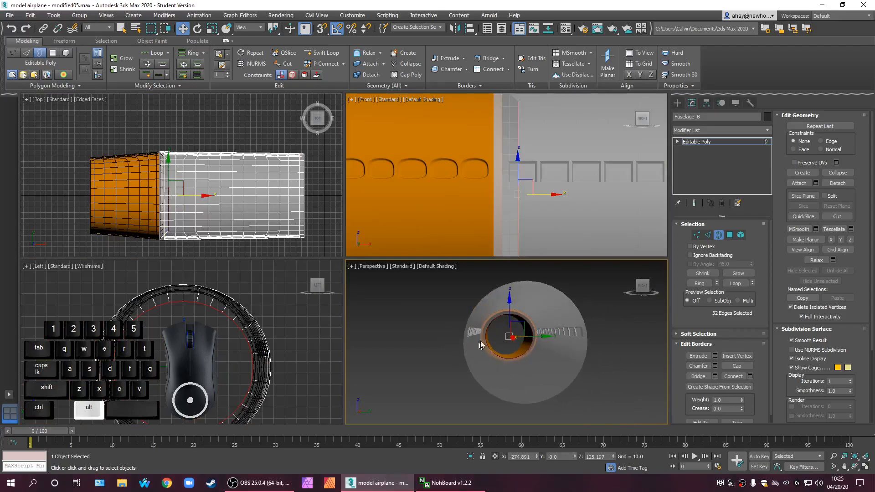
{"action": "scroll", "coordinate": [482, 340], "scroll_direction": "up", "scroll_amount": 6}
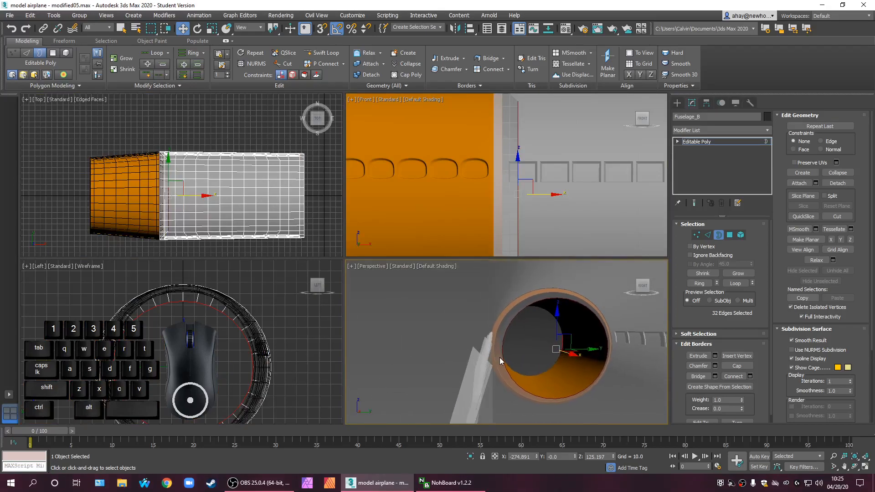
{"action": "middle_click_drag", "start_coordinate": [500, 357], "coordinate": [528, 324], "text": "alt"}
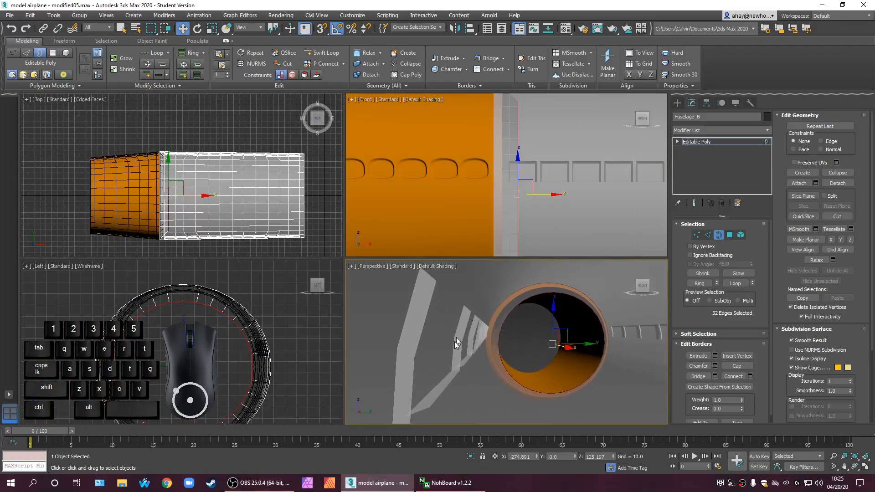
{"action": "scroll", "coordinate": [457, 344], "scroll_direction": "down", "scroll_amount": 6}
{"action": "scroll", "coordinate": [466, 363], "scroll_direction": "up", "scroll_amount": 3}
{"action": "middle_click_drag", "start_coordinate": [468, 366], "coordinate": [631, 375], "text": "alt"}
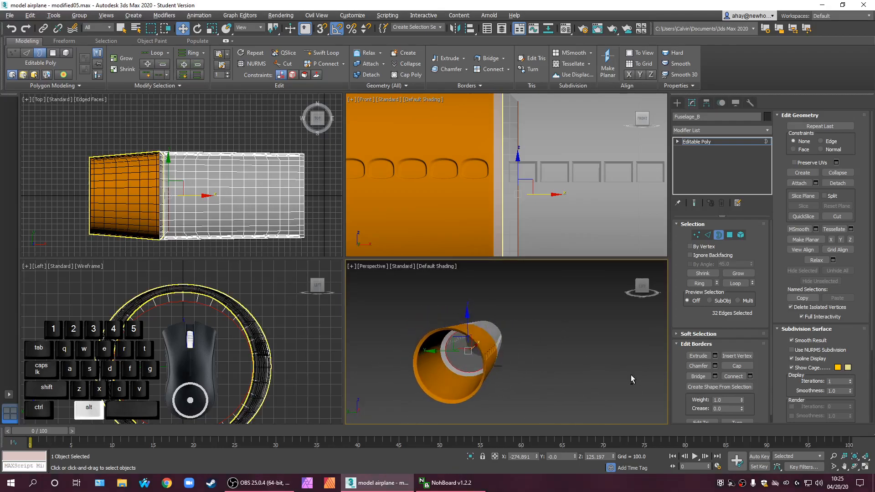
{"action": "scroll", "coordinate": [480, 362], "scroll_direction": "up", "scroll_amount": 6}
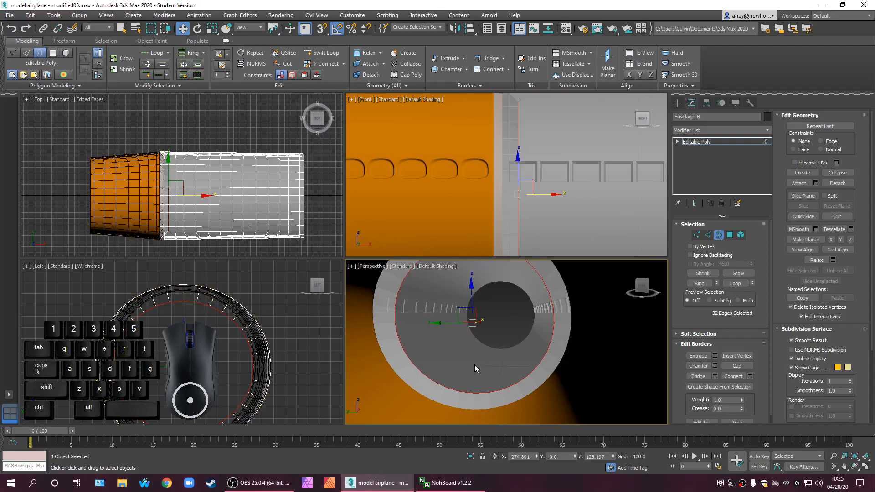
{"action": "middle_click_drag", "start_coordinate": [496, 148], "coordinate": [460, 143]}
{"action": "scroll", "coordinate": [461, 144], "scroll_direction": "down", "scroll_amount": 3}
{"action": "scroll", "coordinate": [483, 173], "scroll_direction": "up", "scroll_amount": 2}
{"action": "middle_click_drag", "start_coordinate": [483, 173], "coordinate": [465, 201]}
{"action": "scroll", "coordinate": [457, 169], "scroll_direction": "up", "scroll_amount": 2}
{"action": "middle_click_drag", "start_coordinate": [457, 167], "coordinate": [470, 182]}
{"action": "scroll", "coordinate": [121, 185], "scroll_direction": "up", "scroll_amount": 2}
{"action": "scroll", "coordinate": [127, 185], "scroll_direction": "up", "scroll_amount": 1}
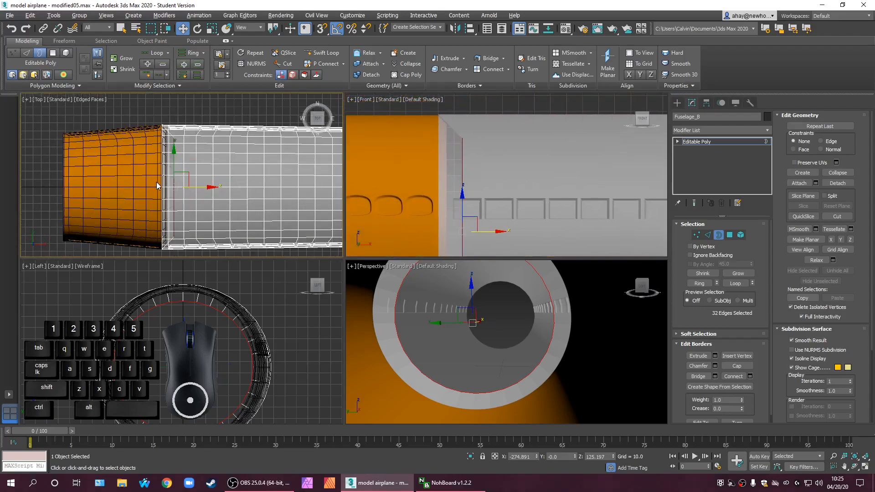
Inspect in the Top view how the slanted lip lies relative to the rim of the orange section
{"action": "key", "text": "alt+w"}
{"action": "scroll", "coordinate": [289, 220], "scroll_direction": "up", "scroll_amount": 3}
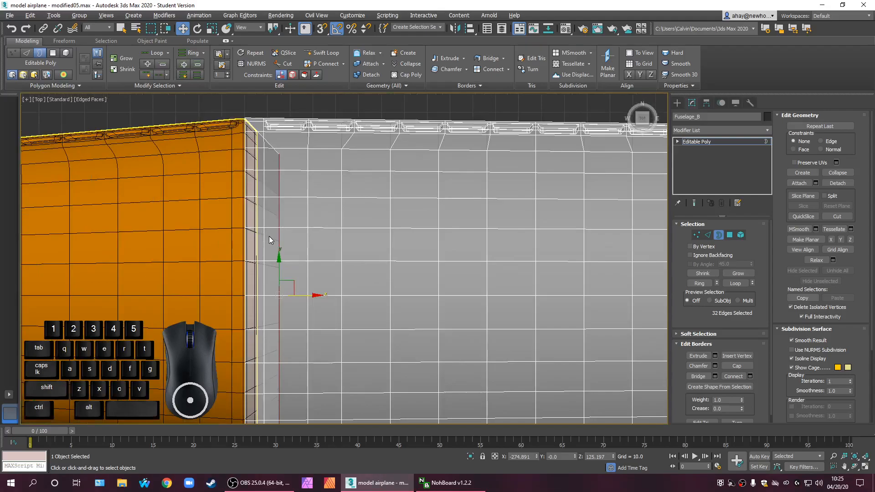
{"action": "middle_click_drag", "start_coordinate": [297, 242], "coordinate": [304, 323]}
{"action": "scroll", "coordinate": [263, 211], "scroll_direction": "up", "scroll_amount": 5}
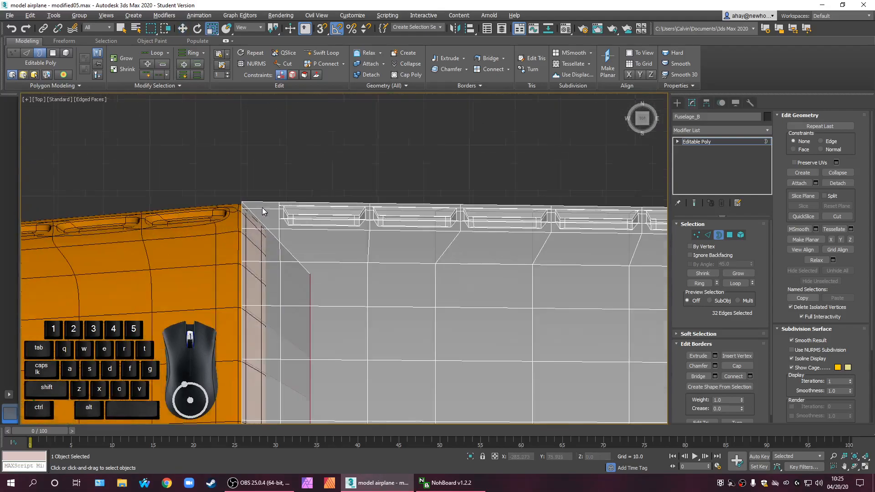
{"action": "scroll", "coordinate": [271, 263], "scroll_direction": "down", "scroll_amount": 5}
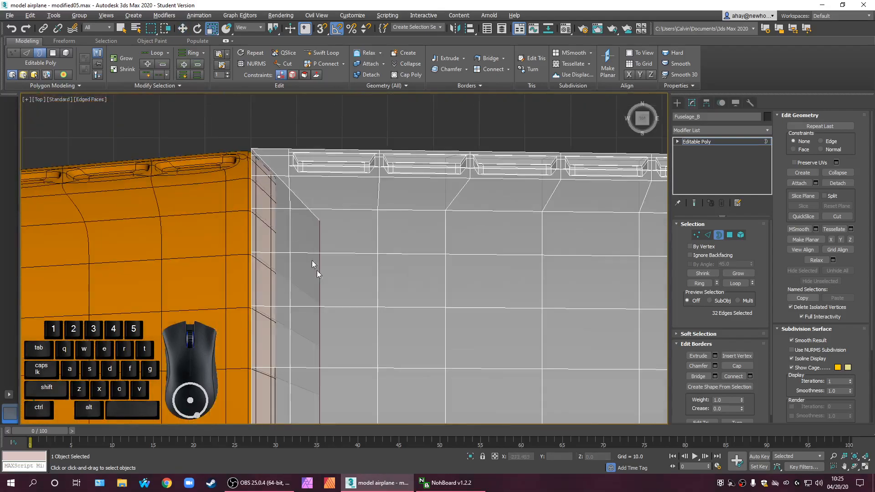
{"action": "scroll", "coordinate": [318, 286], "scroll_direction": "up", "scroll_amount": 2}
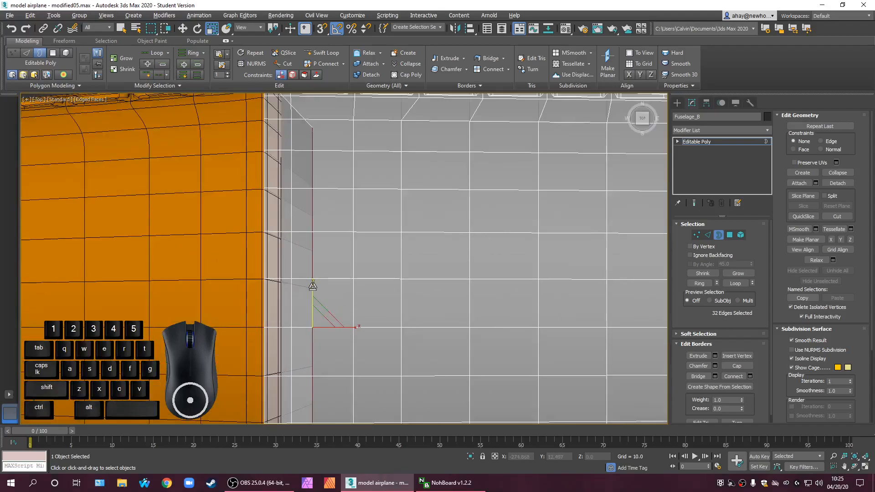
{"action": "middle_click_drag", "start_coordinate": [318, 290], "coordinate": [323, 329]}
{"action": "left_click_drag", "start_coordinate": [313, 322], "coordinate": [321, 322]}
{"action": "scroll", "coordinate": [354, 287], "scroll_direction": "down", "scroll_amount": 2}
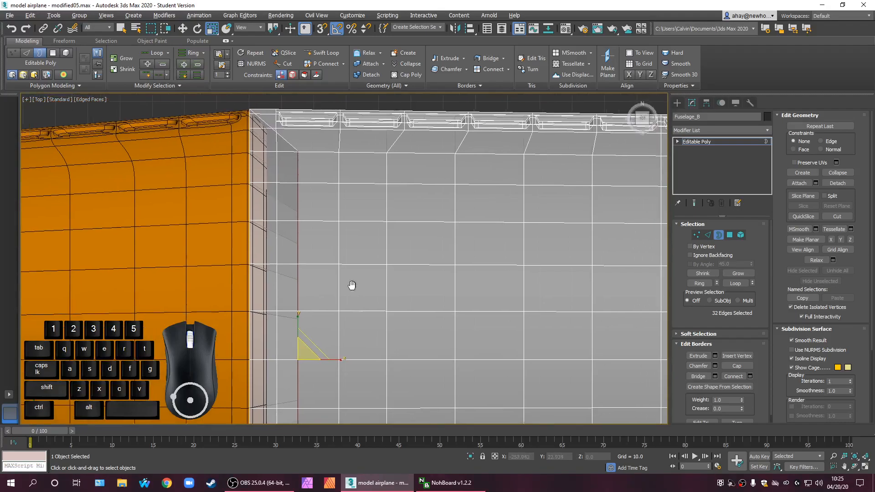
{"action": "middle_click_drag", "start_coordinate": [365, 283], "coordinate": [301, 249]}
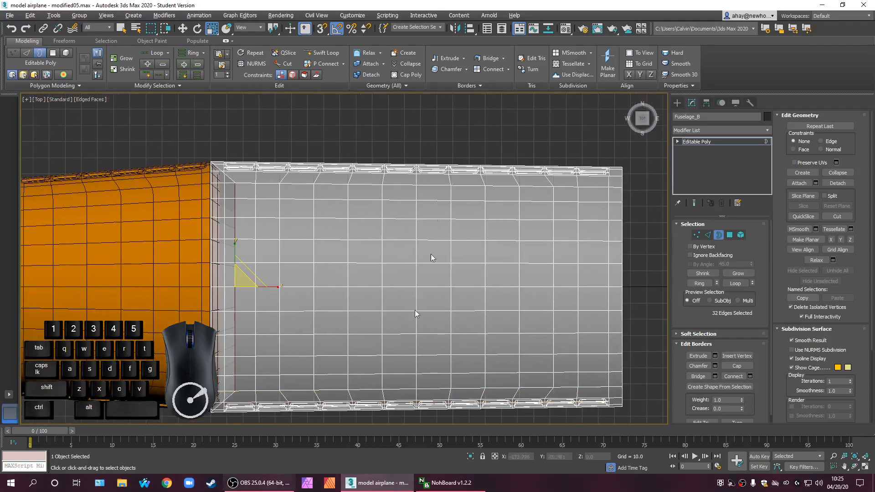
{"action": "scroll", "coordinate": [323, 305], "scroll_direction": "down", "scroll_amount": 2}
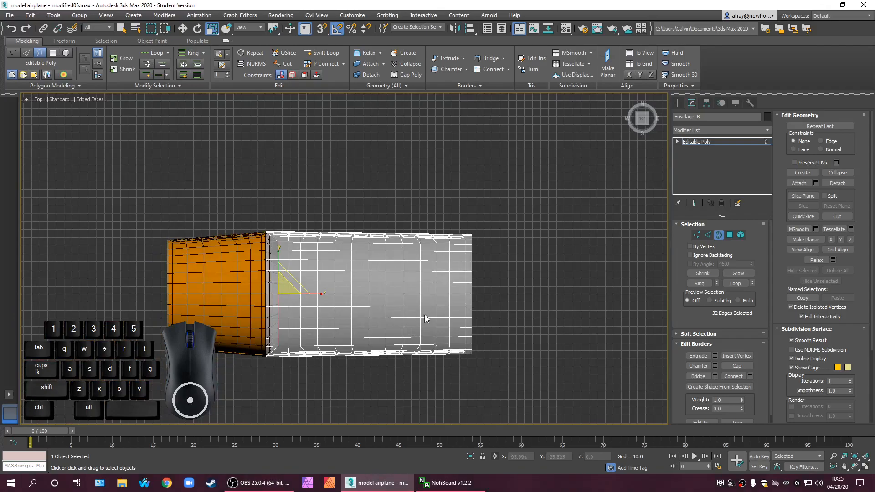
Scale the inner border vertically to about 109% in the Front view
{"action": "key", "text": "alt+w"}
{"action": "middle_click_drag", "start_coordinate": [427, 323], "coordinate": [466, 365], "text": "alt"}
{"action": "scroll", "coordinate": [521, 355], "scroll_direction": "down", "scroll_amount": 2}
{"action": "scroll", "coordinate": [485, 219], "scroll_direction": "down", "scroll_amount": 3}
{"action": "middle_click_drag", "start_coordinate": [485, 219], "coordinate": [458, 167]}
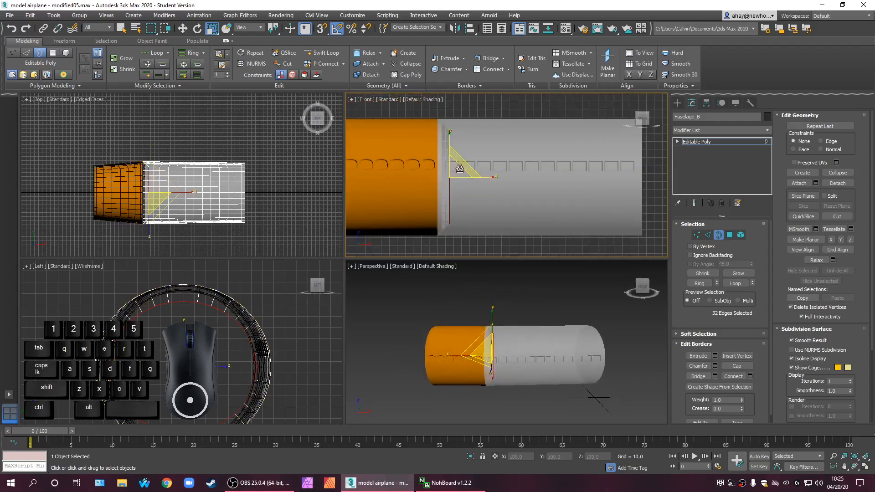
{"action": "middle_click_drag", "start_coordinate": [518, 349], "coordinate": [482, 343]}
{"action": "scroll", "coordinate": [483, 343], "scroll_direction": "down", "scroll_amount": 1}
{"action": "scroll", "coordinate": [499, 349], "scroll_direction": "up", "scroll_amount": 1}
{"action": "scroll", "coordinate": [499, 350], "scroll_direction": "up", "scroll_amount": 1}
{"action": "scroll", "coordinate": [498, 350], "scroll_direction": "down", "scroll_amount": 1}
{"action": "middle_click_drag", "start_coordinate": [471, 192], "coordinate": [476, 225]}
{"action": "scroll", "coordinate": [444, 158], "scroll_direction": "up", "scroll_amount": 2}
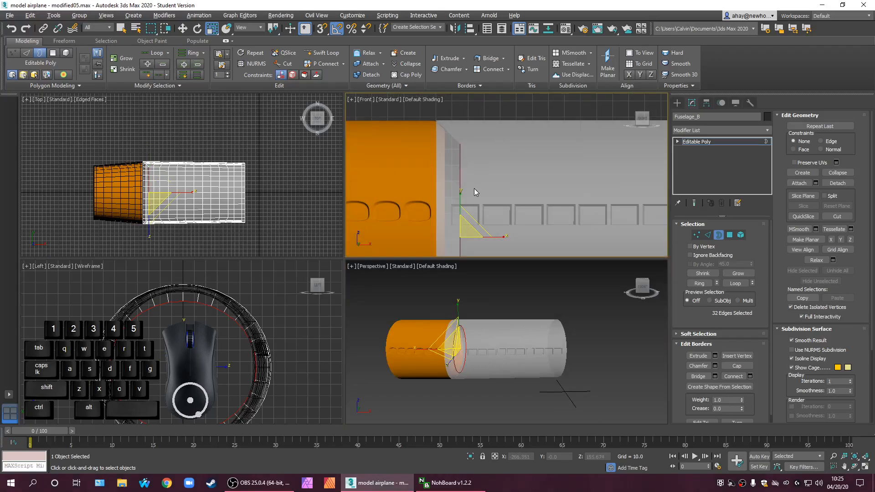
{"action": "scroll", "coordinate": [470, 183], "scroll_direction": "down", "scroll_amount": 1}
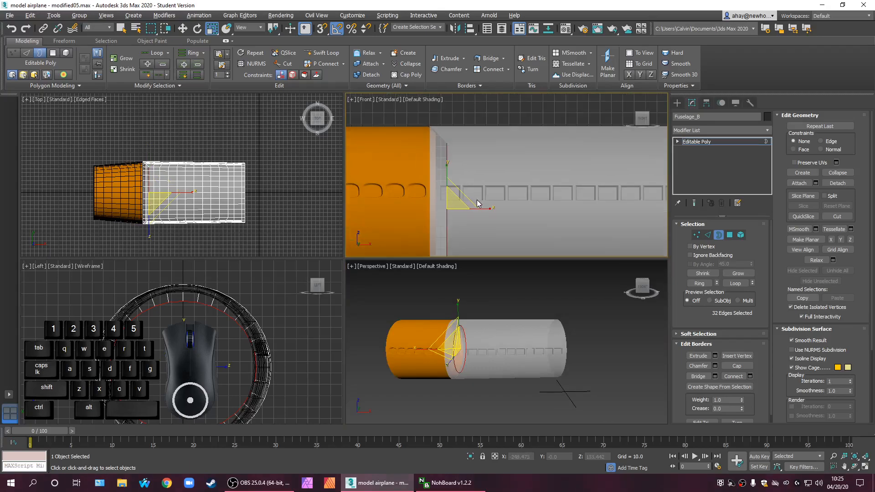
{"action": "scroll", "coordinate": [461, 159], "scroll_direction": "up", "scroll_amount": 1}
{"action": "key", "text": "r"}
{"action": "left_click_drag", "start_coordinate": [441, 192], "coordinate": [442, 187]}
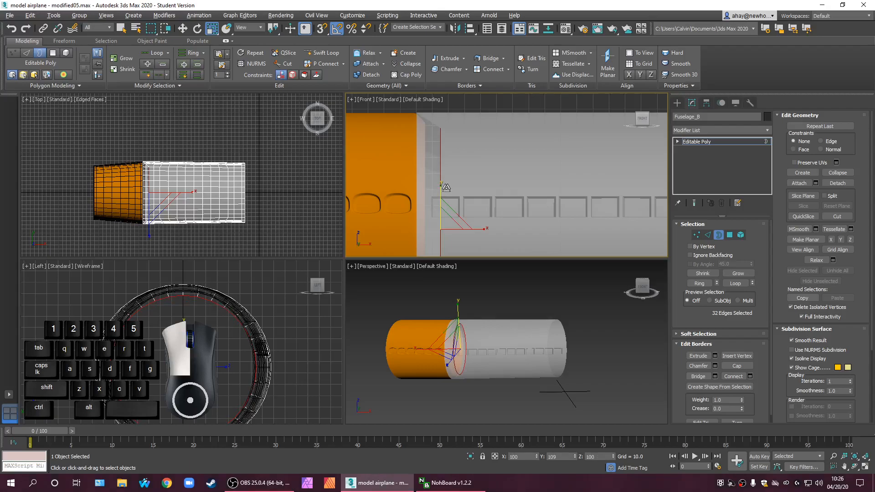
{"action": "left_click_drag", "start_coordinate": [446, 187], "coordinate": [446, 188]}
Enlarge the inner border across the fuselage's width in the Top view to match its vertical scaling
{"action": "middle_click", "coordinate": [168, 228]}
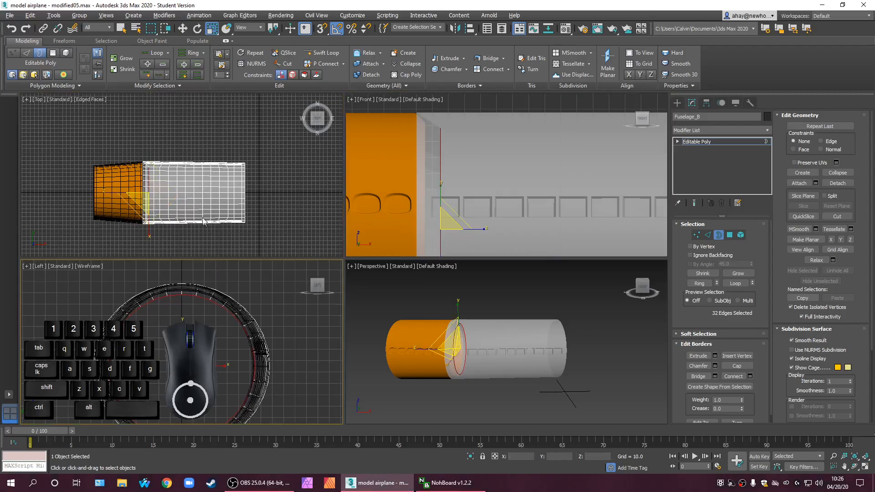
{"action": "scroll", "coordinate": [137, 171], "scroll_direction": "up", "scroll_amount": 5}
{"action": "left_click_drag", "start_coordinate": [176, 187], "coordinate": [179, 189]}
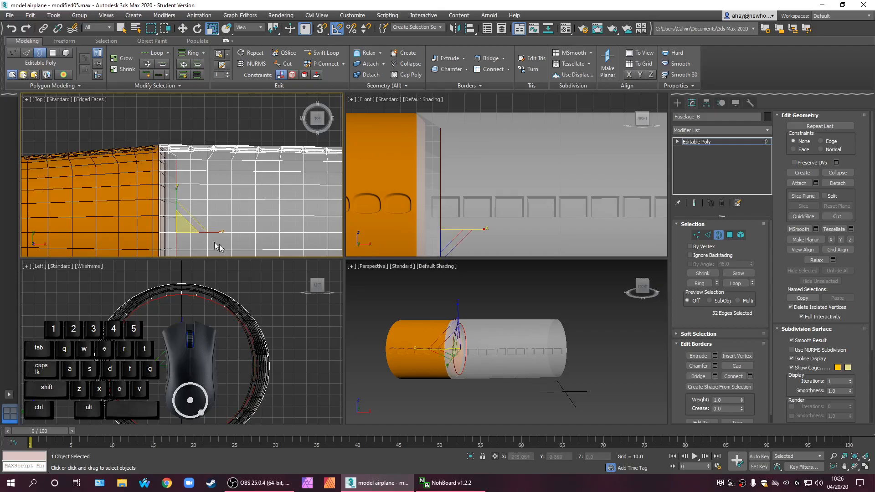
Move the inner border along X back toward the orange section, to about X -280.4
{"action": "key", "text": "w"}
{"action": "left_click_drag", "start_coordinate": [213, 233], "coordinate": [201, 233]}
{"action": "scroll", "coordinate": [187, 199], "scroll_direction": "up", "scroll_amount": 3}
{"action": "middle_click_drag", "start_coordinate": [187, 198], "coordinate": [207, 266]}
{"action": "middle_click_drag", "start_coordinate": [185, 200], "coordinate": [179, 180]}
{"action": "scroll", "coordinate": [471, 188], "scroll_direction": "up", "scroll_amount": 2}
{"action": "middle_click_drag", "start_coordinate": [471, 188], "coordinate": [486, 160]}
{"action": "key", "text": "alt+w"}
{"action": "scroll", "coordinate": [479, 197], "scroll_direction": "up", "scroll_amount": 3}
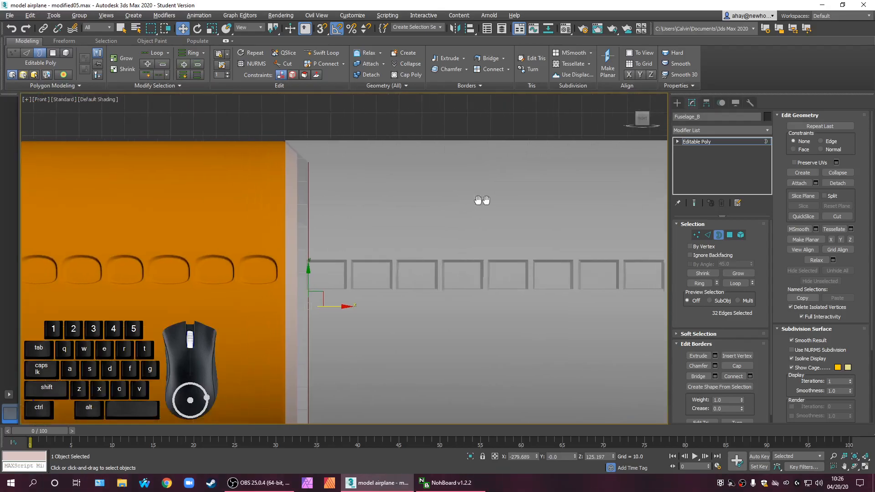
{"action": "scroll", "coordinate": [365, 340], "scroll_direction": "up", "scroll_amount": 1}
{"action": "middle_click_drag", "start_coordinate": [350, 330], "coordinate": [369, 354]}
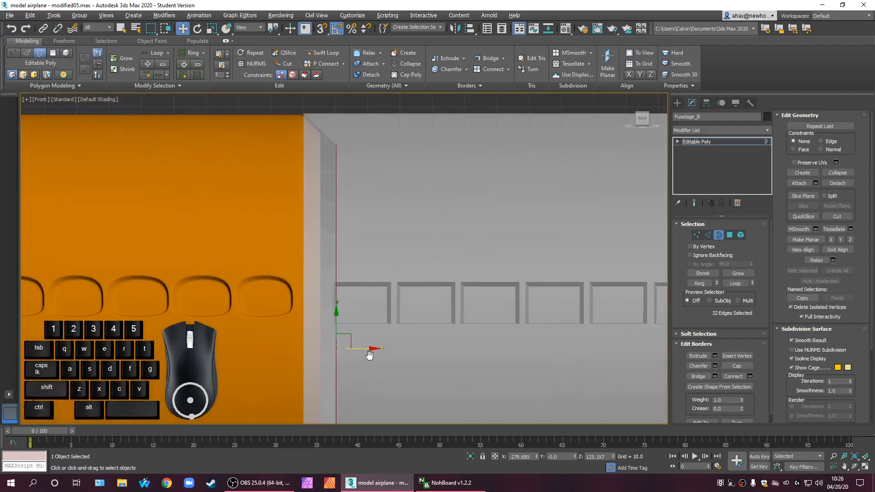
{"action": "left_click_drag", "start_coordinate": [367, 349], "coordinate": [365, 348]}
Examine in the Front view the slope and corner of the lip where the two fuselage sections meet
{"action": "scroll", "coordinate": [345, 216], "scroll_direction": "up", "scroll_amount": 2}
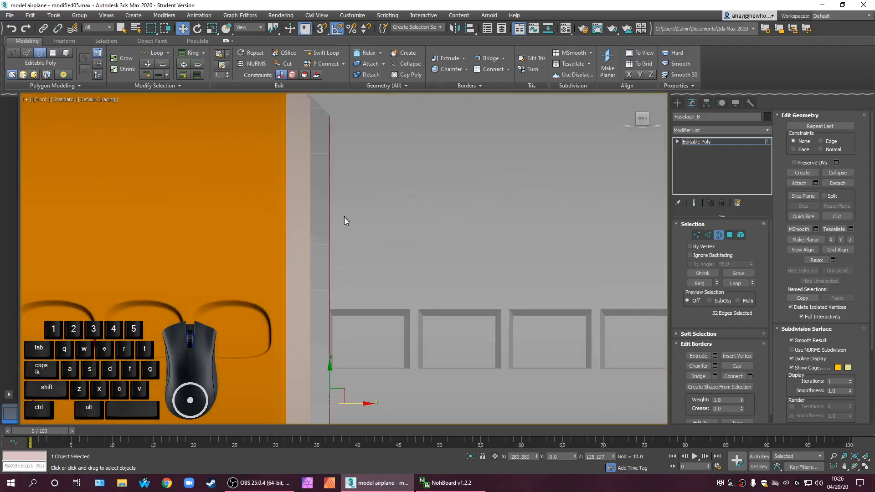
{"action": "middle_click_drag", "start_coordinate": [345, 217], "coordinate": [345, 351]}
{"action": "scroll", "coordinate": [317, 236], "scroll_direction": "up", "scroll_amount": 2}
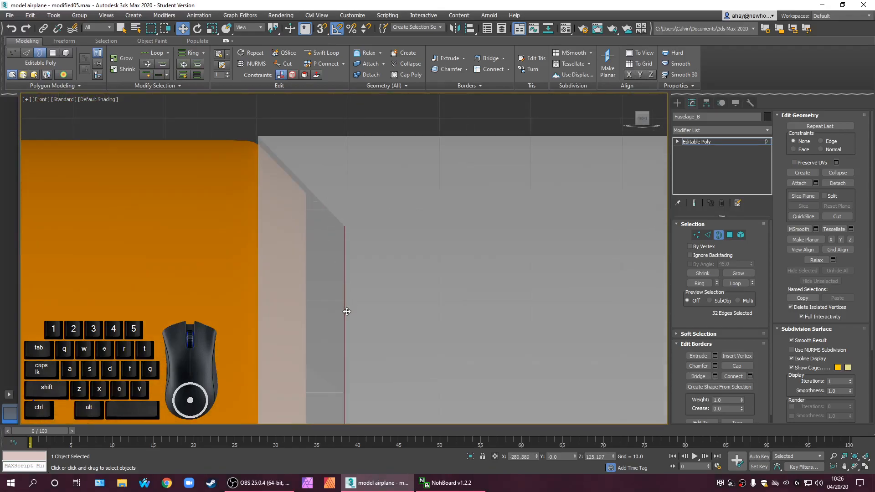
{"action": "scroll", "coordinate": [314, 271], "scroll_direction": "down", "scroll_amount": 2}
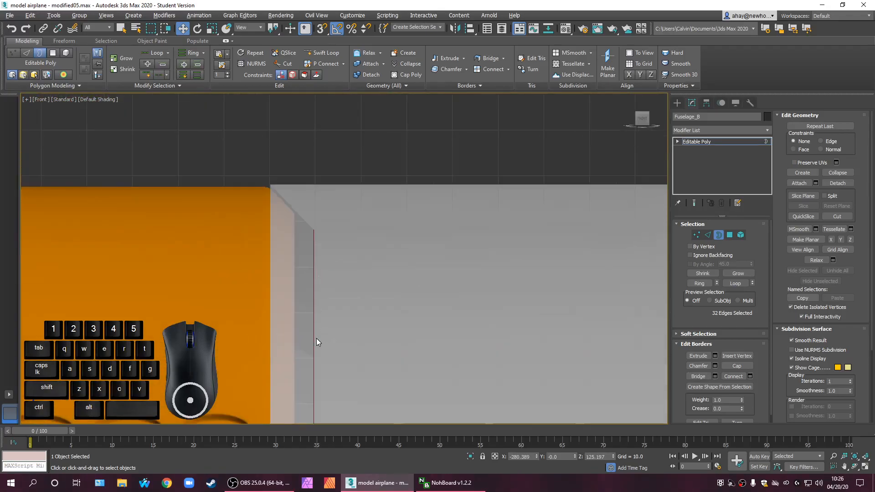
{"action": "key", "text": "r"}
{"action": "scroll", "coordinate": [321, 335], "scroll_direction": "down", "scroll_amount": 3}
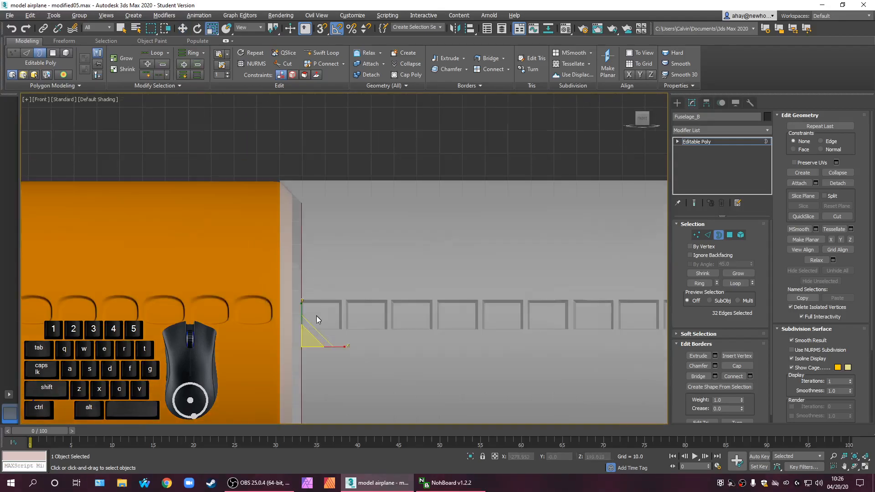
{"action": "scroll", "coordinate": [302, 245], "scroll_direction": "up", "scroll_amount": 5}
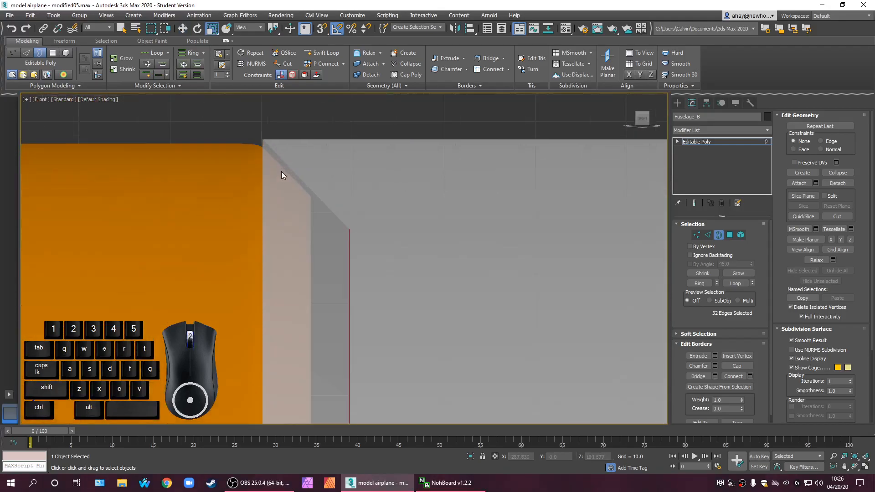
{"action": "scroll", "coordinate": [338, 214], "scroll_direction": "down", "scroll_amount": 2}
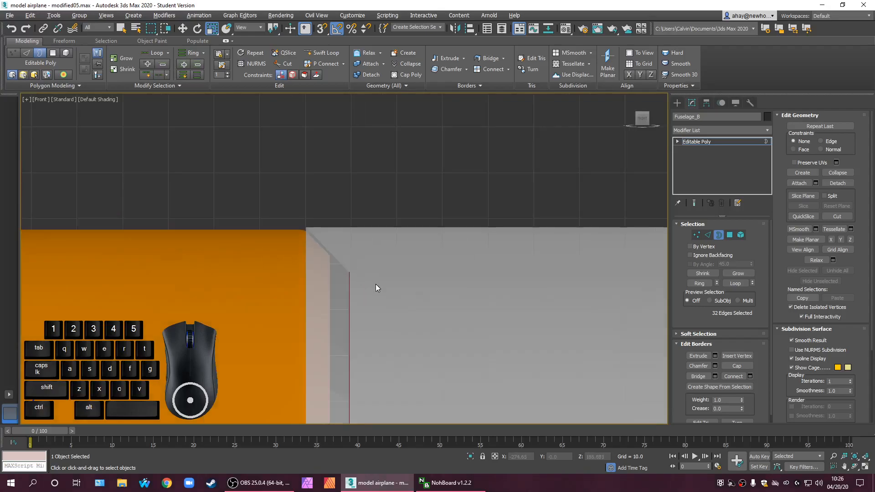
Check the lip's profile in the Front view outside sub-object editing, and return to the inner border's edges at the section joint
{"action": "left_click", "coordinate": [677, 103]}
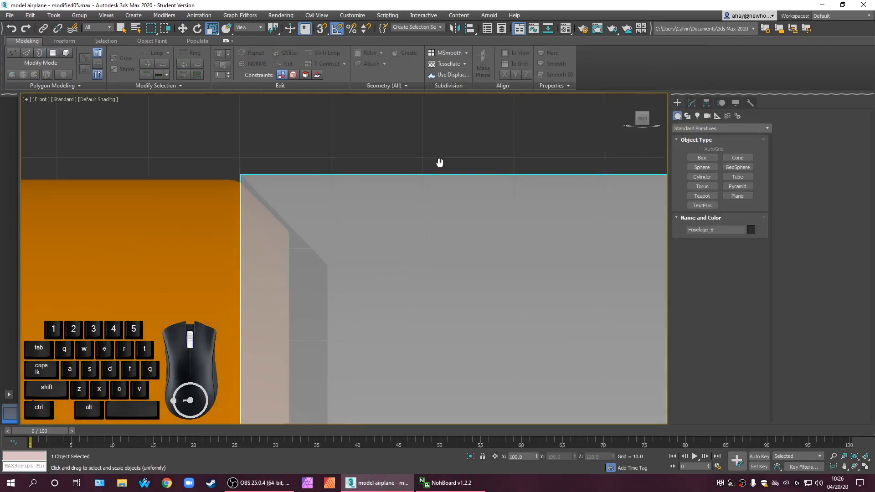
{"action": "scroll", "coordinate": [439, 164], "scroll_direction": "down", "scroll_amount": 5}
{"action": "scroll", "coordinate": [439, 188], "scroll_direction": "up", "scroll_amount": 5}
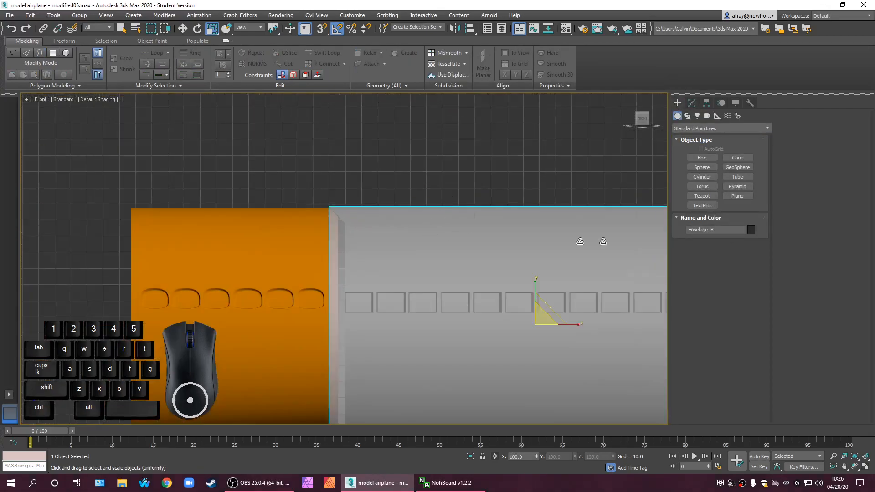
{"action": "left_click", "coordinate": [691, 103]}
{"action": "left_click", "coordinate": [697, 235]}
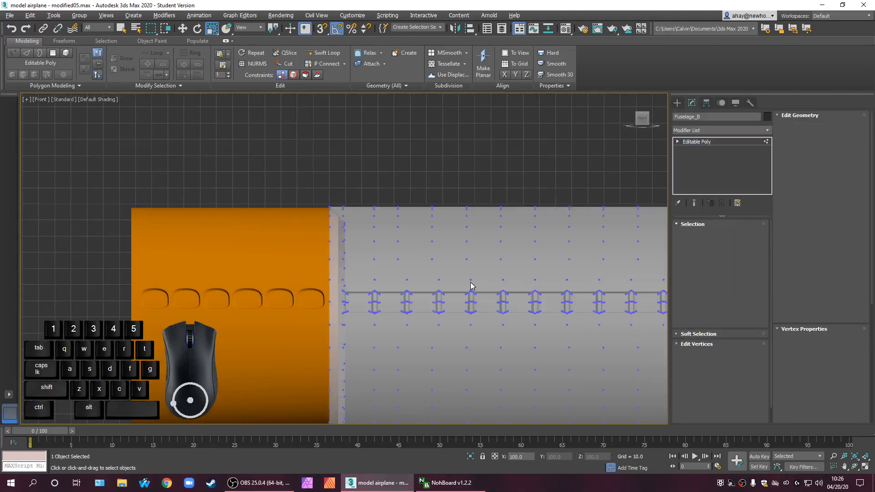
{"action": "left_click", "coordinate": [708, 235]}
{"action": "scroll", "coordinate": [364, 274], "scroll_direction": "up", "scroll_amount": 2}
{"action": "scroll", "coordinate": [325, 274], "scroll_direction": "up", "scroll_amount": 2}
{"action": "middle_click_drag", "start_coordinate": [370, 208], "coordinate": [368, 248]}
{"action": "scroll", "coordinate": [330, 205], "scroll_direction": "up", "scroll_amount": 1}
{"action": "middle_click_drag", "start_coordinate": [334, 221], "coordinate": [340, 282]}
{"action": "scroll", "coordinate": [324, 246], "scroll_direction": "up", "scroll_amount": 2}
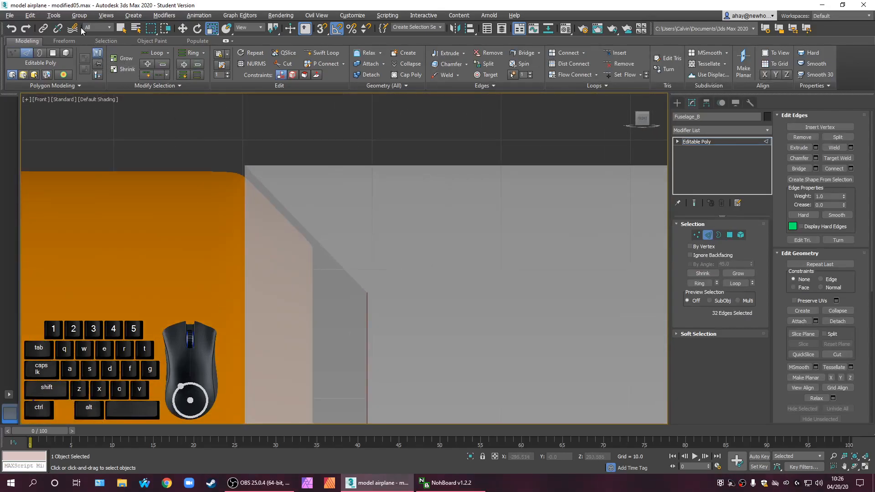
Switch to non-uniform scaling and open the numeric scale entry for the inner border in the Front view
{"action": "right_click", "coordinate": [214, 28]}
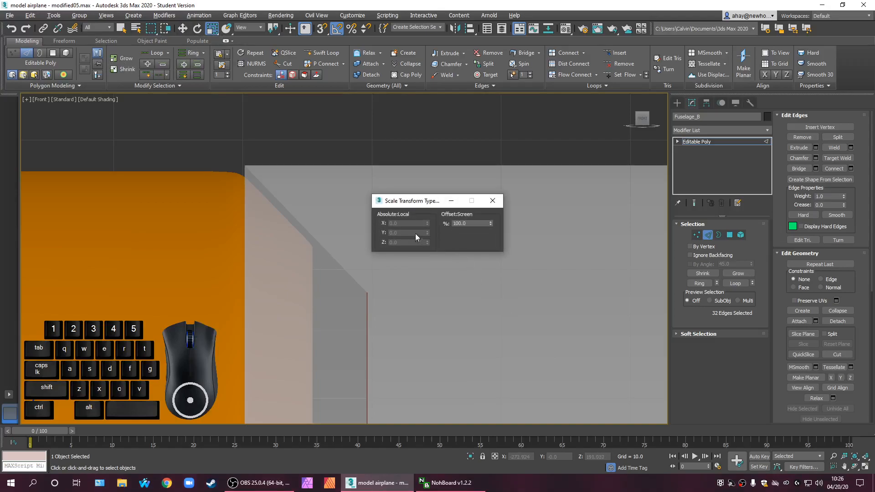
{"action": "left_click", "coordinate": [493, 201]}
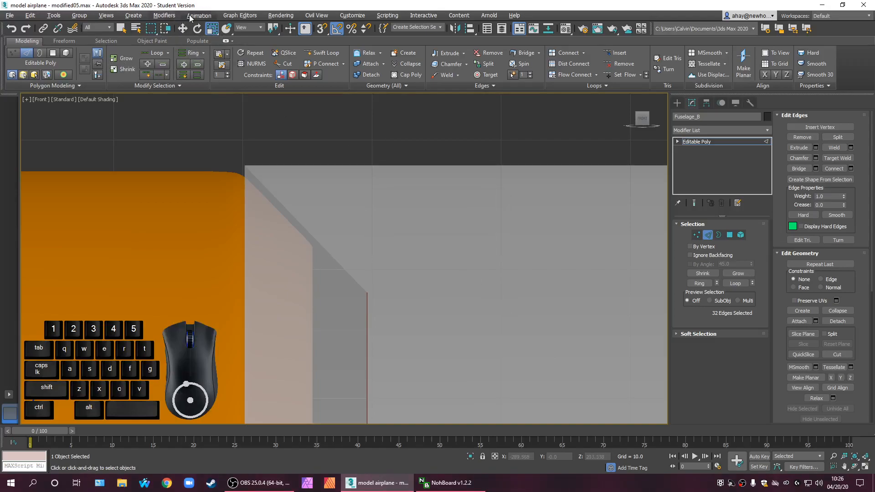
{"action": "left_click", "coordinate": [213, 29]}
{"action": "left_click_drag", "start_coordinate": [215, 30], "coordinate": [212, 57]}
{"action": "right_click", "coordinate": [213, 29]}
Try enlarging the inner border vertically with a numeric Y scale offset, and undo it
{"action": "double_click", "coordinate": [466, 234]}
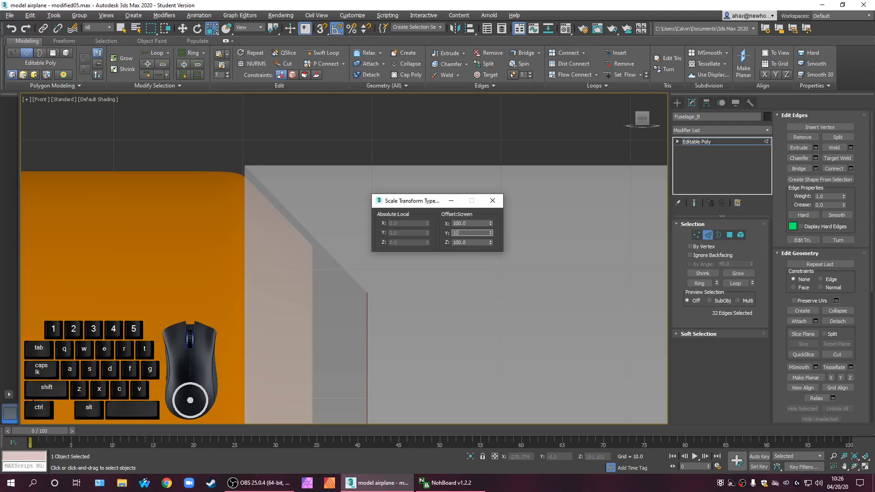
{"action": "key", "text": "Return"}
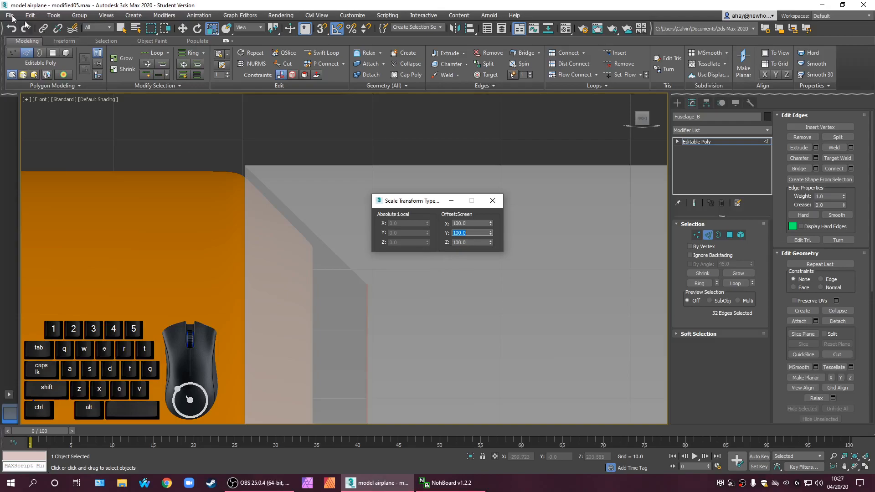
{"action": "left_click", "coordinate": [10, 28]}
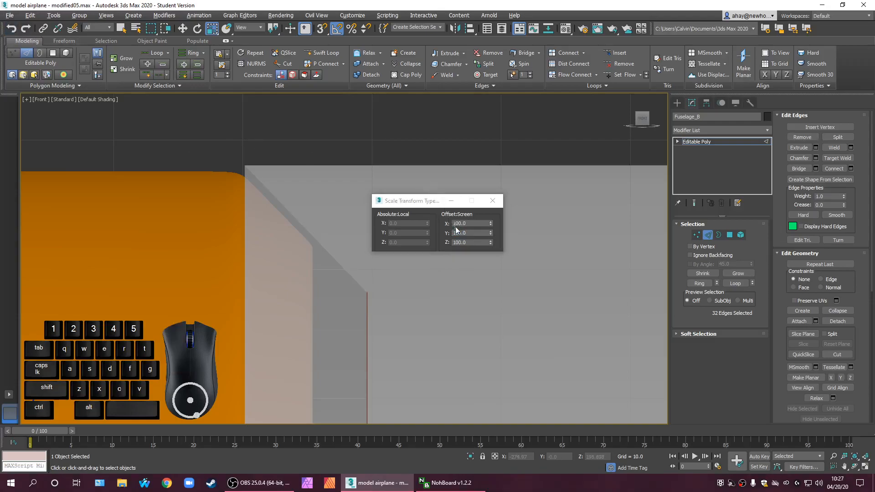
Apply a numeric Y scale offset to the inner border in the Front view and close the scale entry
{"action": "left_click", "coordinate": [474, 233]}
{"action": "type", "text": "10"}
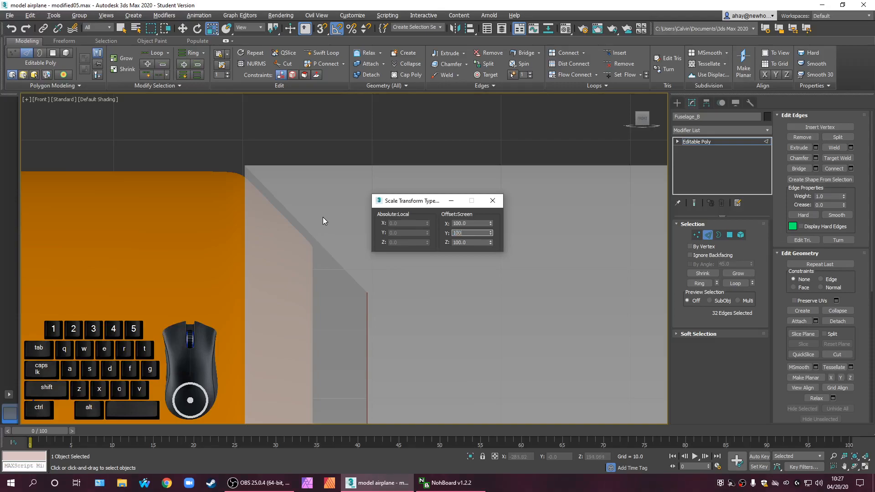
{"action": "key", "text": "Return"}
{"action": "left_click", "coordinate": [492, 200]}
Enlarge the inner border slightly across the fuselage's width in the Top view with a numeric Y scale offset
{"action": "scroll", "coordinate": [428, 241], "scroll_direction": "down", "scroll_amount": 2}
{"action": "key", "text": "alt+w"}
{"action": "middle_click_drag", "start_coordinate": [217, 228], "coordinate": [188, 149]}
{"action": "key", "text": "alt+w"}
{"action": "scroll", "coordinate": [335, 288], "scroll_direction": "up", "scroll_amount": 2}
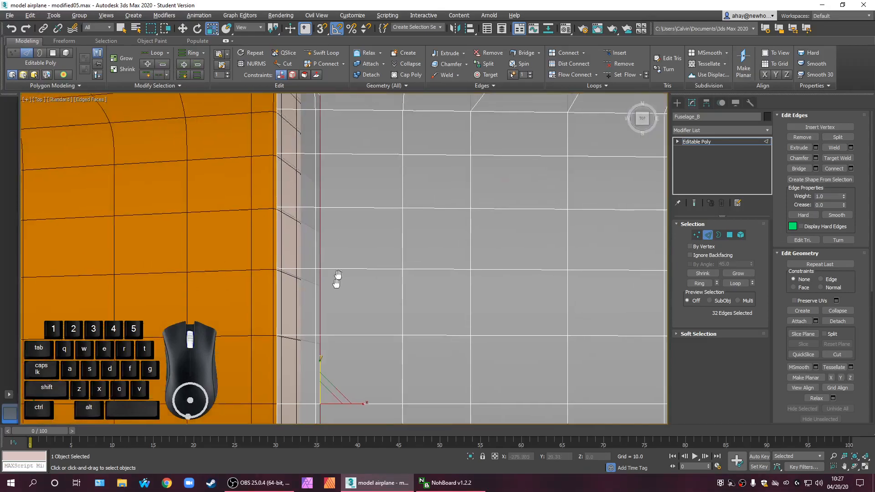
{"action": "middle_click_drag", "start_coordinate": [337, 268], "coordinate": [314, 365]}
{"action": "right_click", "coordinate": [212, 28]}
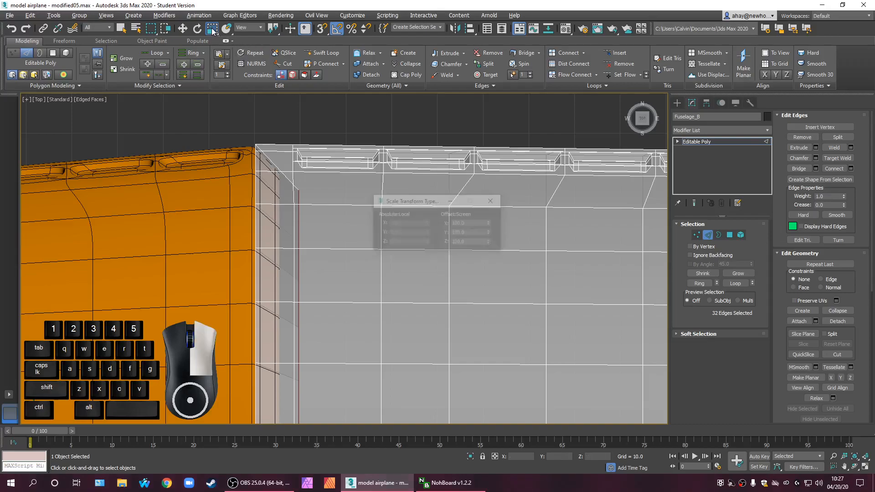
{"action": "double_click", "coordinate": [465, 233]}
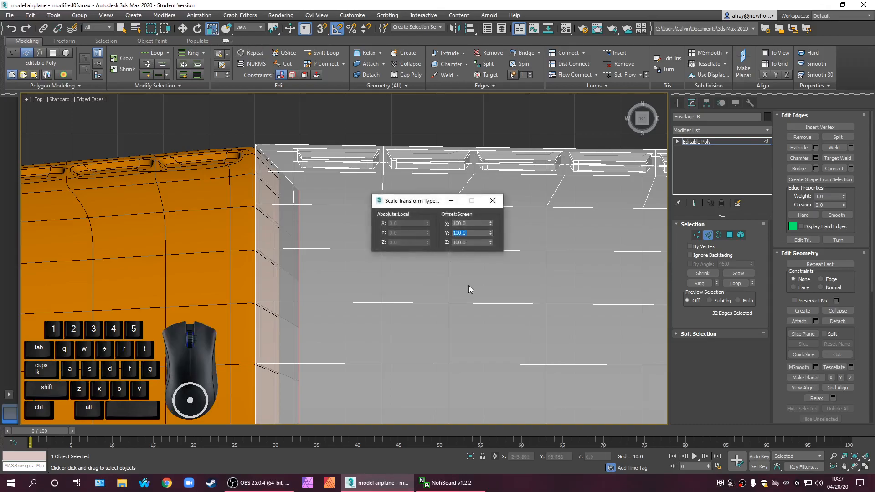
{"action": "type", "text": "100"}
Enlarge the inner border a little more in Y in the Top view and check the lip's slope against the orange section
{"action": "scroll", "coordinate": [280, 190], "scroll_direction": "up", "scroll_amount": 3}
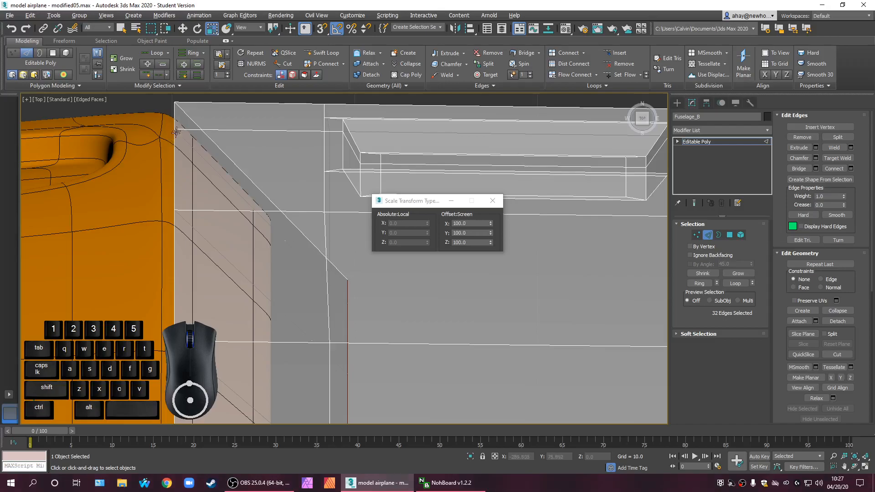
{"action": "middle_click_drag", "start_coordinate": [342, 287], "coordinate": [343, 336]}
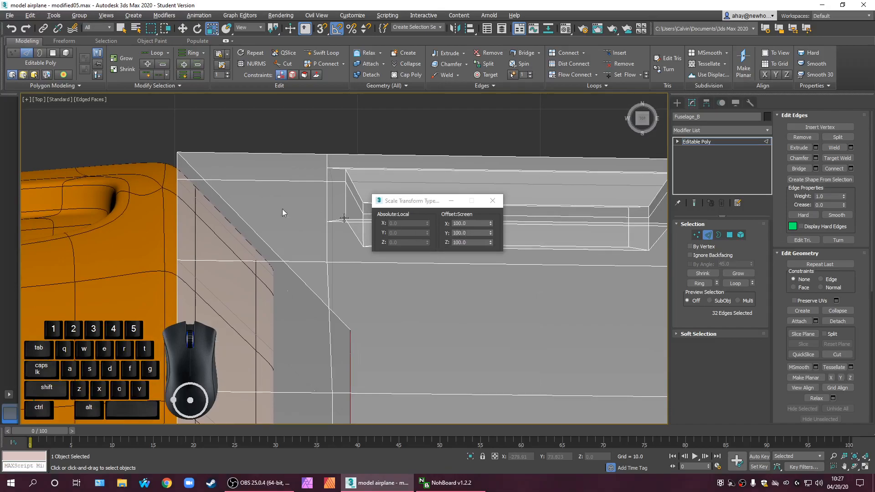
{"action": "double_click", "coordinate": [470, 233]}
{"action": "type", "text": "10"}
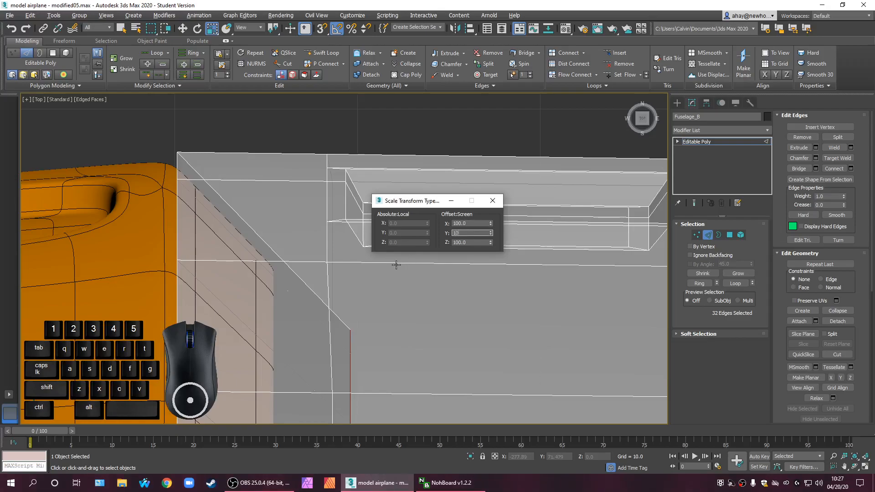
{"action": "key", "text": "Return"}
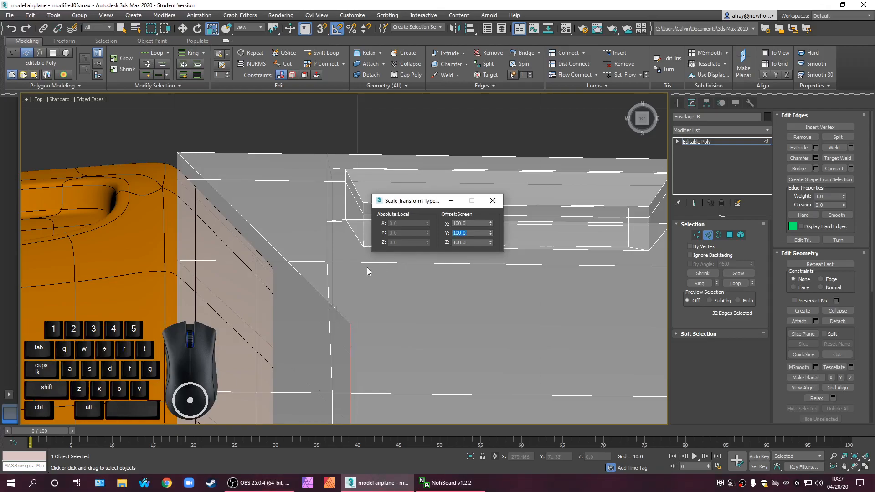
{"action": "left_click", "coordinate": [493, 200]}
{"action": "scroll", "coordinate": [410, 286], "scroll_direction": "down", "scroll_amount": 5}
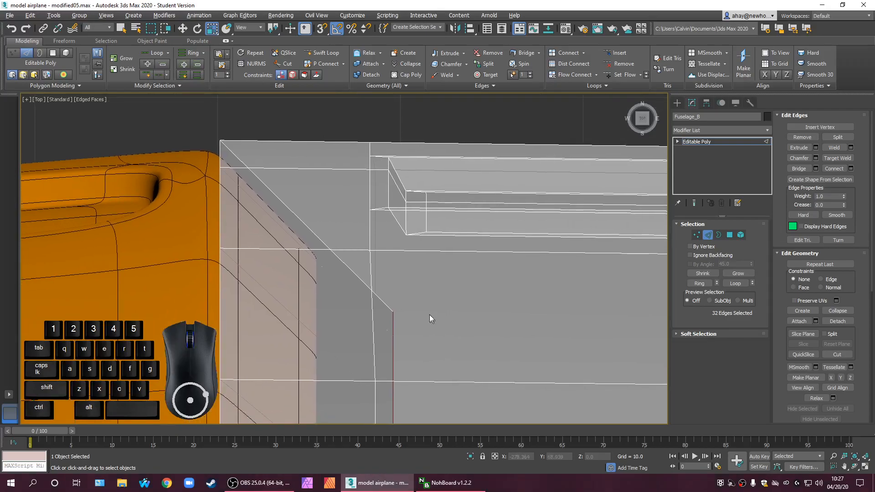
{"action": "scroll", "coordinate": [368, 276], "scroll_direction": "up", "scroll_amount": 3}
{"action": "scroll", "coordinate": [343, 215], "scroll_direction": "down", "scroll_amount": 6}
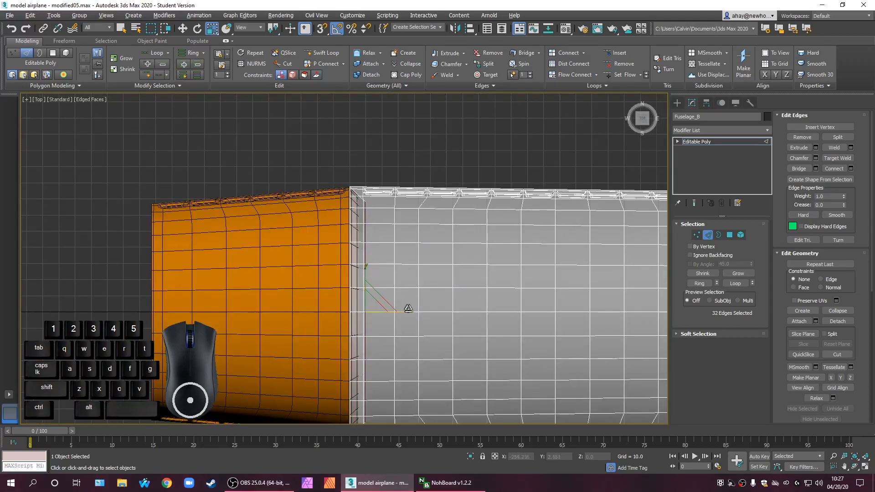
{"action": "scroll", "coordinate": [372, 201], "scroll_direction": "up", "scroll_amount": 5}
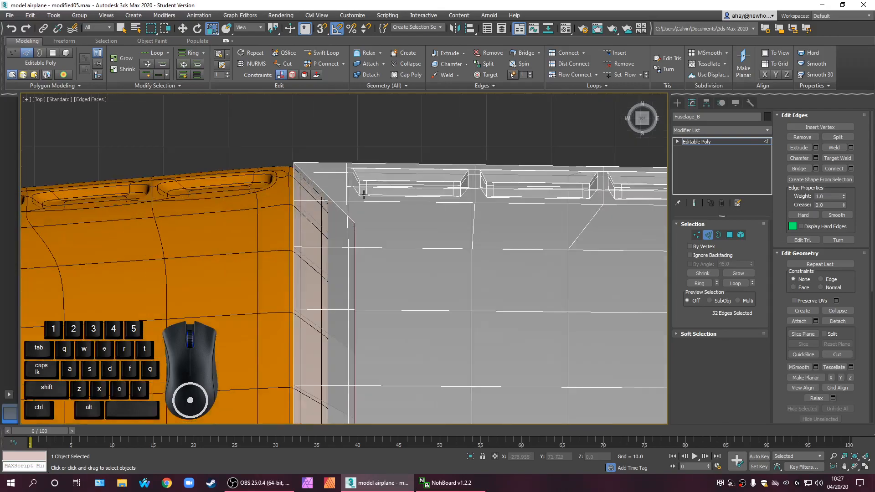
Extrude the inner border along X through the grey fuselage section to its far end, at about X -34.2
{"action": "left_click", "coordinate": [731, 140]}
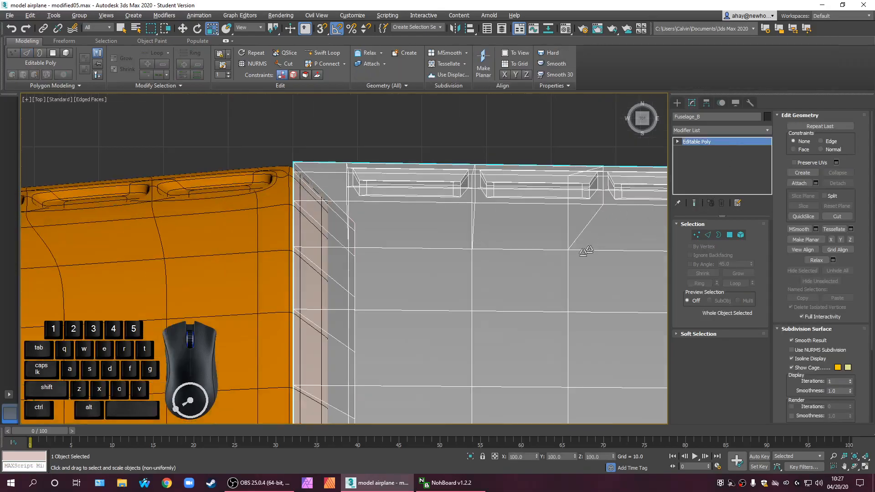
{"action": "scroll", "coordinate": [458, 263], "scroll_direction": "down", "scroll_amount": 2}
{"action": "scroll", "coordinate": [459, 264], "scroll_direction": "down", "scroll_amount": 5}
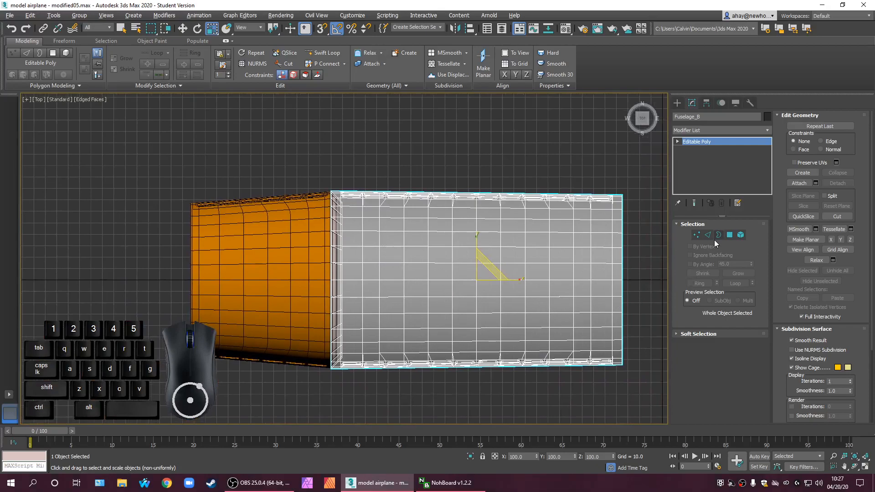
{"action": "left_click", "coordinate": [715, 236]}
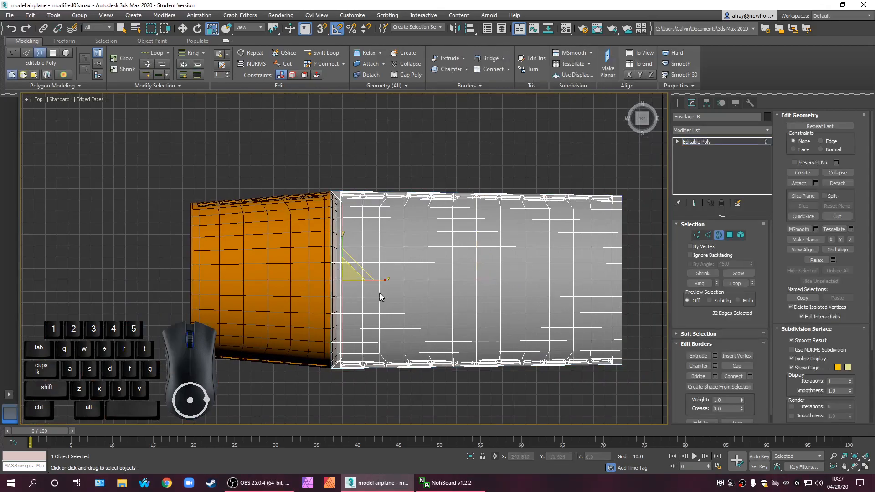
{"action": "key", "text": "w"}
{"action": "left_click_drag", "start_coordinate": [369, 278], "coordinate": [650, 277], "text": "shift"}
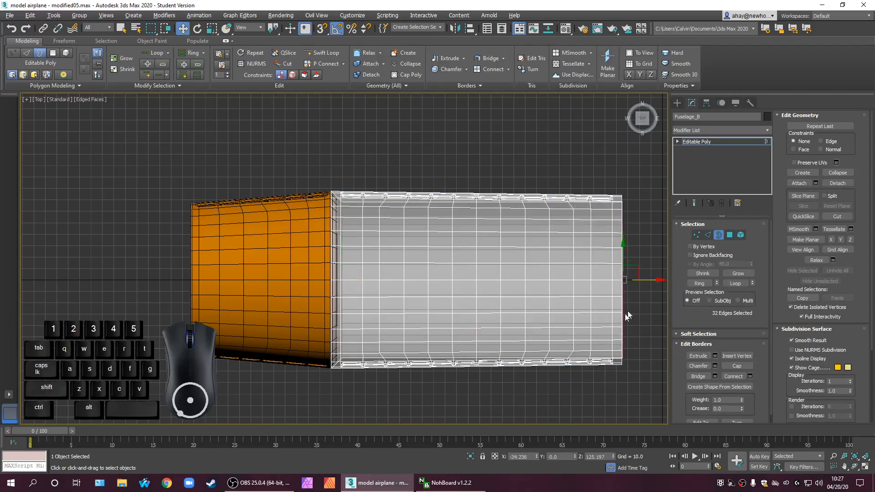
Pull the inner border in the Front view along X beyond the grey section's far end, to about X -25.7
{"action": "scroll", "coordinate": [586, 319], "scroll_direction": "down", "scroll_amount": 2}
{"action": "key", "text": "alt+w"}
{"action": "middle_click_drag", "start_coordinate": [608, 370], "coordinate": [565, 362], "text": "alt"}
{"action": "scroll", "coordinate": [564, 361], "scroll_direction": "up", "scroll_amount": 10}
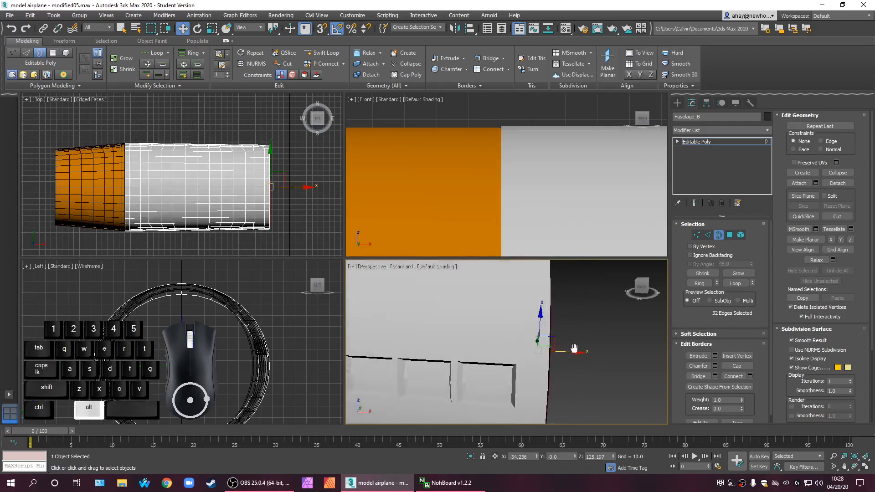
{"action": "scroll", "coordinate": [340, 141], "scroll_direction": "down", "scroll_amount": 2}
{"action": "scroll", "coordinate": [538, 215], "scroll_direction": "down", "scroll_amount": 8}
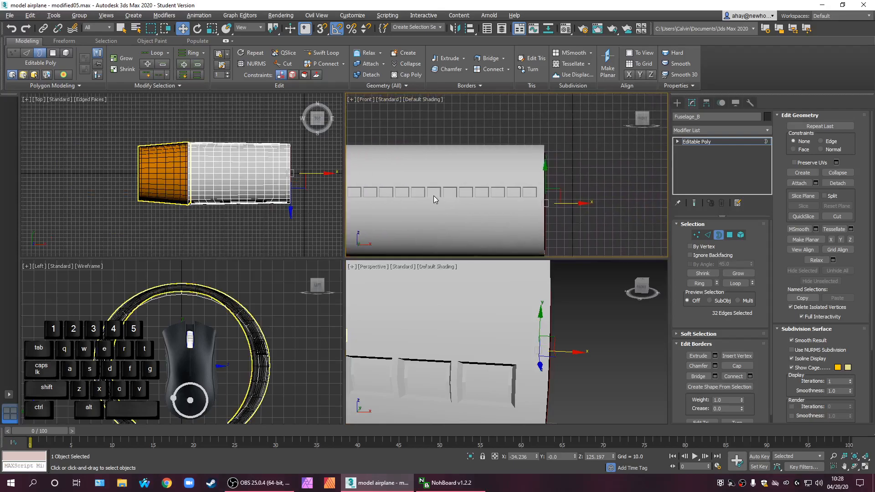
{"action": "scroll", "coordinate": [567, 200], "scroll_direction": "up", "scroll_amount": 4}
{"action": "left_click_drag", "start_coordinate": [551, 212], "coordinate": [563, 213]}
{"action": "middle_click_drag", "start_coordinate": [551, 248], "coordinate": [522, 175]}
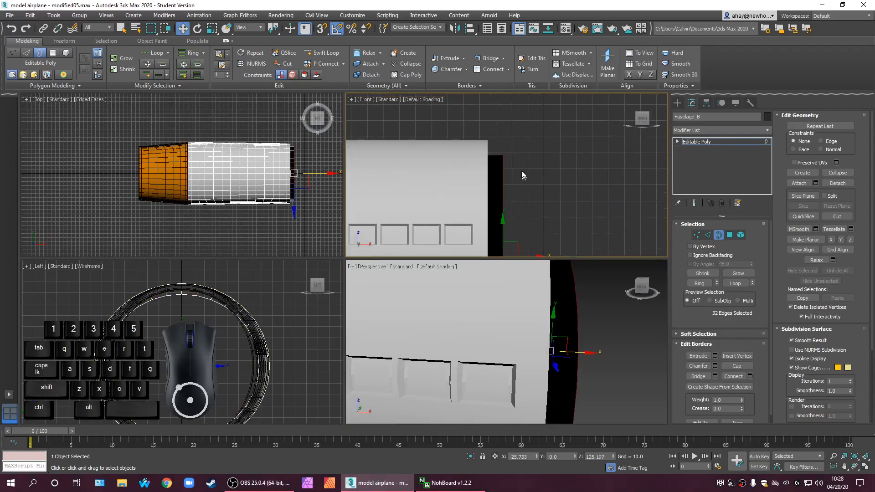
Unhide the whole airplane, and show only the orange and grey fuselage sections with the two guide boxes
{"action": "left_click", "coordinate": [677, 103]}
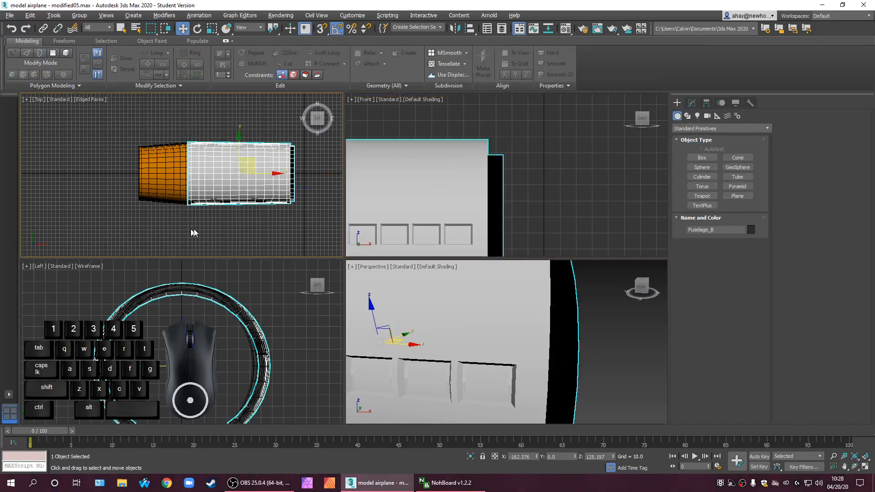
{"action": "right_click", "coordinate": [230, 213]}
{"action": "left_click", "coordinate": [244, 159]}
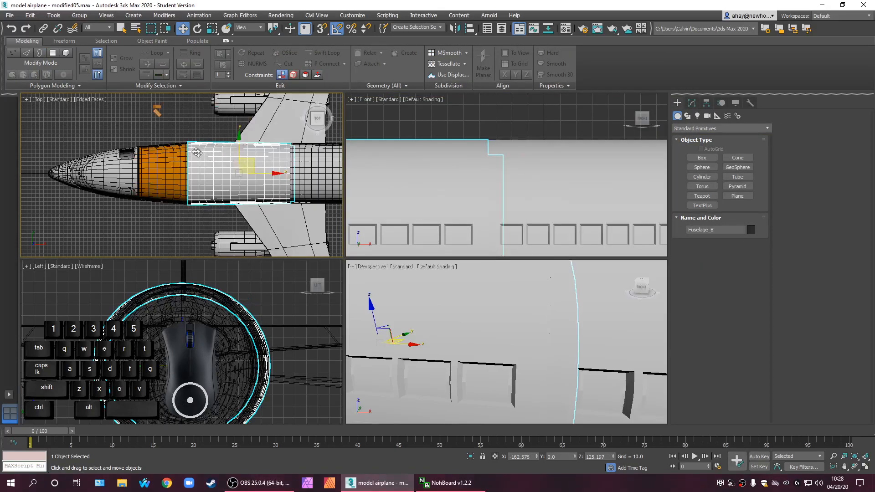
{"action": "left_click_drag", "start_coordinate": [145, 104], "coordinate": [197, 171]}
{"action": "right_click", "coordinate": [197, 171]}
{"action": "left_click", "coordinate": [230, 126]}
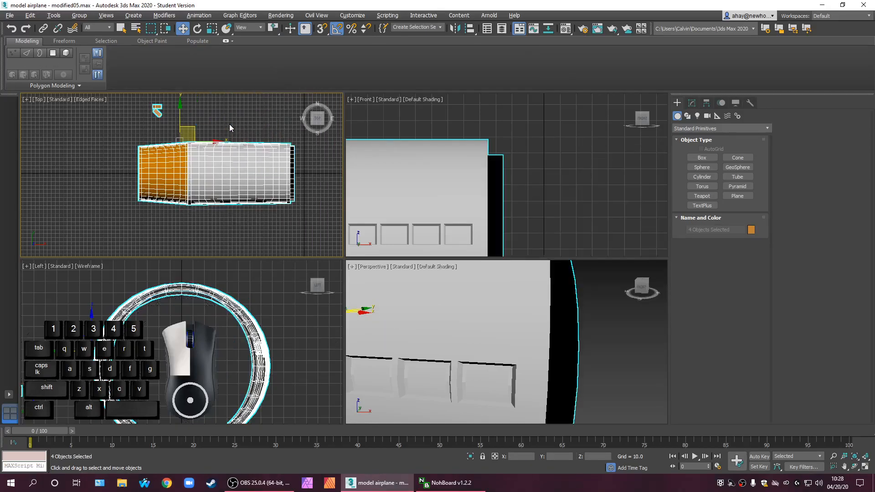
Move the two orange guide boxes in the Top view to the grey section's far end
{"action": "left_click", "coordinate": [137, 118]}
{"action": "left_click_drag", "start_coordinate": [143, 101], "coordinate": [174, 125]}
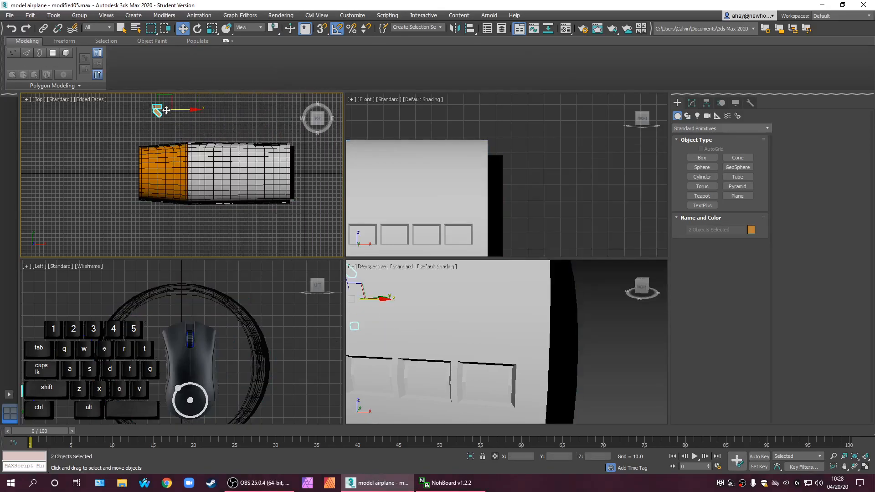
{"action": "left_click_drag", "start_coordinate": [169, 96], "coordinate": [305, 128]}
Position the tilted guide box in the Front view against the far end's stepped corner, at about X -28.5, Z 197.4
{"action": "left_click", "coordinate": [496, 135]}
{"action": "key", "text": "z"}
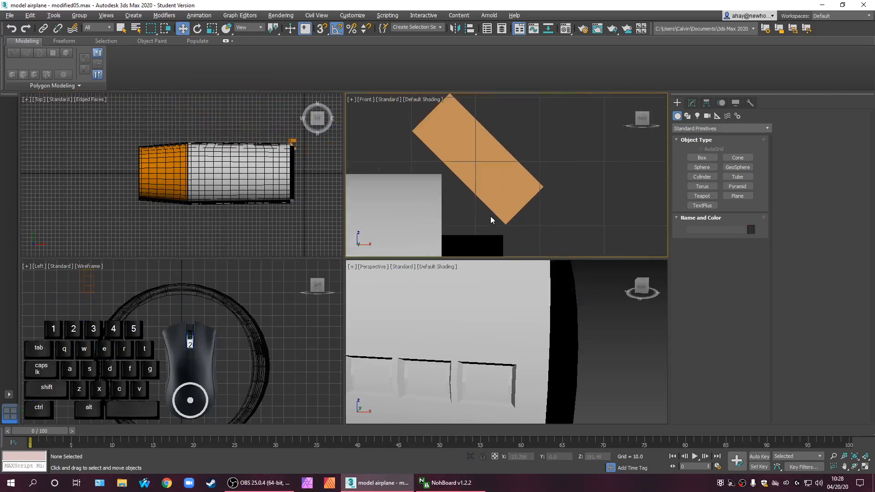
{"action": "left_click_drag", "start_coordinate": [493, 137], "coordinate": [500, 155]}
{"action": "scroll", "coordinate": [569, 246], "scroll_direction": "down", "scroll_amount": 2}
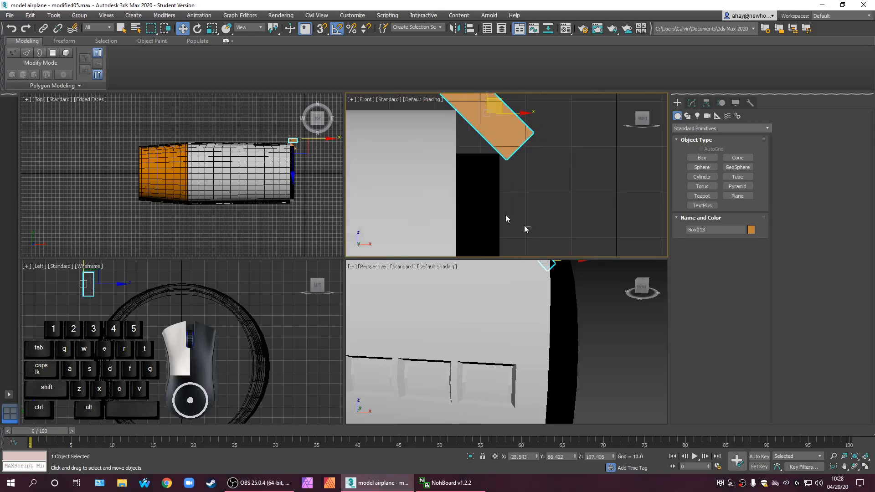
Try nudging the grey section's protruding far border along X toward the tilted guide box in the Front view
{"action": "left_click", "coordinate": [493, 211]}
{"action": "left_click", "coordinate": [692, 103]}
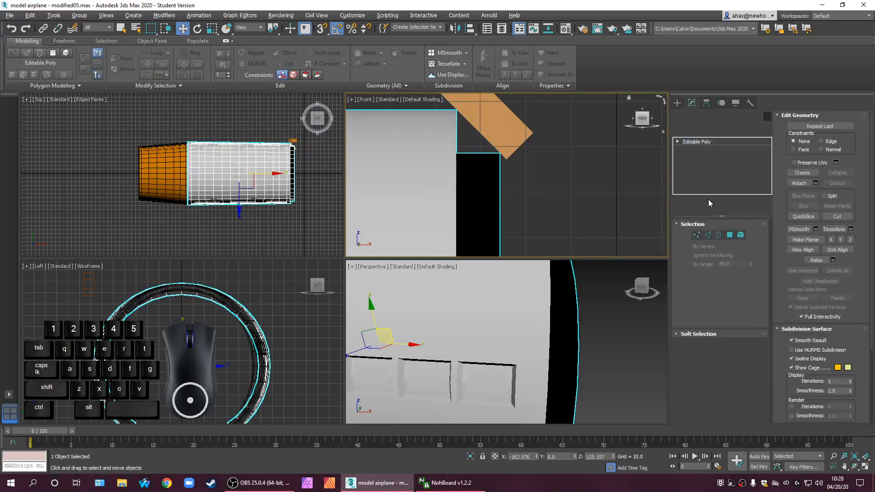
{"action": "left_click", "coordinate": [719, 235]}
{"action": "key", "text": "alt+w"}
{"action": "middle_click_drag", "start_coordinate": [284, 229], "coordinate": [399, 273]}
{"action": "scroll", "coordinate": [353, 250], "scroll_direction": "down", "scroll_amount": 4}
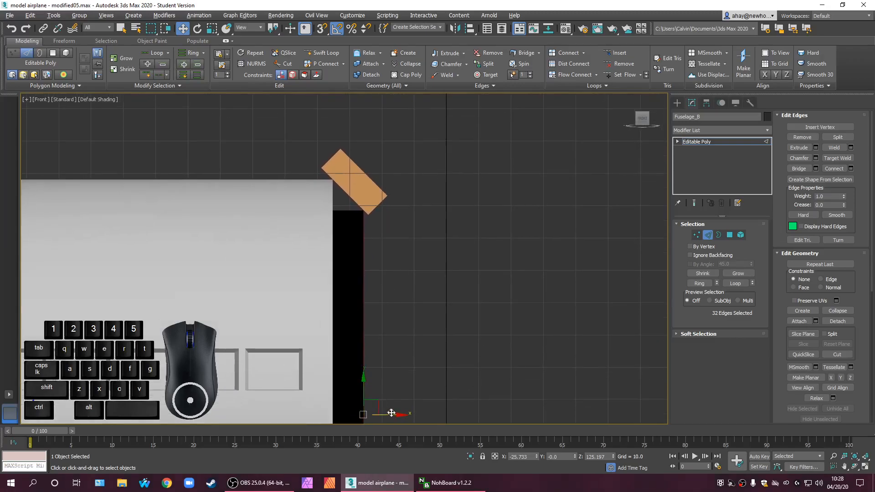
{"action": "mouse_move", "coordinate": [396, 416]}
{"action": "left_mouse_down"}
{"action": "mouse_move", "coordinate": [385, 415]}
{"action": "mouse_move", "coordinate": [396, 414]}
{"action": "left_mouse_up"}
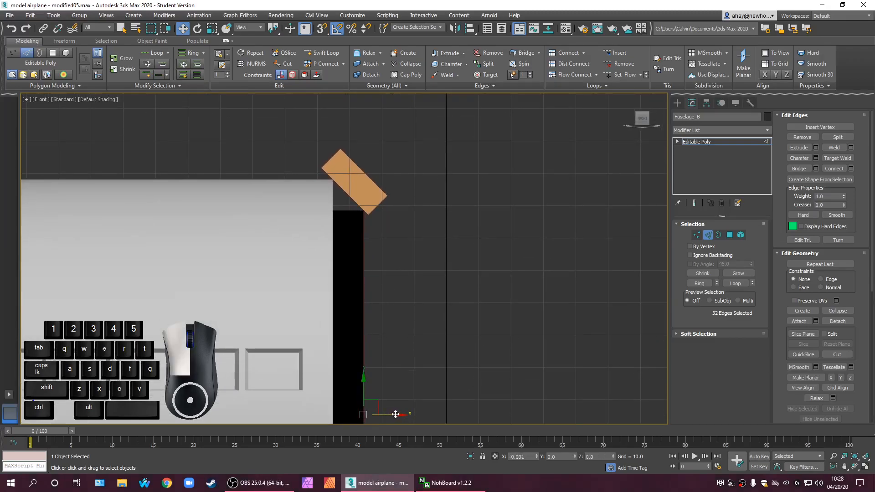
{"action": "scroll", "coordinate": [348, 236], "scroll_direction": "up", "scroll_amount": 8}
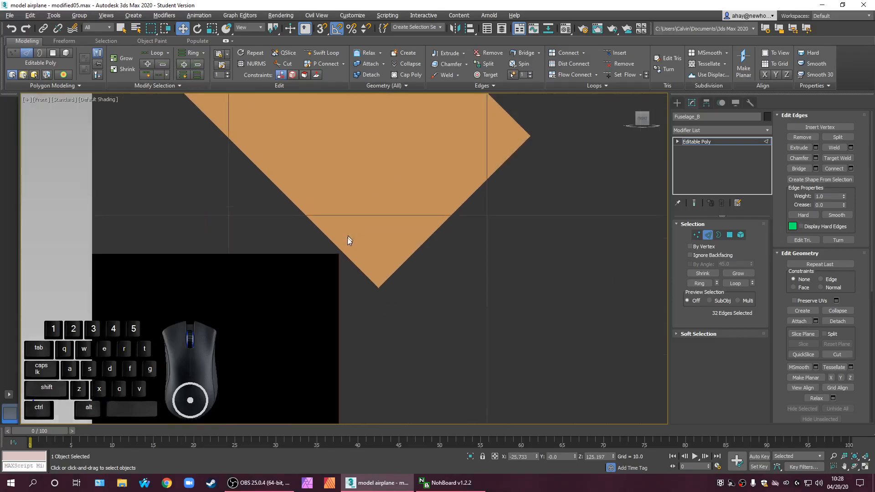
{"action": "scroll", "coordinate": [338, 263], "scroll_direction": "down", "scroll_amount": 5}
{"action": "middle_click_drag", "start_coordinate": [388, 313], "coordinate": [382, 275]}
{"action": "scroll", "coordinate": [396, 287], "scroll_direction": "down", "scroll_amount": 3}
{"action": "left_click_drag", "start_coordinate": [384, 391], "coordinate": [388, 391]}
{"action": "scroll", "coordinate": [361, 164], "scroll_direction": "up", "scroll_amount": 8}
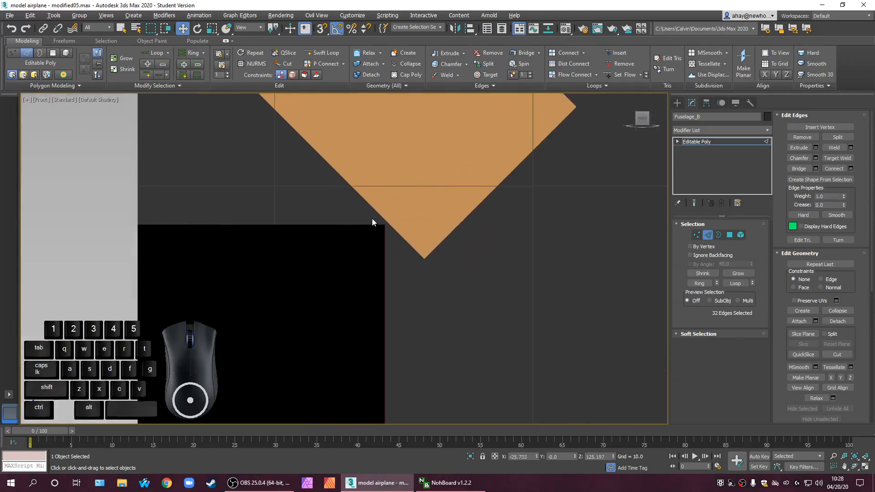
Examine how the tilted guide box meets the far end's stepped corner in the Front view
{"action": "scroll", "coordinate": [373, 219], "scroll_direction": "down", "scroll_amount": 5}
{"action": "middle_click_drag", "start_coordinate": [377, 246], "coordinate": [381, 377]}
{"action": "scroll", "coordinate": [333, 237], "scroll_direction": "up", "scroll_amount": 4}
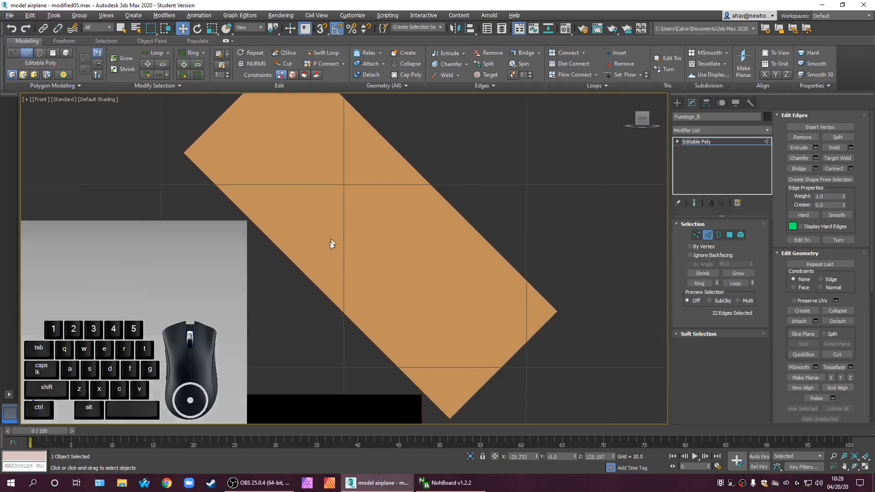
{"action": "middle_click_drag", "start_coordinate": [328, 375], "coordinate": [302, 275]}
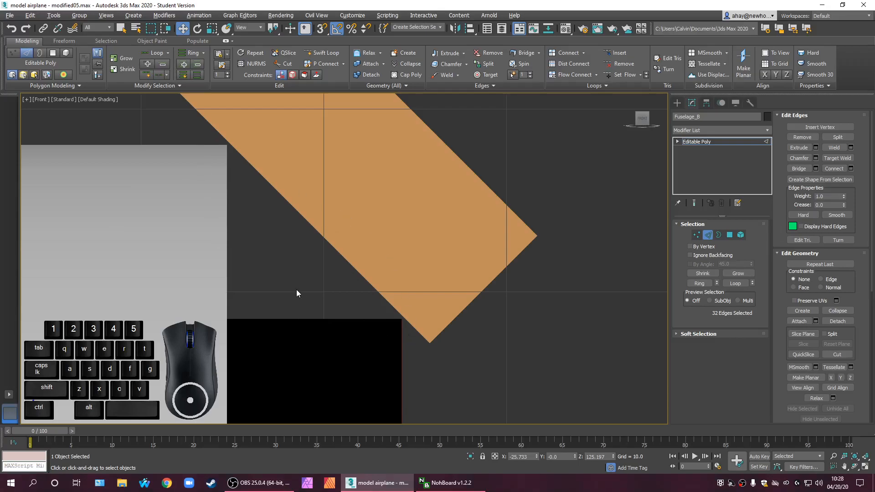
{"action": "scroll", "coordinate": [301, 278], "scroll_direction": "down", "scroll_amount": 4}
{"action": "middle_click_drag", "start_coordinate": [373, 297], "coordinate": [370, 278]}
{"action": "scroll", "coordinate": [369, 277], "scroll_direction": "up", "scroll_amount": 5}
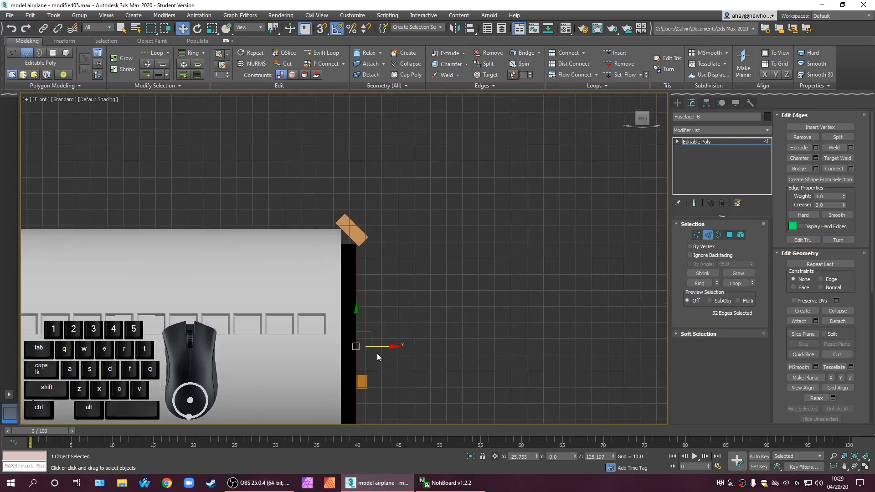
{"action": "middle_click_drag", "start_coordinate": [354, 246], "coordinate": [370, 334]}
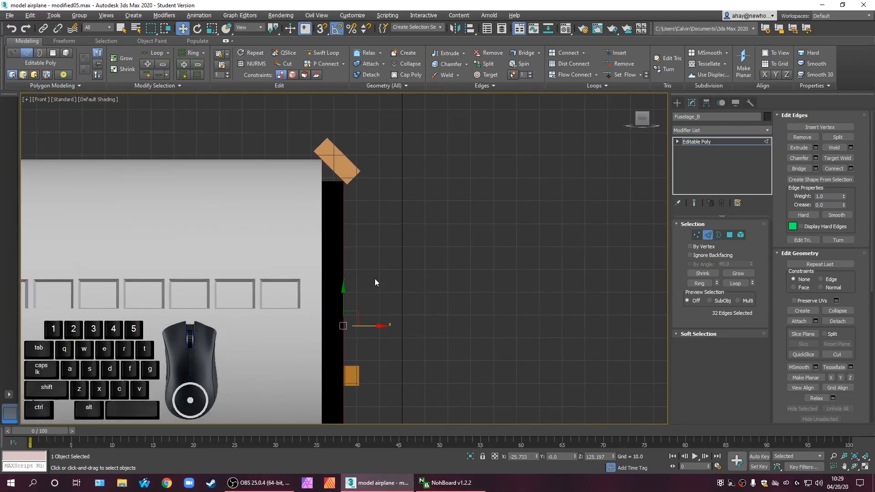
Move the tilted guide box in the Top view along Y by about 7.6, against the grey section's outer corner
{"action": "left_click", "coordinate": [721, 235]}
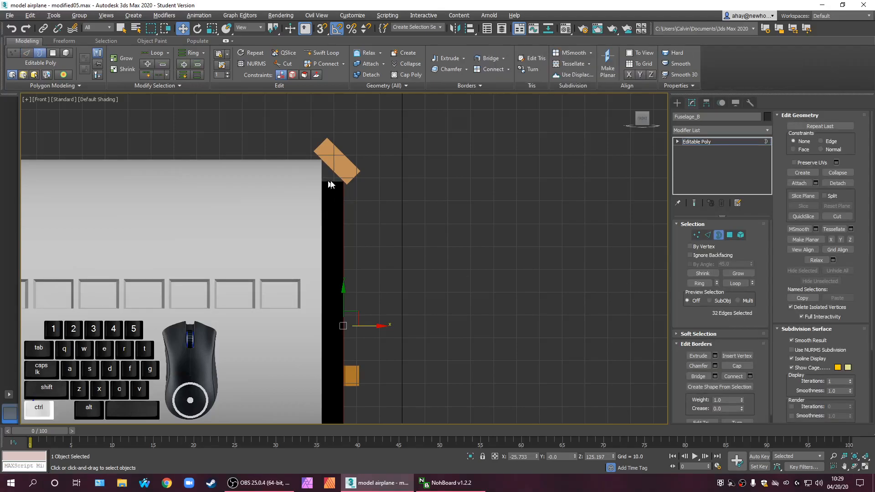
{"action": "middle_click_drag", "start_coordinate": [325, 184], "coordinate": [335, 189]}
{"action": "key", "text": "alt+w"}
{"action": "right_click", "coordinate": [273, 175]}
{"action": "key", "text": "alt+w"}
{"action": "middle_click_drag", "start_coordinate": [402, 203], "coordinate": [127, 205]}
{"action": "scroll", "coordinate": [339, 237], "scroll_direction": "up", "scroll_amount": 8}
{"action": "middle_click_drag", "start_coordinate": [438, 207], "coordinate": [436, 258]}
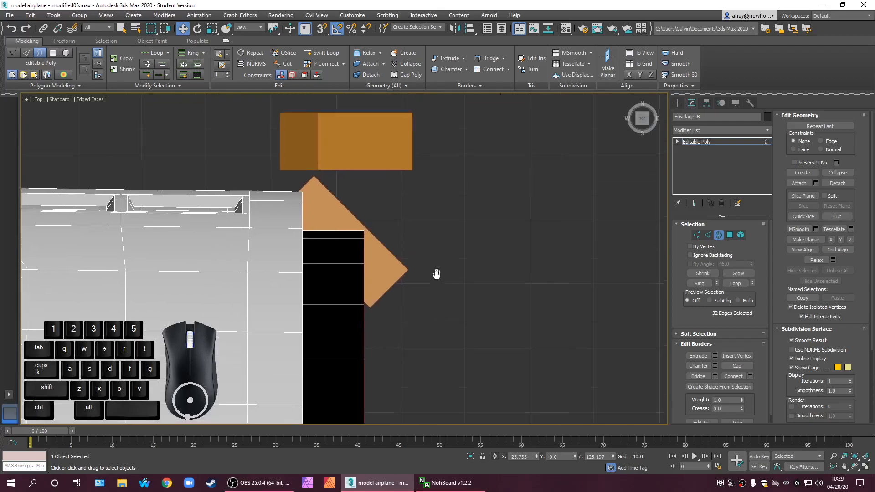
{"action": "scroll", "coordinate": [410, 269], "scroll_direction": "up", "scroll_amount": 4}
{"action": "left_click", "coordinate": [677, 103]}
{"action": "left_click", "coordinate": [357, 293]}
{"action": "middle_click_drag", "start_coordinate": [392, 299], "coordinate": [416, 375]}
{"action": "left_click_drag", "start_coordinate": [307, 280], "coordinate": [310, 193]}
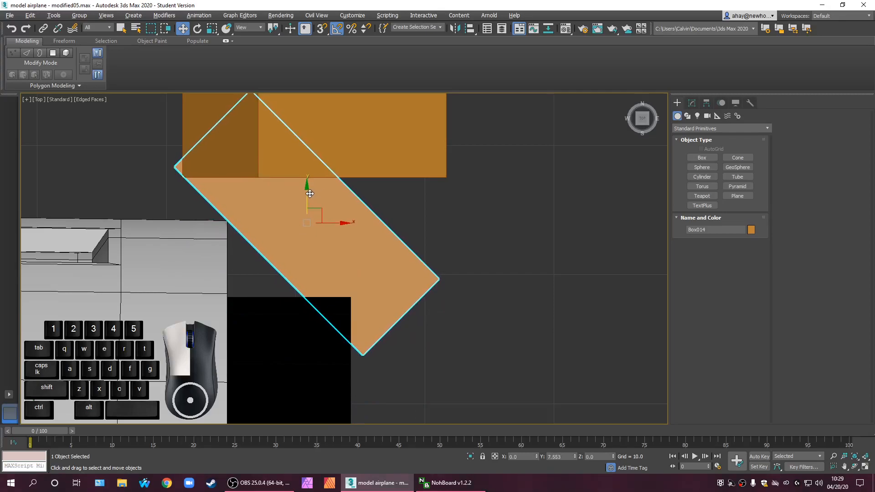
{"action": "middle_click_drag", "start_coordinate": [468, 295], "coordinate": [468, 209]}
{"action": "scroll", "coordinate": [469, 209], "scroll_direction": "down", "scroll_amount": 3}
Select the open border at the protruding far end of the grey fuselage section in the Top view
{"action": "left_click", "coordinate": [378, 354]}
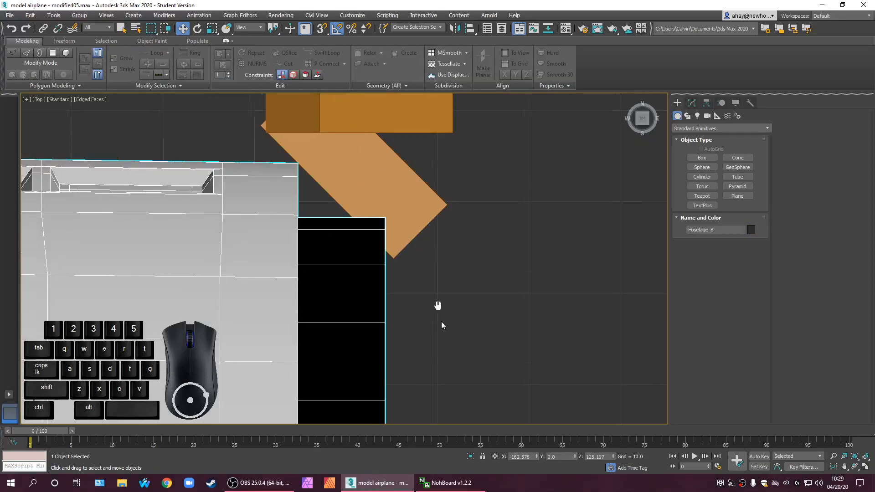
{"action": "middle_click_drag", "start_coordinate": [441, 320], "coordinate": [435, 281]}
{"action": "scroll", "coordinate": [435, 282], "scroll_direction": "down", "scroll_amount": 3}
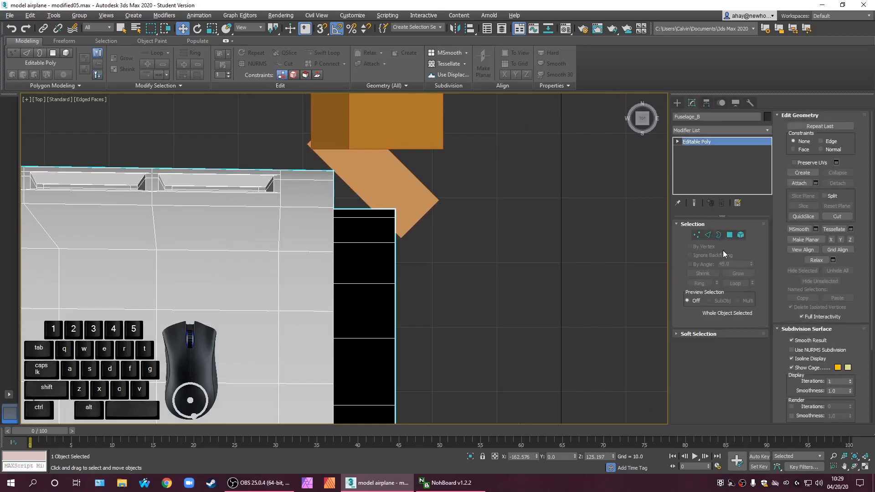
{"action": "left_click", "coordinate": [718, 235]}
{"action": "middle_click_drag", "start_coordinate": [434, 291], "coordinate": [391, 294]}
{"action": "left_click_drag", "start_coordinate": [417, 331], "coordinate": [365, 310]}
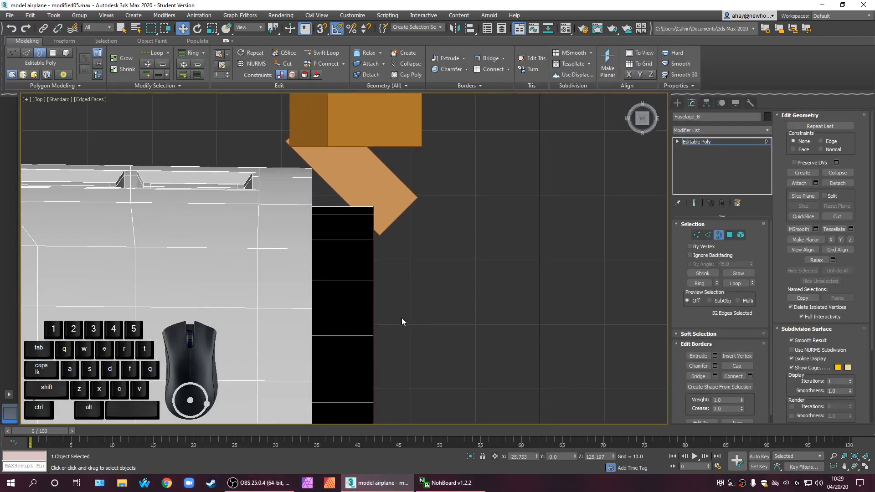
{"action": "middle_click_drag", "start_coordinate": [401, 318], "coordinate": [381, 342]}
Try scaling the selected border to 98% along Y, and undo the scaling
{"action": "left_click", "coordinate": [212, 28]}
{"action": "right_click", "coordinate": [212, 28]}
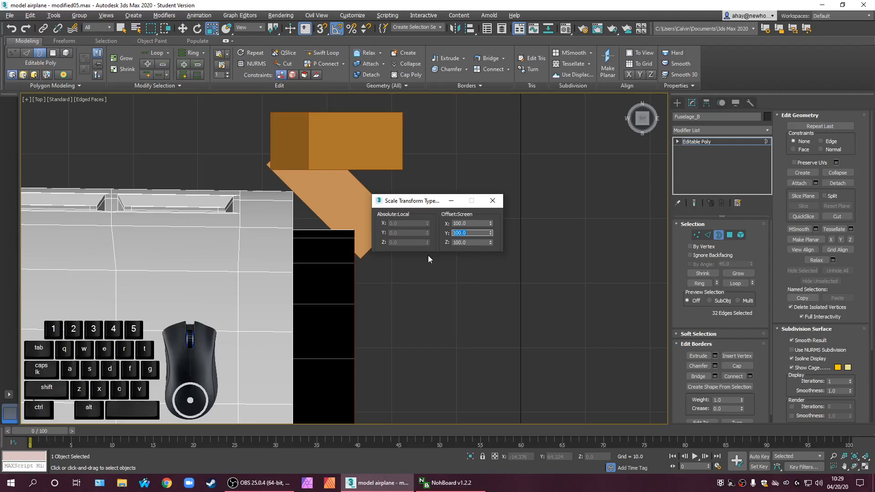
{"action": "type", "text": "98"}
{"action": "key", "text": "Return"}
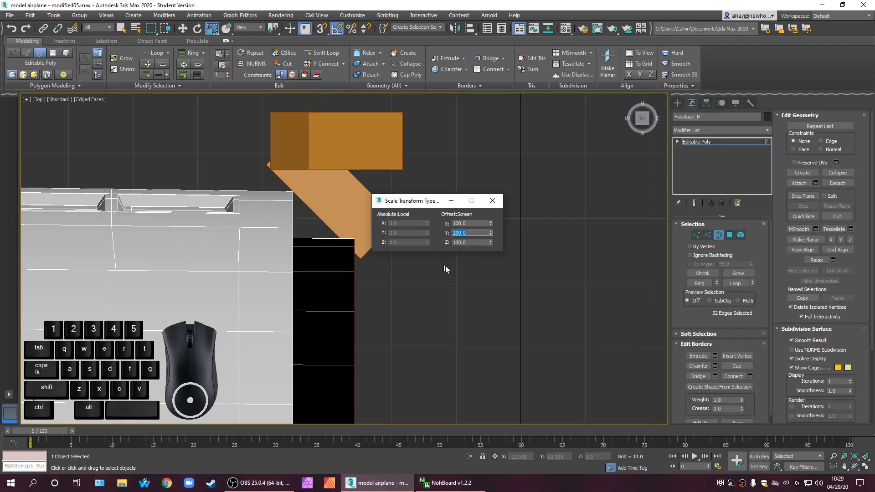
{"action": "left_click", "coordinate": [10, 30]}
Scale the selected border down along Y until it lines up with the guide box's slanted side
{"action": "left_click_drag", "start_coordinate": [472, 233], "coordinate": [245, 193]}
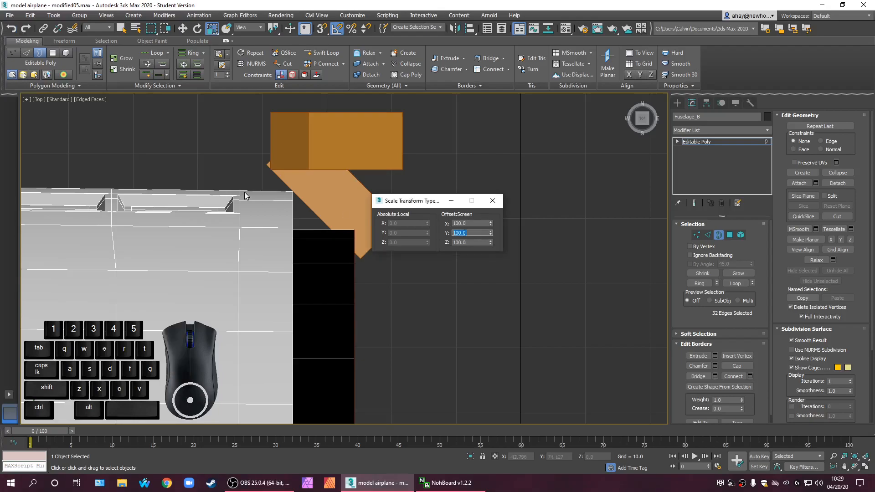
{"action": "key", "text": "Return"}
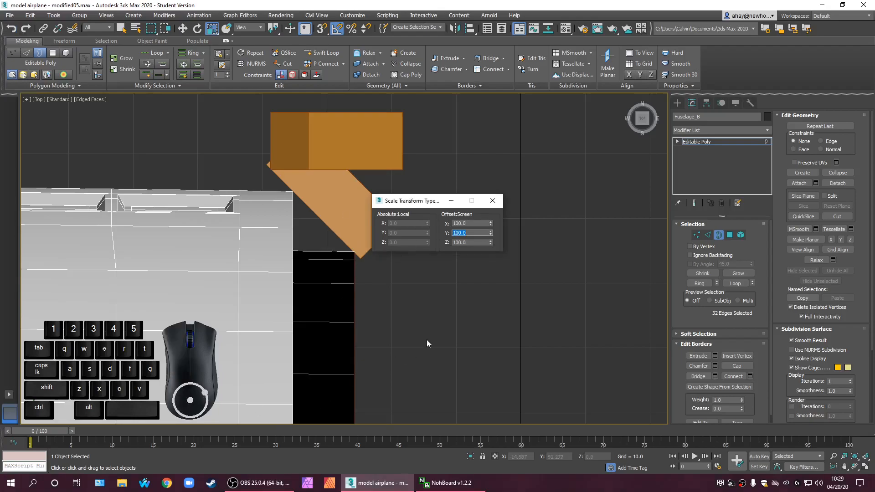
{"action": "scroll", "coordinate": [386, 341], "scroll_direction": "down", "scroll_amount": 3}
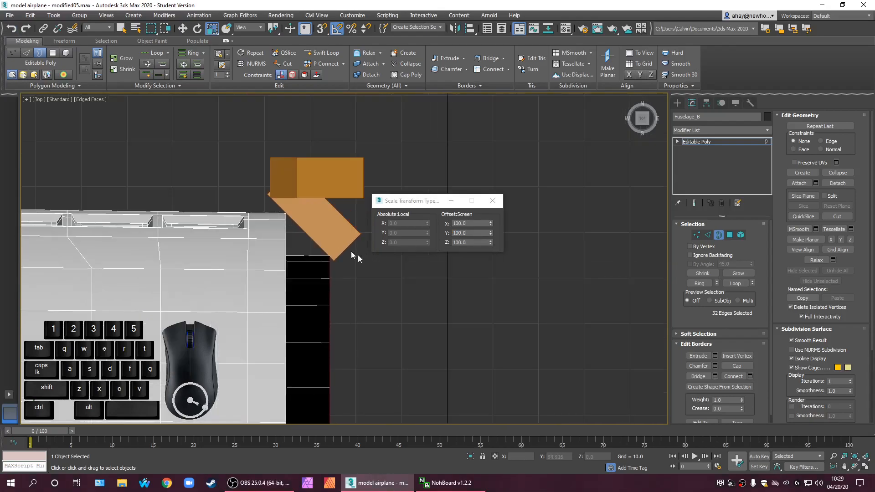
Add the outer border at the far end to the selection in the Perspective view and bridge the two borders
{"action": "key", "text": "alt+w"}
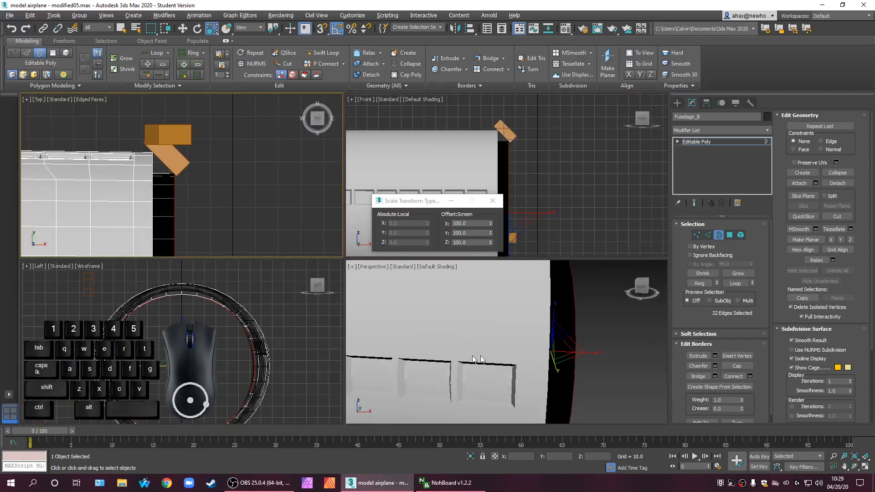
{"action": "middle_click_drag", "start_coordinate": [529, 372], "coordinate": [593, 359], "text": "alt"}
{"action": "scroll", "coordinate": [601, 356], "scroll_direction": "up", "scroll_amount": 5}
{"action": "key", "text": "z"}
{"action": "scroll", "coordinate": [640, 329], "scroll_direction": "up", "scroll_amount": 4}
{"action": "scroll", "coordinate": [641, 330], "scroll_direction": "down", "scroll_amount": 7}
{"action": "middle_click_drag", "start_coordinate": [648, 336], "coordinate": [603, 329]}
{"action": "scroll", "coordinate": [622, 328], "scroll_direction": "up", "scroll_amount": 5}
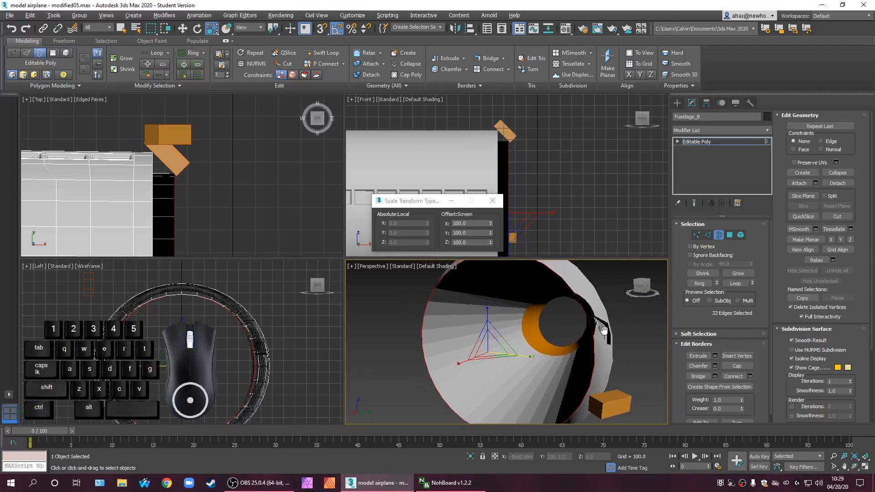
{"action": "scroll", "coordinate": [582, 352], "scroll_direction": "down", "scroll_amount": 5}
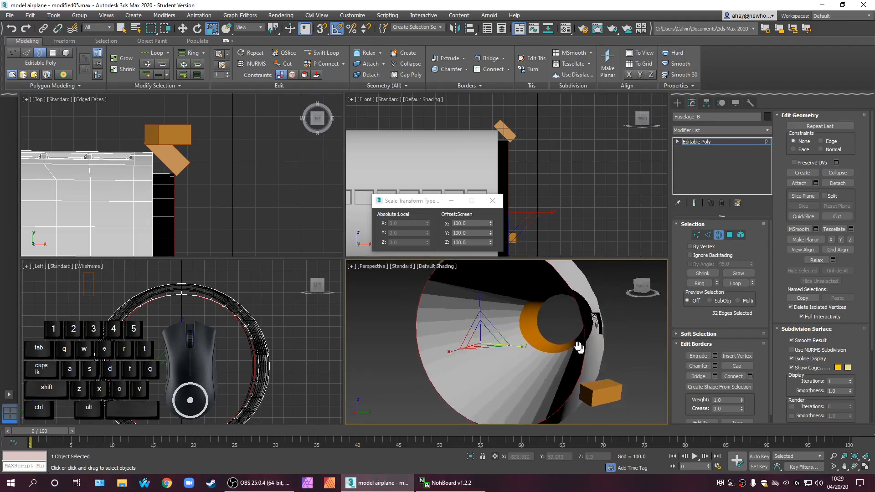
{"action": "key", "text": "alt"}
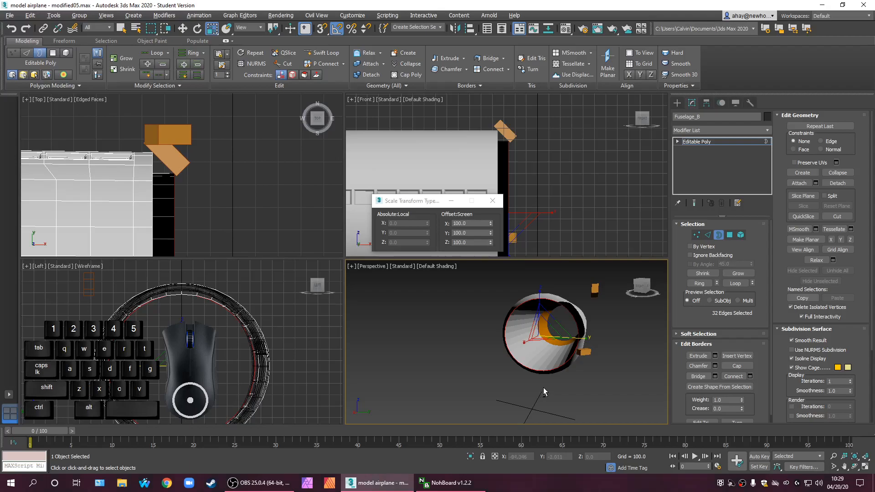
{"action": "key", "text": "alt+w"}
{"action": "middle_click_drag", "start_coordinate": [474, 369], "coordinate": [285, 341], "text": "alt"}
{"action": "key", "text": "ctrl"}
{"action": "double_click", "coordinate": [248, 283], "text": "ctrl"}
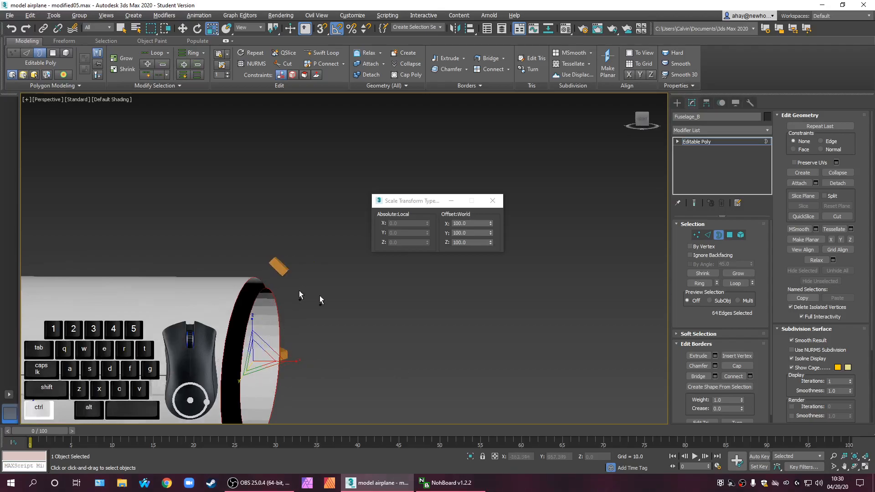
{"action": "left_click", "coordinate": [708, 369]}
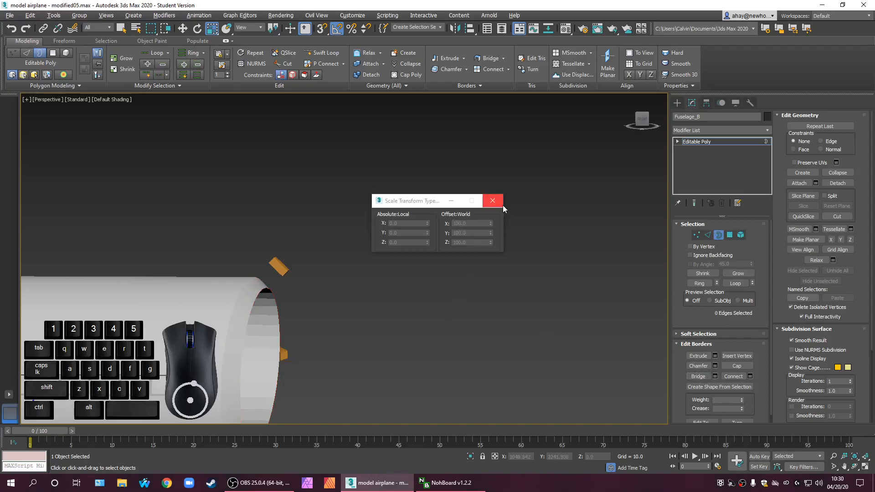
{"action": "left_click", "coordinate": [493, 200]}
Compare the bridged slanted face with the tilted guide box in the Top view
{"action": "scroll", "coordinate": [474, 241], "scroll_direction": "down", "scroll_amount": 4}
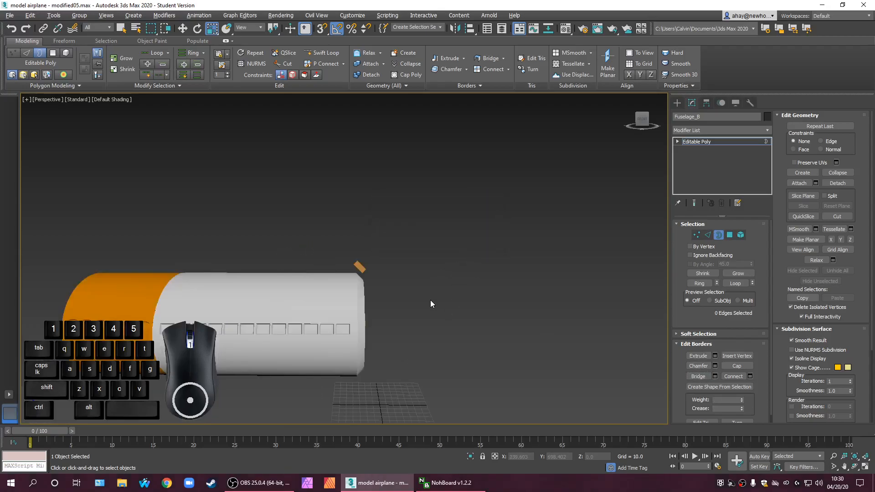
{"action": "key", "text": "alt+w"}
{"action": "scroll", "coordinate": [138, 176], "scroll_direction": "up", "scroll_amount": 5}
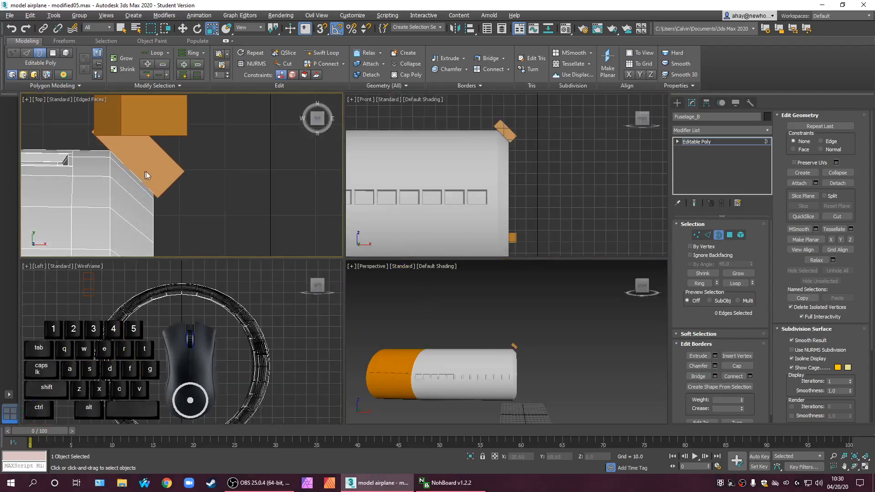
{"action": "left_click", "coordinate": [677, 103]}
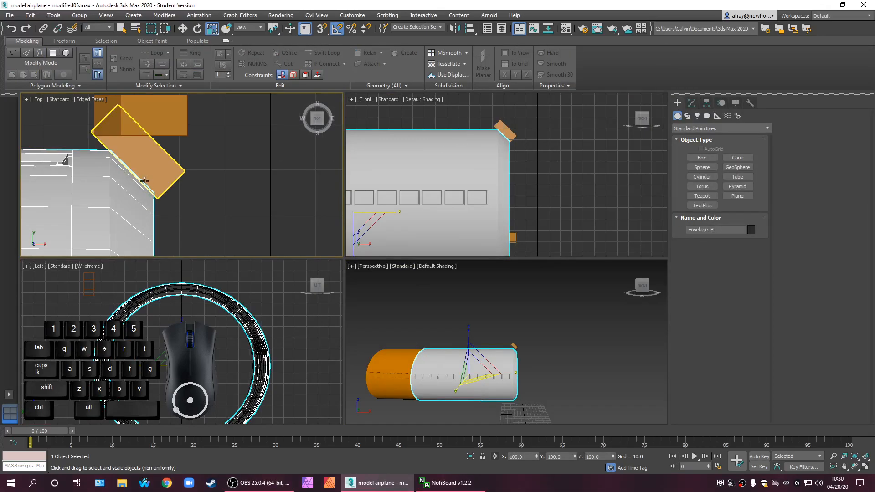
{"action": "left_click", "coordinate": [145, 180]}
{"action": "middle_click_drag", "start_coordinate": [173, 203], "coordinate": [259, 203]}
{"action": "scroll", "coordinate": [231, 191], "scroll_direction": "up", "scroll_amount": 2}
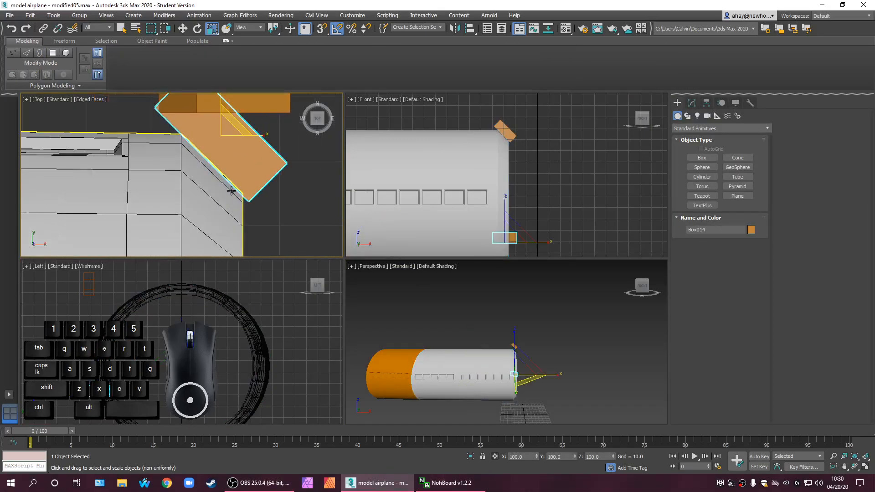
Try scaling the edge loop around the fuselage's slanted end rim along Y, and undo the scaling
{"action": "left_click", "coordinate": [227, 225]}
{"action": "left_click", "coordinate": [692, 103]}
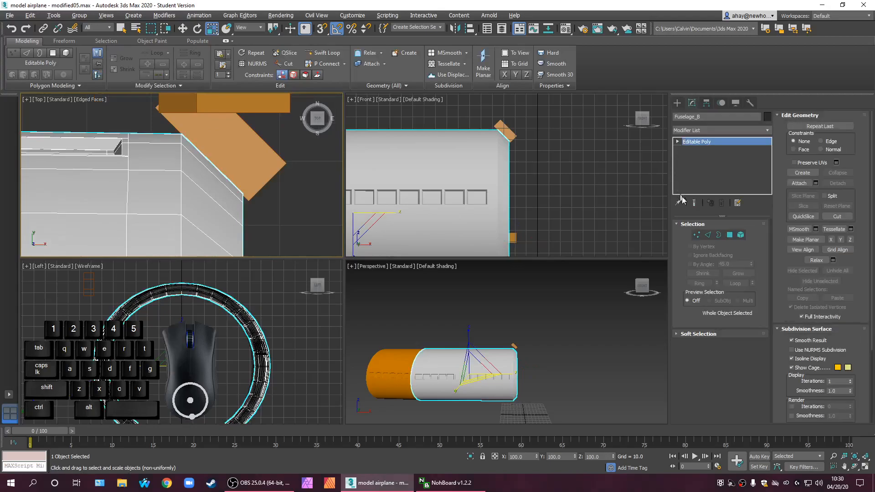
{"action": "left_click", "coordinate": [719, 235]}
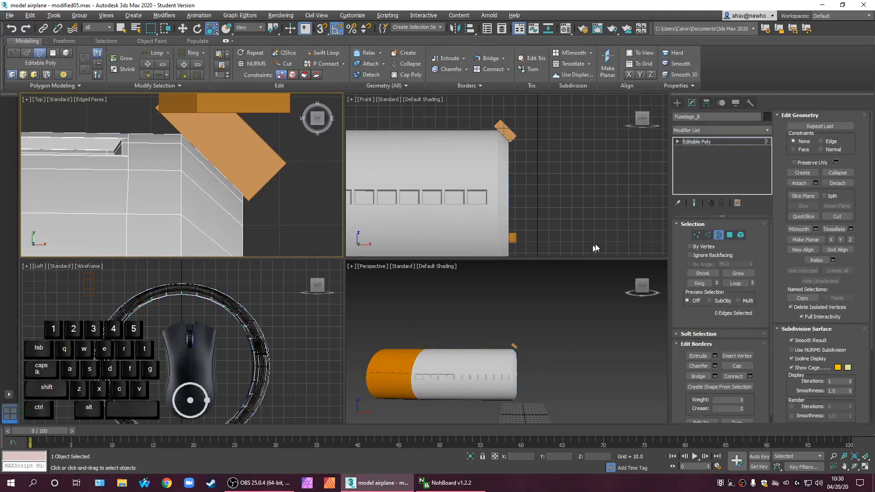
{"action": "left_click", "coordinate": [708, 235]}
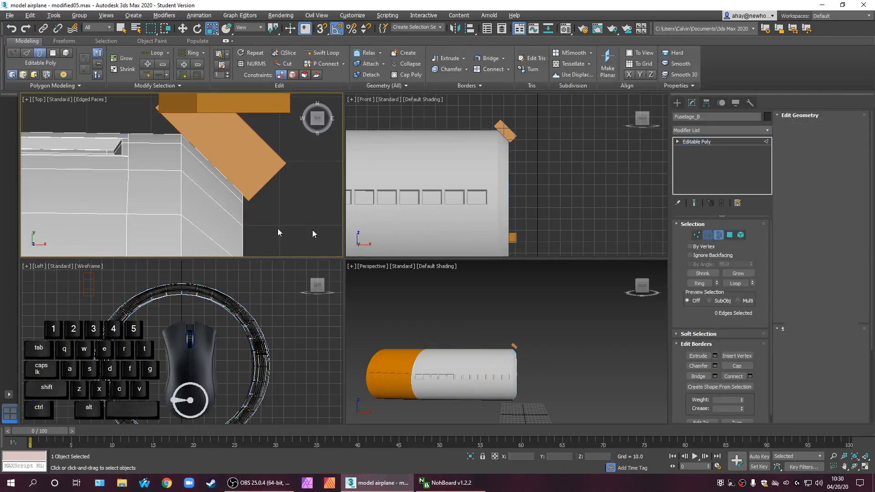
{"action": "left_click", "coordinate": [242, 213]}
{"action": "left_click", "coordinate": [735, 283]}
{"action": "middle_click_drag", "start_coordinate": [281, 203], "coordinate": [277, 203]}
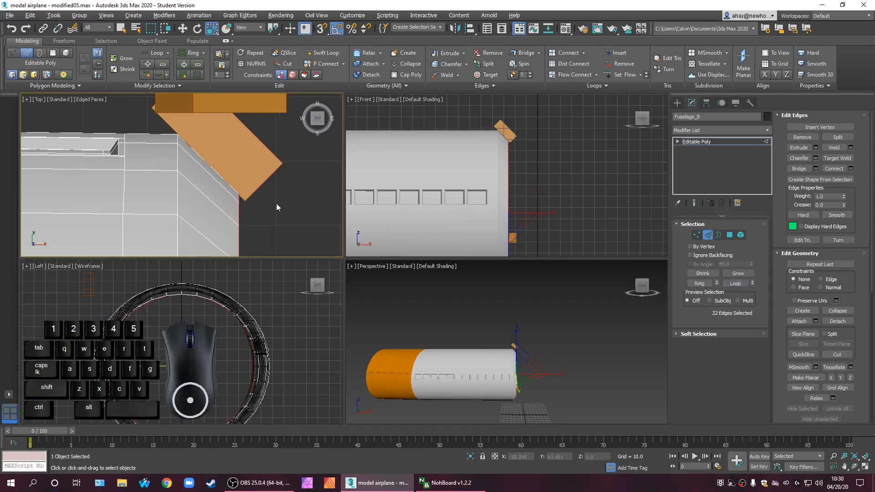
{"action": "right_click", "coordinate": [212, 30]}
{"action": "double_click", "coordinate": [469, 232]}
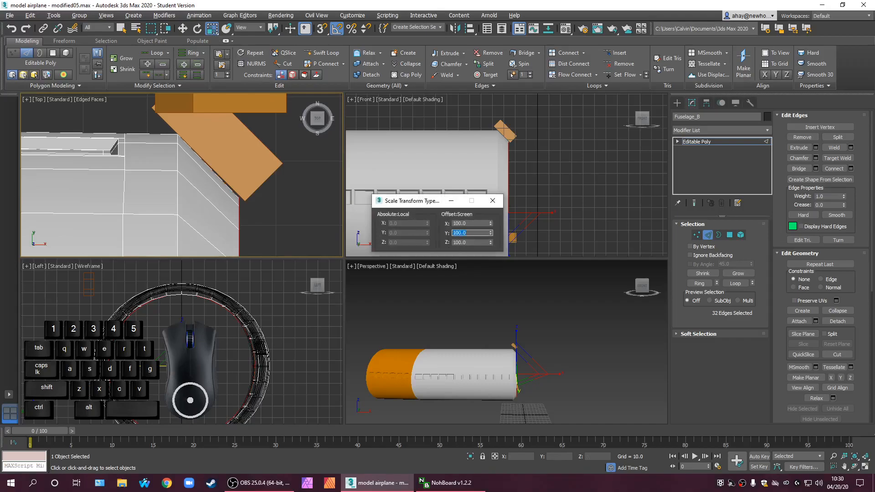
{"action": "left_click", "coordinate": [12, 31]}
{"action": "double_click", "coordinate": [478, 234]}
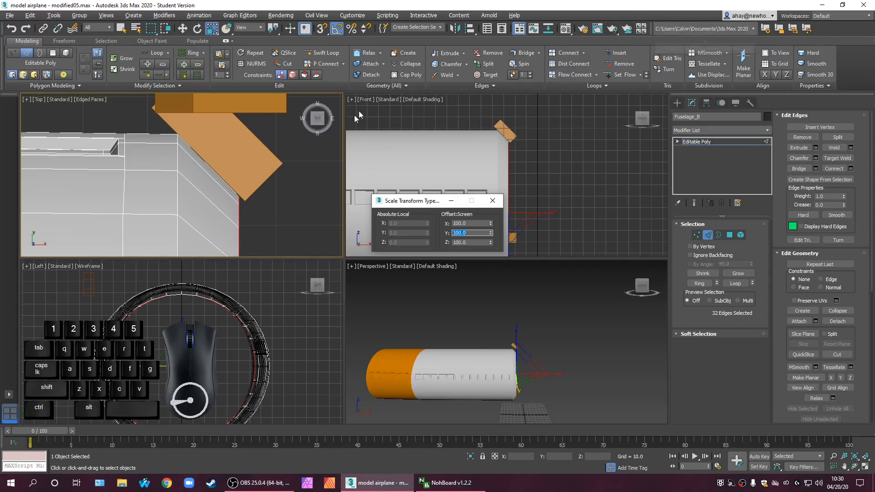
Move the tilted guide box slightly along Y to 73.942 so its side lines up with the fuselage's slanted face
{"action": "scroll", "coordinate": [256, 197], "scroll_direction": "up", "scroll_amount": 5}
{"action": "middle_click_drag", "start_coordinate": [224, 211], "coordinate": [305, 303]}
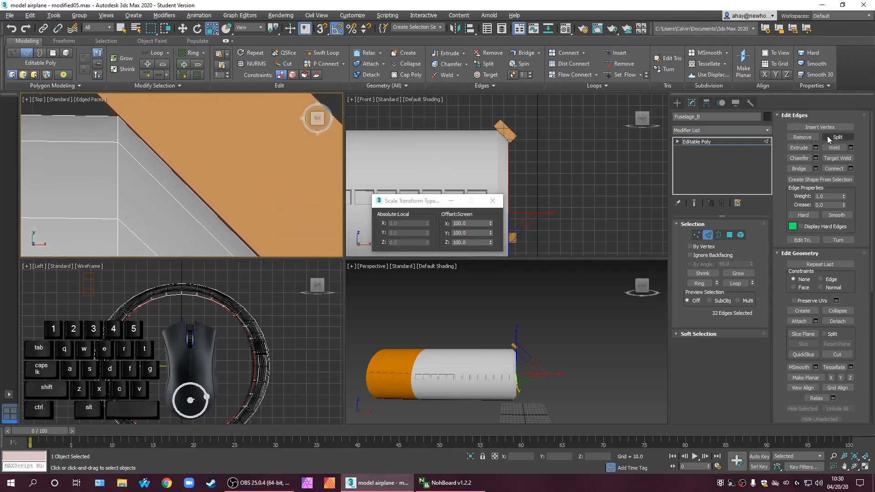
{"action": "left_click", "coordinate": [676, 103]}
{"action": "left_click", "coordinate": [226, 136]}
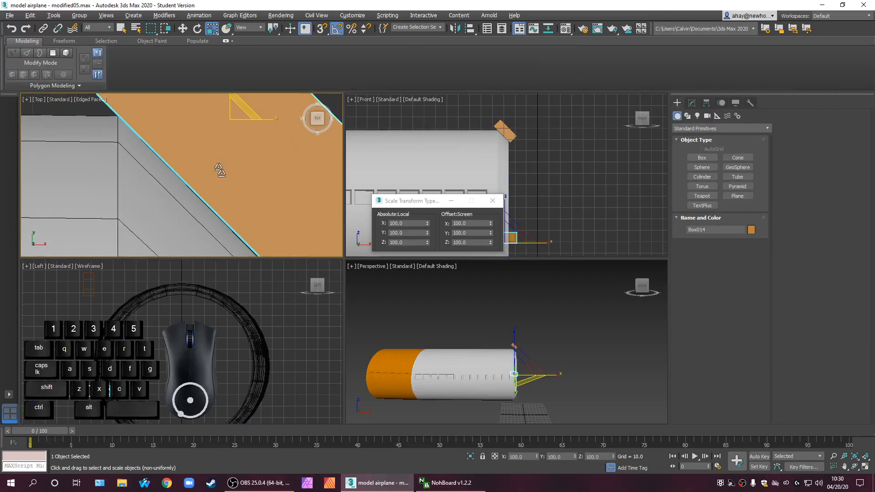
{"action": "middle_click_drag", "start_coordinate": [217, 165], "coordinate": [245, 206]}
{"action": "scroll", "coordinate": [141, 158], "scroll_direction": "up", "scroll_amount": 5}
{"action": "scroll", "coordinate": [199, 157], "scroll_direction": "up", "scroll_amount": 3}
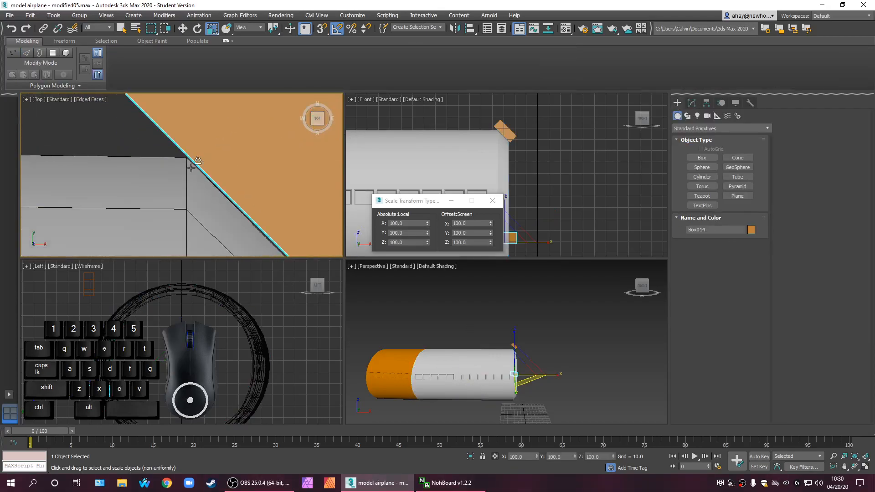
{"action": "key", "text": "w"}
{"action": "scroll", "coordinate": [228, 159], "scroll_direction": "up", "scroll_amount": 2}
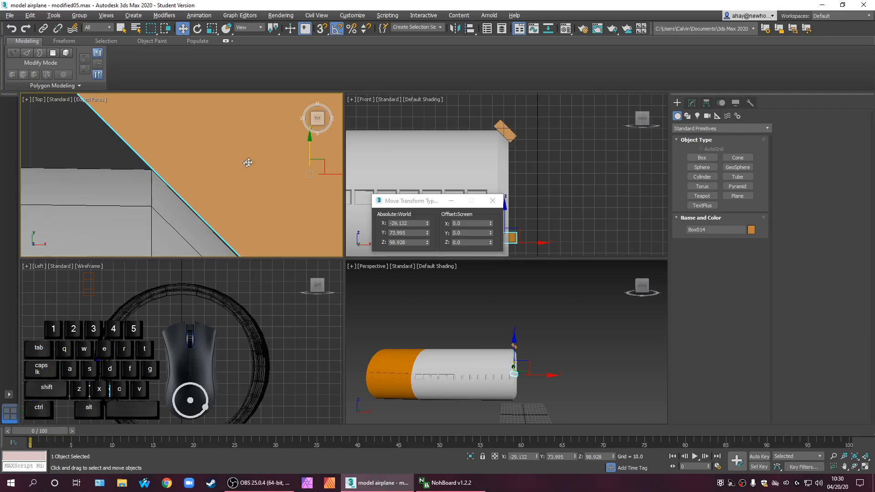
{"action": "left_click_drag", "start_coordinate": [301, 149], "coordinate": [304, 146]}
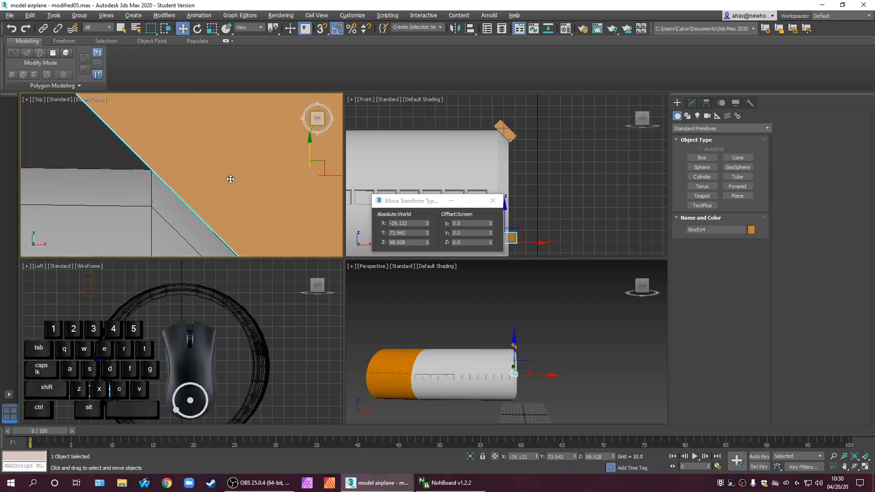
{"action": "scroll", "coordinate": [251, 175], "scroll_direction": "down", "scroll_amount": 3}
{"action": "scroll", "coordinate": [250, 175], "scroll_direction": "up", "scroll_amount": 6}
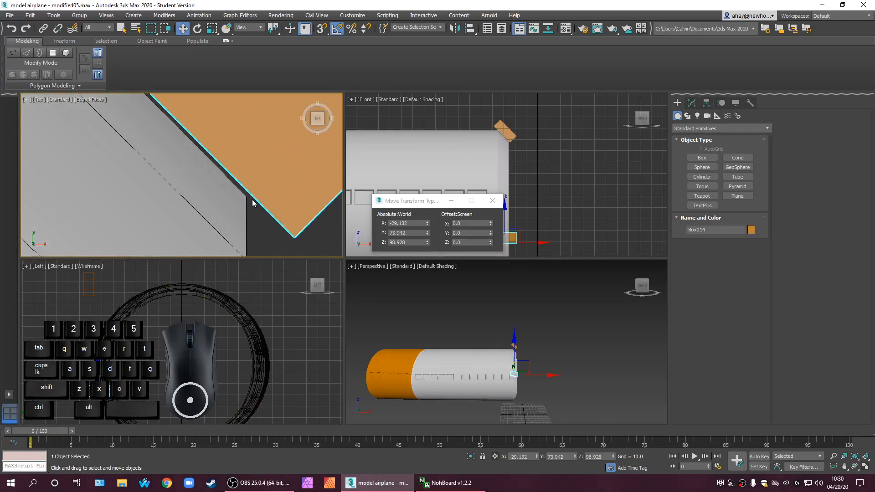
Deselect the guide box, close the transform type-in, and examine the fuselage's slanted end beside the guide boxes in the Top view
{"action": "scroll", "coordinate": [282, 237], "scroll_direction": "down", "scroll_amount": 7}
{"action": "middle_click_drag", "start_coordinate": [284, 237], "coordinate": [234, 165]}
{"action": "left_click", "coordinate": [294, 209]}
{"action": "scroll", "coordinate": [252, 189], "scroll_direction": "down", "scroll_amount": 5}
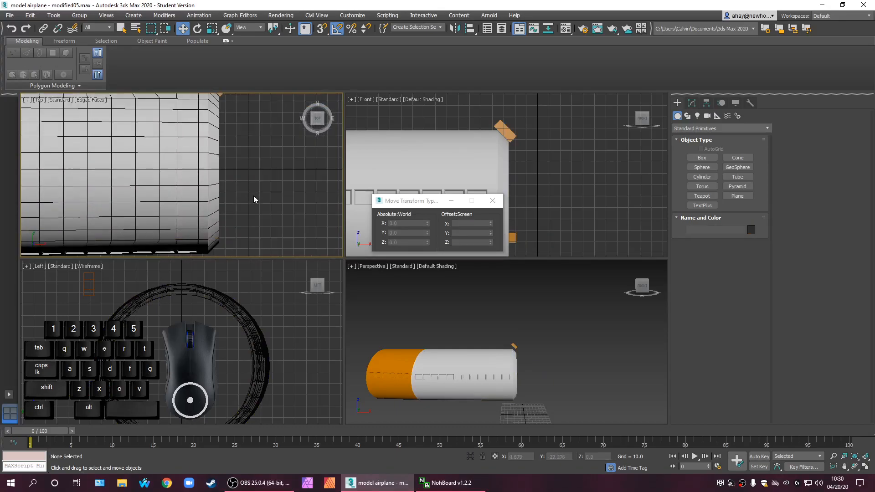
{"action": "left_click", "coordinate": [493, 201]}
{"action": "left_click", "coordinate": [536, 330]}
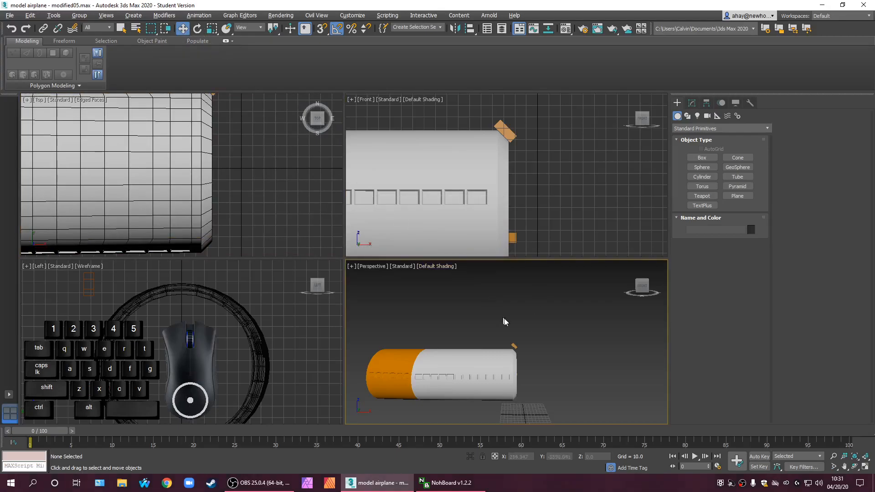
{"action": "middle_click_drag", "start_coordinate": [254, 179], "coordinate": [250, 219]}
{"action": "scroll", "coordinate": [244, 210], "scroll_direction": "up", "scroll_amount": 4}
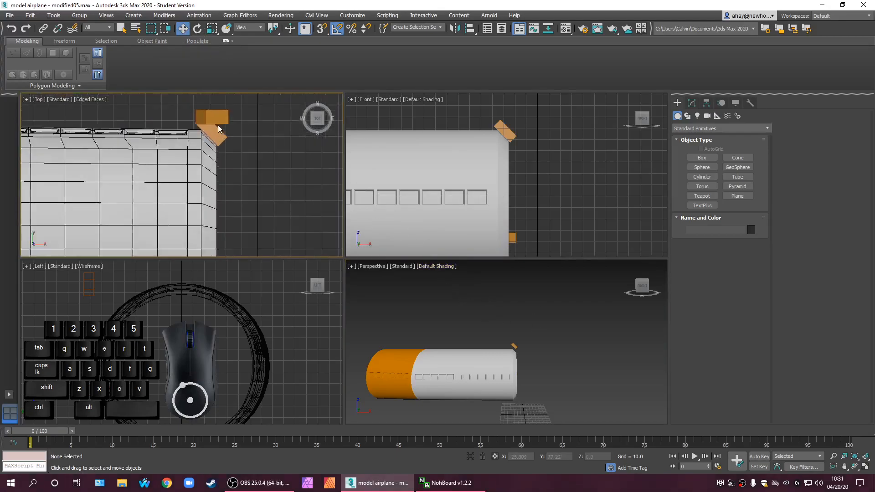
{"action": "scroll", "coordinate": [230, 192], "scroll_direction": "down", "scroll_amount": 3}
{"action": "scroll", "coordinate": [223, 123], "scroll_direction": "up", "scroll_amount": 2}
{"action": "scroll", "coordinate": [237, 169], "scroll_direction": "down", "scroll_amount": 4}
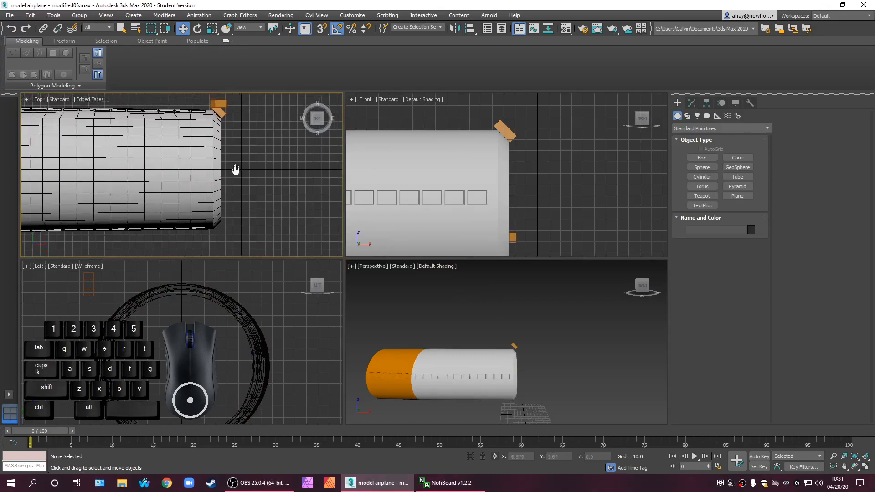
Undo the last few operations on the fuselage and guide box, and redo them
{"action": "left_click", "coordinate": [11, 29]}
{"action": "left_click", "coordinate": [11, 29]}
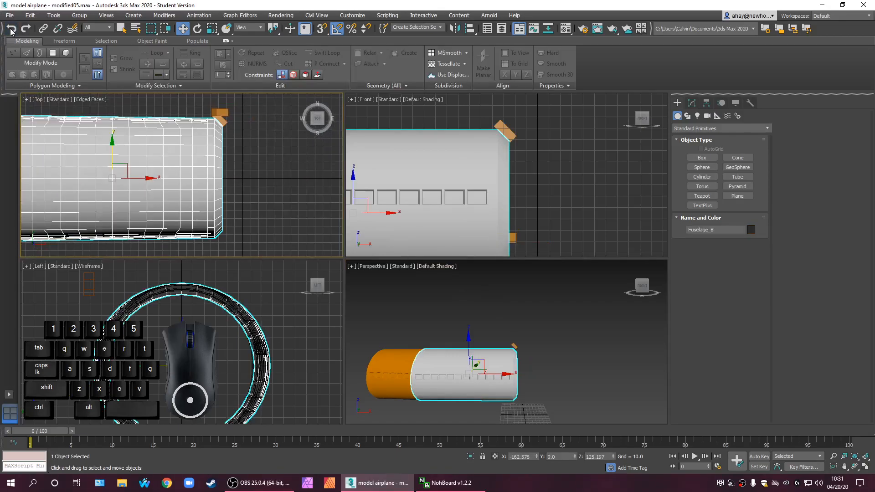
{"action": "left_click", "coordinate": [11, 29]}
{"action": "left_click", "coordinate": [22, 30]}
{"action": "left_click", "coordinate": [22, 30]}
Show edged faces in the Perspective view and maximize it on the fuselage's slanted open end
{"action": "left_click", "coordinate": [605, 360]}
{"action": "scroll", "coordinate": [550, 377], "scroll_direction": "up", "scroll_amount": 4}
{"action": "middle_click_drag", "start_coordinate": [530, 376], "coordinate": [534, 355]}
{"action": "left_click_drag", "start_coordinate": [478, 334], "coordinate": [477, 334]}
{"action": "middle_click_drag", "start_coordinate": [541, 367], "coordinate": [509, 404], "text": "alt"}
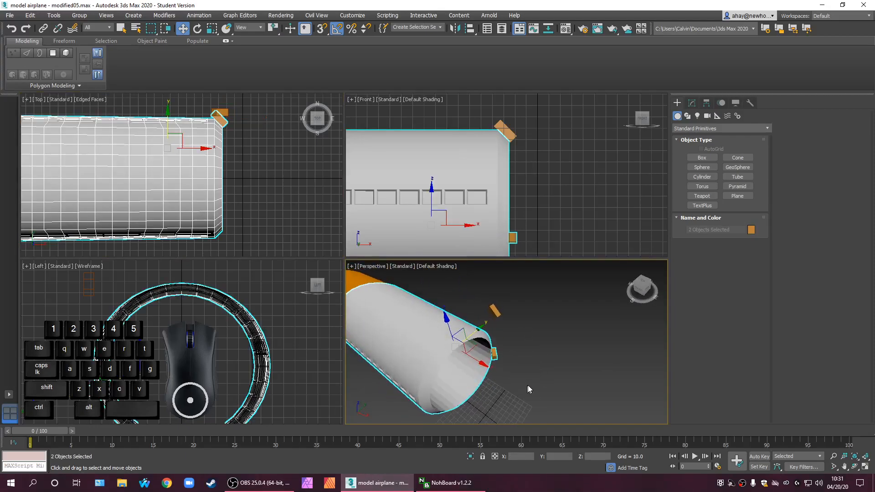
{"action": "key", "text": "F4"}
{"action": "middle_click_drag", "start_coordinate": [538, 387], "coordinate": [507, 377], "text": "alt"}
{"action": "scroll", "coordinate": [524, 364], "scroll_direction": "up", "scroll_amount": 5}
{"action": "scroll", "coordinate": [545, 353], "scroll_direction": "down", "scroll_amount": 3}
{"action": "key", "text": "alt+w"}
{"action": "scroll", "coordinate": [496, 363], "scroll_direction": "up", "scroll_amount": 2}
{"action": "scroll", "coordinate": [343, 301], "scroll_direction": "up", "scroll_amount": 2}
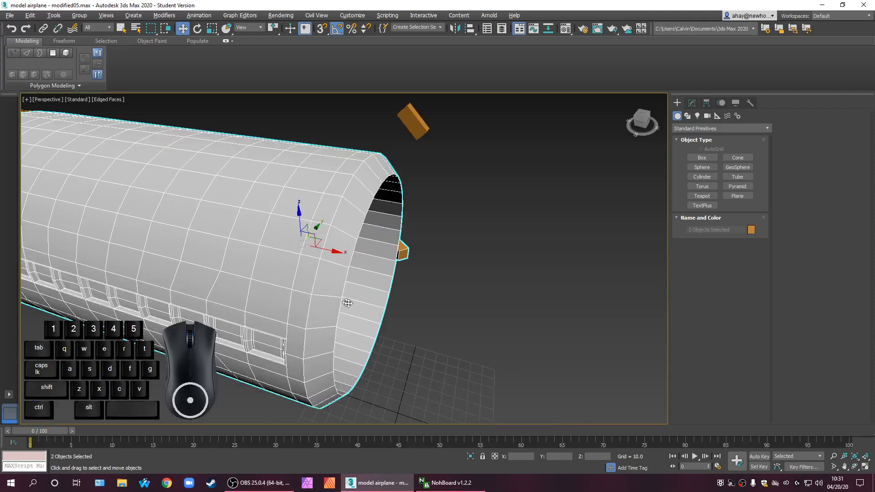
Connect the ring of edges across the fuselage's outer slanted face with 2 segments and a pinch of 70
{"action": "left_click", "coordinate": [691, 103]}
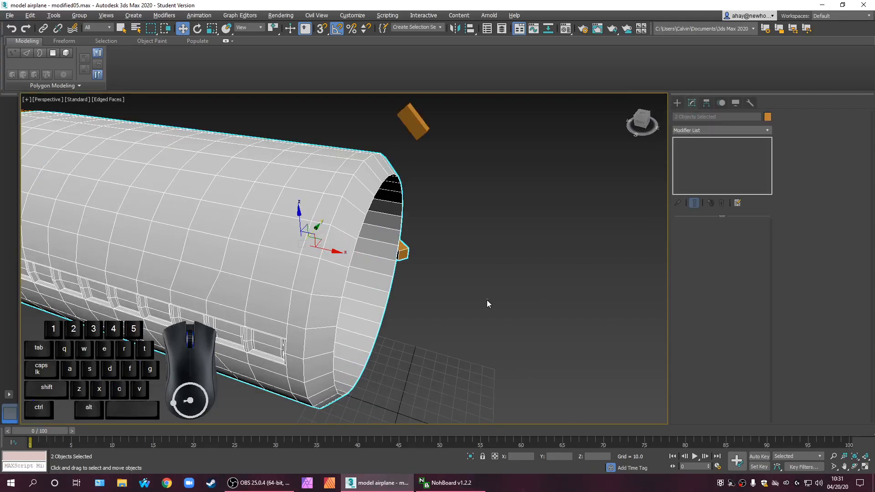
{"action": "left_click", "coordinate": [383, 292]}
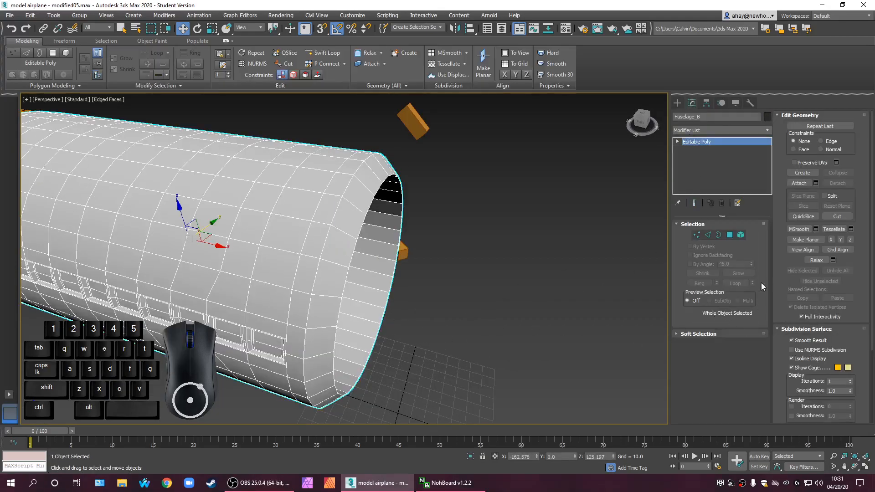
{"action": "left_click", "coordinate": [707, 234]}
{"action": "left_click", "coordinate": [345, 231]}
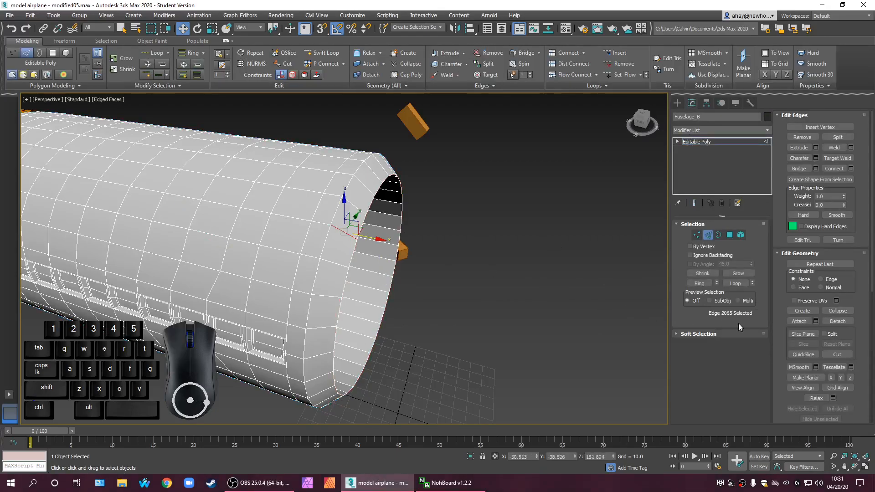
{"action": "left_click", "coordinate": [701, 284]}
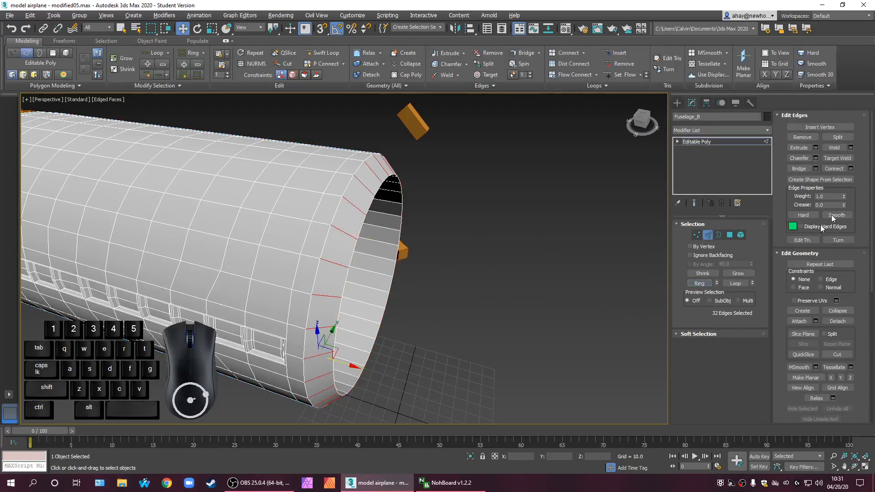
{"action": "left_click", "coordinate": [850, 168]}
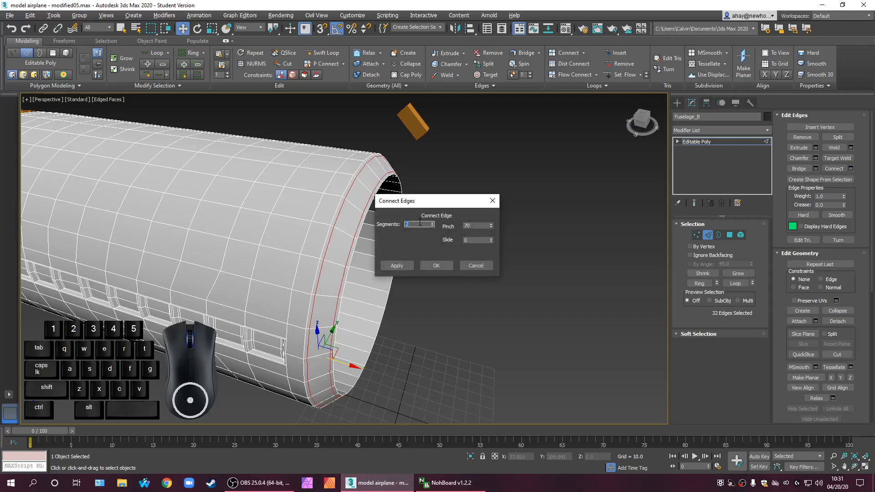
{"action": "left_click", "coordinate": [445, 264]}
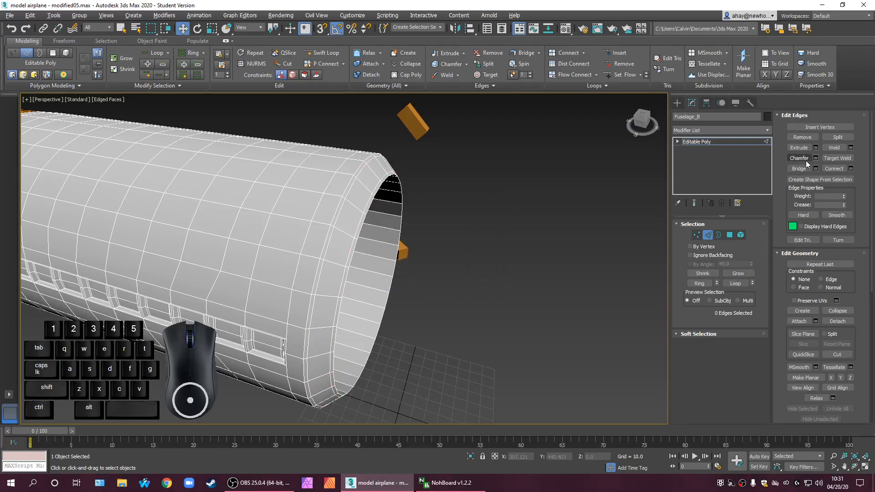
Add a Swift Loop inside the fuselage near its rim and another on the outer skin just before the slanted face
{"action": "middle_click_drag", "start_coordinate": [452, 248], "coordinate": [473, 248]}
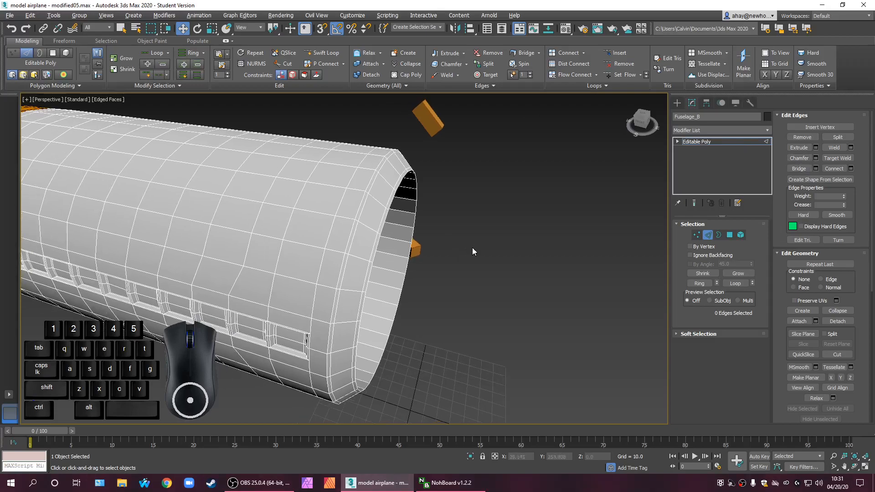
{"action": "scroll", "coordinate": [360, 282], "scroll_direction": "up", "scroll_amount": 8}
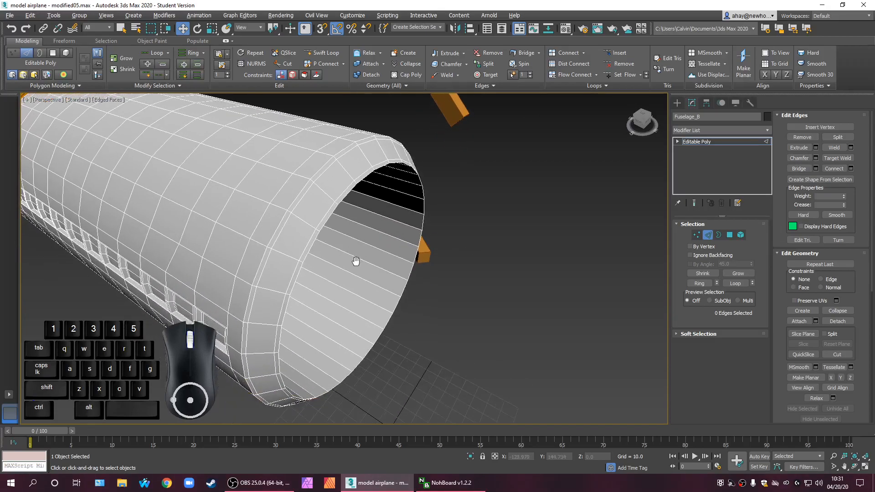
{"action": "middle_click_drag", "start_coordinate": [381, 297], "coordinate": [388, 230]}
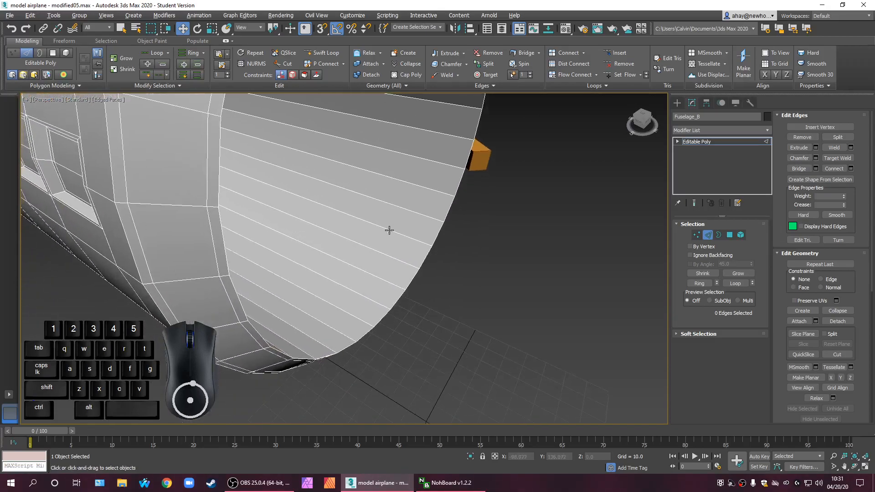
{"action": "left_click", "coordinate": [322, 52]}
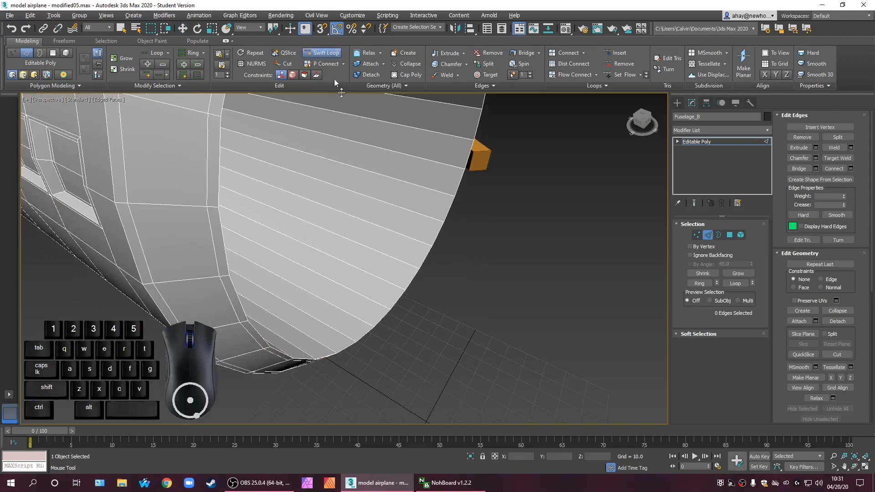
{"action": "left_click", "coordinate": [364, 324]}
{"action": "scroll", "coordinate": [405, 365], "scroll_direction": "down", "scroll_amount": 5}
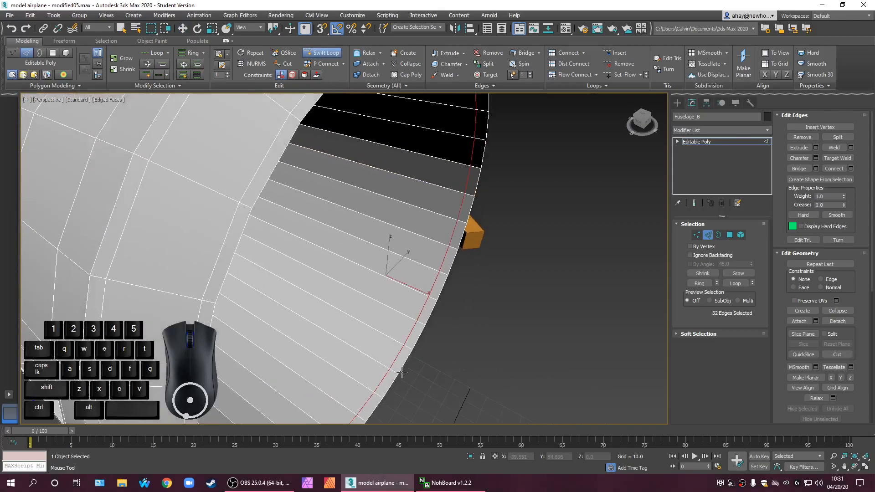
{"action": "middle_click_drag", "start_coordinate": [424, 358], "coordinate": [438, 351], "text": "alt"}
{"action": "scroll", "coordinate": [387, 319], "scroll_direction": "up", "scroll_amount": 2}
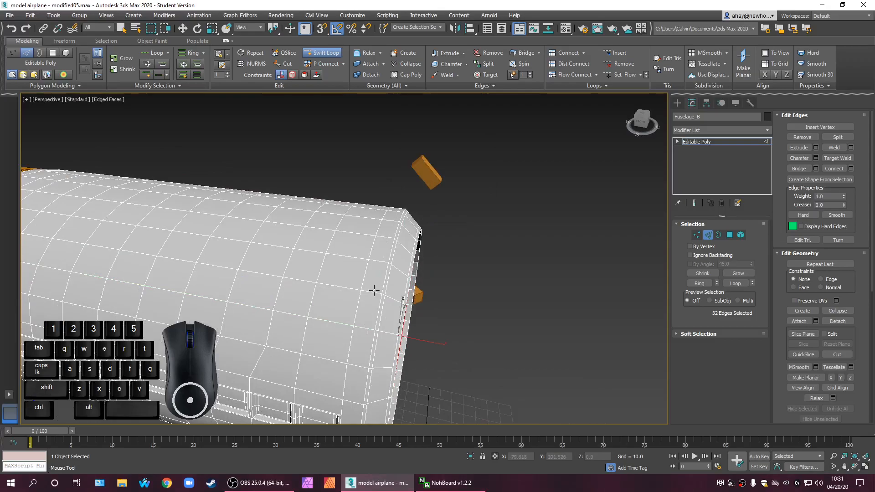
{"action": "middle_click_drag", "start_coordinate": [372, 293], "coordinate": [388, 278], "text": "alt"}
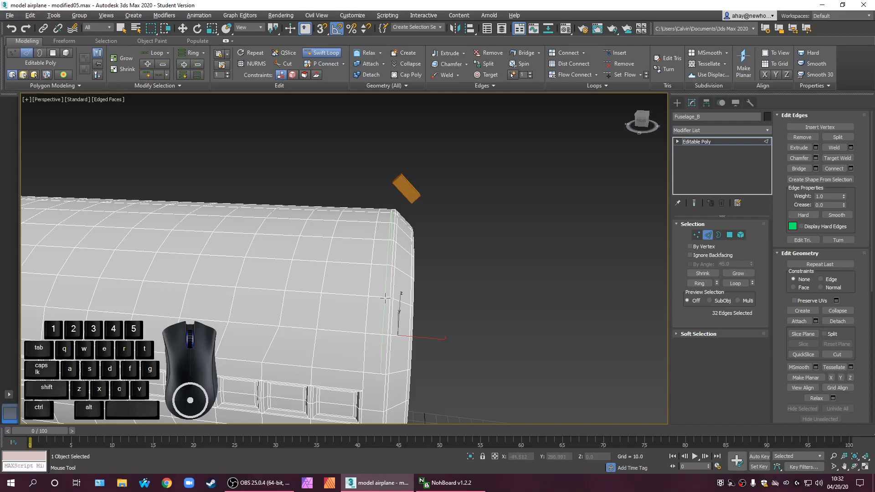
{"action": "left_click", "coordinate": [387, 299]}
{"action": "key", "text": "w"}
Hide every object except the grey fuselage section to expose its opposite end
{"action": "scroll", "coordinate": [430, 283], "scroll_direction": "down", "scroll_amount": 5}
{"action": "middle_click_drag", "start_coordinate": [429, 301], "coordinate": [461, 316], "text": "alt"}
{"action": "right_click", "coordinate": [352, 279]}
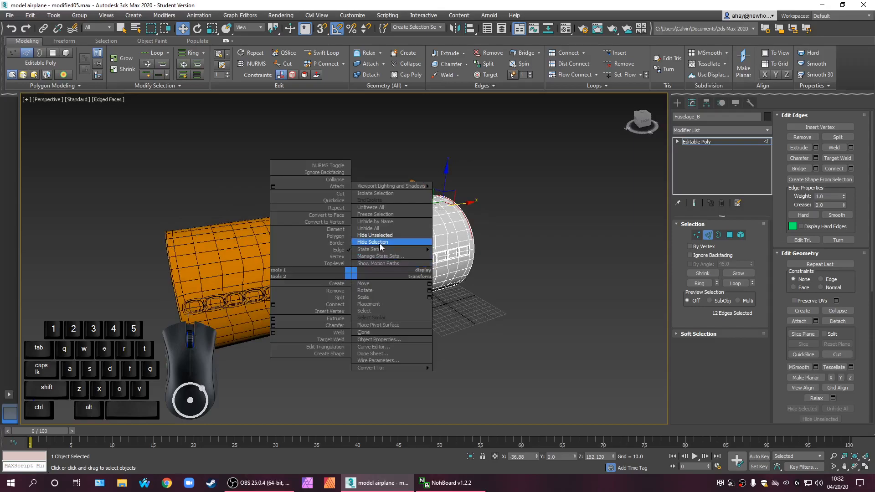
{"action": "left_click", "coordinate": [379, 239]}
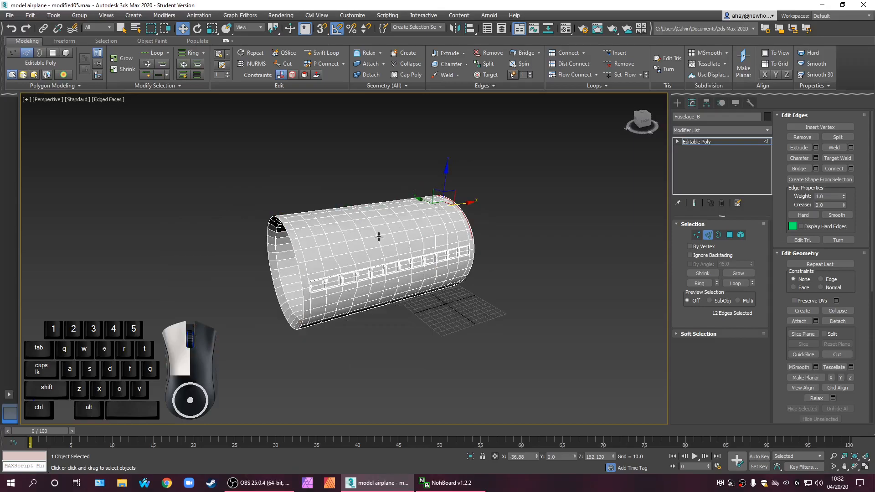
Connect the ring of edges across the rim face at the fuselage's open end with 2 segments and a pinch of 70
{"action": "middle_click_drag", "start_coordinate": [375, 319], "coordinate": [383, 297], "text": "alt"}
{"action": "scroll", "coordinate": [399, 322], "scroll_direction": "up", "scroll_amount": 3}
{"action": "left_click", "coordinate": [425, 379]}
{"action": "left_click", "coordinate": [700, 283]}
{"action": "left_click", "coordinate": [851, 169]}
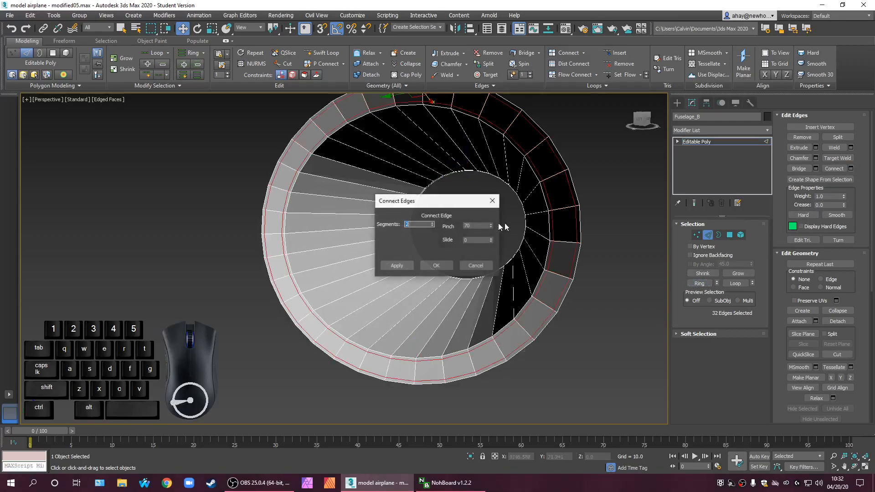
{"action": "left_click", "coordinate": [436, 266]}
{"action": "left_click", "coordinate": [561, 363]}
{"action": "middle_click_drag", "start_coordinate": [561, 364], "coordinate": [514, 392], "text": "alt"}
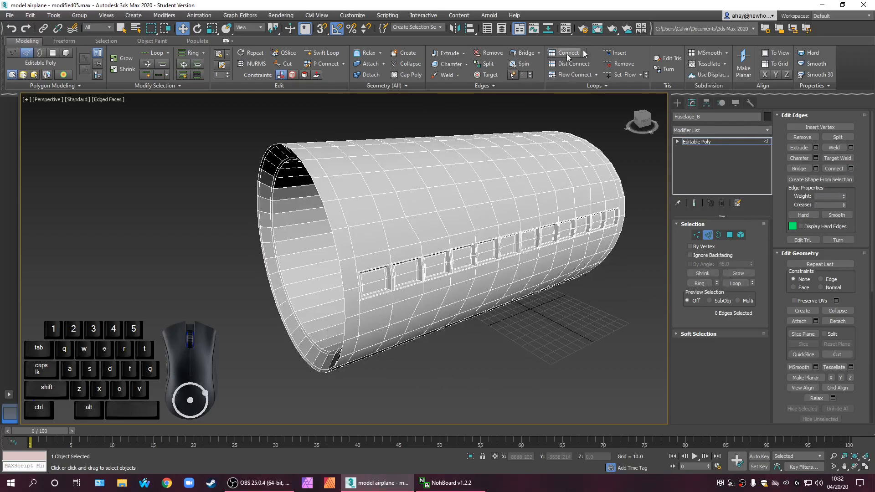
Add a Swift Loop around the inside of the fuselage close to this end's rim
{"action": "left_click", "coordinate": [321, 52]}
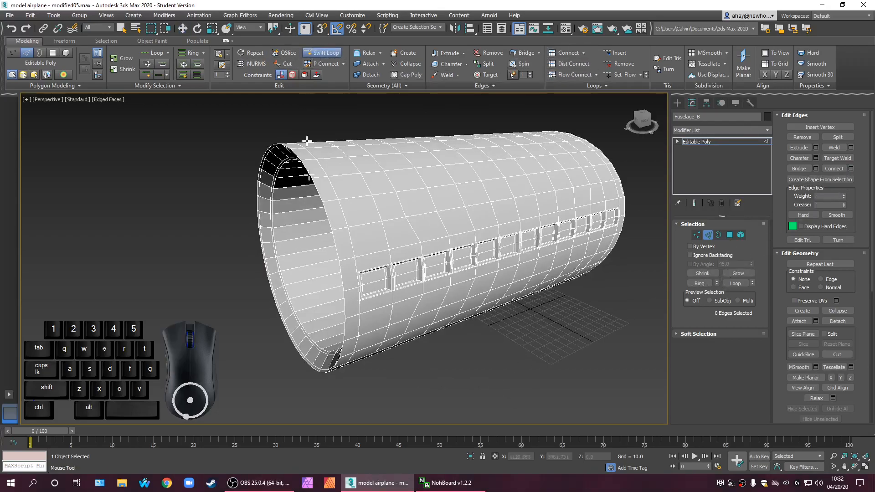
{"action": "scroll", "coordinate": [299, 346], "scroll_direction": "up", "scroll_amount": 5}
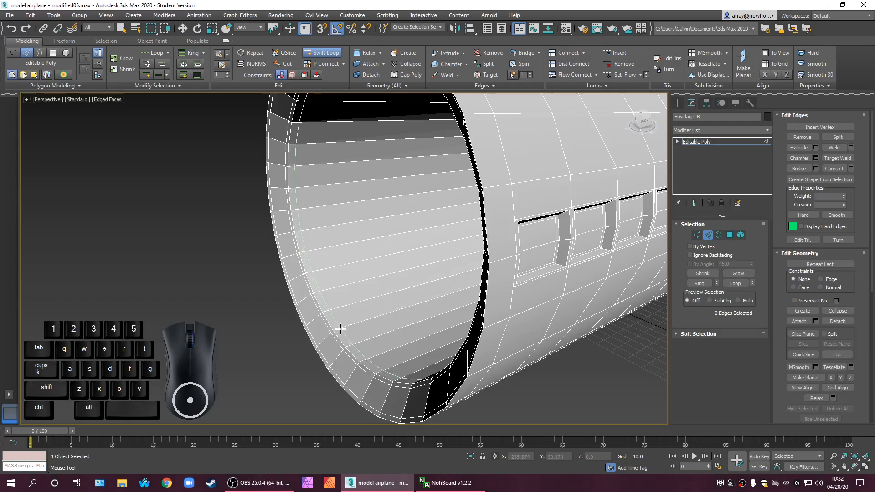
{"action": "left_click_drag", "start_coordinate": [336, 329], "coordinate": [336, 329]}
{"action": "scroll", "coordinate": [335, 328], "scroll_direction": "down", "scroll_amount": 4}
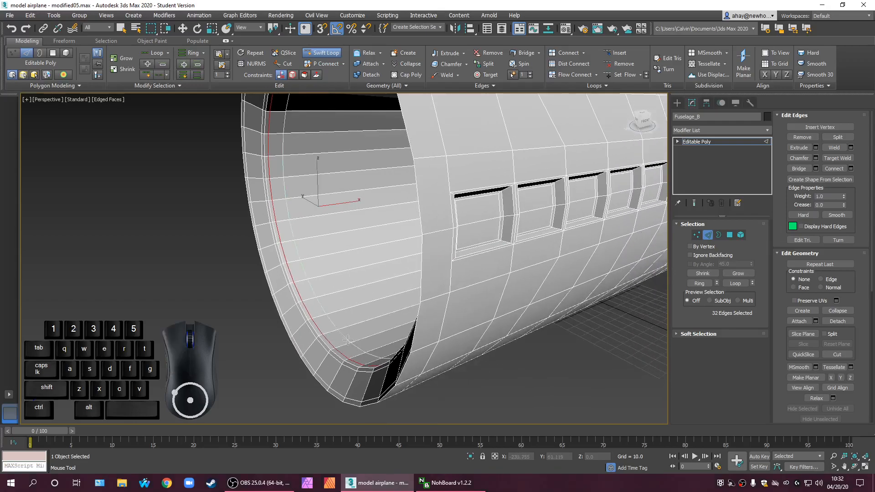
Try to add a Swift Loop on the outer skin close to the rim, and clear the edge selection
{"action": "middle_click_drag", "start_coordinate": [433, 326], "coordinate": [377, 325], "text": "alt"}
{"action": "middle_click_drag", "start_coordinate": [244, 294], "coordinate": [280, 218], "text": "alt"}
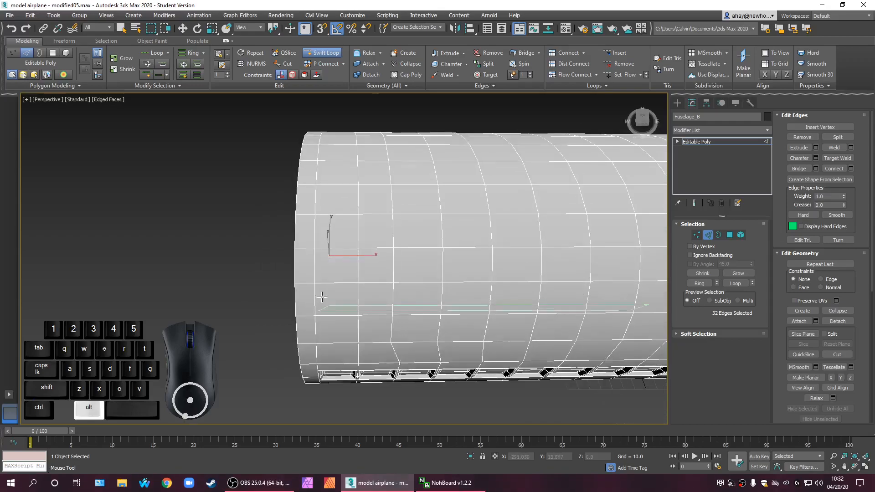
{"action": "scroll", "coordinate": [280, 217], "scroll_direction": "up", "scroll_amount": 5}
{"action": "middle_click_drag", "start_coordinate": [357, 202], "coordinate": [402, 192], "text": "alt"}
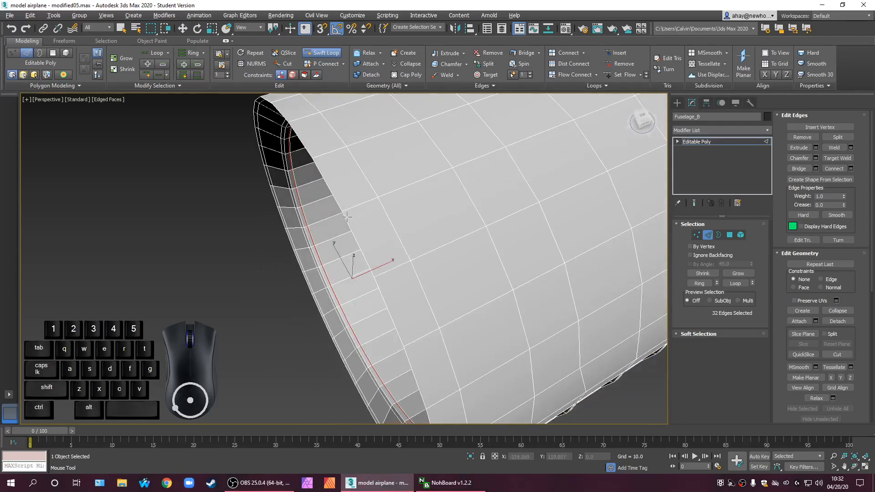
{"action": "middle_click_drag", "start_coordinate": [352, 213], "coordinate": [411, 237], "text": "alt"}
{"action": "middle_click_drag", "start_coordinate": [370, 190], "coordinate": [243, 229], "text": "alt"}
{"action": "scroll", "coordinate": [269, 260], "scroll_direction": "down", "scroll_amount": 5}
{"action": "middle_click_drag", "start_coordinate": [270, 258], "coordinate": [242, 249], "text": "alt"}
{"action": "scroll", "coordinate": [280, 243], "scroll_direction": "up", "scroll_amount": 4}
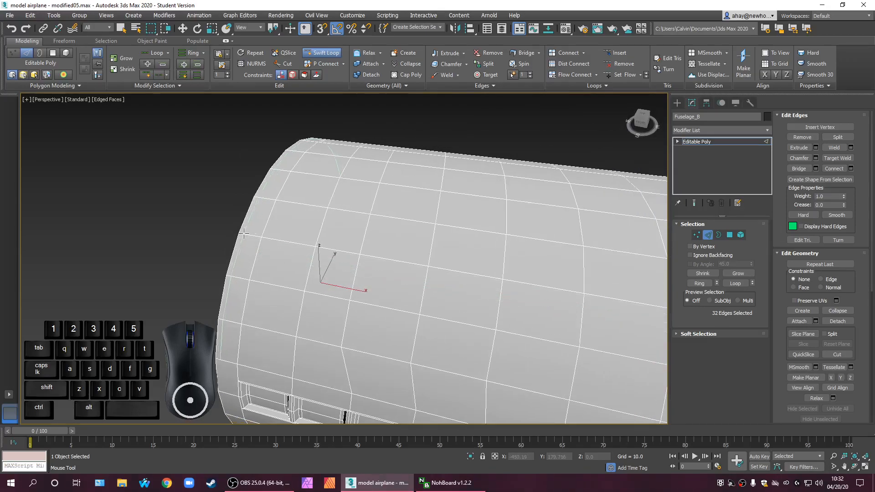
{"action": "left_click", "coordinate": [242, 233]}
{"action": "middle_click_drag", "start_coordinate": [241, 233], "coordinate": [315, 210], "text": "alt"}
{"action": "scroll", "coordinate": [359, 260], "scroll_direction": "down", "scroll_amount": 3}
{"action": "middle_click_drag", "start_coordinate": [359, 261], "coordinate": [377, 333], "text": "alt"}
{"action": "right_click", "coordinate": [377, 333]}
{"action": "key", "text": "ctrl+d"}
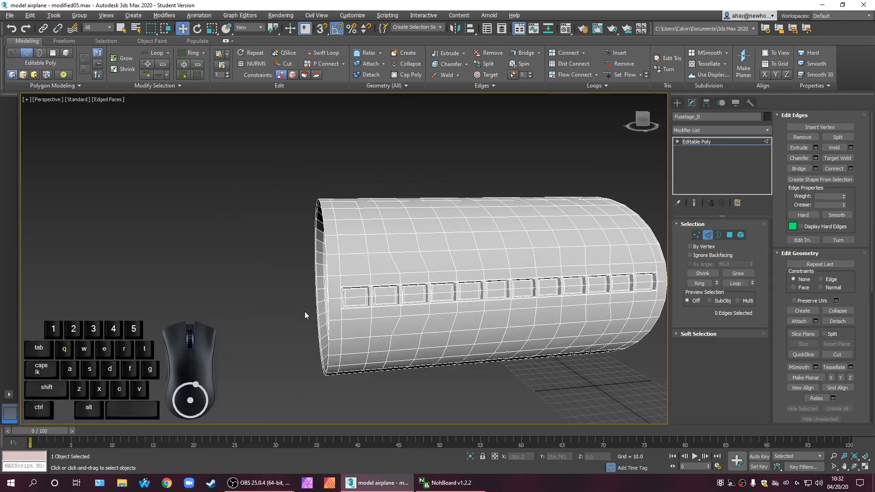
Examine the outer-skin polygons between the rim and the first window by selecting them and viewing the end from several sides
{"action": "scroll", "coordinate": [305, 309], "scroll_direction": "up", "scroll_amount": 5}
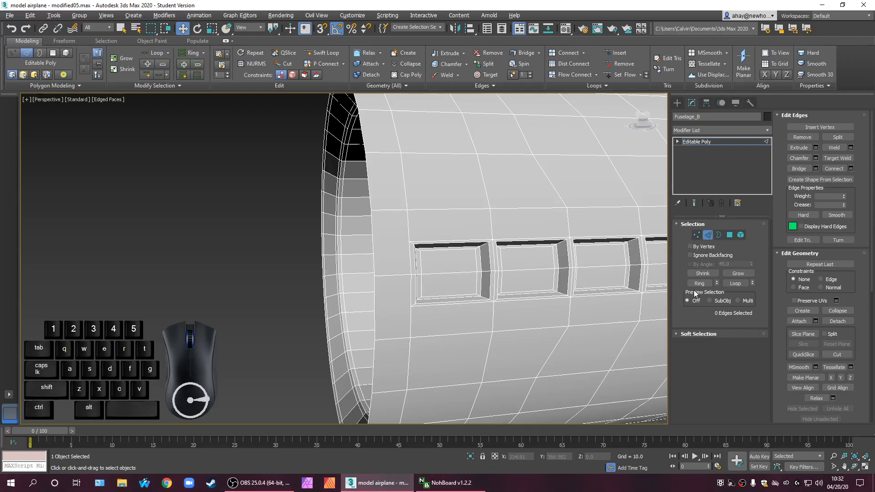
{"action": "left_click", "coordinate": [730, 234]}
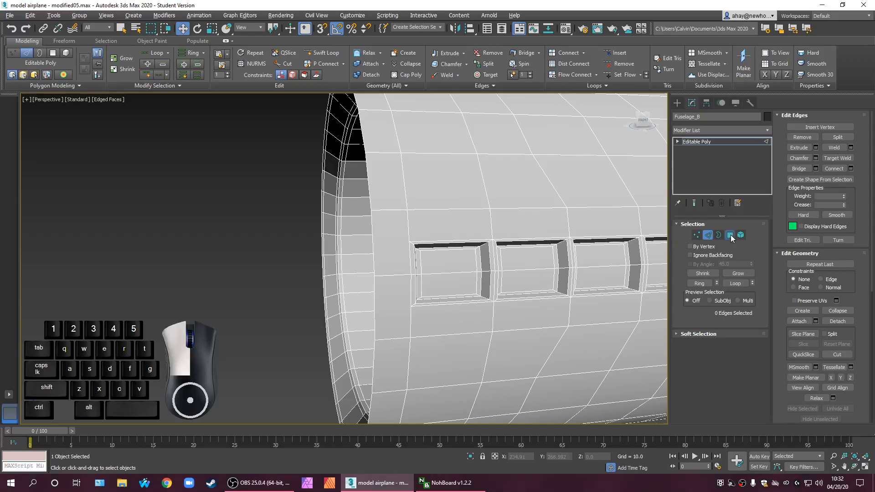
{"action": "left_click", "coordinate": [406, 302]}
{"action": "middle_click_drag", "start_coordinate": [433, 334], "coordinate": [367, 315], "text": "alt"}
{"action": "key", "text": "ctrl+z"}
{"action": "left_click", "coordinate": [427, 238]}
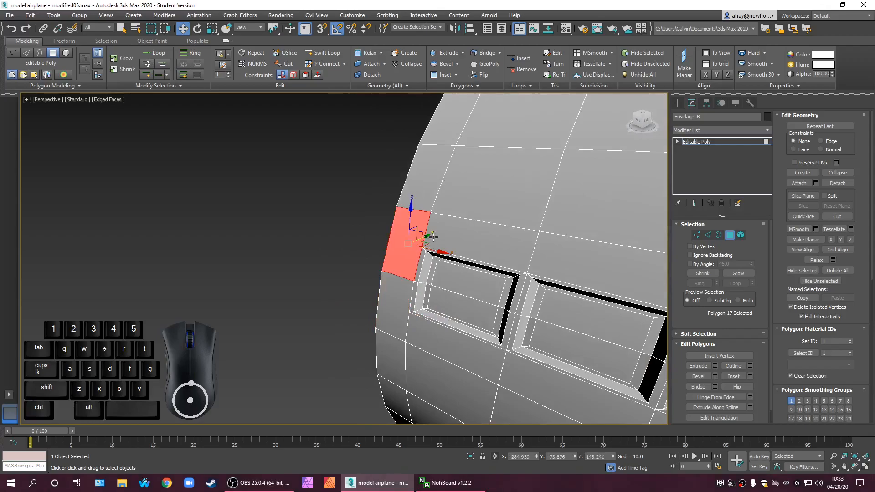
{"action": "middle_click_drag", "start_coordinate": [427, 237], "coordinate": [407, 261], "text": "alt"}
{"action": "middle_click_drag", "start_coordinate": [420, 299], "coordinate": [555, 340], "text": "alt"}
{"action": "scroll", "coordinate": [552, 337], "scroll_direction": "down", "scroll_amount": 10}
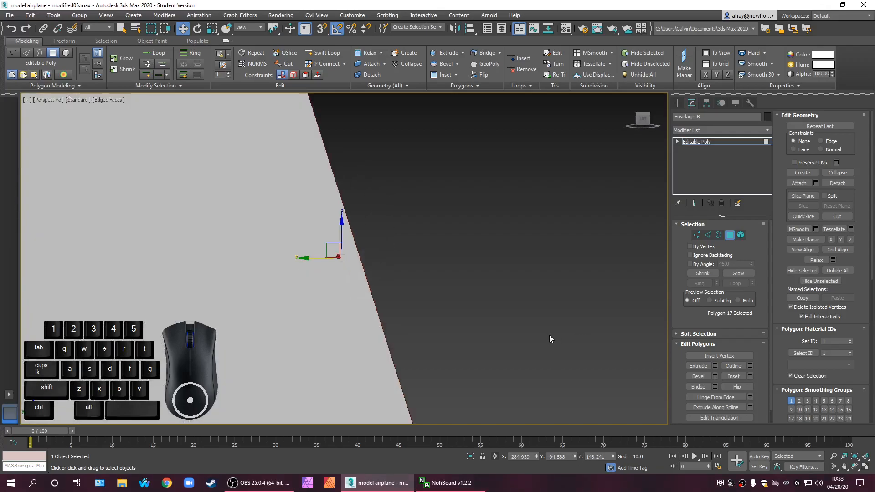
{"action": "middle_click_drag", "start_coordinate": [500, 341], "coordinate": [433, 314], "text": "alt"}
{"action": "scroll", "coordinate": [460, 330], "scroll_direction": "up", "scroll_amount": 5}
{"action": "left_click", "coordinate": [387, 359]}
{"action": "scroll", "coordinate": [386, 359], "scroll_direction": "up", "scroll_amount": 5}
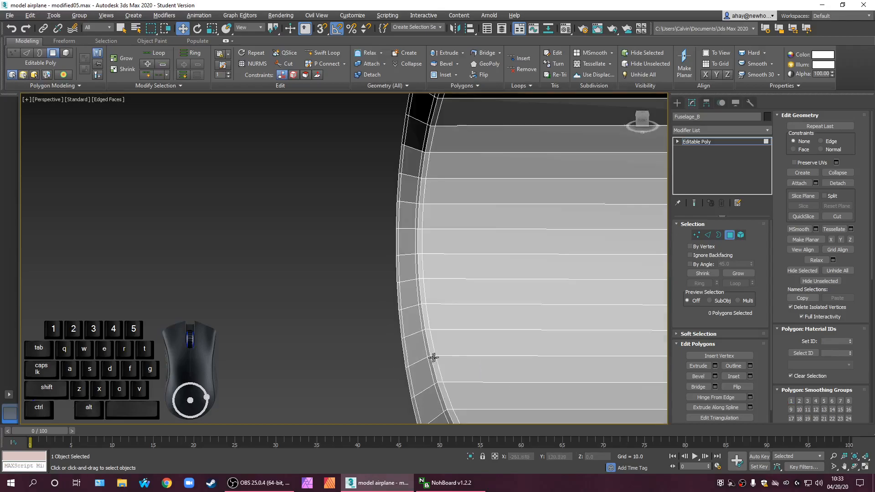
{"action": "scroll", "coordinate": [501, 314], "scroll_direction": "down", "scroll_amount": 2}
Select the full ring of lengthwise edges on the outer skin between the rim and the first window, including the edges beside the windows
{"action": "left_click", "coordinate": [710, 235]}
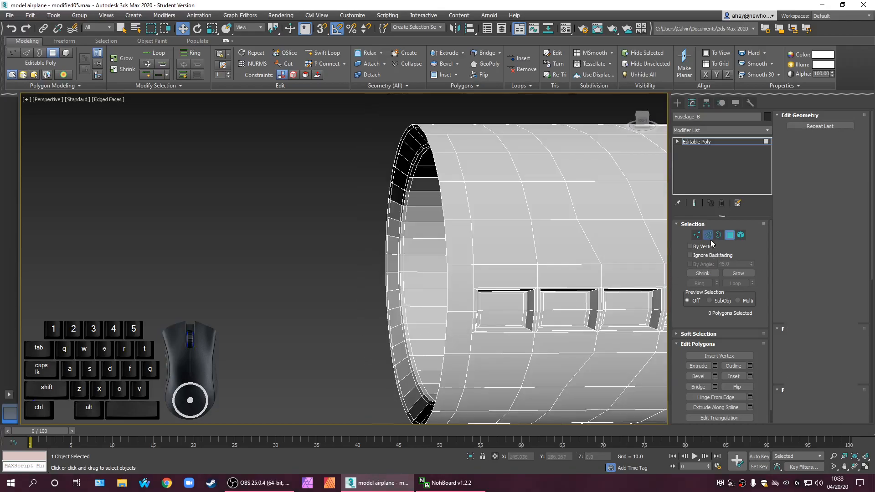
{"action": "left_click", "coordinate": [466, 264]}
{"action": "left_click", "coordinate": [700, 283]}
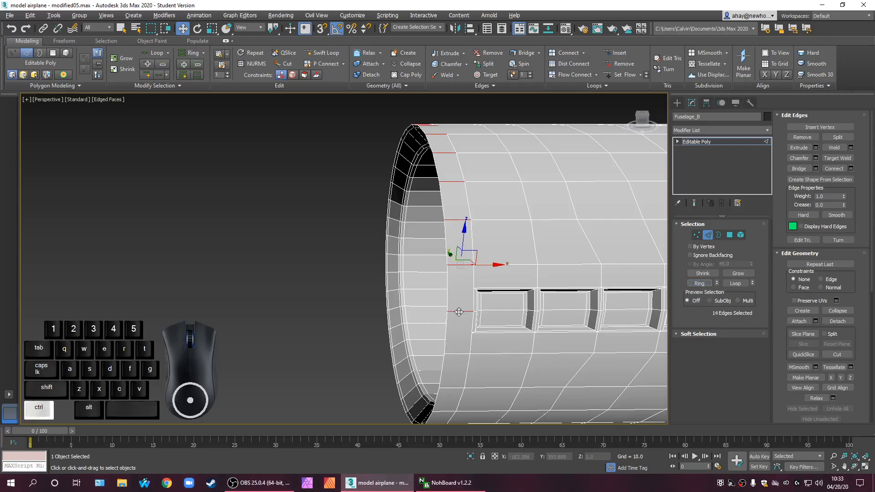
{"action": "left_click", "coordinate": [465, 353], "text": "ctrl"}
{"action": "middle_click_drag", "start_coordinate": [465, 353], "coordinate": [522, 349], "text": "alt"}
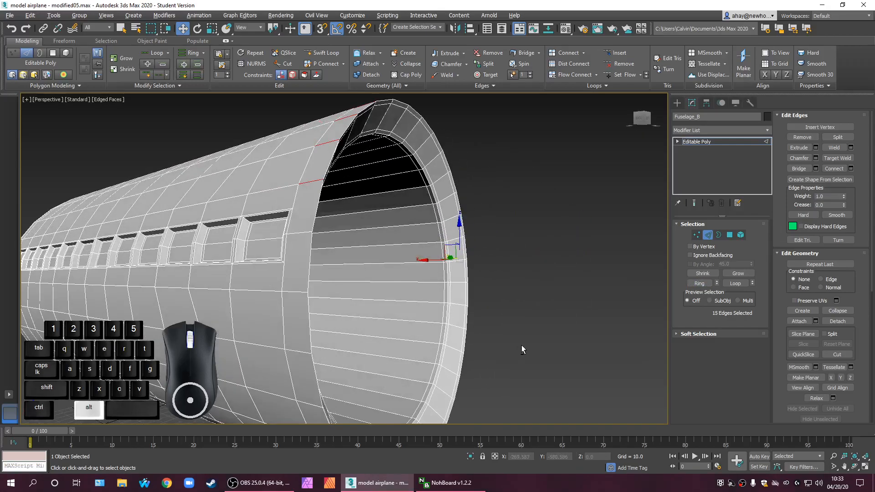
{"action": "left_click", "coordinate": [297, 233], "text": "ctrl"}
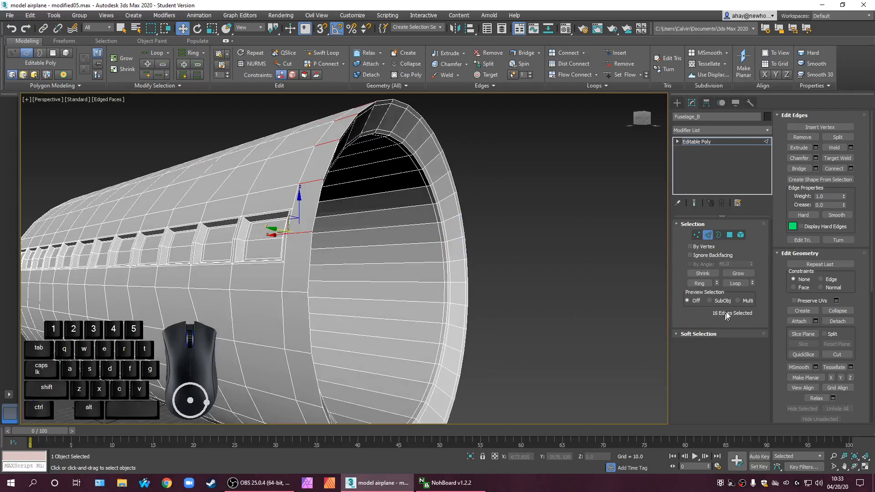
{"action": "left_click", "coordinate": [705, 283]}
{"action": "middle_click_drag", "start_coordinate": [606, 321], "coordinate": [417, 349], "text": "alt"}
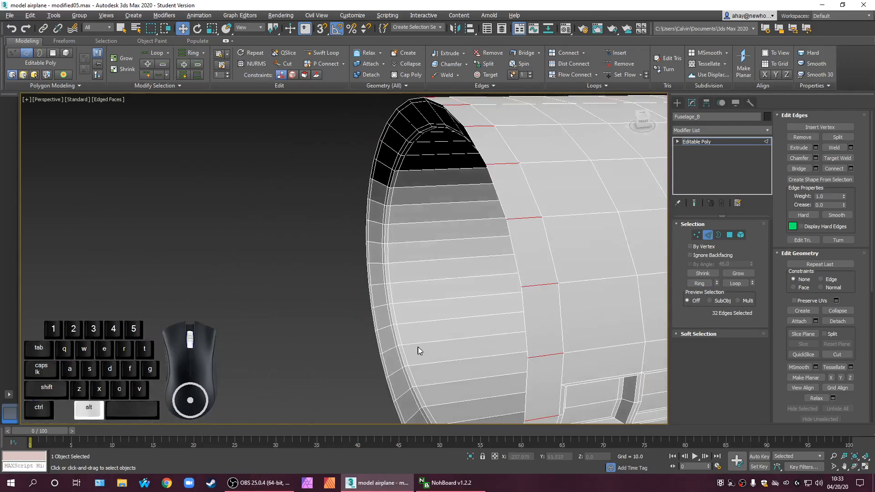
Connect the selected edges with 1 segment, a pinch of 0 and a slide of -70, placing the loop close to the rim
{"action": "left_click", "coordinate": [850, 169]}
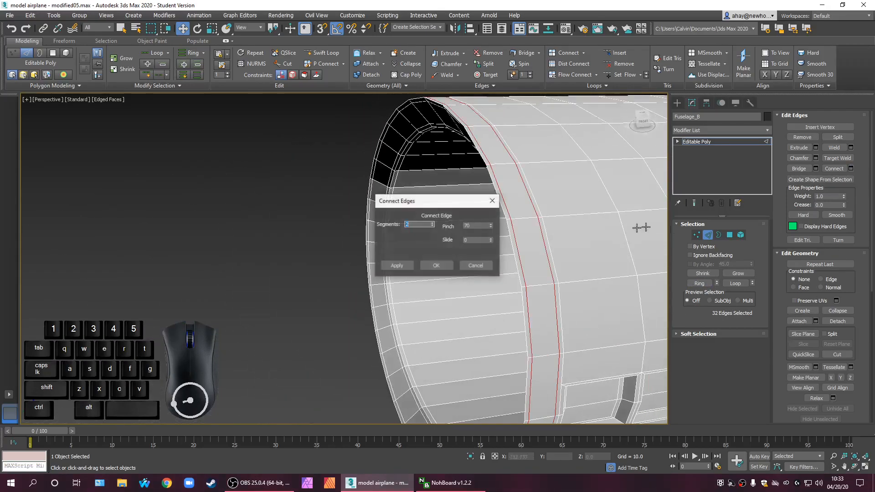
{"action": "left_click", "coordinate": [433, 226]}
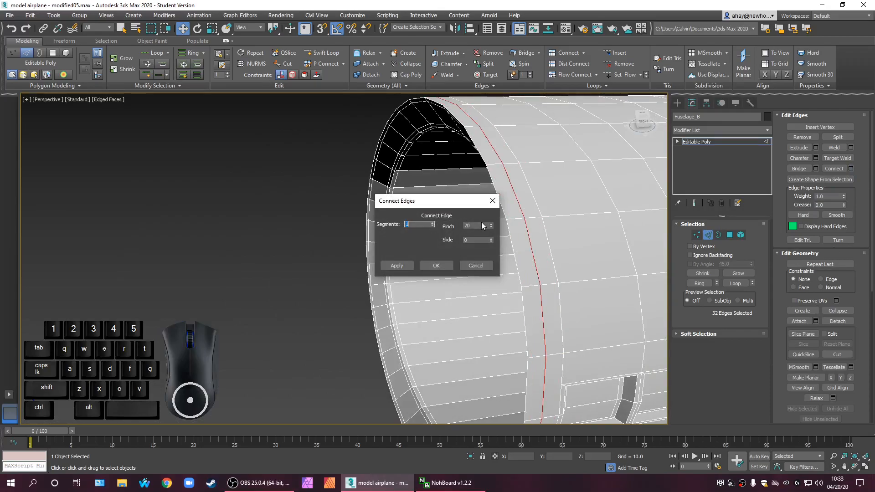
{"action": "right_click", "coordinate": [492, 228]}
{"action": "left_click_drag", "start_coordinate": [492, 240], "coordinate": [479, 279]}
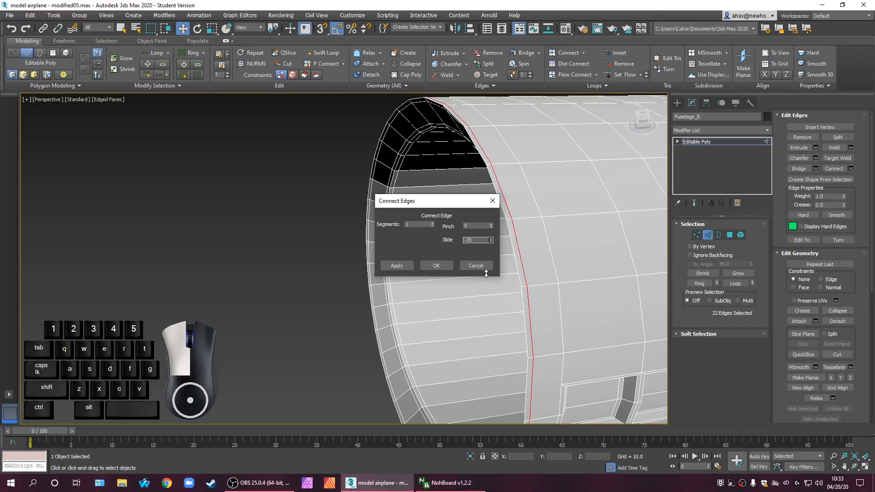
{"action": "left_click_drag", "start_coordinate": [486, 273], "coordinate": [485, 273]}
{"action": "left_click", "coordinate": [441, 266]}
{"action": "left_click", "coordinate": [228, 324]}
Examine the edges and vertices around the first window and the fuselage's open end
{"action": "middle_click_drag", "start_coordinate": [248, 327], "coordinate": [208, 288]}
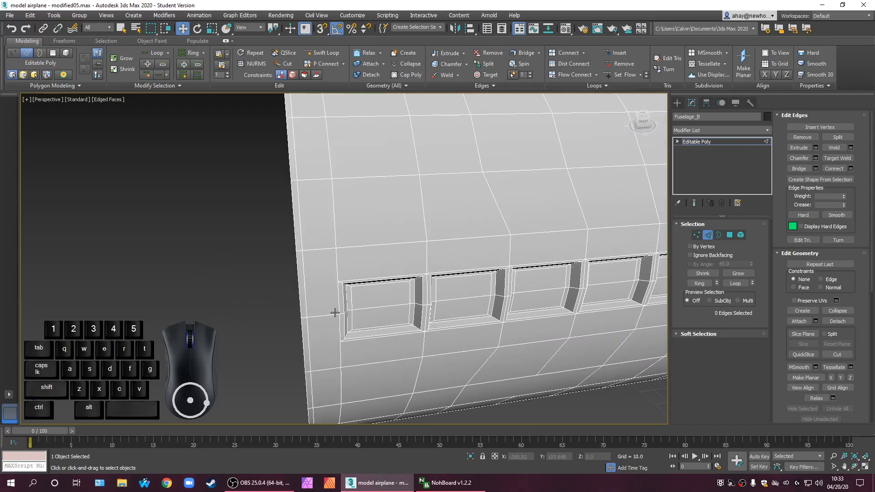
{"action": "middle_click_drag", "start_coordinate": [506, 322], "coordinate": [501, 299], "text": "alt"}
{"action": "scroll", "coordinate": [453, 278], "scroll_direction": "down", "scroll_amount": 4}
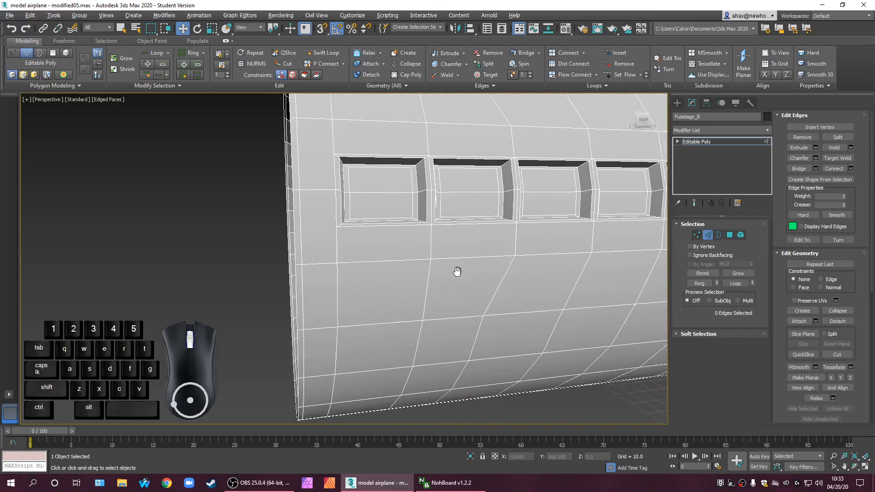
{"action": "middle_click_drag", "start_coordinate": [445, 275], "coordinate": [329, 269], "text": "alt"}
{"action": "scroll", "coordinate": [303, 211], "scroll_direction": "up", "scroll_amount": 4}
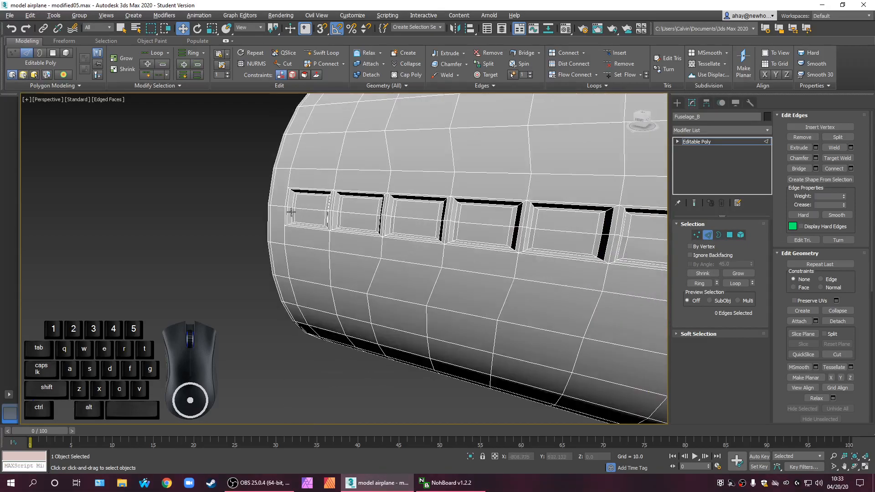
{"action": "left_click", "coordinate": [283, 213]}
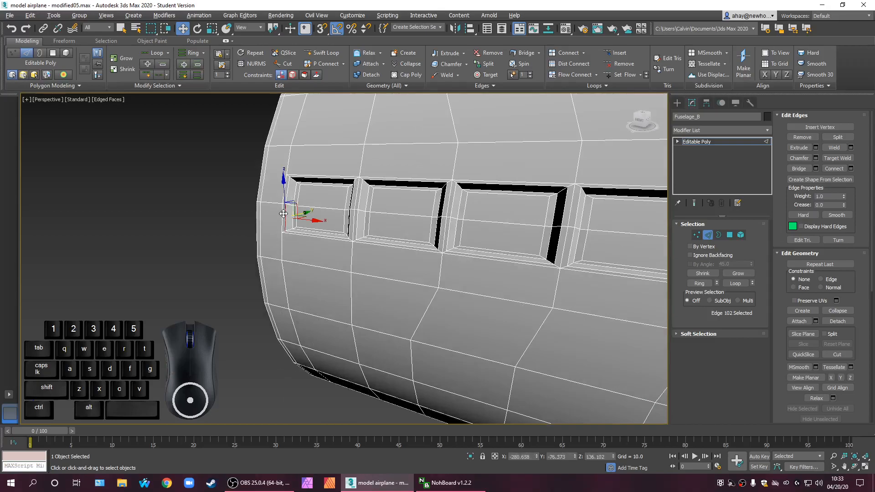
{"action": "key", "text": "z"}
{"action": "middle_click_drag", "start_coordinate": [371, 269], "coordinate": [383, 273], "text": "alt"}
{"action": "scroll", "coordinate": [396, 278], "scroll_direction": "down", "scroll_amount": 6}
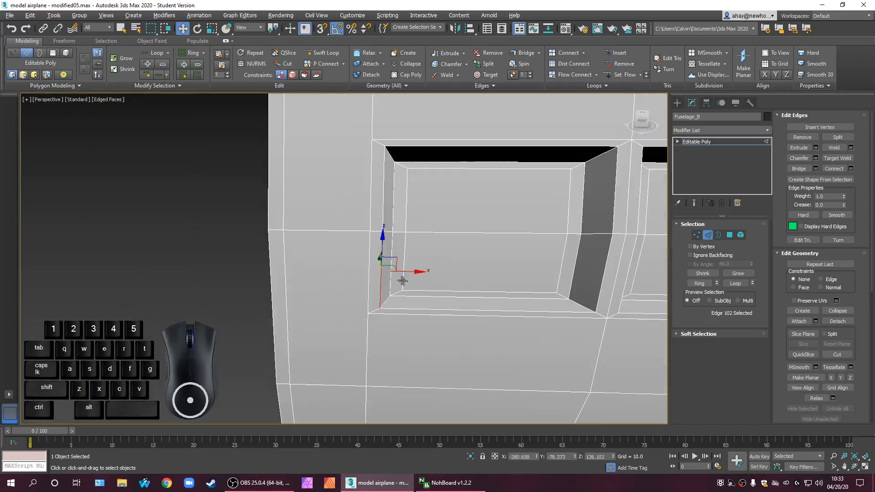
{"action": "scroll", "coordinate": [396, 278], "scroll_direction": "up", "scroll_amount": 6}
{"action": "left_click", "coordinate": [298, 276]}
{"action": "middle_click_drag", "start_coordinate": [308, 273], "coordinate": [399, 243], "text": "alt"}
{"action": "scroll", "coordinate": [352, 263], "scroll_direction": "down", "scroll_amount": 6}
{"action": "scroll", "coordinate": [346, 273], "scroll_direction": "up", "scroll_amount": 6}
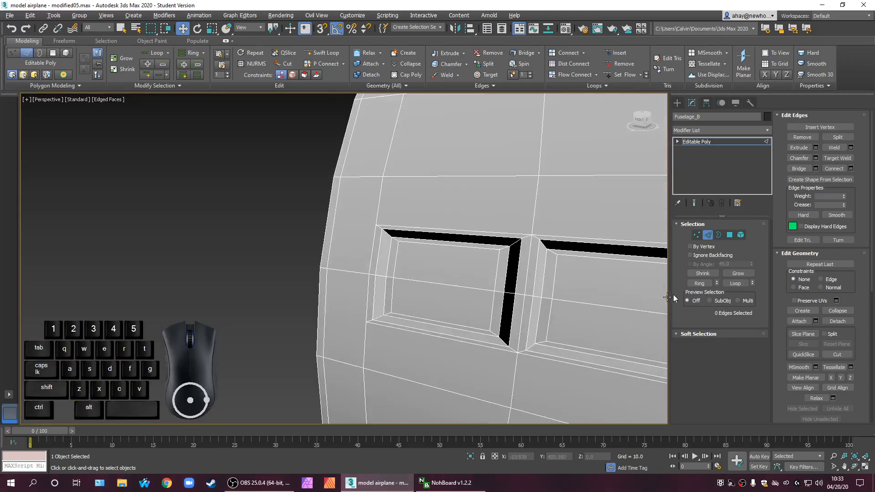
{"action": "left_click", "coordinate": [697, 235]}
{"action": "scroll", "coordinate": [435, 312], "scroll_direction": "down", "scroll_amount": 5}
{"action": "middle_click_drag", "start_coordinate": [447, 314], "coordinate": [400, 284], "text": "alt"}
{"action": "scroll", "coordinate": [463, 319], "scroll_direction": "down", "scroll_amount": 5}
{"action": "scroll", "coordinate": [403, 287], "scroll_direction": "up", "scroll_amount": 3}
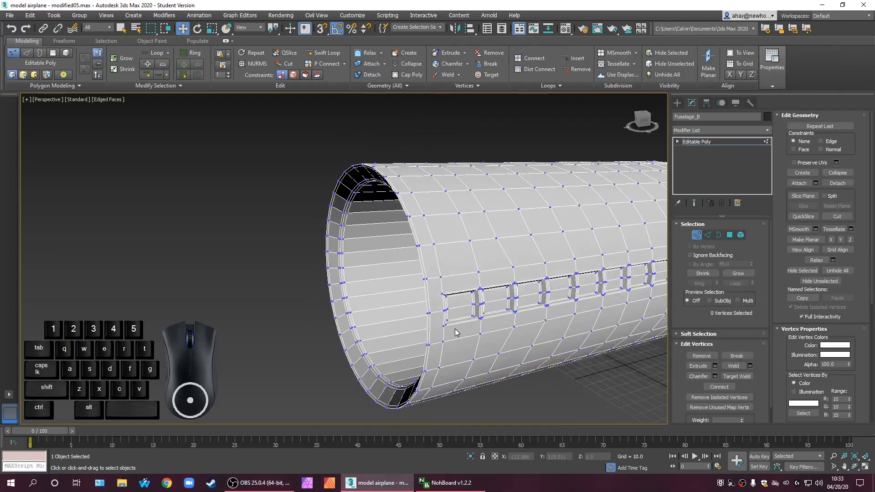
{"action": "scroll", "coordinate": [456, 331], "scroll_direction": "up", "scroll_amount": 2}
Apply an OpenSubdiv modifier to the whole fuselage section and set its iterations to 3
{"action": "left_click", "coordinate": [727, 144]}
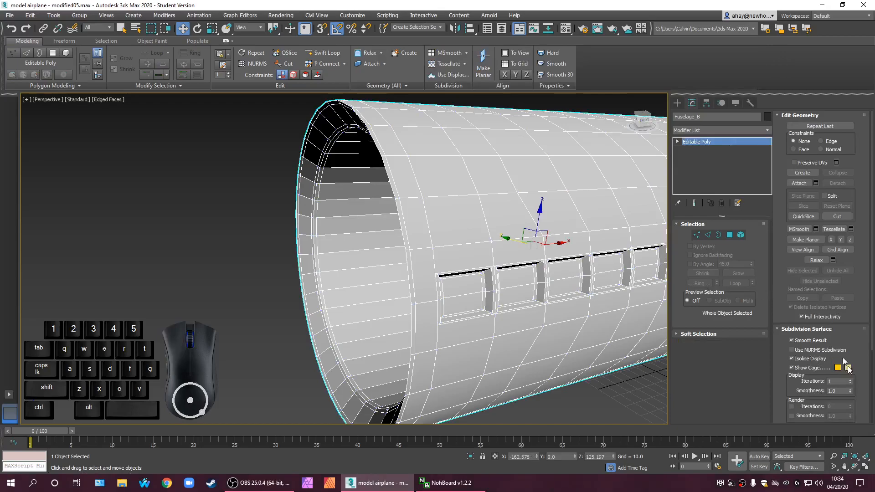
{"action": "left_click", "coordinate": [720, 130]}
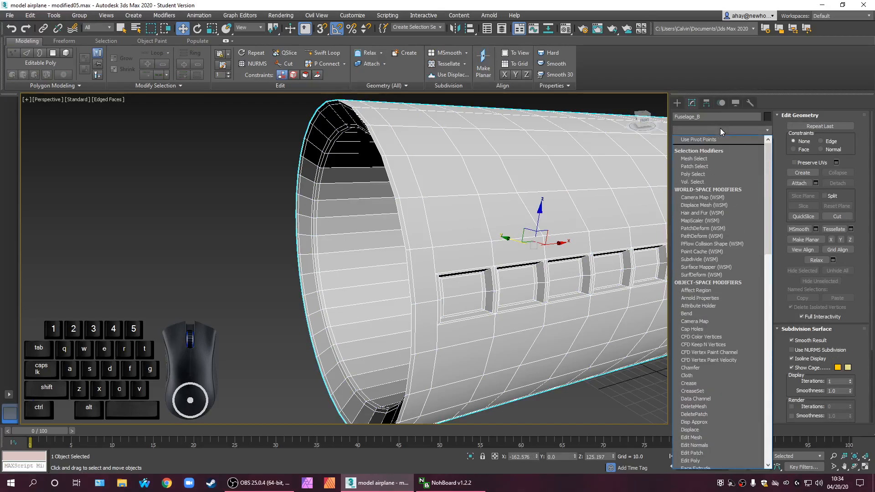
{"action": "key", "text": "o"}
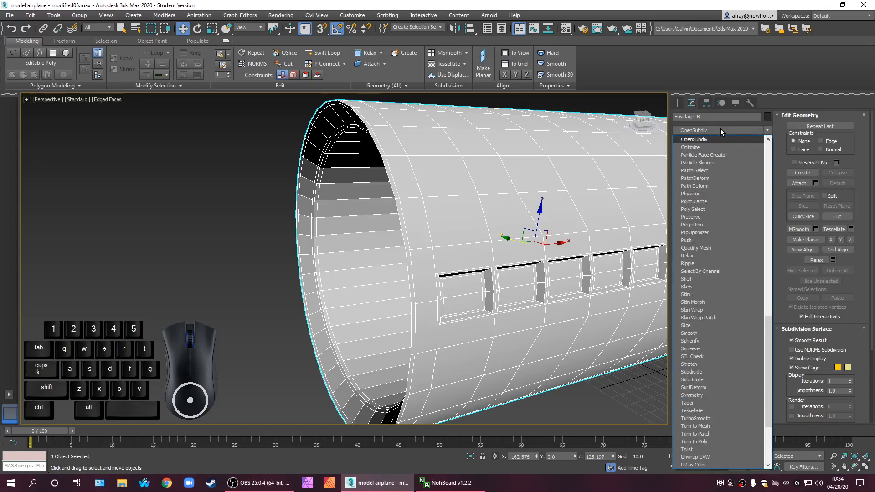
{"action": "left_click", "coordinate": [730, 140]}
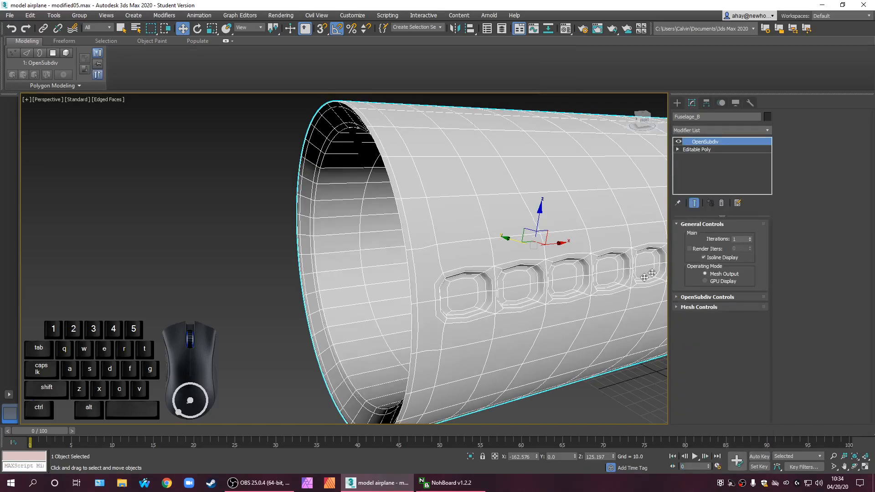
{"action": "middle_click_drag", "start_coordinate": [551, 307], "coordinate": [540, 305]}
{"action": "left_click", "coordinate": [750, 239]}
{"action": "left_click", "coordinate": [750, 239]}
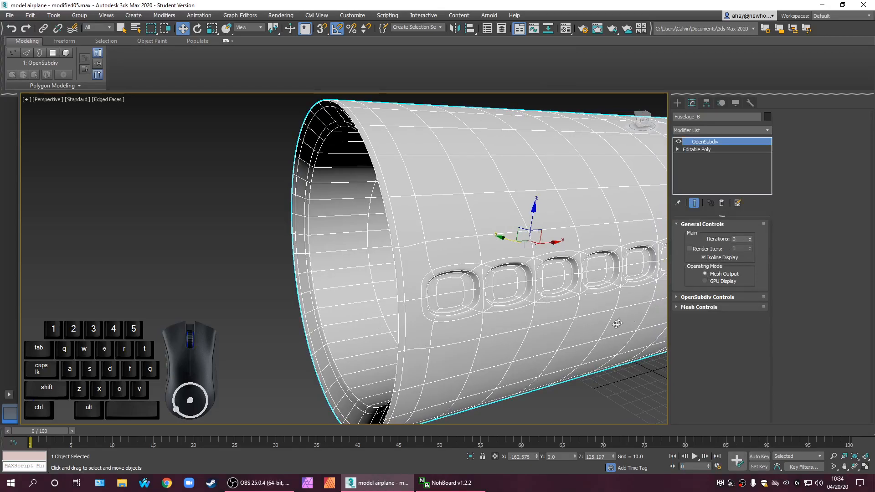
Hide the edged faces in the viewport to inspect the smoothed windows and rim
{"action": "middle_click_drag", "start_coordinate": [625, 321], "coordinate": [579, 330]}
{"action": "key", "text": "F4"}
{"action": "scroll", "coordinate": [416, 319], "scroll_direction": "up", "scroll_amount": 5}
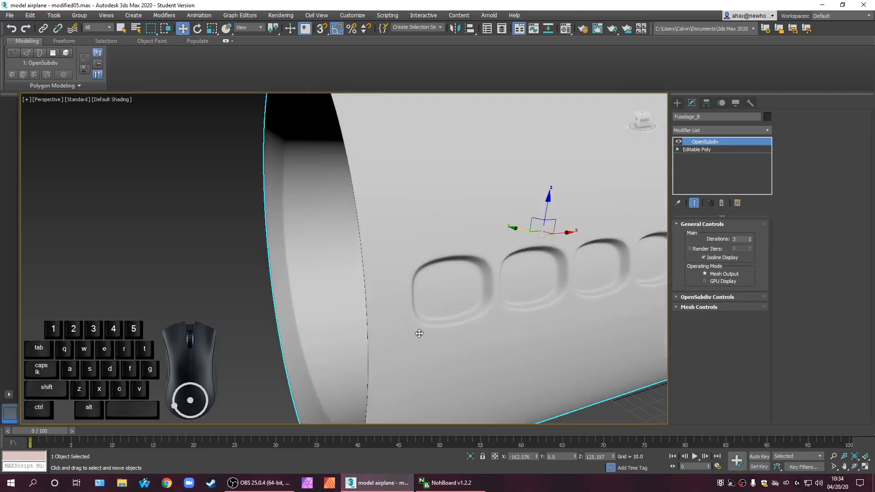
Examine the smoothed fuselage section's windows and interlocking lips from both ends
{"action": "middle_click_drag", "start_coordinate": [420, 365], "coordinate": [374, 378], "text": "alt"}
{"action": "middle_click_drag", "start_coordinate": [385, 338], "coordinate": [427, 374]}
{"action": "scroll", "coordinate": [259, 309], "scroll_direction": "down", "scroll_amount": 3}
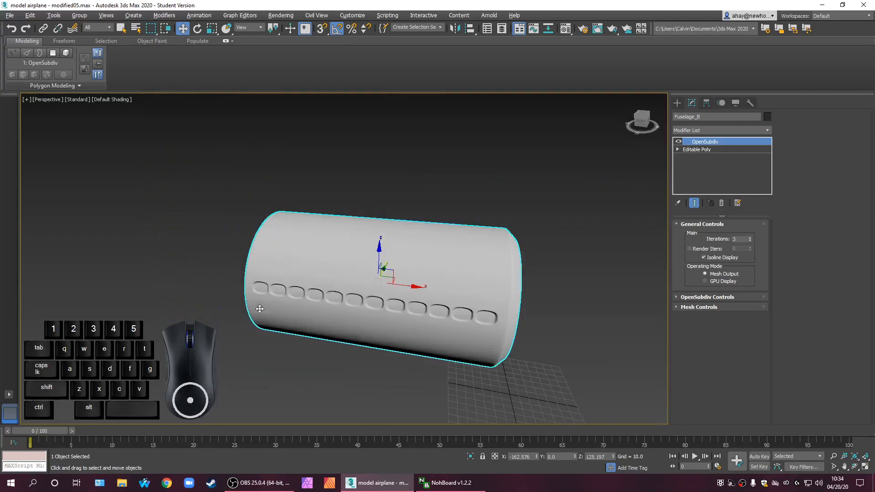
{"action": "middle_click_drag", "start_coordinate": [269, 329], "coordinate": [514, 334], "text": "alt"}
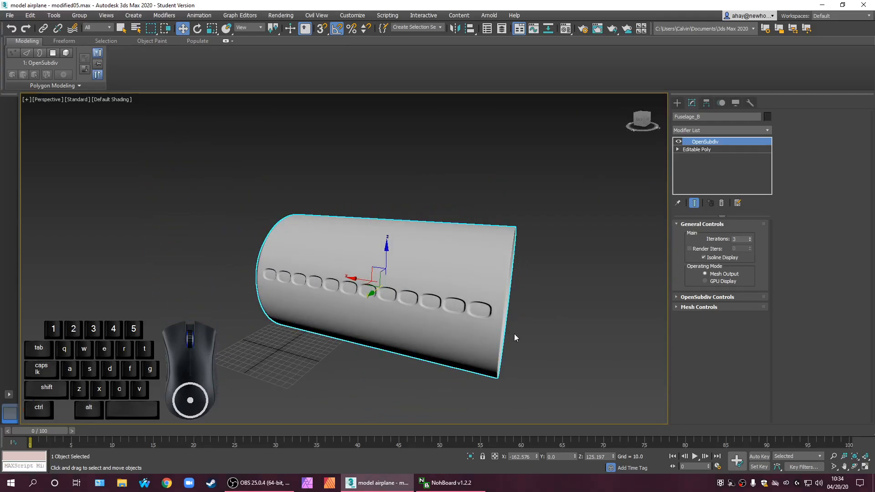
{"action": "scroll", "coordinate": [510, 294], "scroll_direction": "up", "scroll_amount": 5}
{"action": "scroll", "coordinate": [445, 275], "scroll_direction": "down", "scroll_amount": 5}
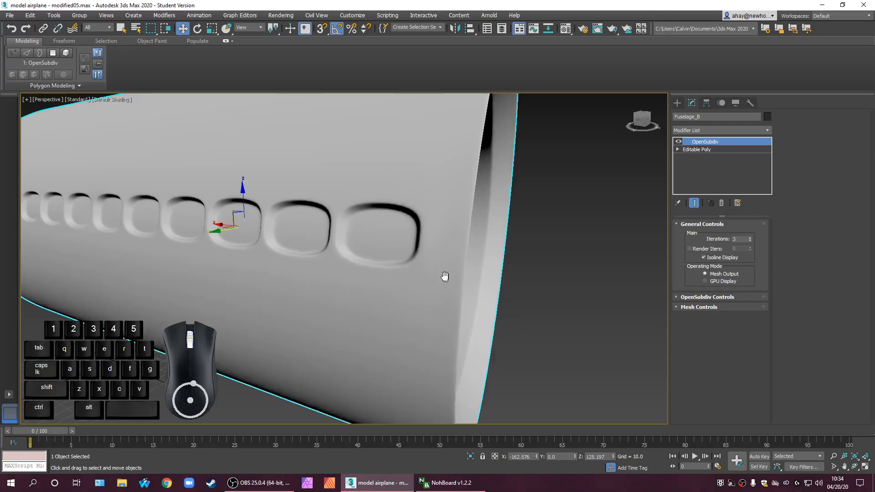
{"action": "middle_click_drag", "start_coordinate": [416, 319], "coordinate": [491, 325], "text": "alt"}
{"action": "scroll", "coordinate": [431, 319], "scroll_direction": "up", "scroll_amount": 6}
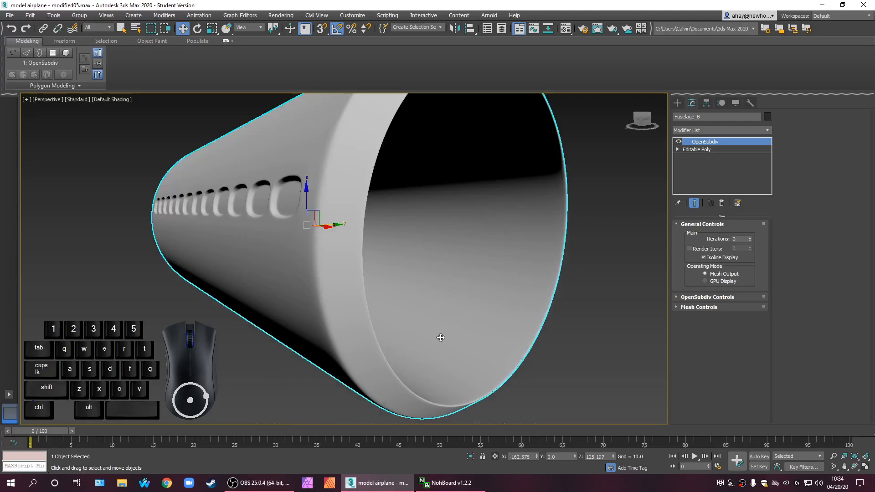
{"action": "middle_click_drag", "start_coordinate": [427, 316], "coordinate": [447, 323], "text": "alt"}
{"action": "scroll", "coordinate": [502, 303], "scroll_direction": "down", "scroll_amount": 3}
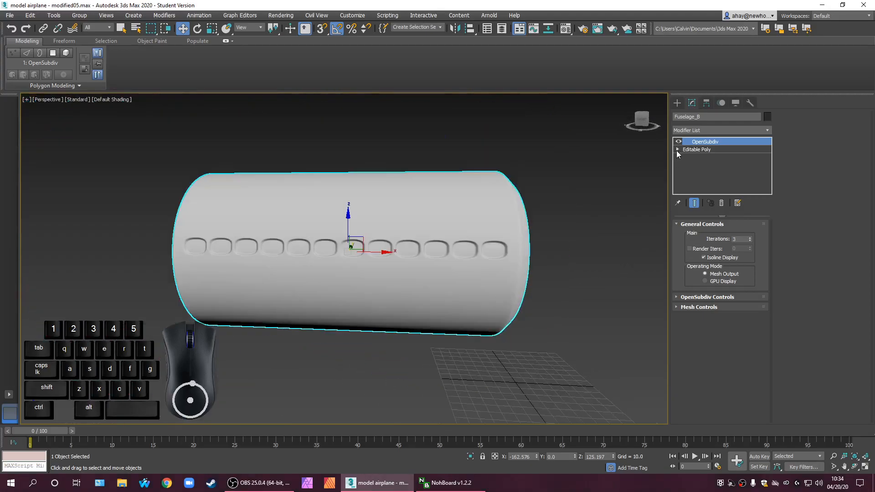
Unhide the rest of the airplane around the finished fuselage section
{"action": "left_click", "coordinate": [676, 103]}
{"action": "right_click", "coordinate": [622, 189]}
{"action": "left_click", "coordinate": [647, 146]}
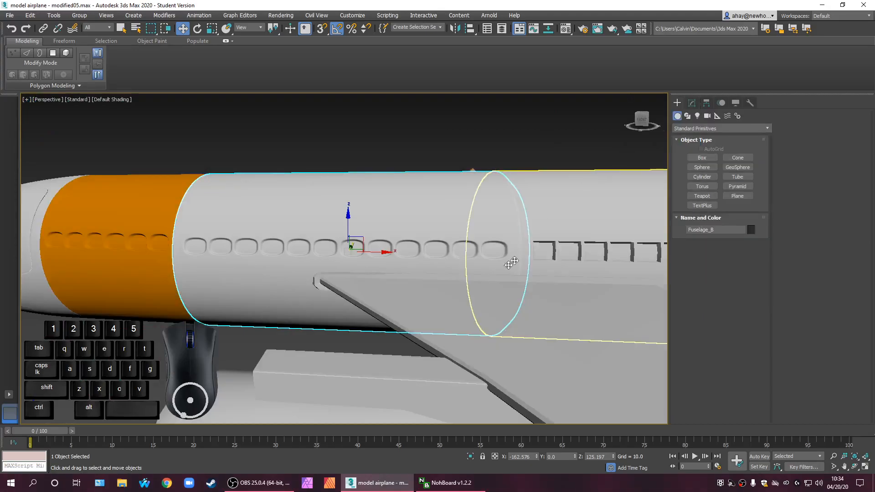
Select the orange front fuselage section together with Fuselage_B and assign the light grey 07 - Default material to both
{"action": "scroll", "coordinate": [521, 253], "scroll_direction": "down", "scroll_amount": 3}
{"action": "left_click_drag", "start_coordinate": [309, 333], "coordinate": [240, 298]}
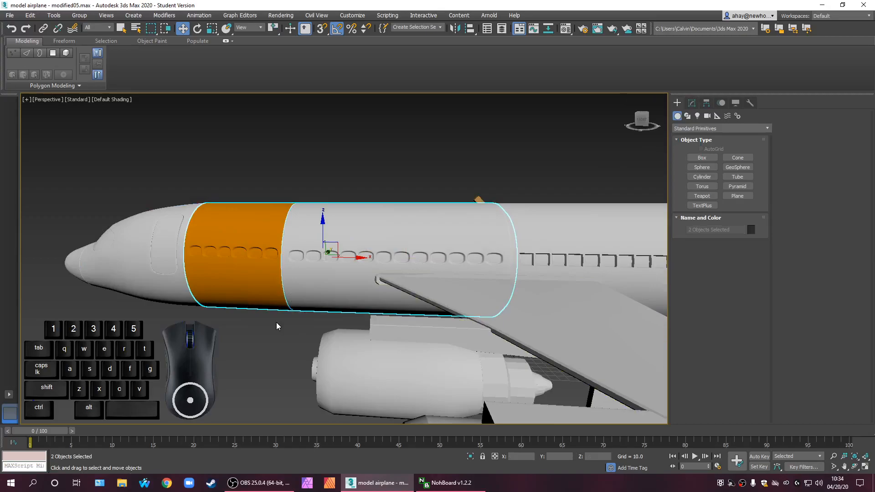
{"action": "key", "text": "m"}
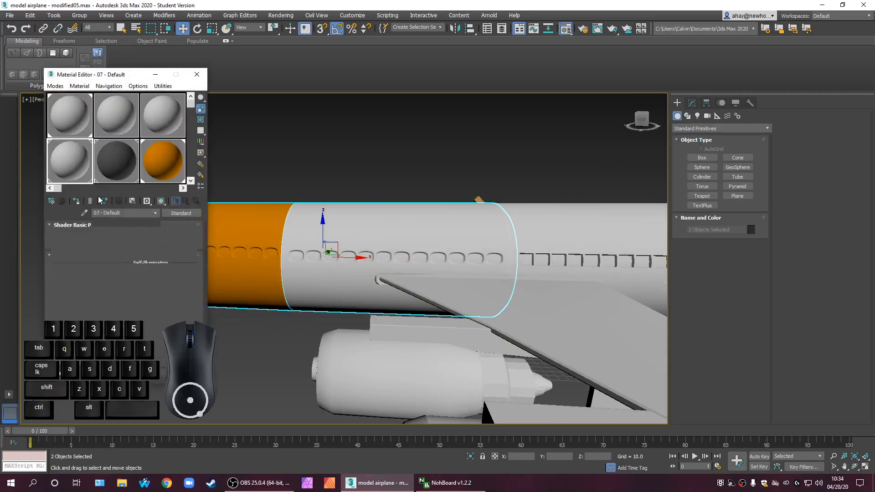
{"action": "left_click", "coordinate": [76, 201]}
{"action": "left_click", "coordinate": [197, 75]}
Clear the selection and examine how the two grey fuselage sections and their windows meet
{"action": "left_click", "coordinate": [346, 150]}
{"action": "scroll", "coordinate": [346, 273], "scroll_direction": "down", "scroll_amount": 5}
{"action": "middle_click_drag", "start_coordinate": [273, 374], "coordinate": [353, 351], "text": "alt"}
{"action": "scroll", "coordinate": [273, 385], "scroll_direction": "up", "scroll_amount": 6}
{"action": "scroll", "coordinate": [360, 376], "scroll_direction": "down", "scroll_amount": 6}
{"action": "scroll", "coordinate": [354, 319], "scroll_direction": "up", "scroll_amount": 3}
{"action": "scroll", "coordinate": [355, 264], "scroll_direction": "up", "scroll_amount": 3}
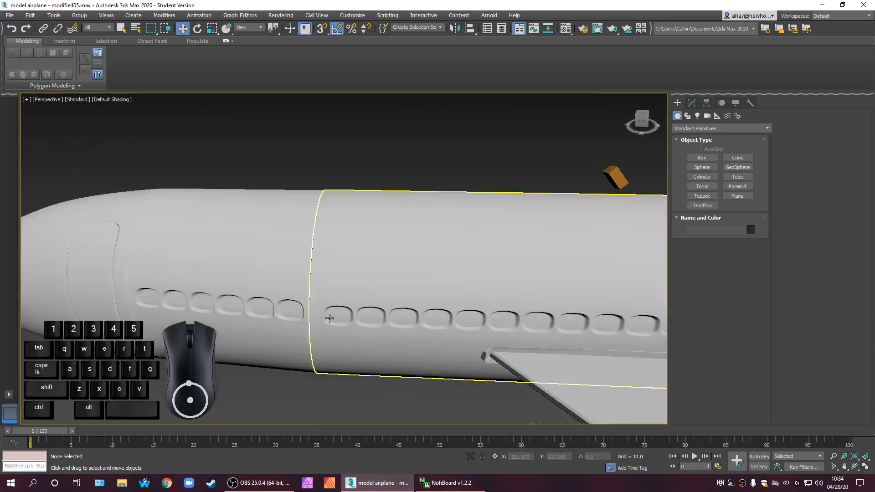
Try to nudge Fuselage_B slightly along X toward Fuselage_A to close the joint
{"action": "left_click", "coordinate": [357, 266]}
{"action": "scroll", "coordinate": [372, 279], "scroll_direction": "up", "scroll_amount": 4}
{"action": "middle_click_drag", "start_coordinate": [371, 278], "coordinate": [377, 273], "text": "alt"}
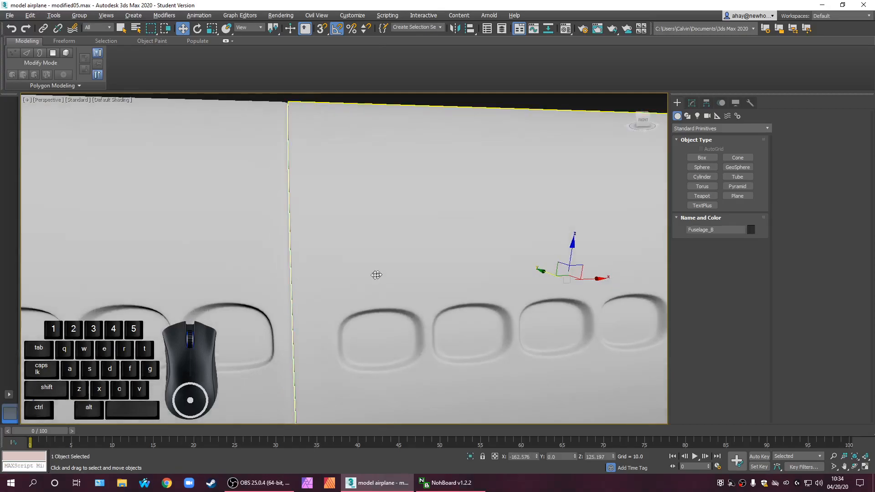
{"action": "left_click", "coordinate": [590, 278]}
{"action": "left_click_drag", "start_coordinate": [589, 278], "coordinate": [584, 278]}
Show edged faces in the viewport and undo the last move of Fuselage_B
{"action": "key", "text": "F4"}
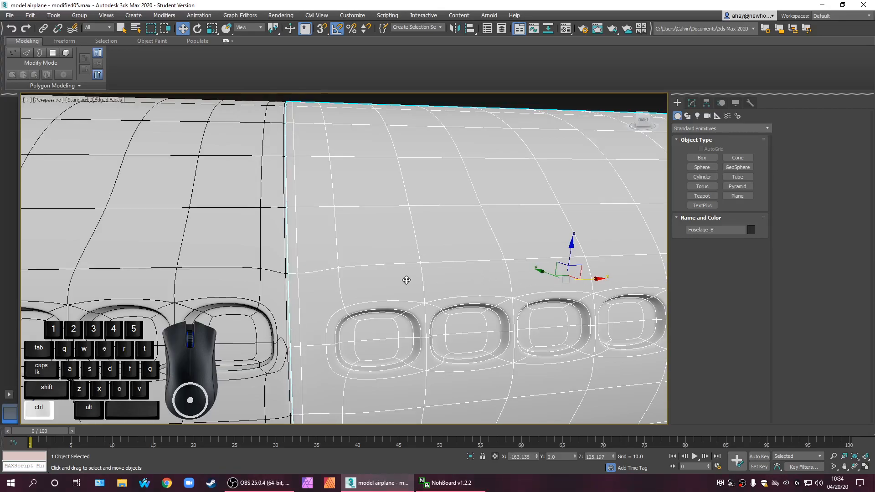
{"action": "key", "text": "ctrl+z"}
{"action": "middle_click_drag", "start_coordinate": [354, 143], "coordinate": [368, 223]}
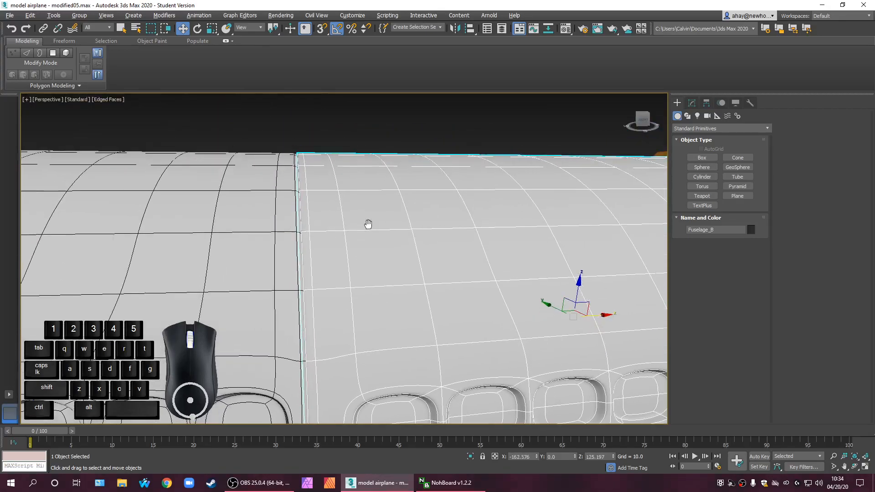
Examine the seam between Fuselage_A and Fuselage_B up close near the top of the fuselage
{"action": "left_click", "coordinate": [336, 127]}
{"action": "scroll", "coordinate": [287, 166], "scroll_direction": "up", "scroll_amount": 6}
{"action": "middle_click_drag", "start_coordinate": [285, 172], "coordinate": [367, 112]}
{"action": "scroll", "coordinate": [367, 112], "scroll_direction": "down", "scroll_amount": 4}
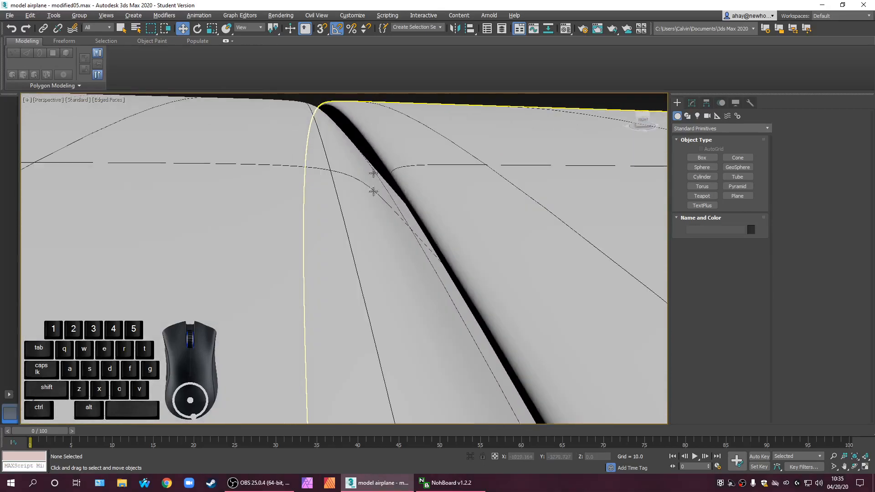
{"action": "middle_click_drag", "start_coordinate": [337, 232], "coordinate": [320, 268]}
Turn off the OpenSubdiv modifier on Fuselage_A and examine its base mesh beside the joint with Fuselage_B
{"action": "left_click", "coordinate": [320, 267]}
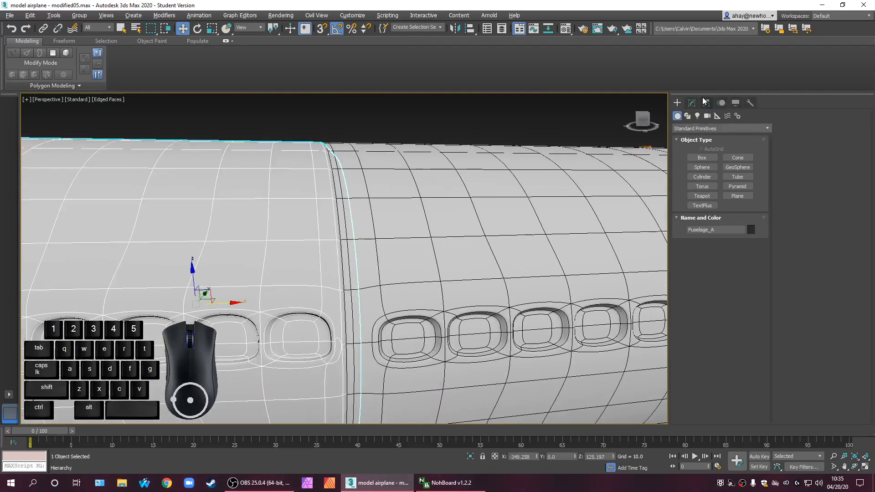
{"action": "left_click", "coordinate": [692, 102]}
{"action": "left_click", "coordinate": [679, 142]}
{"action": "middle_click_drag", "start_coordinate": [508, 228], "coordinate": [444, 151], "text": "alt"}
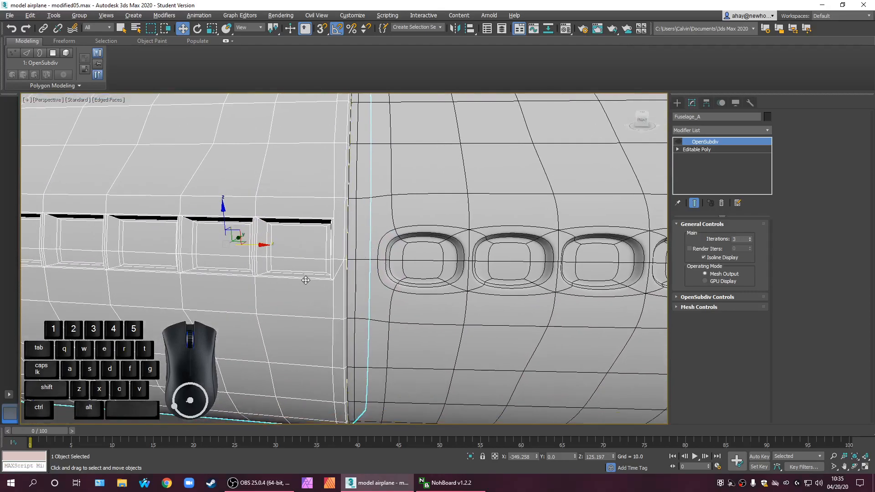
{"action": "scroll", "coordinate": [317, 281], "scroll_direction": "up", "scroll_amount": 2}
{"action": "scroll", "coordinate": [373, 304], "scroll_direction": "up", "scroll_amount": 1}
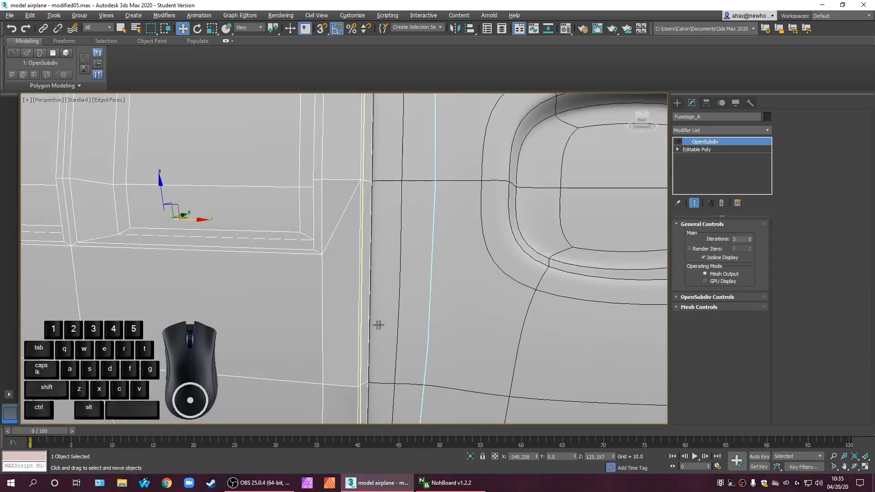
{"action": "middle_click_drag", "start_coordinate": [433, 300], "coordinate": [415, 305]}
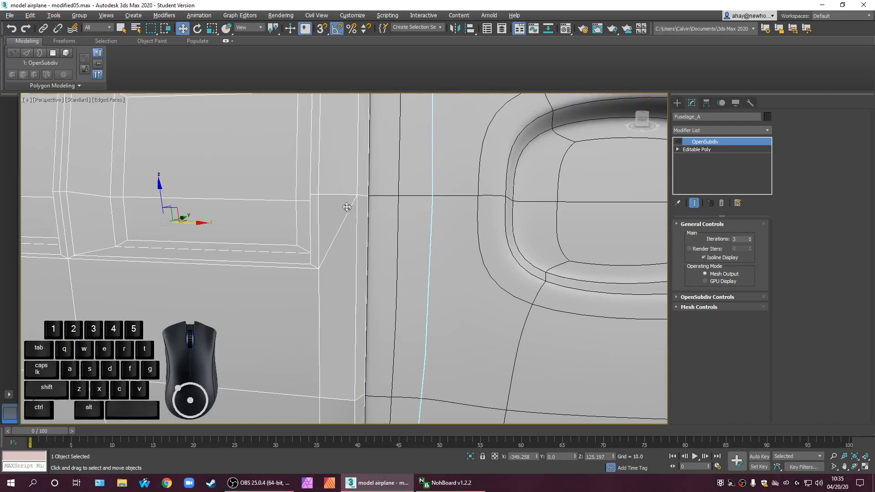
{"action": "scroll", "coordinate": [362, 254], "scroll_direction": "down", "scroll_amount": 8}
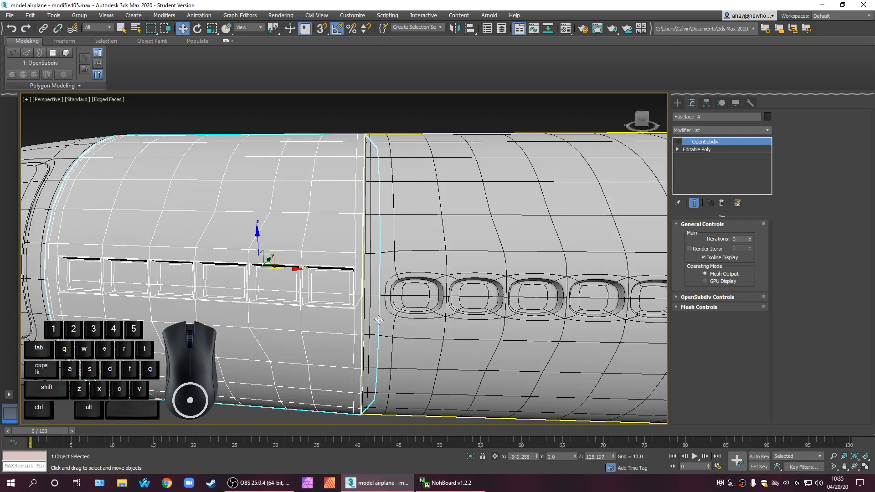
{"action": "scroll", "coordinate": [422, 344], "scroll_direction": "down", "scroll_amount": 6}
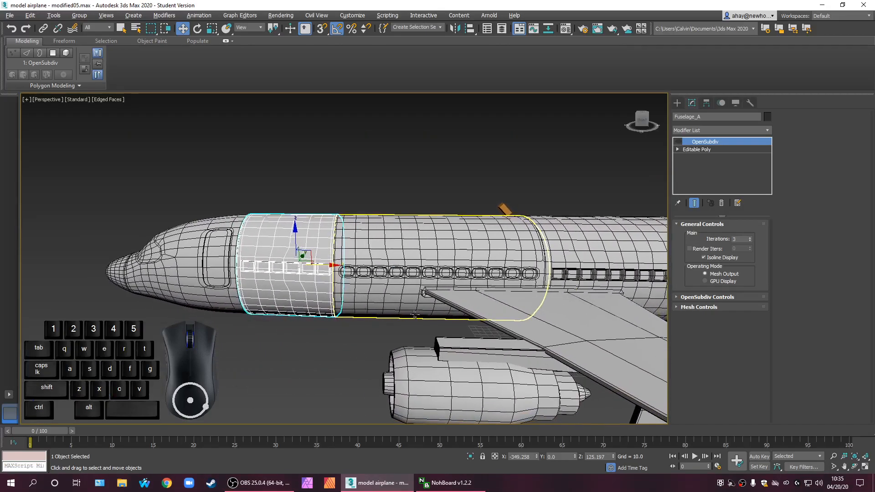
Select Fuselage_B and the adjoining section behind it, and hide all other objects
{"action": "middle_click_drag", "start_coordinate": [469, 341], "coordinate": [321, 341]}
{"action": "scroll", "coordinate": [322, 341], "scroll_direction": "up", "scroll_amount": 6}
{"action": "left_click", "coordinate": [280, 246]}
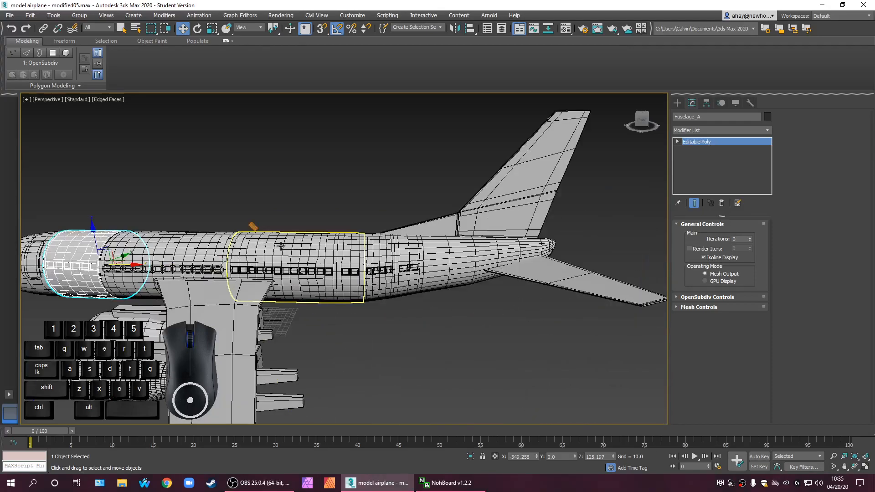
{"action": "left_click", "coordinate": [216, 248], "text": "ctrl"}
{"action": "right_click", "coordinate": [216, 248]}
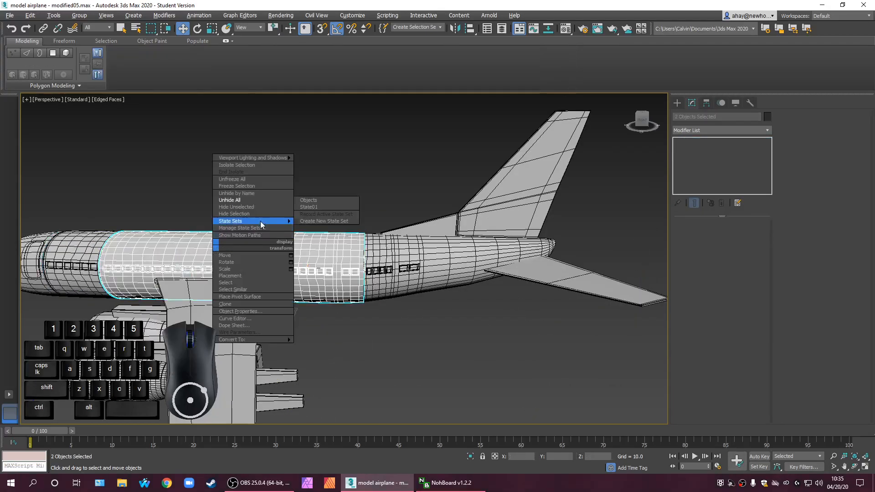
{"action": "left_click", "coordinate": [263, 208]}
{"action": "left_click", "coordinate": [312, 332]}
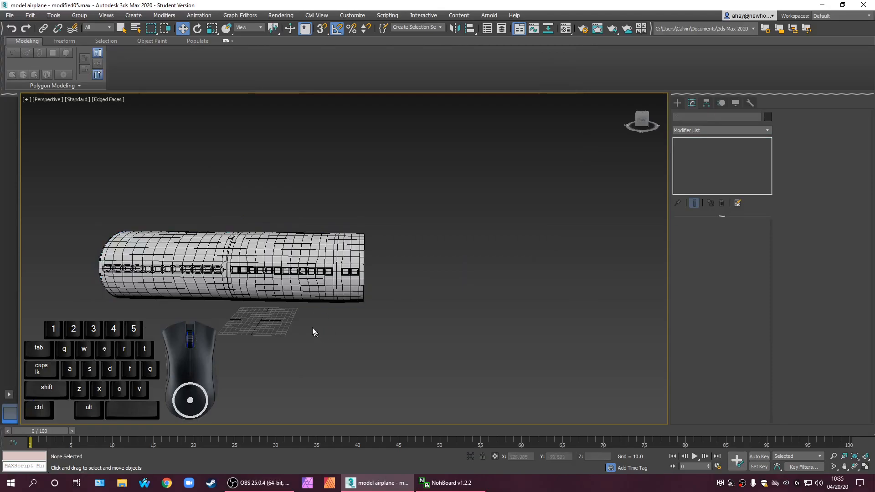
Assign the orange 09 - Default material to Fuselage_B
{"action": "scroll", "coordinate": [256, 247], "scroll_direction": "up", "scroll_amount": 2}
{"action": "left_click", "coordinate": [257, 247]}
{"action": "middle_click_drag", "start_coordinate": [257, 247], "coordinate": [420, 290], "text": "alt"}
{"action": "left_click", "coordinate": [325, 295]}
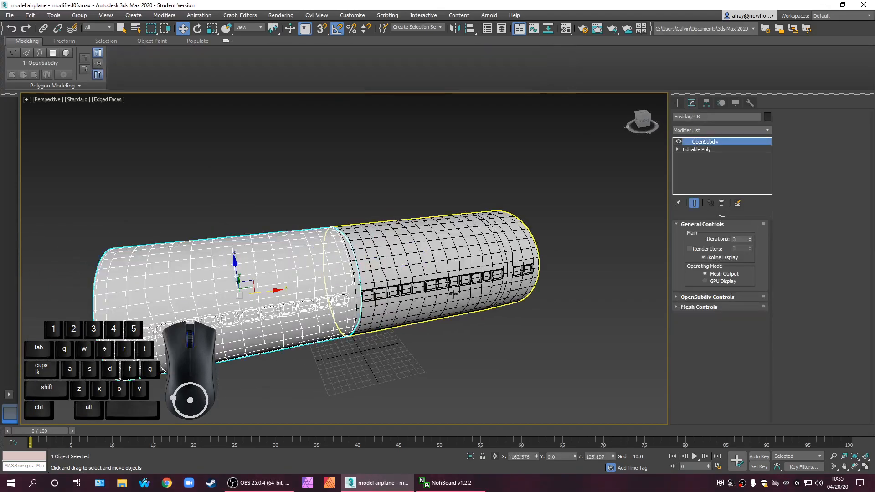
{"action": "key", "text": "m"}
{"action": "left_click", "coordinate": [171, 167]}
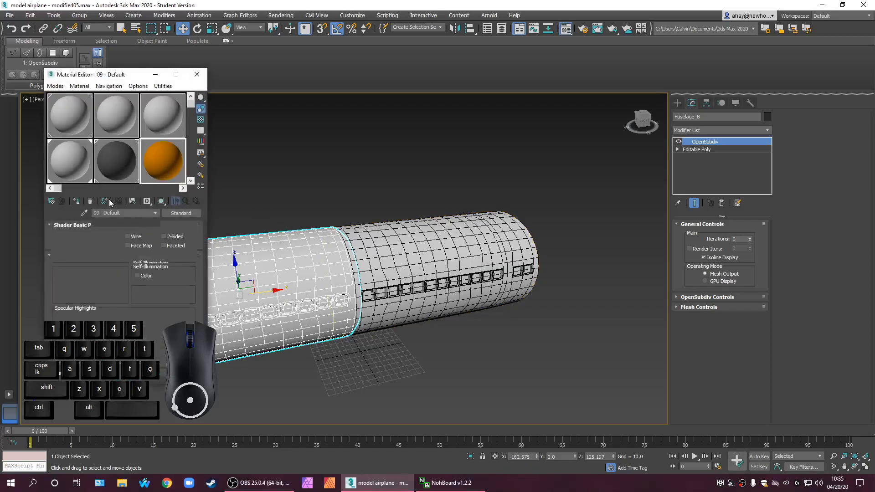
{"action": "left_click", "coordinate": [77, 200]}
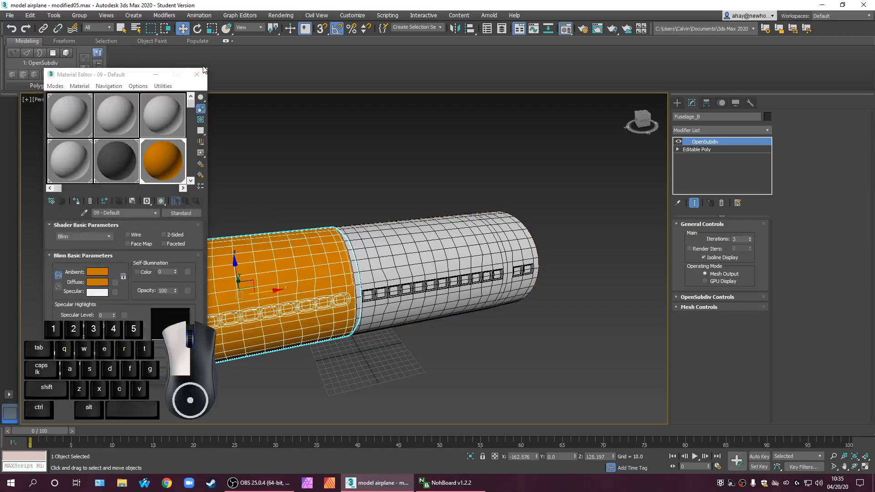
{"action": "left_click", "coordinate": [197, 74]}
Select the open border of Fuselage_C at the end that meets the orange section
{"action": "middle_click_drag", "start_coordinate": [230, 133], "coordinate": [426, 203], "text": "alt"}
{"action": "left_click", "coordinate": [425, 199]}
{"action": "left_click_drag", "start_coordinate": [439, 170], "coordinate": [502, 394]}
{"action": "middle_click_drag", "start_coordinate": [478, 379], "coordinate": [490, 391], "text": "alt"}
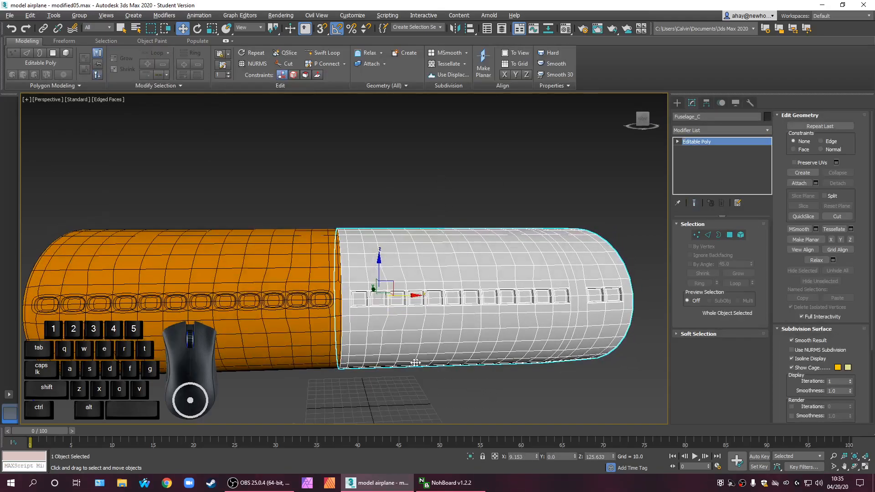
{"action": "middle_click_drag", "start_coordinate": [431, 367], "coordinate": [393, 365]}
{"action": "scroll", "coordinate": [350, 337], "scroll_direction": "up", "scroll_amount": 2}
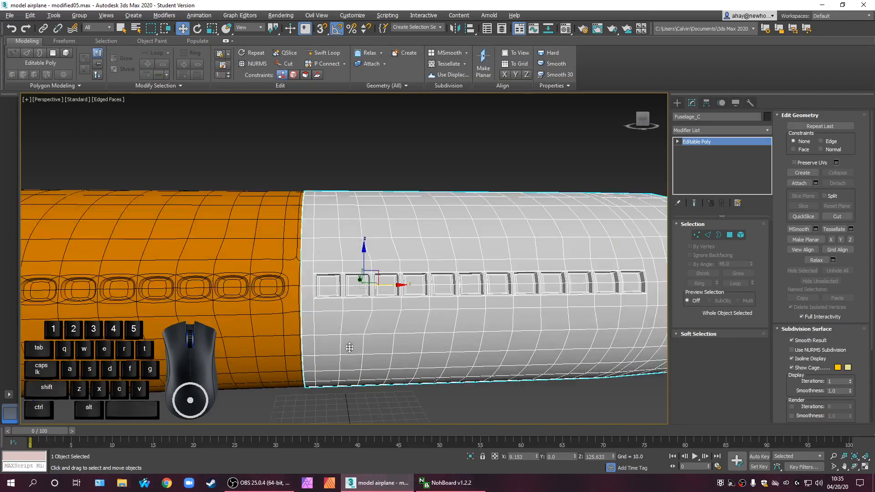
{"action": "middle_click_drag", "start_coordinate": [461, 316], "coordinate": [433, 316]}
{"action": "scroll", "coordinate": [469, 339], "scroll_direction": "down", "scroll_amount": 2}
{"action": "middle_click_drag", "start_coordinate": [469, 339], "coordinate": [378, 327], "text": "alt"}
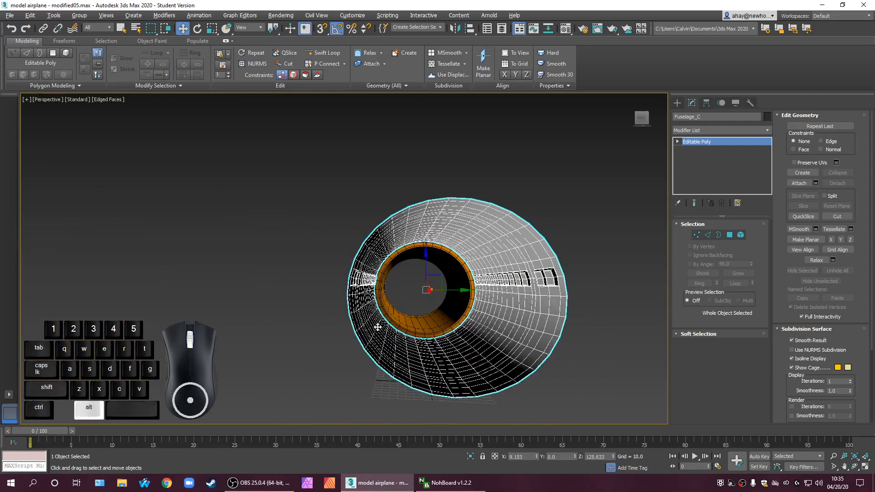
{"action": "left_click", "coordinate": [718, 235]}
{"action": "left_click", "coordinate": [481, 298]}
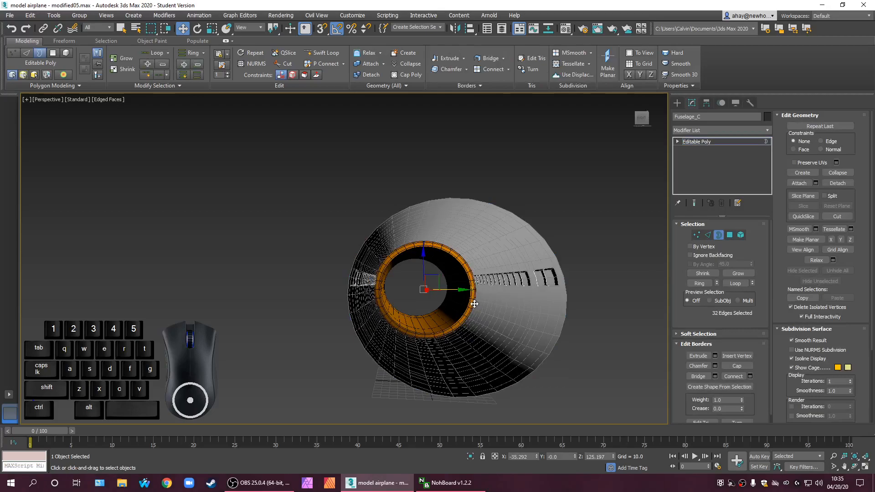
Extrude the selected border of Fuselage_C inward by scaling it down as a copy
{"action": "key", "text": "r"}
{"action": "left_click_drag", "start_coordinate": [447, 296], "coordinate": [451, 278], "text": "shift"}
{"action": "middle_click_drag", "start_coordinate": [451, 277], "coordinate": [429, 299], "text": "alt"}
{"action": "key", "text": "w"}
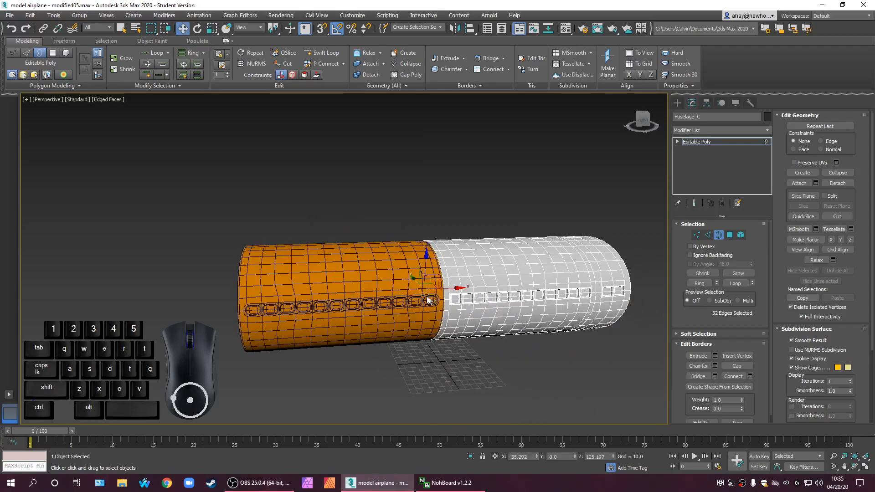
Move the new inner border along X into Fuselage_C to about X -26.16, matching the slope of the orange section's lip
{"action": "scroll", "coordinate": [461, 283], "scroll_direction": "up", "scroll_amount": 3}
{"action": "left_click_drag", "start_coordinate": [423, 291], "coordinate": [433, 289]}
{"action": "middle_click_drag", "start_coordinate": [462, 296], "coordinate": [437, 237]}
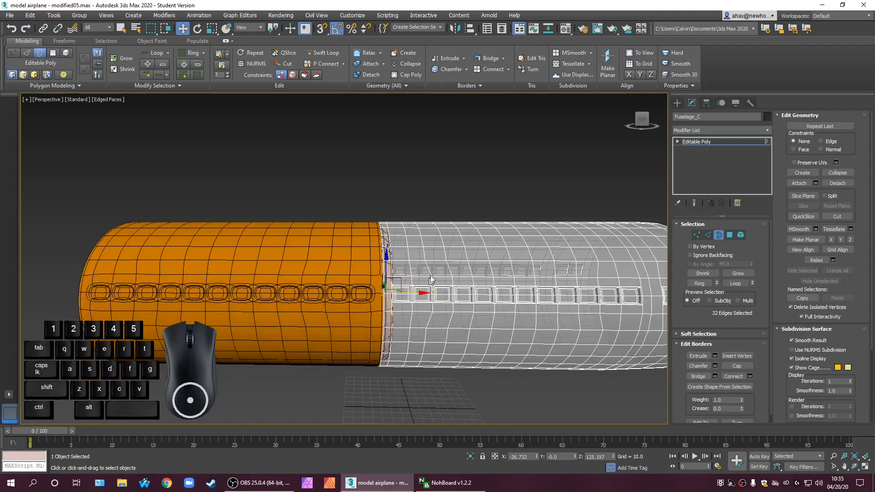
{"action": "key", "text": "alt+w"}
{"action": "key", "text": "alt+w"}
{"action": "scroll", "coordinate": [416, 293], "scroll_direction": "up", "scroll_amount": 3}
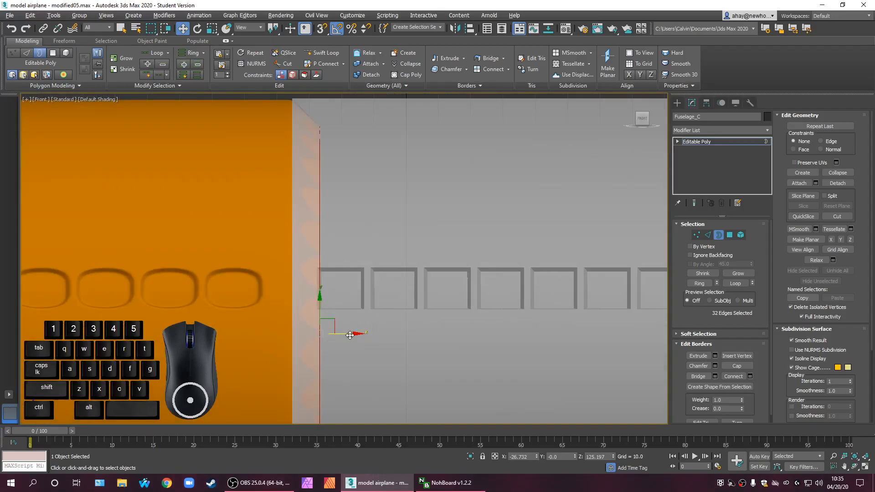
{"action": "left_click_drag", "start_coordinate": [350, 335], "coordinate": [352, 334]}
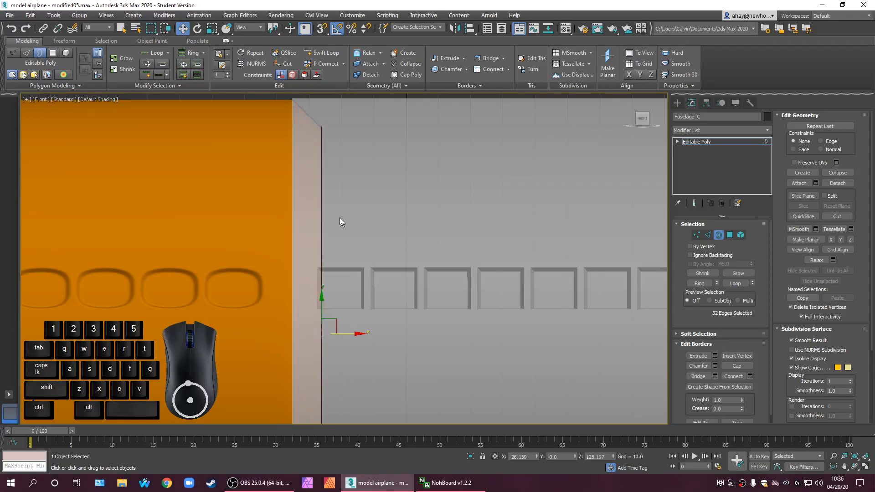
{"action": "scroll", "coordinate": [318, 154], "scroll_direction": "up", "scroll_amount": 4}
{"action": "middle_click_drag", "start_coordinate": [319, 154], "coordinate": [356, 234]}
{"action": "middle_click_drag", "start_coordinate": [329, 240], "coordinate": [342, 297]}
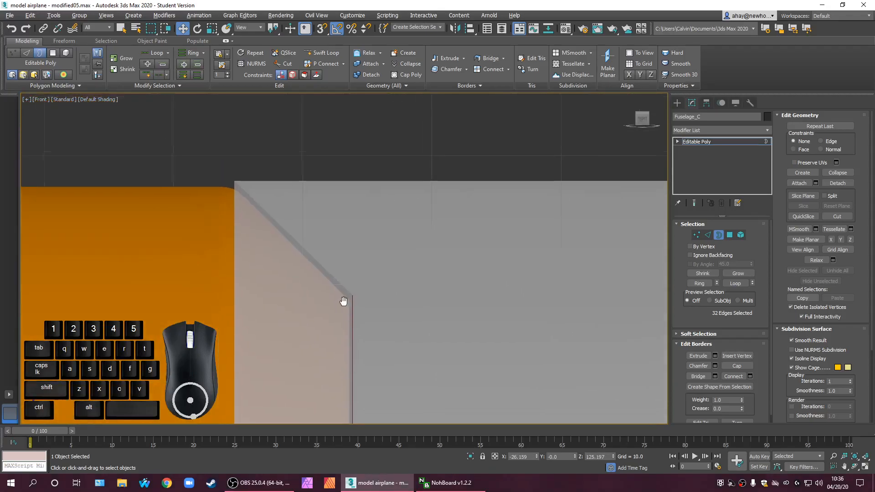
{"action": "scroll", "coordinate": [321, 275], "scroll_direction": "up", "scroll_amount": 2}
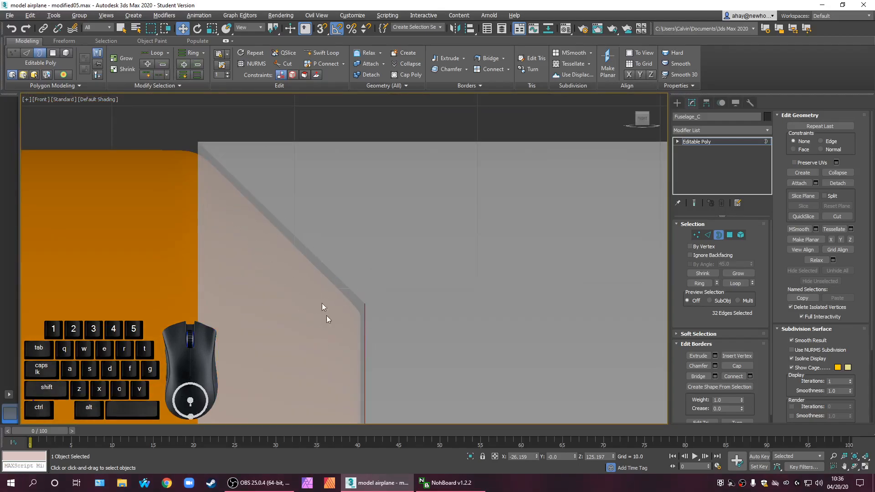
Examine Fuselage_C's lip edges against the orange section in the Front and Top views, at both sides of the joint
{"action": "scroll", "coordinate": [335, 286], "scroll_direction": "down", "scroll_amount": 5}
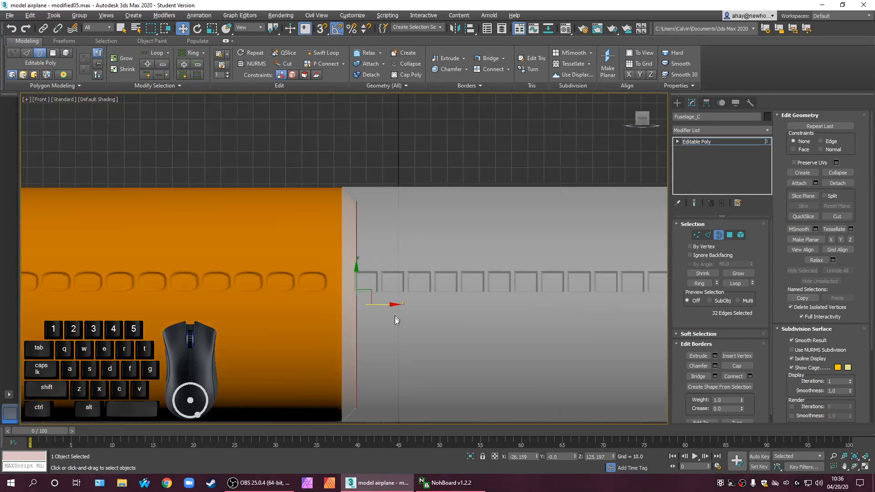
{"action": "middle_click_drag", "start_coordinate": [394, 318], "coordinate": [392, 230]}
{"action": "scroll", "coordinate": [364, 318], "scroll_direction": "up", "scroll_amount": 3}
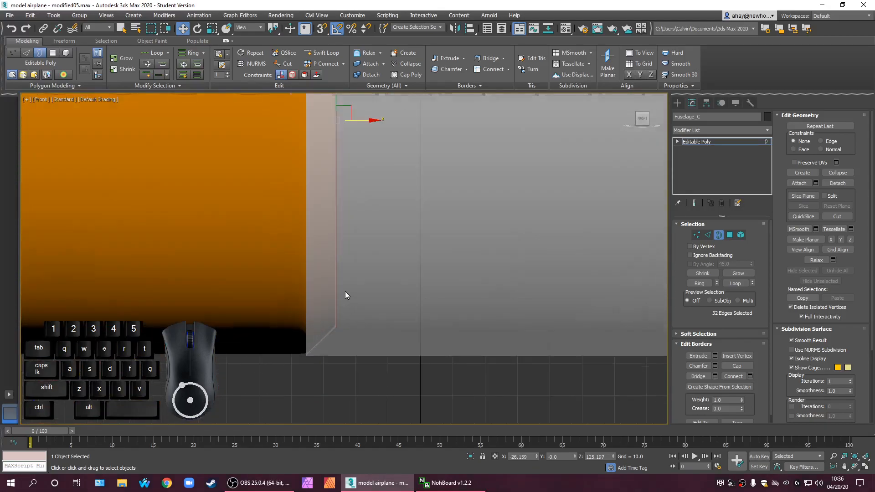
{"action": "scroll", "coordinate": [344, 351], "scroll_direction": "up", "scroll_amount": 3}
{"action": "key", "text": "alt+w"}
{"action": "right_click", "coordinate": [208, 222]}
{"action": "key", "text": "alt+w"}
{"action": "scroll", "coordinate": [293, 228], "scroll_direction": "up", "scroll_amount": 2}
{"action": "scroll", "coordinate": [373, 226], "scroll_direction": "up", "scroll_amount": 3}
{"action": "scroll", "coordinate": [373, 226], "scroll_direction": "up", "scroll_amount": 6}
{"action": "scroll", "coordinate": [288, 219], "scroll_direction": "down", "scroll_amount": 5}
{"action": "middle_click_drag", "start_coordinate": [358, 356], "coordinate": [321, 138]}
{"action": "scroll", "coordinate": [319, 296], "scroll_direction": "down", "scroll_amount": 6}
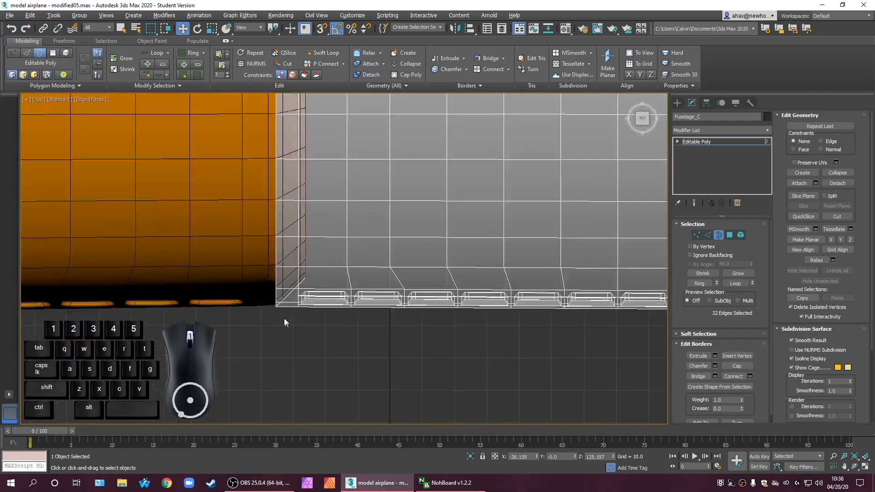
{"action": "scroll", "coordinate": [314, 267], "scroll_direction": "up", "scroll_amount": 4}
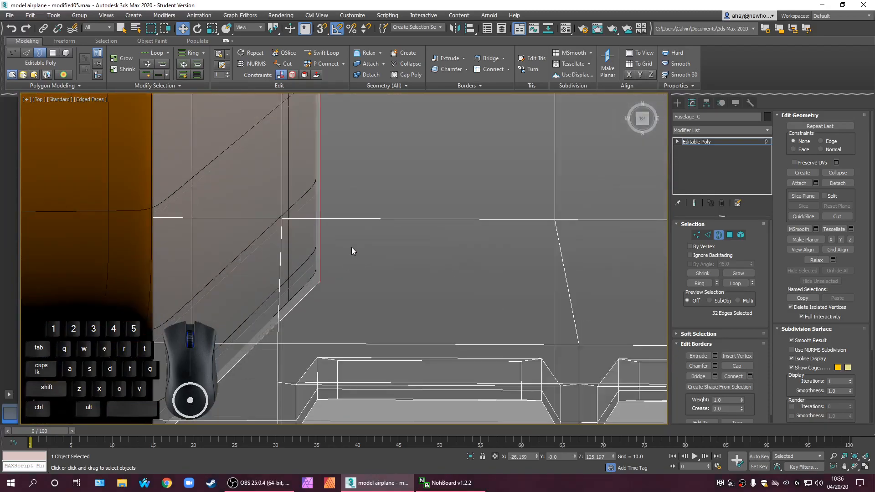
{"action": "middle_click_drag", "start_coordinate": [364, 213], "coordinate": [366, 256]}
{"action": "scroll", "coordinate": [373, 175], "scroll_direction": "down", "scroll_amount": 3}
{"action": "scroll", "coordinate": [368, 258], "scroll_direction": "down", "scroll_amount": 6}
{"action": "middle_click_drag", "start_coordinate": [391, 190], "coordinate": [331, 350]}
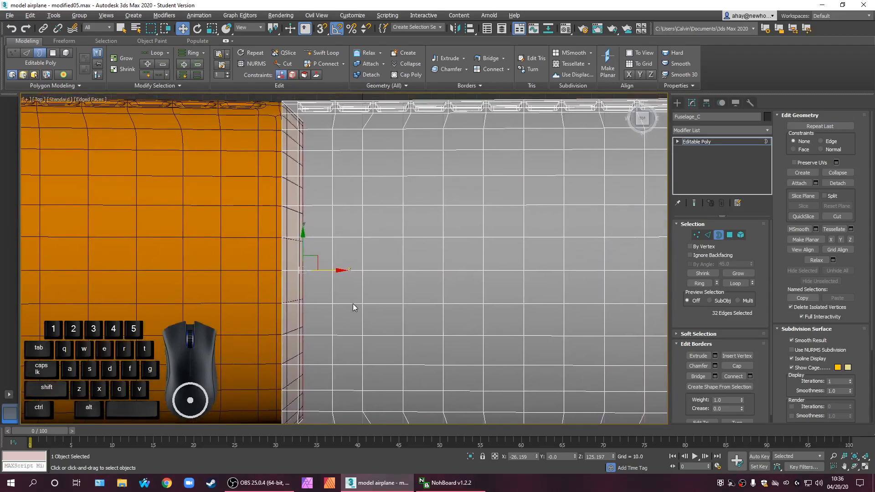
Extrude the inner border of Fuselage_C along X to the section's far end, about X 228.93, as an inner wall
{"action": "scroll", "coordinate": [354, 307], "scroll_direction": "down", "scroll_amount": 2}
{"action": "middle_click_drag", "start_coordinate": [399, 314], "coordinate": [240, 304]}
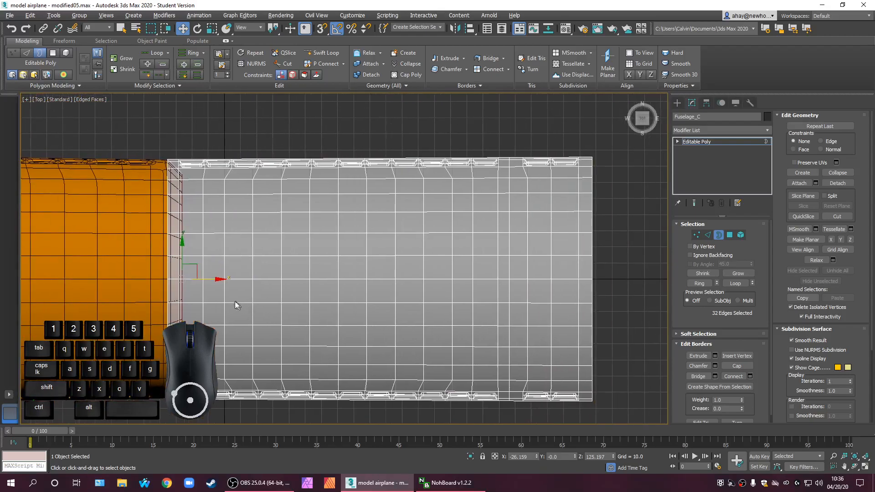
{"action": "left_click_drag", "start_coordinate": [209, 280], "coordinate": [621, 302], "text": "shift"}
{"action": "key", "text": "alt+w"}
{"action": "middle_click_drag", "start_coordinate": [523, 363], "coordinate": [453, 335]}
{"action": "scroll", "coordinate": [501, 342], "scroll_direction": "down", "scroll_amount": 3}
{"action": "key", "text": "alt+x"}
{"action": "middle_click_drag", "start_coordinate": [536, 355], "coordinate": [570, 378], "text": "alt"}
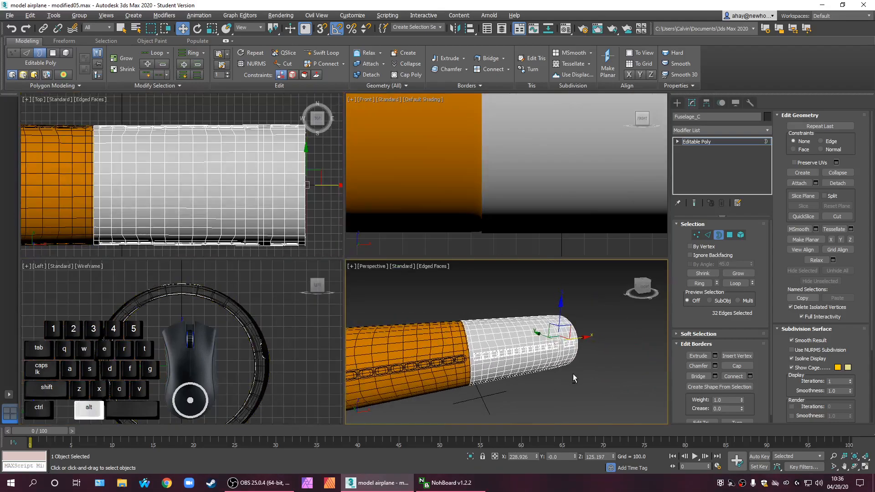
{"action": "scroll", "coordinate": [483, 362], "scroll_direction": "up", "scroll_amount": 4}
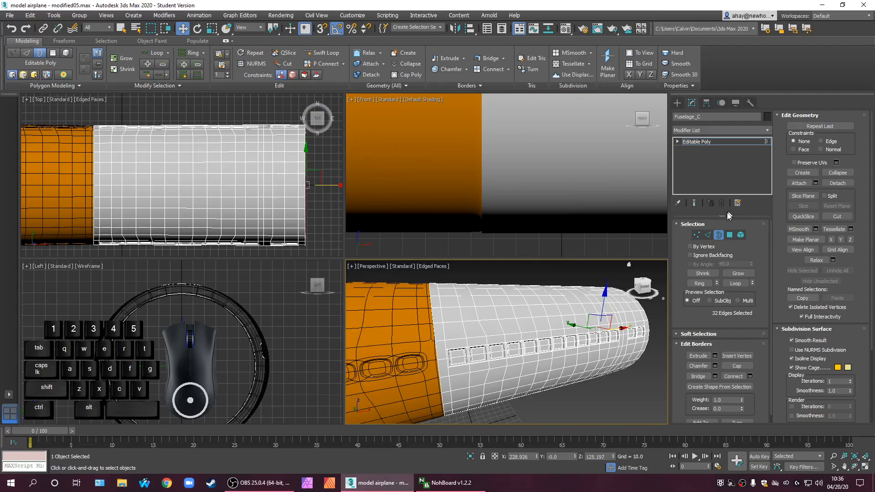
Finish border editing and hide every object except Fuselage_C
{"action": "left_click", "coordinate": [717, 143]}
{"action": "right_click", "coordinate": [524, 285]}
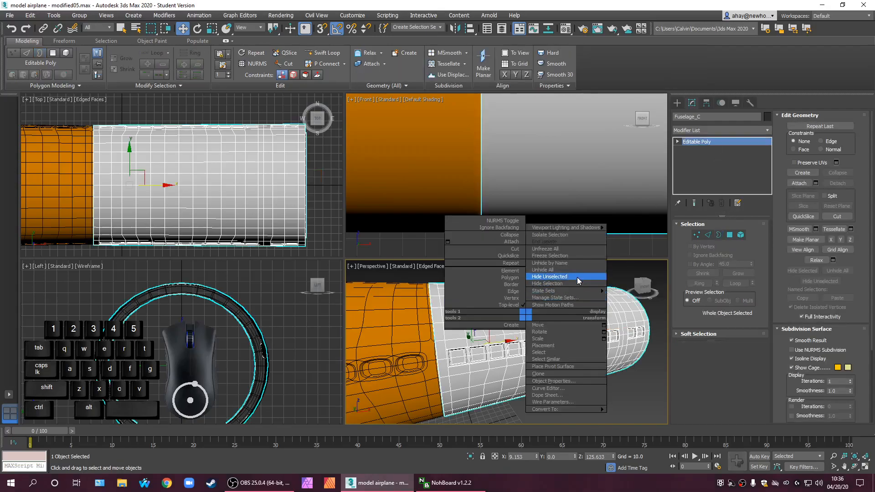
{"action": "left_click", "coordinate": [577, 280]}
{"action": "middle_click_drag", "start_coordinate": [504, 359], "coordinate": [502, 342], "text": "alt"}
Select the ring of edges across Fuselage_C's sloped end lip and connect it with a pinch of 70
{"action": "left_click", "coordinate": [708, 236]}
{"action": "middle_click_drag", "start_coordinate": [611, 365], "coordinate": [572, 370], "text": "alt"}
{"action": "scroll", "coordinate": [432, 388], "scroll_direction": "up", "scroll_amount": 3}
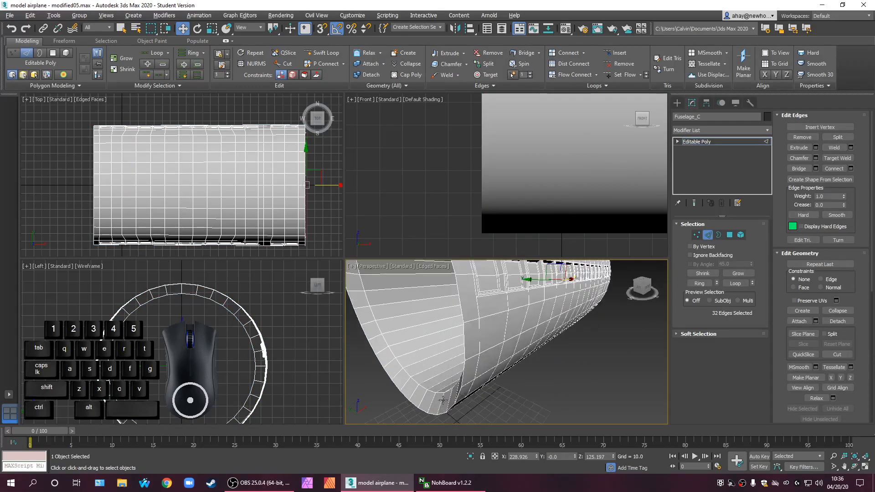
{"action": "left_click", "coordinate": [434, 403]}
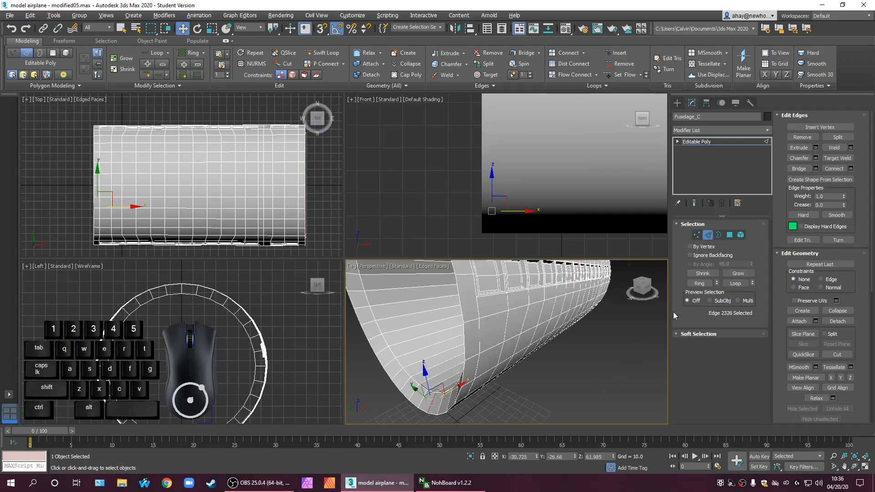
{"action": "left_click", "coordinate": [701, 284]}
{"action": "left_click", "coordinate": [830, 169]}
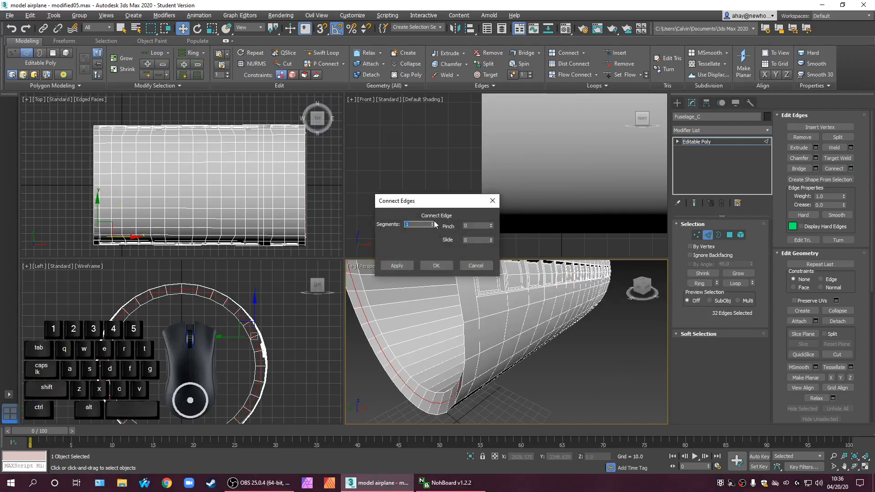
{"action": "left_click", "coordinate": [432, 223]}
{"action": "left_click", "coordinate": [474, 240]}
{"action": "left_click", "coordinate": [474, 225]}
{"action": "type", "text": "70"}
{"action": "key", "text": "Return"}
{"action": "left_click", "coordinate": [444, 265]}
{"action": "left_click", "coordinate": [537, 364]}
{"action": "scroll", "coordinate": [537, 363], "scroll_direction": "down", "scroll_amount": 5}
{"action": "middle_click_drag", "start_coordinate": [537, 364], "coordinate": [496, 348], "text": "alt"}
{"action": "scroll", "coordinate": [496, 348], "scroll_direction": "up", "scroll_amount": 8}
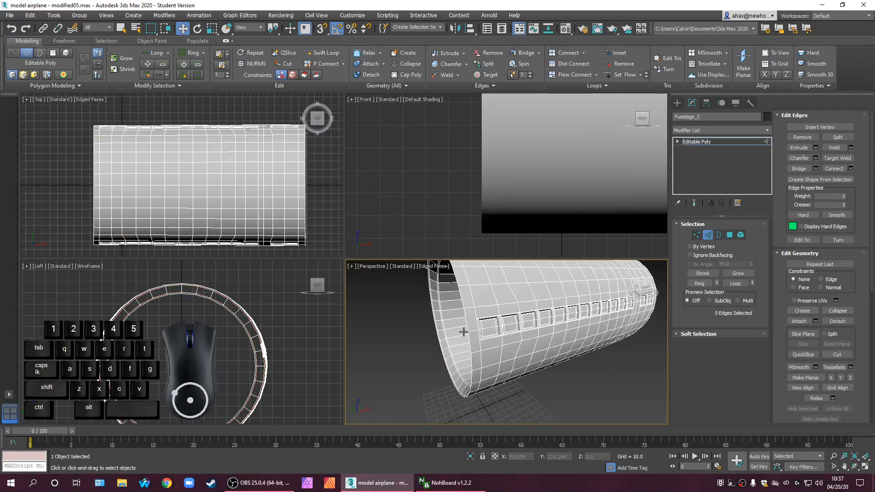
{"action": "middle_click_drag", "start_coordinate": [596, 321], "coordinate": [549, 343], "text": "alt"}
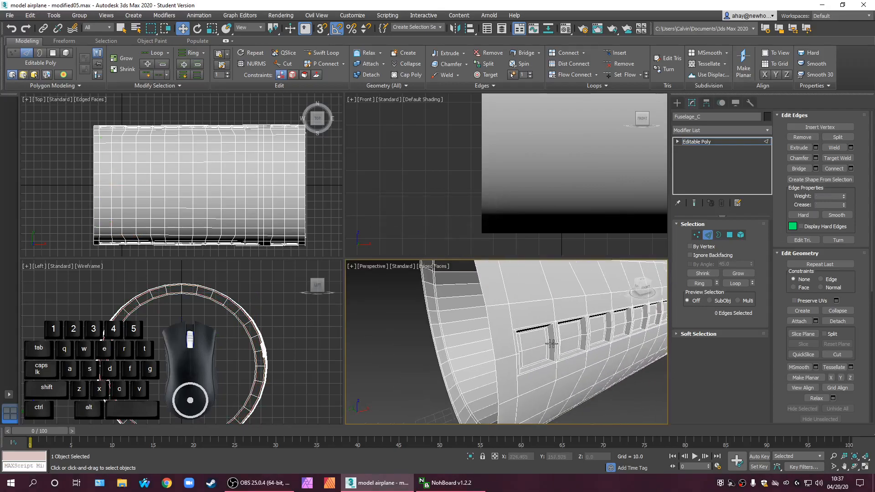
{"action": "left_click", "coordinate": [733, 235]}
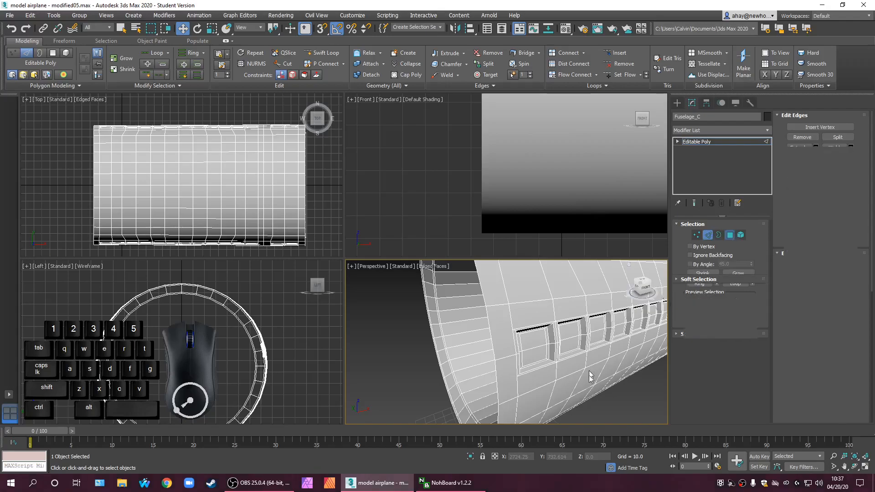
{"action": "left_click", "coordinate": [514, 385]}
{"action": "middle_click_drag", "start_coordinate": [514, 385], "coordinate": [430, 380], "text": "alt"}
{"action": "left_click_drag", "start_coordinate": [535, 374], "coordinate": [430, 379]}
{"action": "key", "text": "ctrl+z"}
{"action": "middle_click_drag", "start_coordinate": [477, 391], "coordinate": [530, 399], "text": "alt"}
{"action": "left_click", "coordinate": [408, 401]}
{"action": "mouse_move", "coordinate": [427, 401]}
{"action": "middle_mouse_down"}
{"action": "mouse_move", "coordinate": [426, 381]}
{"action": "mouse_move", "coordinate": [425, 394]}
{"action": "middle_mouse_up"}
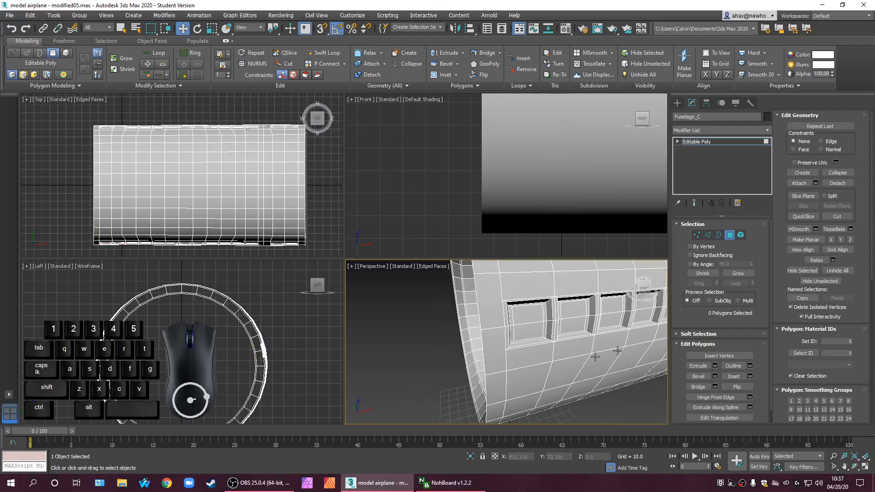
Connect the ring of outer-surface edges at Fuselage_C's lip end with one segment, pinch 0 and slide 50
{"action": "left_click", "coordinate": [708, 236]}
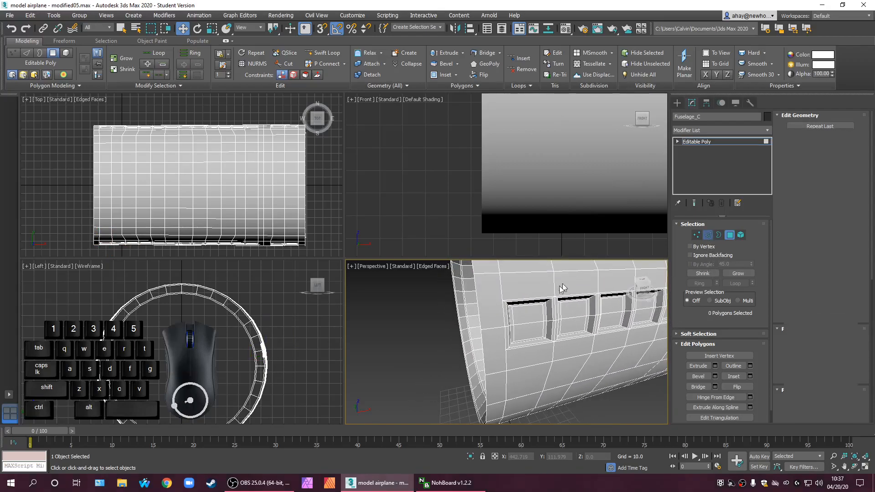
{"action": "left_click", "coordinate": [496, 326]}
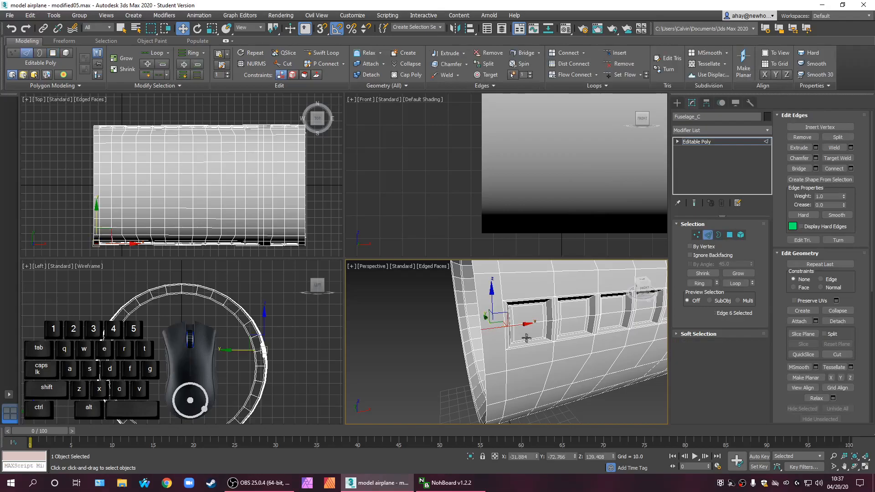
{"action": "left_click", "coordinate": [502, 329], "text": "ctrl"}
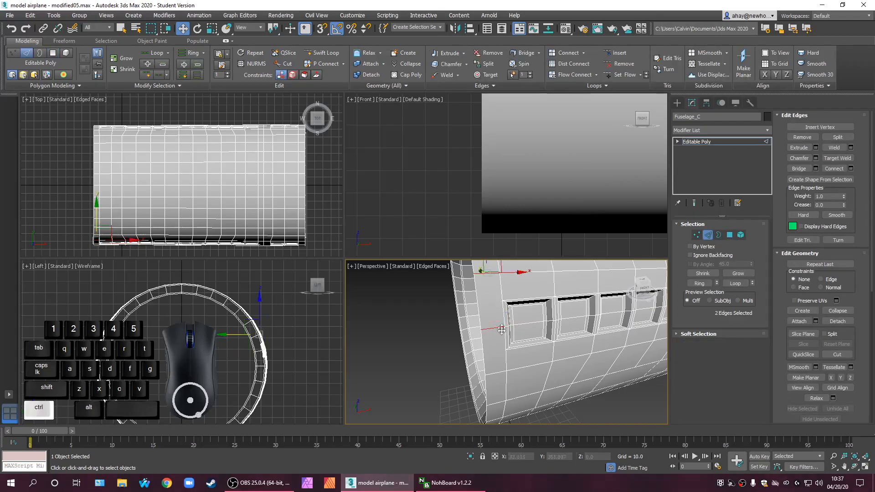
{"action": "left_click", "coordinate": [493, 375], "text": "ctrl"}
{"action": "left_click", "coordinate": [690, 282]}
{"action": "middle_click_drag", "start_coordinate": [638, 360], "coordinate": [420, 361], "text": "alt"}
{"action": "left_click", "coordinate": [420, 357], "text": "ctrl"}
{"action": "scroll", "coordinate": [596, 348], "scroll_direction": "up", "scroll_amount": 5}
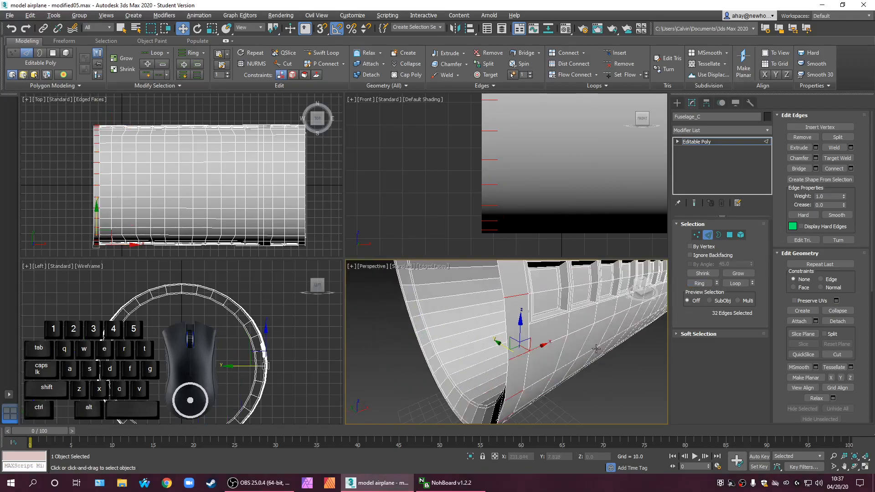
{"action": "left_click", "coordinate": [850, 168]}
{"action": "left_click", "coordinate": [432, 225]}
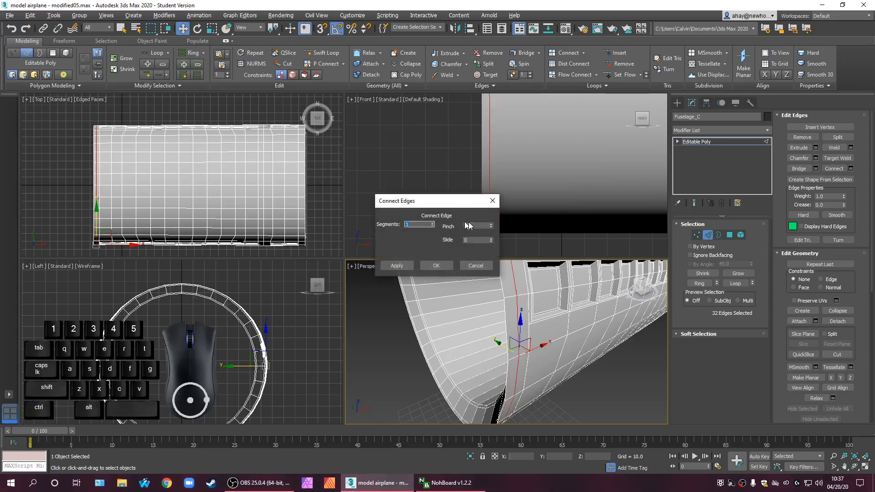
{"action": "right_click", "coordinate": [491, 225]}
{"action": "left_click", "coordinate": [477, 240]}
{"action": "type", "text": "50"}
{"action": "key", "text": "Return"}
Set the new outer loop's slide to 55, apply the connection and leave edge editing
{"action": "mouse_move", "coordinate": [477, 308]}
{"action": "middle_mouse_down", "text": "alt"}
{"action": "mouse_move", "coordinate": [463, 311]}
{"action": "mouse_move", "coordinate": [479, 320]}
{"action": "middle_mouse_up", "text": "alt"}
{"action": "left_click", "coordinate": [476, 232]}
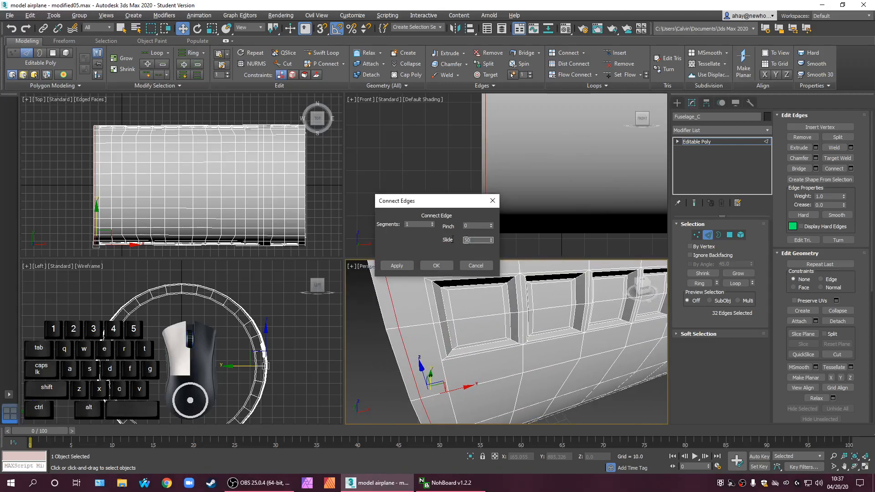
{"action": "key", "text": "Return"}
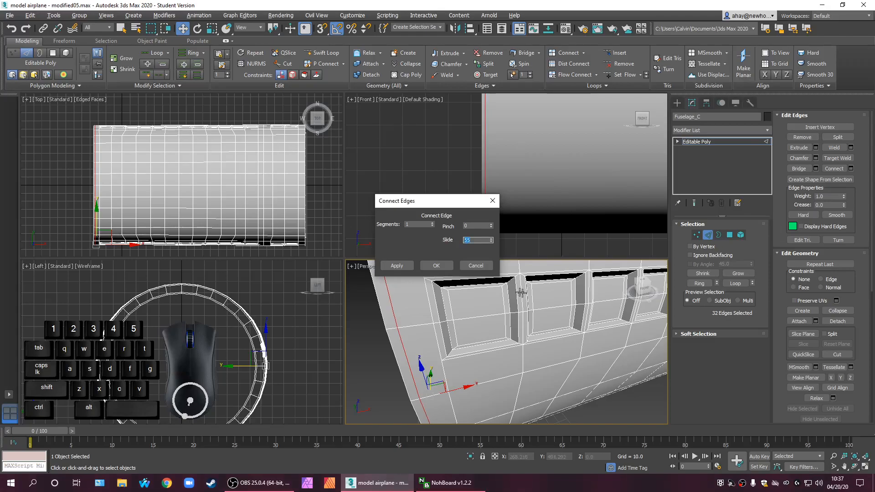
{"action": "left_click", "coordinate": [444, 268]}
{"action": "left_click", "coordinate": [740, 142]}
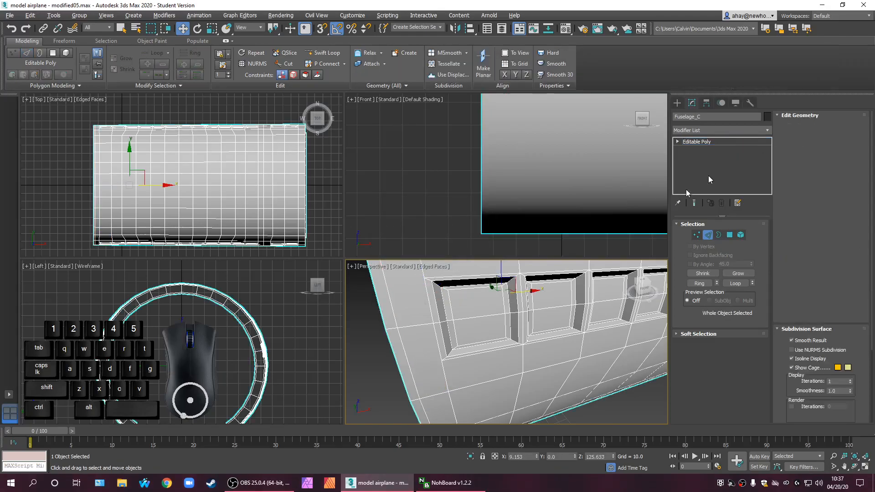
Examine the edge loops around Fuselage_C's lip and where it meets the inner wall, with Swift Loop active
{"action": "scroll", "coordinate": [513, 310], "scroll_direction": "down", "scroll_amount": 2}
{"action": "middle_click_drag", "start_coordinate": [512, 310], "coordinate": [529, 330], "text": "alt"}
{"action": "scroll", "coordinate": [464, 365], "scroll_direction": "up", "scroll_amount": 5}
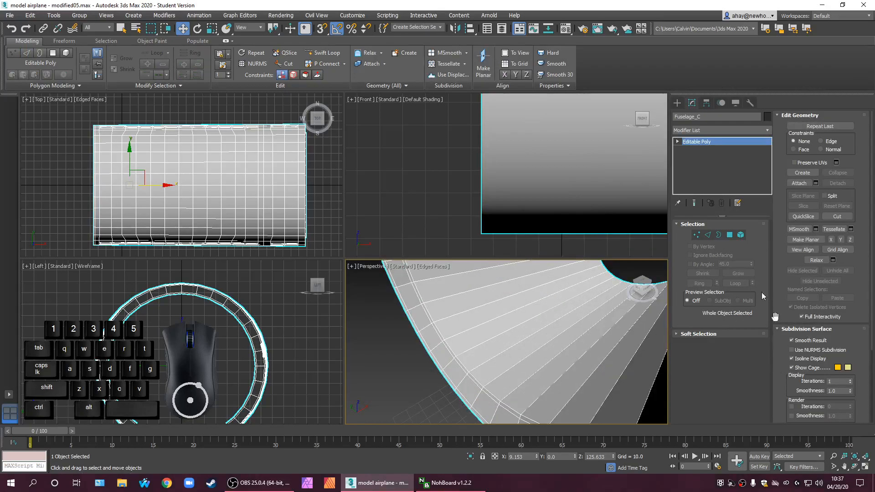
{"action": "left_click", "coordinate": [324, 53]}
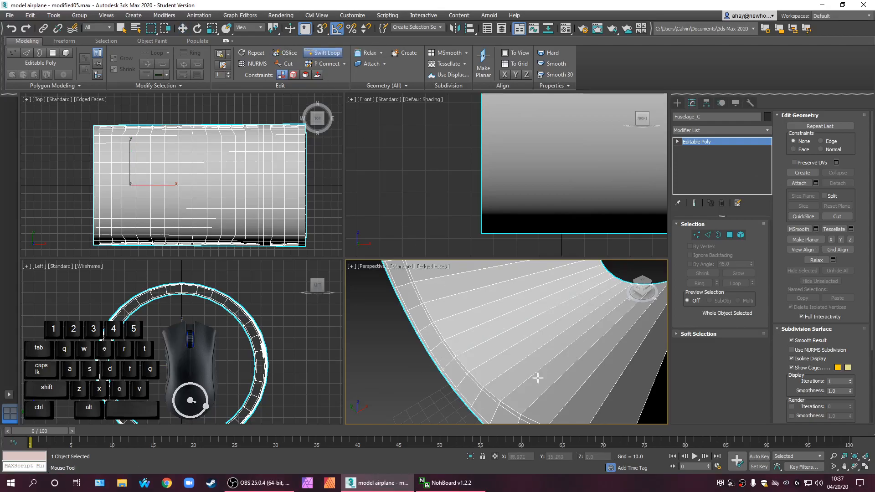
{"action": "scroll", "coordinate": [504, 402], "scroll_direction": "down", "scroll_amount": 2}
{"action": "middle_click_drag", "start_coordinate": [504, 402], "coordinate": [496, 416], "text": "alt"}
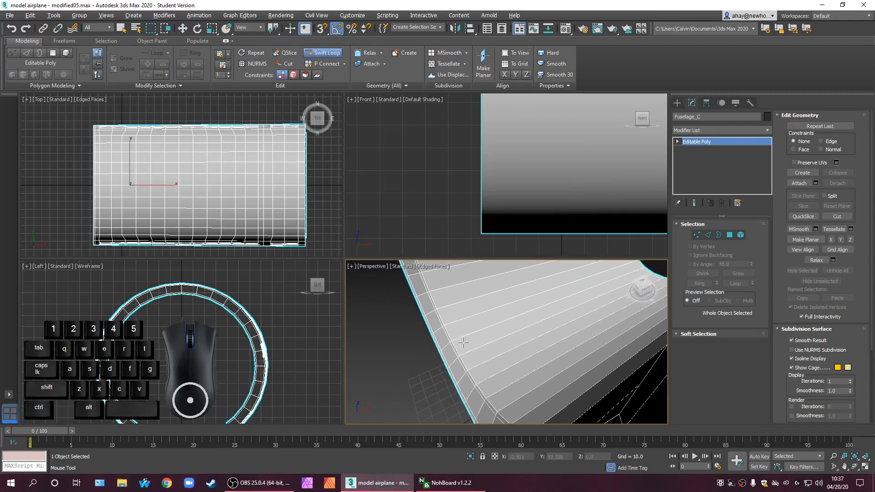
{"action": "middle_click_drag", "start_coordinate": [464, 362], "coordinate": [413, 342], "text": "alt"}
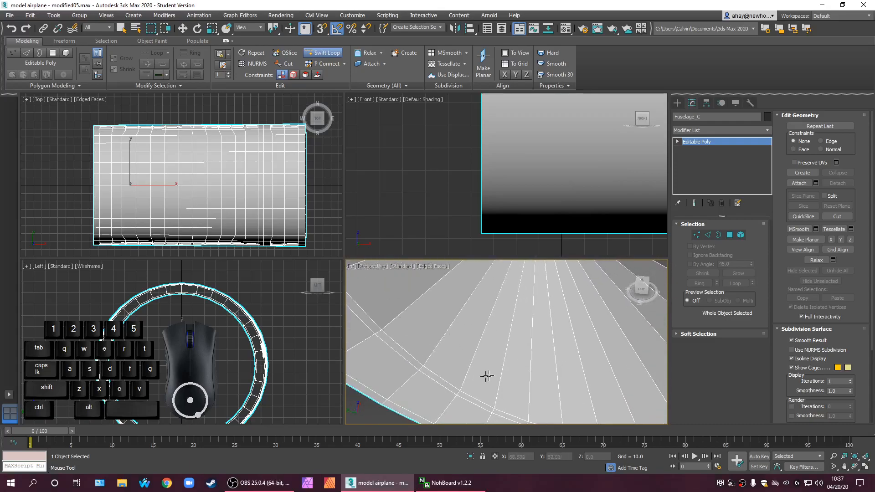
{"action": "scroll", "coordinate": [483, 375], "scroll_direction": "down", "scroll_amount": 3}
{"action": "middle_click_drag", "start_coordinate": [524, 352], "coordinate": [582, 365], "text": "alt"}
{"action": "middle_click_drag", "start_coordinate": [621, 328], "coordinate": [502, 324], "text": "alt"}
{"action": "scroll", "coordinate": [488, 322], "scroll_direction": "up", "scroll_amount": 3}
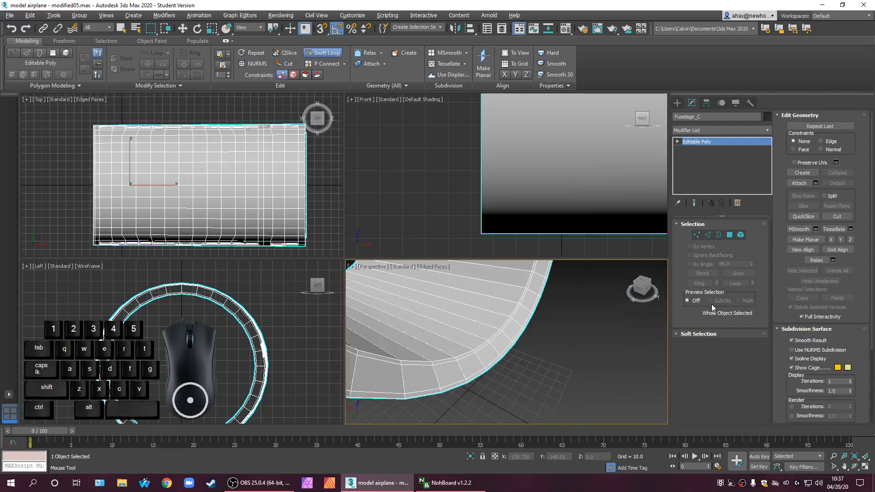
Return Fuselage_C to edge editing, clear the old edge selection and select the ring of lengthwise edges along its inner wall
{"action": "left_click", "coordinate": [707, 236]}
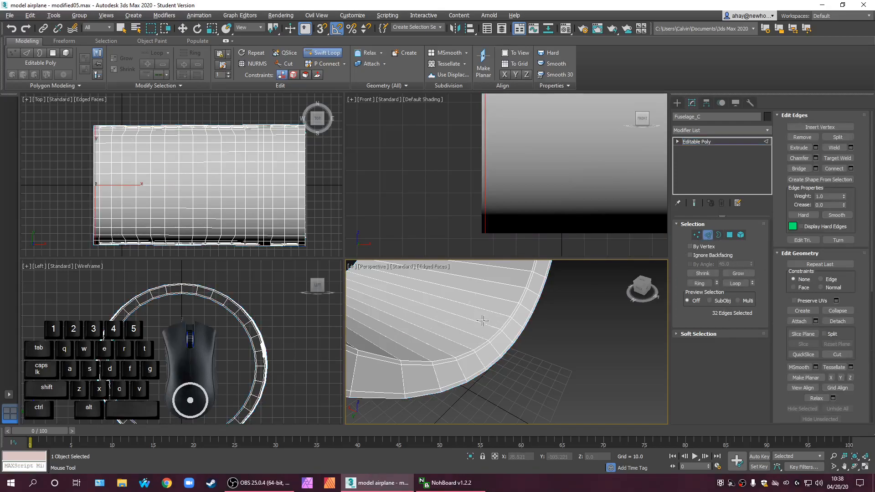
{"action": "left_click", "coordinate": [690, 255]}
{"action": "middle_click_drag", "start_coordinate": [477, 328], "coordinate": [482, 316], "text": "alt"}
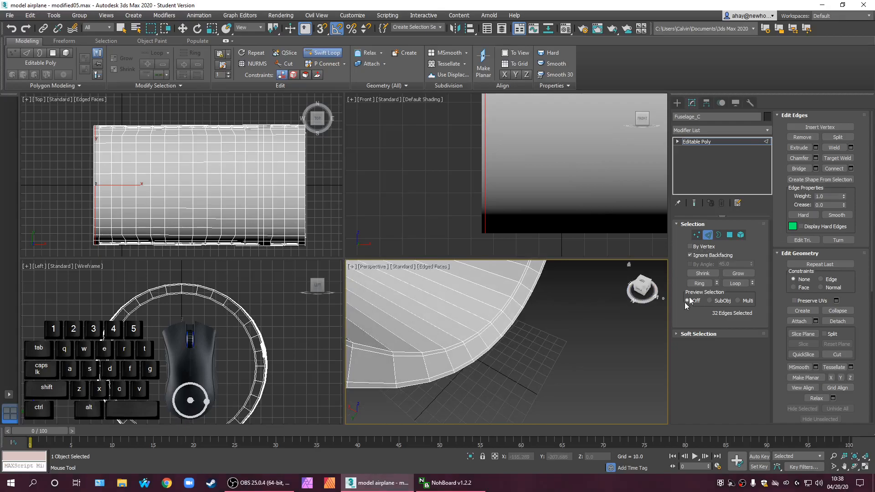
{"action": "left_click", "coordinate": [713, 256]}
{"action": "key", "text": "w"}
{"action": "key", "text": "z"}
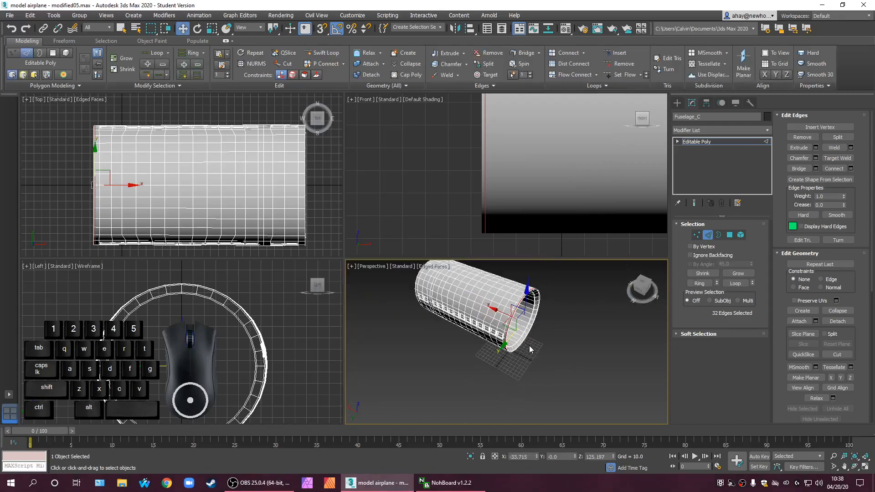
{"action": "scroll", "coordinate": [527, 322], "scroll_direction": "up", "scroll_amount": 3}
{"action": "left_click", "coordinate": [542, 341]}
{"action": "scroll", "coordinate": [504, 316], "scroll_direction": "up", "scroll_amount": 3}
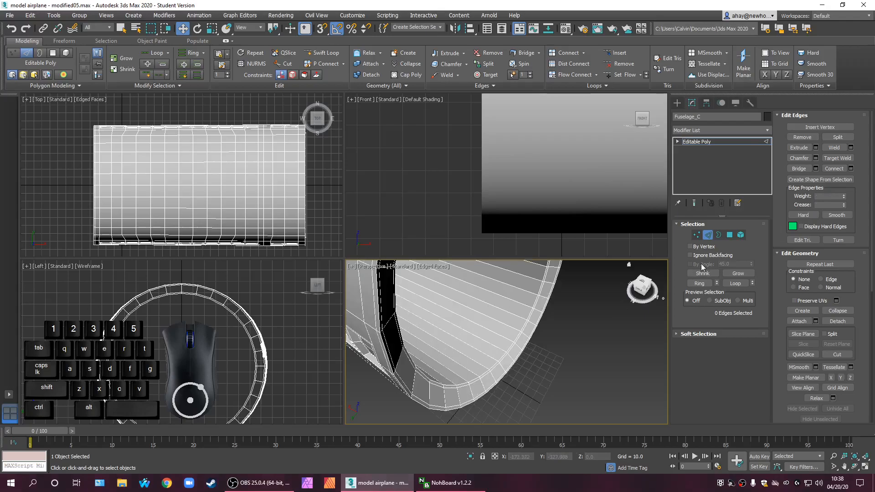
{"action": "left_click", "coordinate": [486, 341]}
{"action": "left_click", "coordinate": [698, 284]}
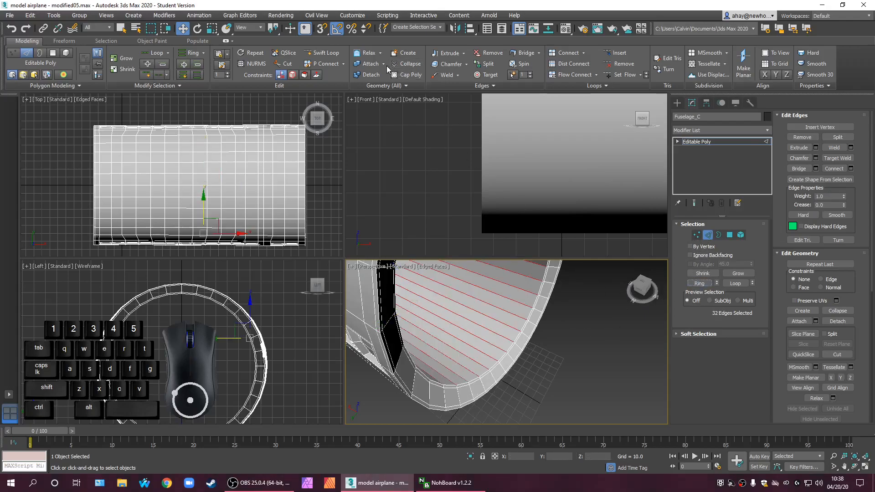
Insert a supporting edge loop with Swift Loop around Fuselage_C's inner wall close to the lip end
{"action": "left_click", "coordinate": [323, 53]}
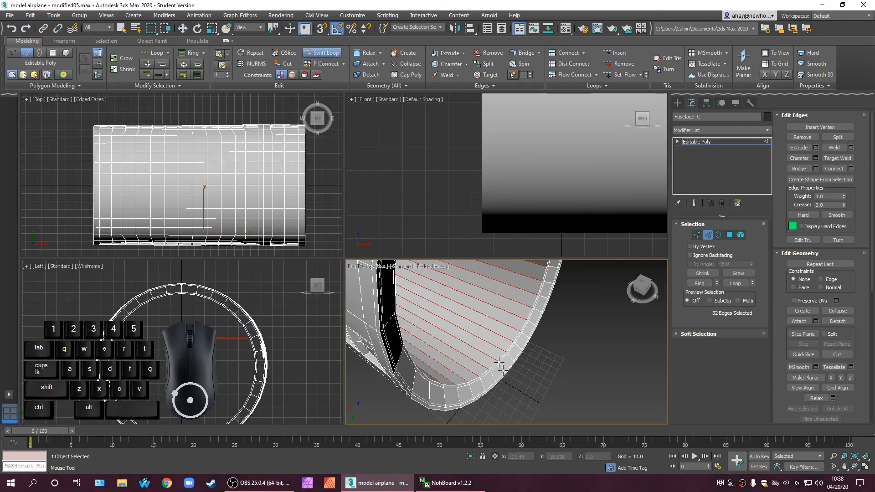
{"action": "left_click", "coordinate": [511, 335]}
{"action": "right_click", "coordinate": [567, 371]}
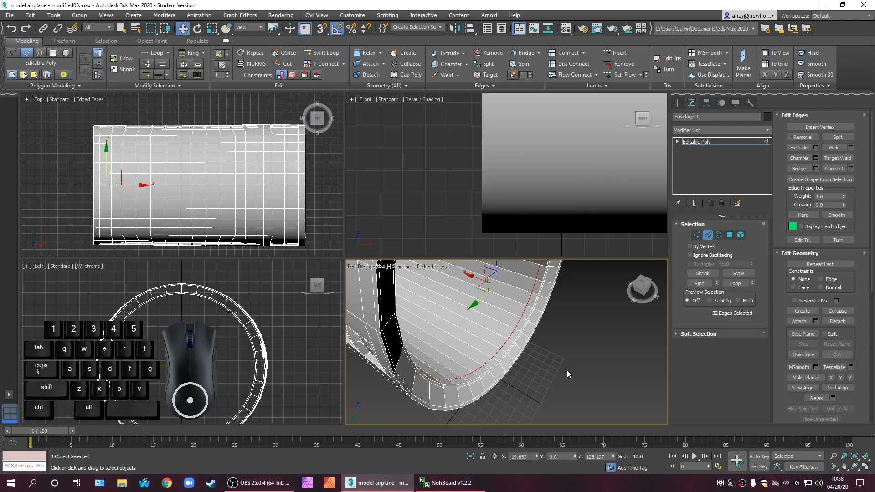
{"action": "scroll", "coordinate": [627, 405], "scroll_direction": "down", "scroll_amount": 5}
{"action": "middle_click_drag", "start_coordinate": [627, 405], "coordinate": [478, 368], "text": "alt"}
{"action": "scroll", "coordinate": [569, 347], "scroll_direction": "up", "scroll_amount": 5}
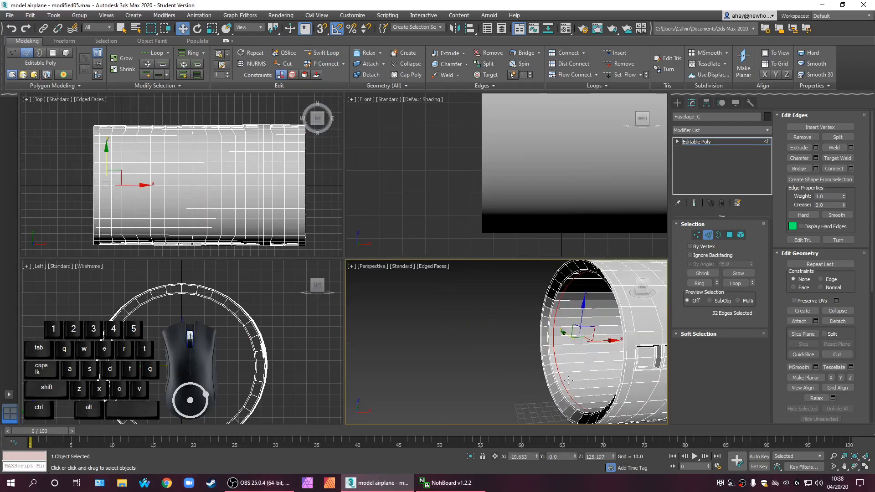
Leave edge editing and preview Fuselage_C with NURMS subdivision and edged faces hidden, switching the subdivision off again
{"action": "left_click", "coordinate": [715, 142]}
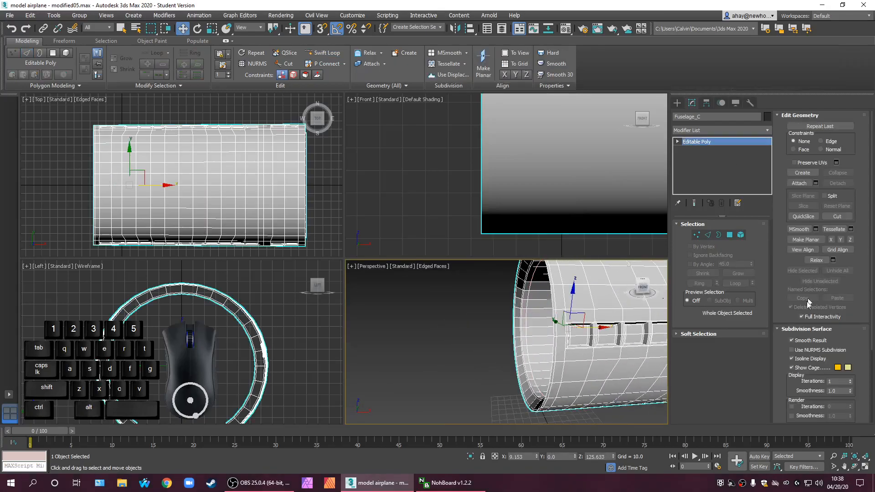
{"action": "left_click", "coordinate": [792, 350]}
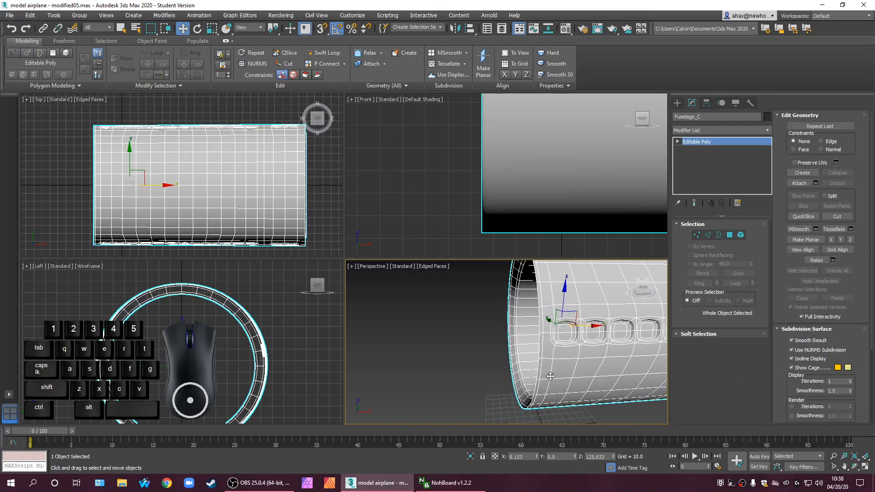
{"action": "key", "text": "F4"}
{"action": "mouse_move", "coordinate": [551, 377]}
{"action": "middle_mouse_down", "text": "alt"}
{"action": "mouse_move", "coordinate": [584, 394]}
{"action": "mouse_move", "coordinate": [515, 377]}
{"action": "mouse_move", "coordinate": [537, 346]}
{"action": "middle_mouse_up", "text": "alt"}
{"action": "scroll", "coordinate": [585, 395], "scroll_direction": "down", "scroll_amount": 3}
{"action": "left_click", "coordinate": [829, 350]}
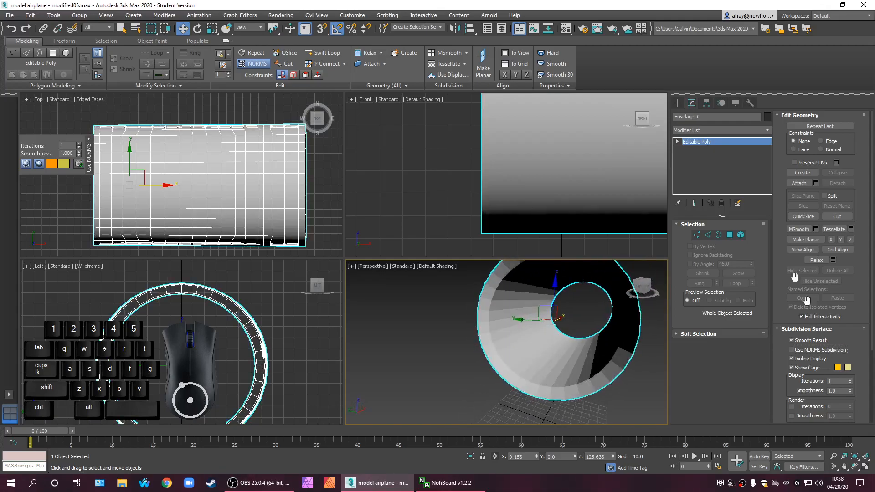
Add an OpenSubdiv modifier to Fuselage_C and set its iterations to 3
{"action": "left_click", "coordinate": [708, 125]}
{"action": "type", "text": "op"}
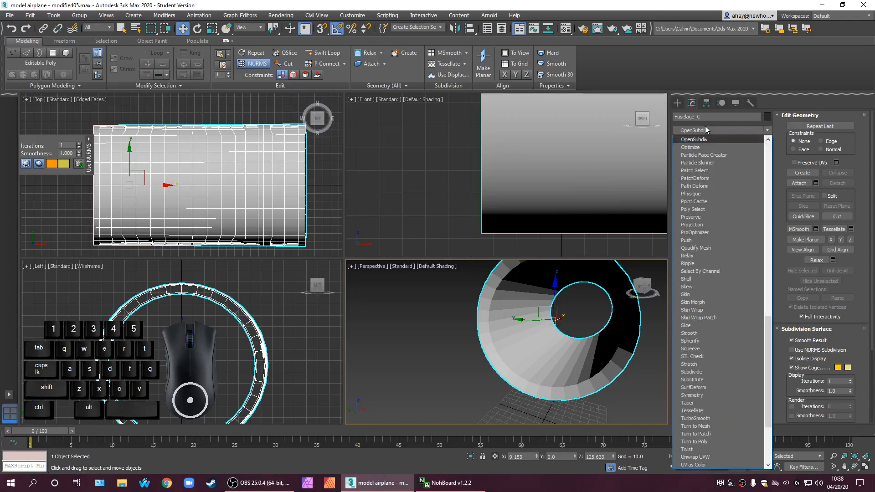
{"action": "key", "text": "Return"}
{"action": "left_click", "coordinate": [749, 238]}
{"action": "left_click", "coordinate": [750, 238]}
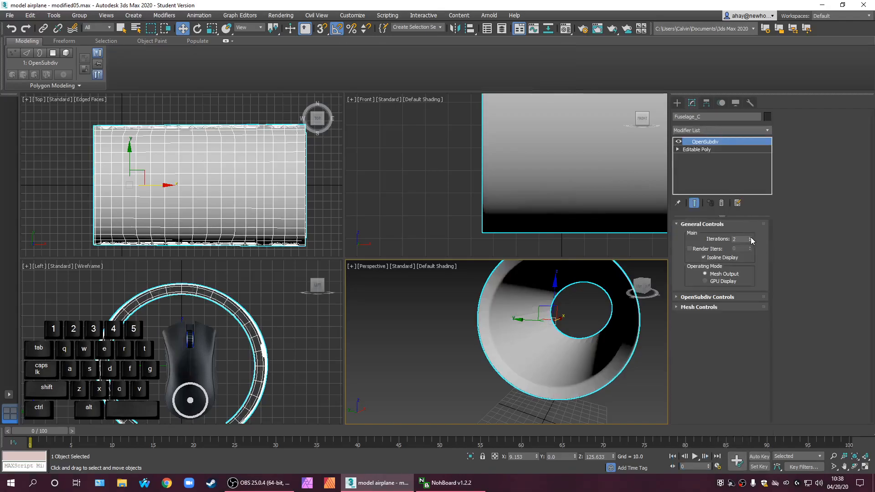
{"action": "middle_click_drag", "start_coordinate": [642, 333], "coordinate": [491, 373], "text": "alt"}
Unhide all airplane parts and hide everything except Fuselage_B and Fuselage_C
{"action": "right_click", "coordinate": [505, 373]}
{"action": "left_click", "coordinate": [492, 310]}
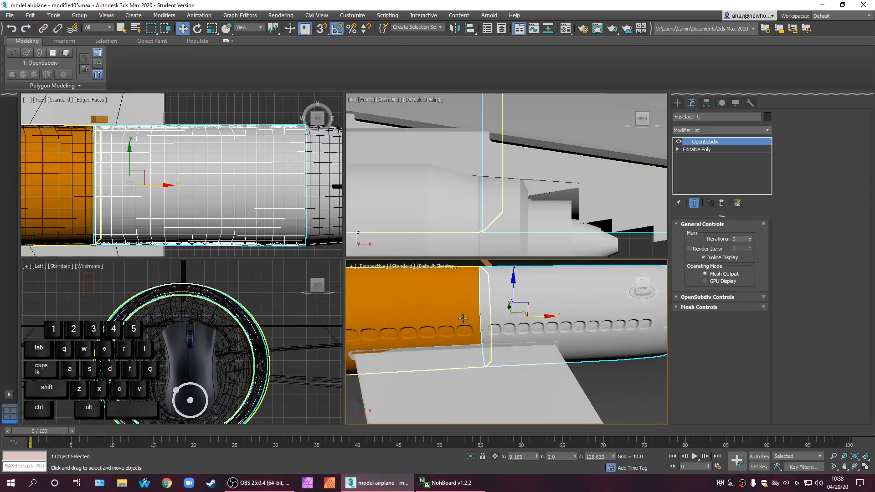
{"action": "left_click", "coordinate": [467, 312], "text": "ctrl"}
{"action": "right_click", "coordinate": [519, 309]}
{"action": "left_click", "coordinate": [539, 318]}
{"action": "left_click", "coordinate": [473, 308], "text": "ctrl"}
{"action": "right_click", "coordinate": [473, 308]}
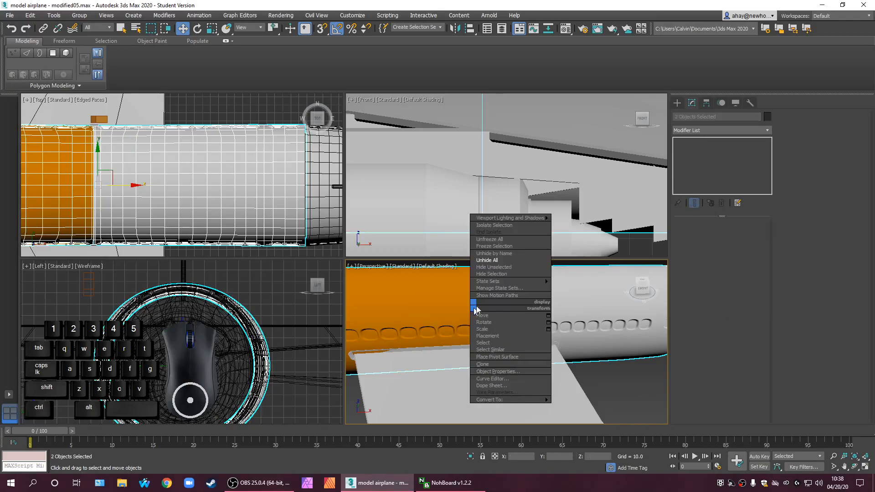
{"action": "left_click", "coordinate": [514, 268]}
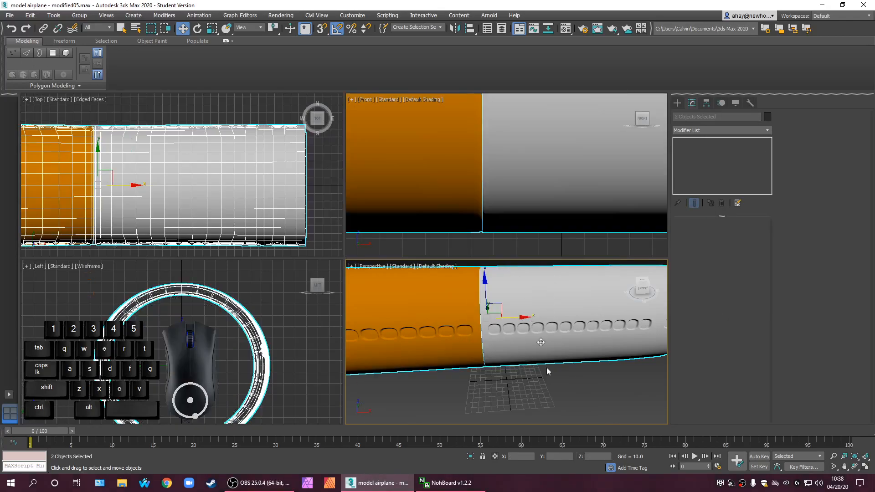
Maximize the perspective view and assign the light grey 07 - Default material to Fuselage_B
{"action": "left_click", "coordinate": [493, 365]}
{"action": "middle_click_drag", "start_coordinate": [486, 341], "coordinate": [479, 395]}
{"action": "key", "text": "alt+w"}
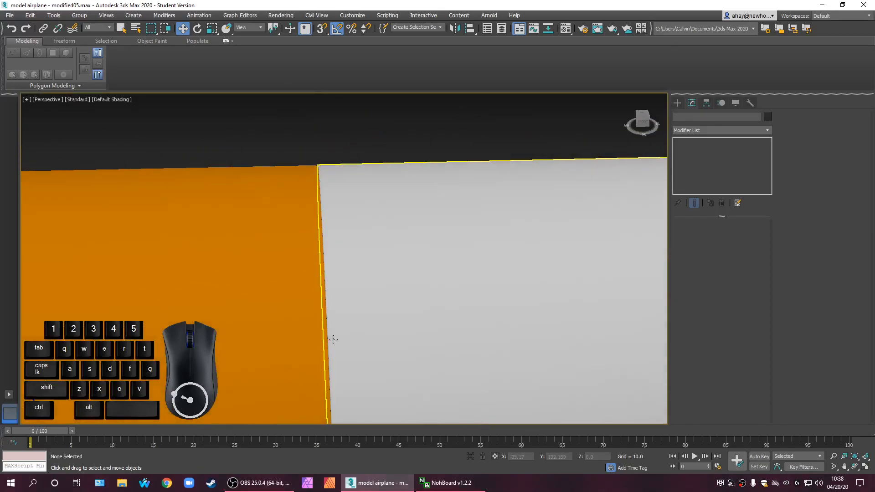
{"action": "left_click", "coordinate": [332, 340]}
{"action": "key", "text": "m"}
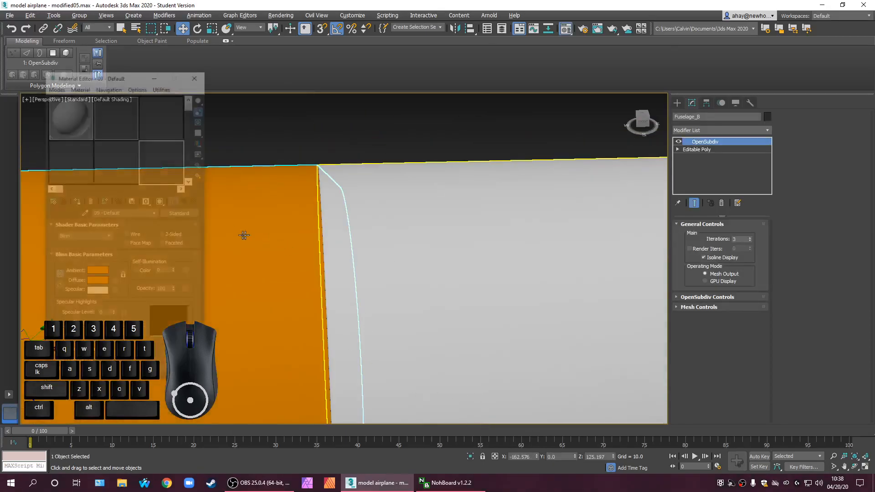
{"action": "left_click", "coordinate": [80, 202]}
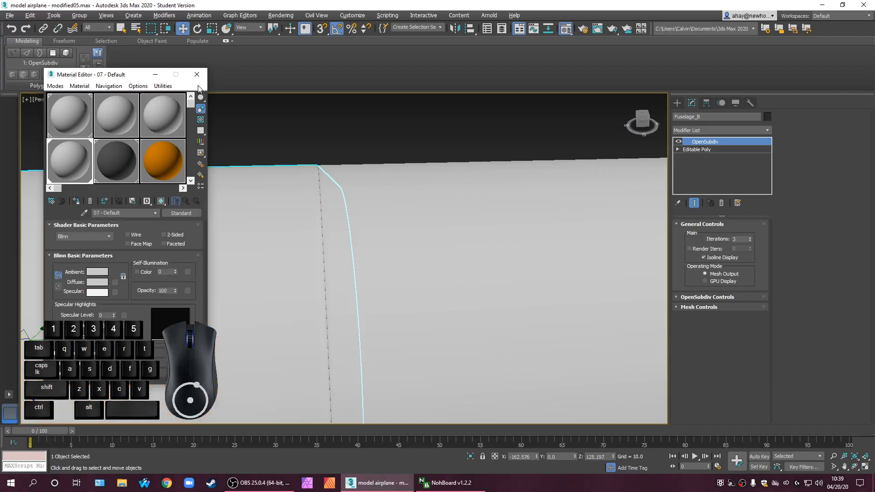
{"action": "left_click", "coordinate": [198, 80]}
Examine the outer seam where Fuselage_B's lip meets Fuselage_C
{"action": "scroll", "coordinate": [272, 152], "scroll_direction": "down", "scroll_amount": 4}
{"action": "middle_click_drag", "start_coordinate": [254, 196], "coordinate": [310, 293]}
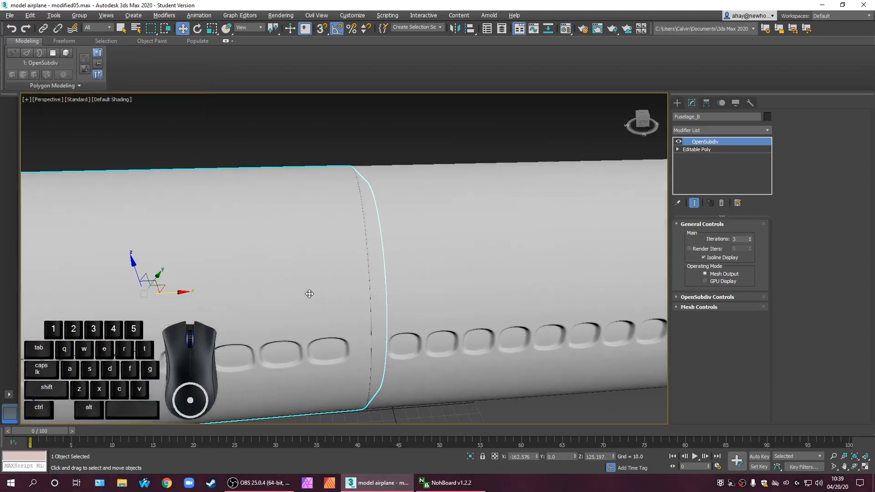
{"action": "scroll", "coordinate": [271, 296], "scroll_direction": "up", "scroll_amount": 2}
{"action": "mouse_move", "coordinate": [137, 294]}
{"action": "left_mouse_down"}
{"action": "mouse_move", "coordinate": [100, 293]}
{"action": "mouse_move", "coordinate": [146, 288]}
{"action": "left_mouse_up"}
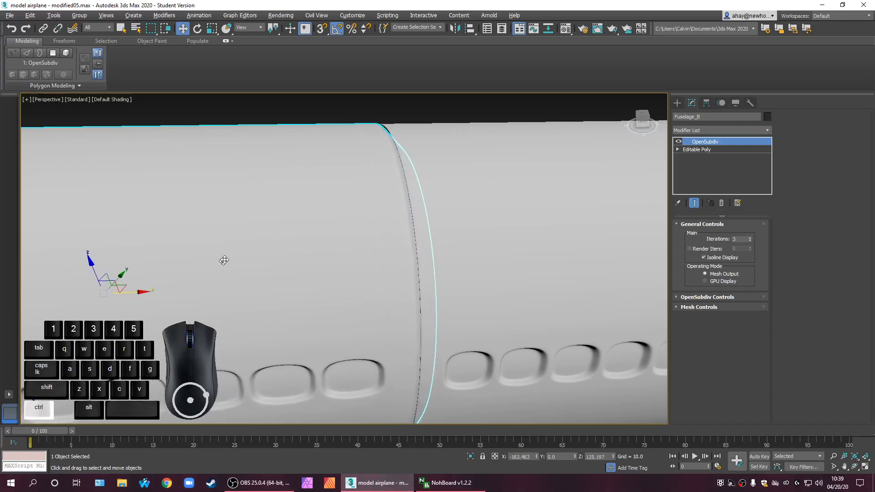
{"action": "middle_click_drag", "start_coordinate": [303, 270], "coordinate": [237, 255], "text": "alt"}
Clear the selection and examine the inside of the joined Fuselage_B and Fuselage_C tubes around their junction
{"action": "left_click", "coordinate": [228, 261]}
{"action": "scroll", "coordinate": [226, 259], "scroll_direction": "up", "scroll_amount": 1}
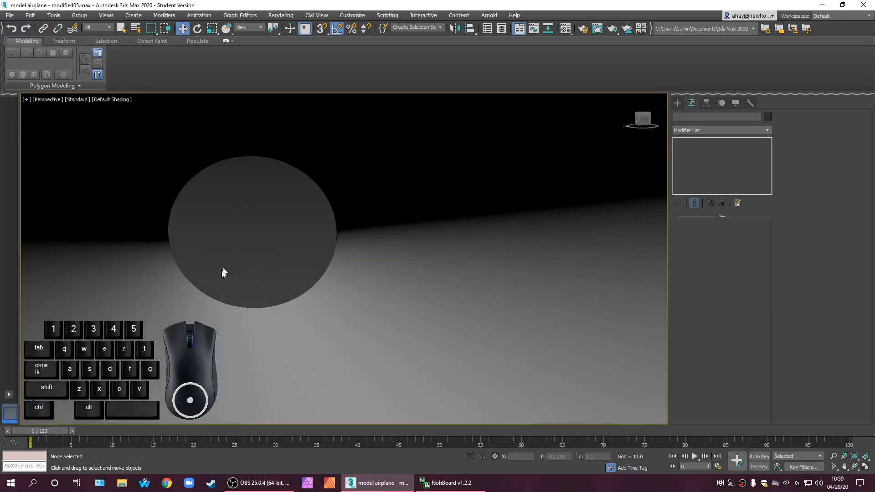
{"action": "scroll", "coordinate": [216, 284], "scroll_direction": "down", "scroll_amount": 1}
{"action": "middle_click_drag", "start_coordinate": [216, 284], "coordinate": [245, 288]}
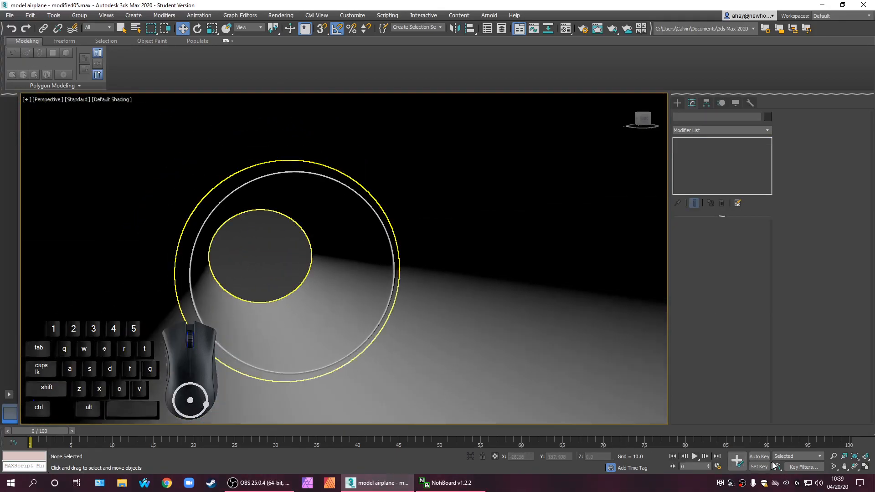
{"action": "left_click", "coordinate": [833, 456]}
{"action": "left_click_drag", "start_coordinate": [401, 343], "coordinate": [415, 334]}
{"action": "middle_click_drag", "start_coordinate": [415, 334], "coordinate": [475, 360]}
{"action": "scroll", "coordinate": [483, 376], "scroll_direction": "up", "scroll_amount": 1}
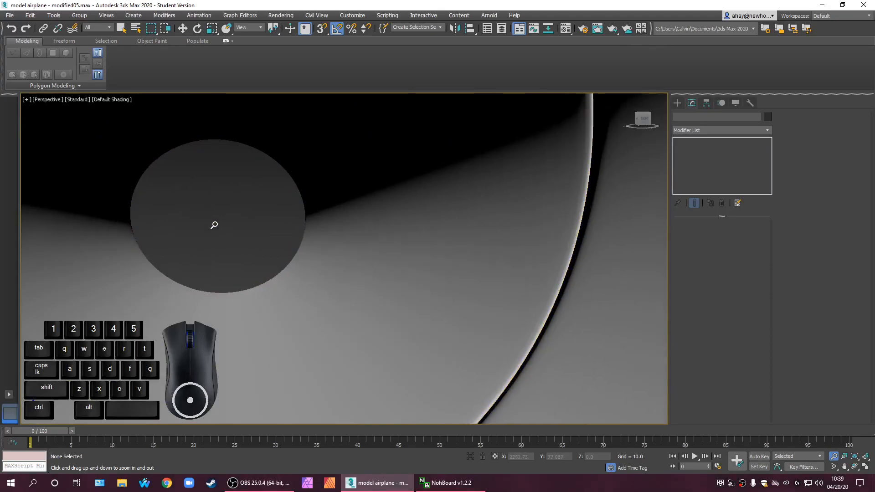
{"action": "left_click_drag", "start_coordinate": [223, 226], "coordinate": [248, 236]}
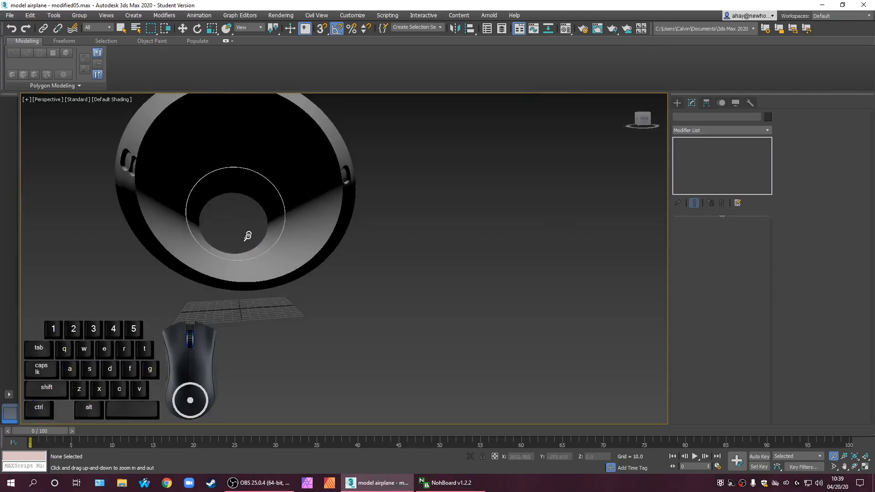
{"action": "right_click", "coordinate": [248, 261]}
{"action": "middle_click_drag", "start_coordinate": [278, 305], "coordinate": [371, 358], "text": "alt"}
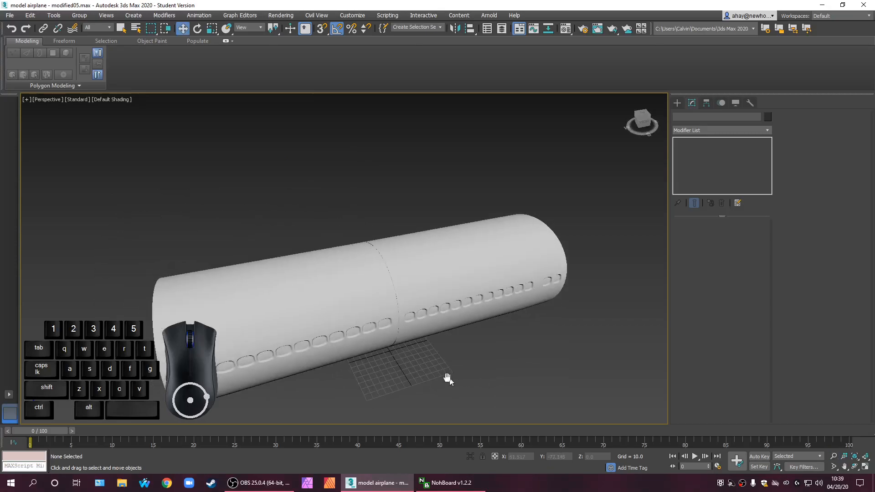
Unhide all airplane parts, hide everything except Fuselage_B and clear the selection
{"action": "right_click", "coordinate": [474, 351]}
{"action": "left_click", "coordinate": [507, 307]}
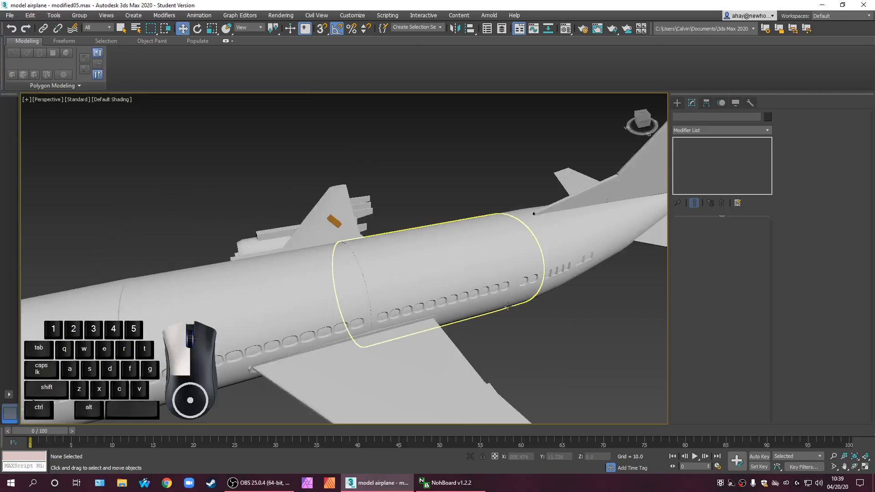
{"action": "scroll", "coordinate": [473, 333], "scroll_direction": "down", "scroll_amount": 5}
{"action": "middle_click_drag", "start_coordinate": [472, 332], "coordinate": [428, 340], "text": "alt"}
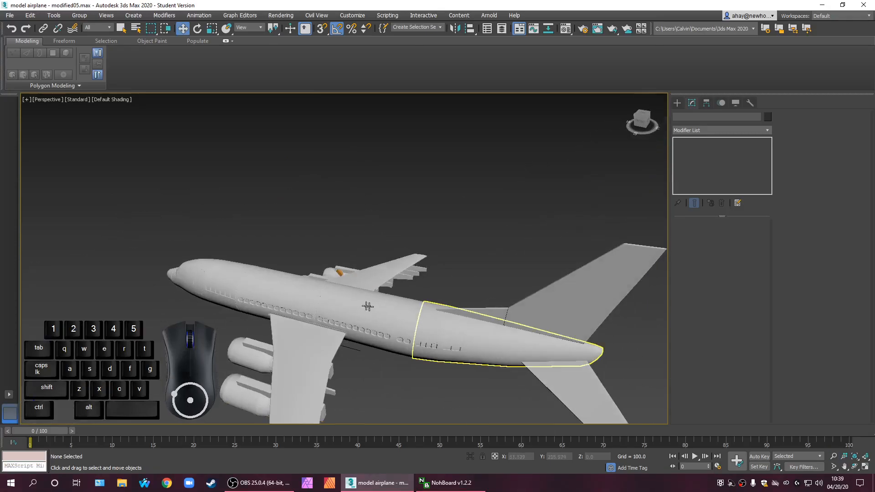
{"action": "left_click", "coordinate": [305, 301]}
{"action": "right_click", "coordinate": [305, 301]}
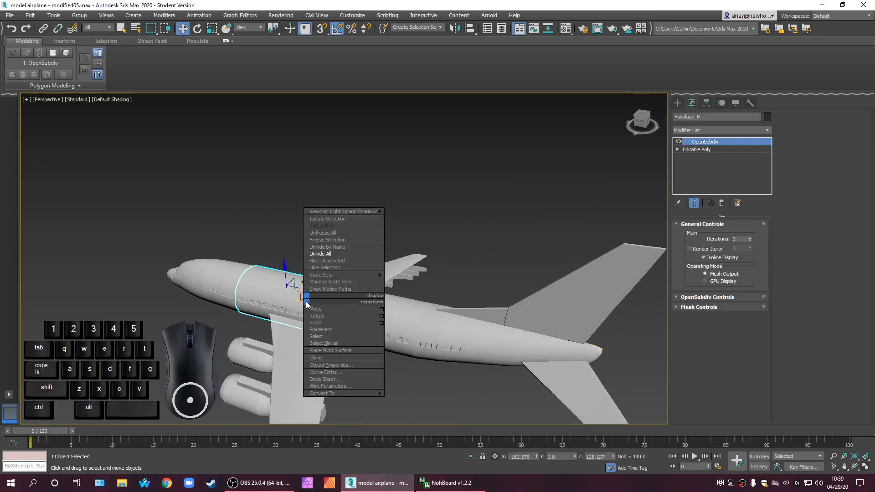
{"action": "left_click", "coordinate": [351, 260]}
{"action": "left_click", "coordinate": [379, 316]}
Display edged faces and open the Editable Poly level beneath Fuselage_B's OpenSubdiv modifier
{"action": "scroll", "coordinate": [344, 325], "scroll_direction": "up", "scroll_amount": 5}
{"action": "key", "text": "F4"}
{"action": "middle_click_drag", "start_coordinate": [345, 325], "coordinate": [273, 342], "text": "alt"}
{"action": "scroll", "coordinate": [240, 328], "scroll_direction": "up", "scroll_amount": 5}
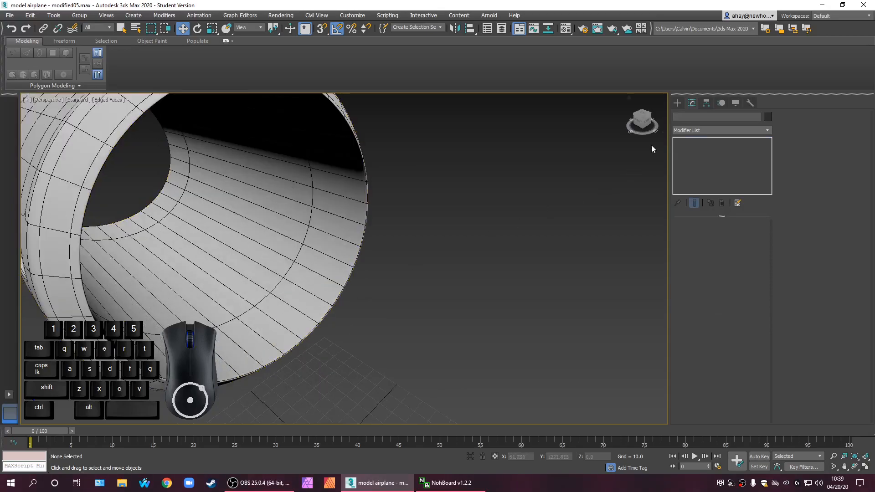
{"action": "left_click_drag", "start_coordinate": [372, 317], "coordinate": [326, 287]}
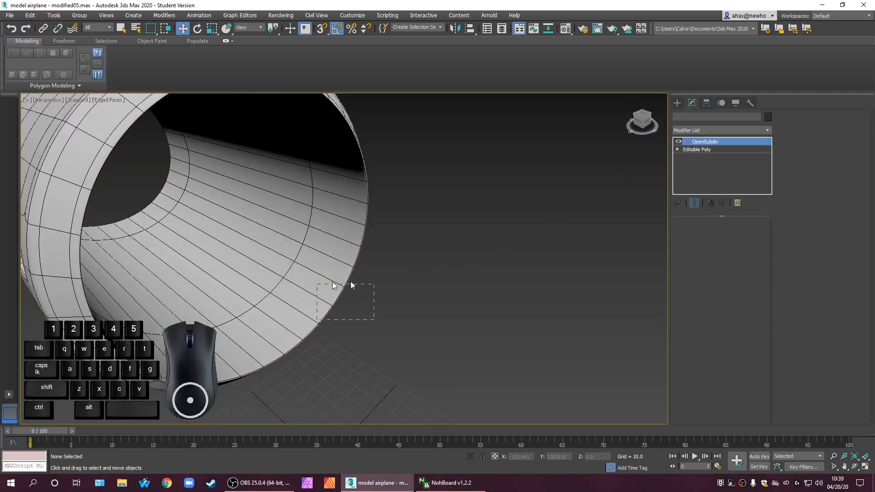
{"action": "left_click", "coordinate": [714, 150]}
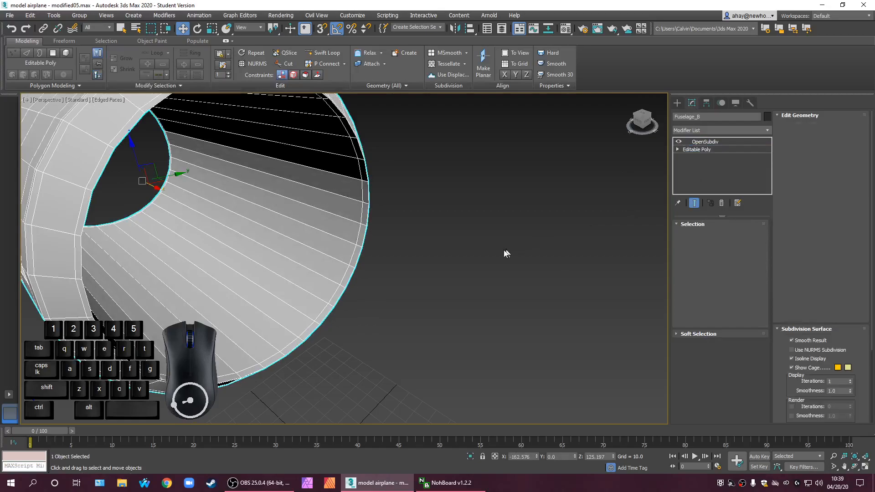
Remove the edge loop between the end window and Fuselage_B's lip together with its vertices, and check that area at vertex level
{"action": "scroll", "coordinate": [255, 392], "scroll_direction": "down", "scroll_amount": 5}
{"action": "middle_click_drag", "start_coordinate": [255, 392], "coordinate": [230, 383], "text": "alt"}
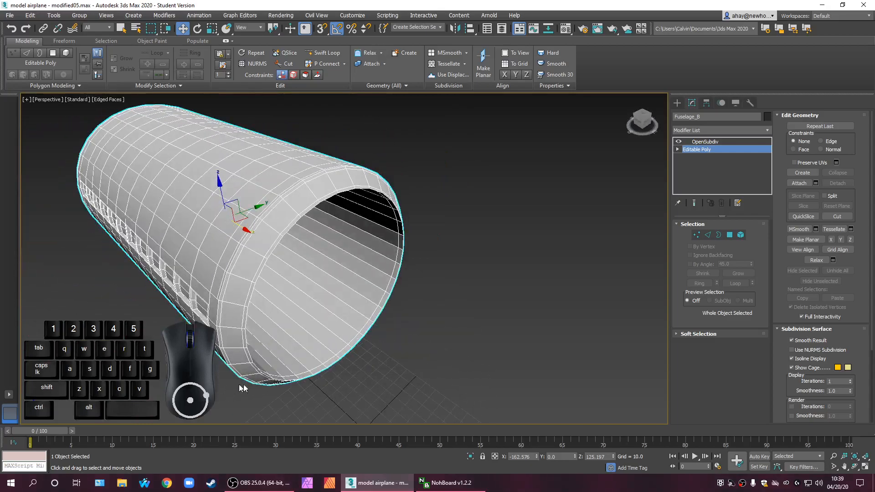
{"action": "scroll", "coordinate": [333, 365], "scroll_direction": "up", "scroll_amount": 5}
{"action": "middle_click_drag", "start_coordinate": [285, 409], "coordinate": [341, 394], "text": "alt"}
{"action": "scroll", "coordinate": [314, 355], "scroll_direction": "up", "scroll_amount": 2}
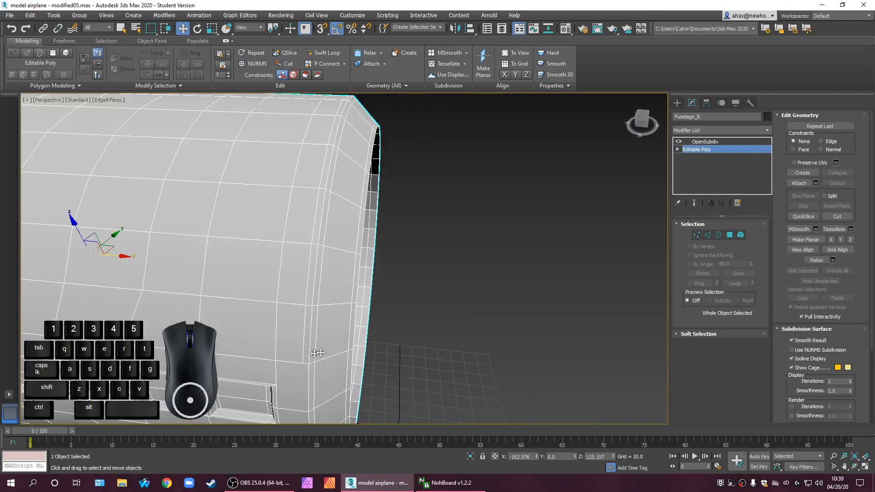
{"action": "left_click", "coordinate": [709, 235]}
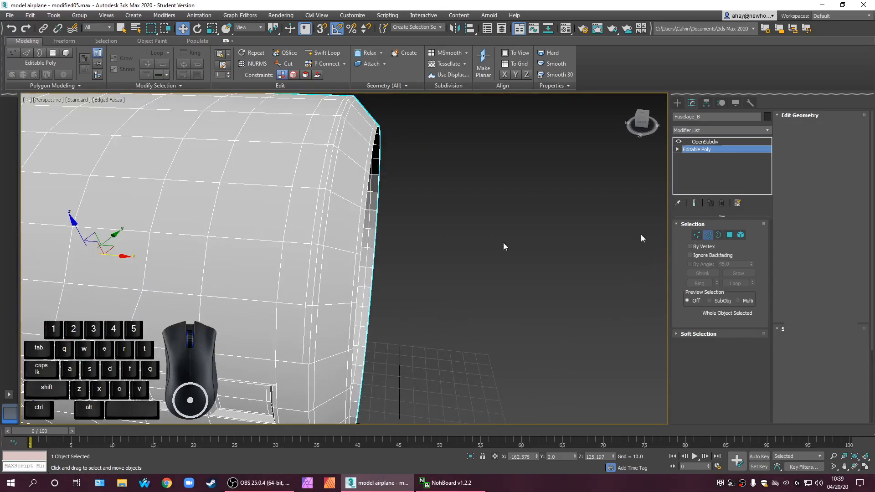
{"action": "left_click", "coordinate": [305, 335]}
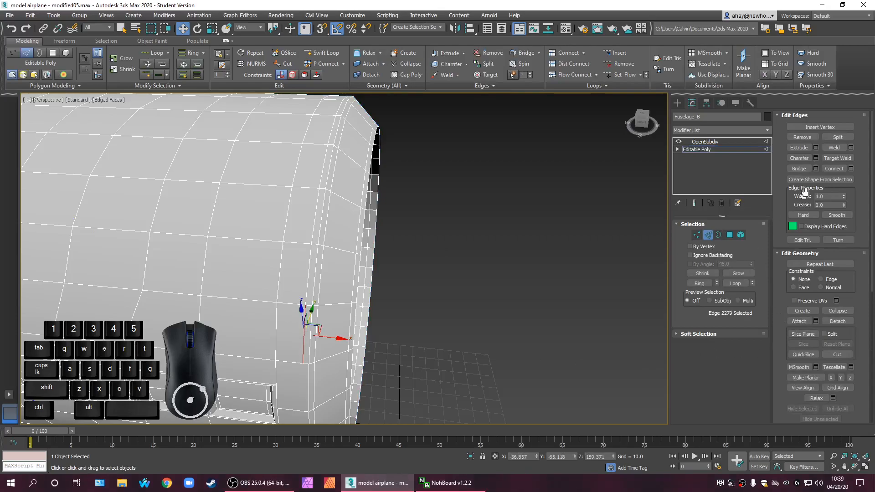
{"action": "left_click", "coordinate": [733, 285]}
{"action": "right_click", "coordinate": [307, 278], "text": "ctrl"}
{"action": "left_click", "coordinate": [297, 292], "text": "ctrl"}
{"action": "middle_click_drag", "start_coordinate": [449, 323], "coordinate": [299, 331], "text": "alt"}
{"action": "scroll", "coordinate": [297, 329], "scroll_direction": "down", "scroll_amount": 5}
{"action": "middle_click_drag", "start_coordinate": [294, 296], "coordinate": [137, 325], "text": "alt"}
{"action": "scroll", "coordinate": [143, 331], "scroll_direction": "up", "scroll_amount": 5}
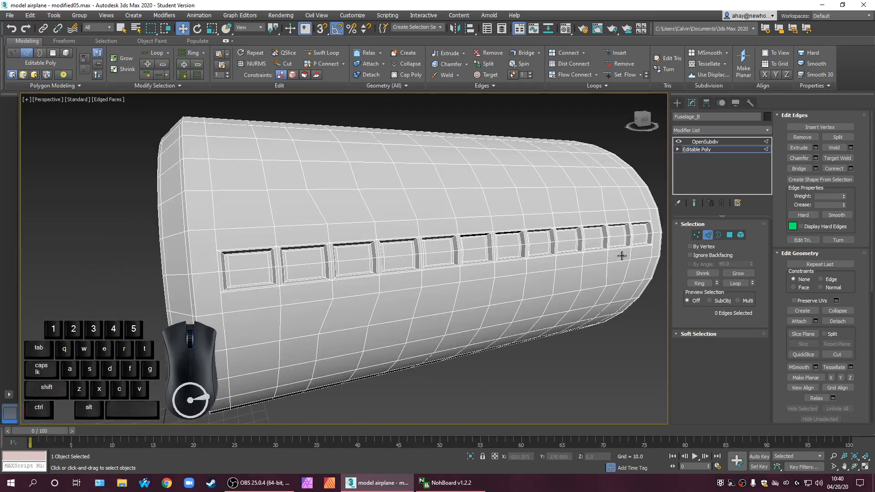
{"action": "left_click", "coordinate": [694, 234]}
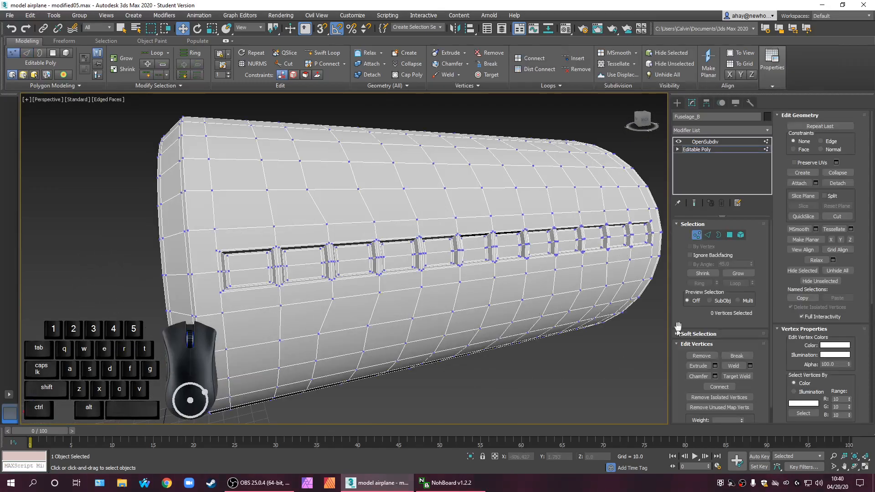
Connect the ring of lengthwise edges between the end window and Fuselage_B's lip with one segment, slid close to the lip
{"action": "left_click", "coordinate": [708, 235]}
{"action": "left_click", "coordinate": [196, 303]}
{"action": "left_click", "coordinate": [200, 258], "text": "ctrl"}
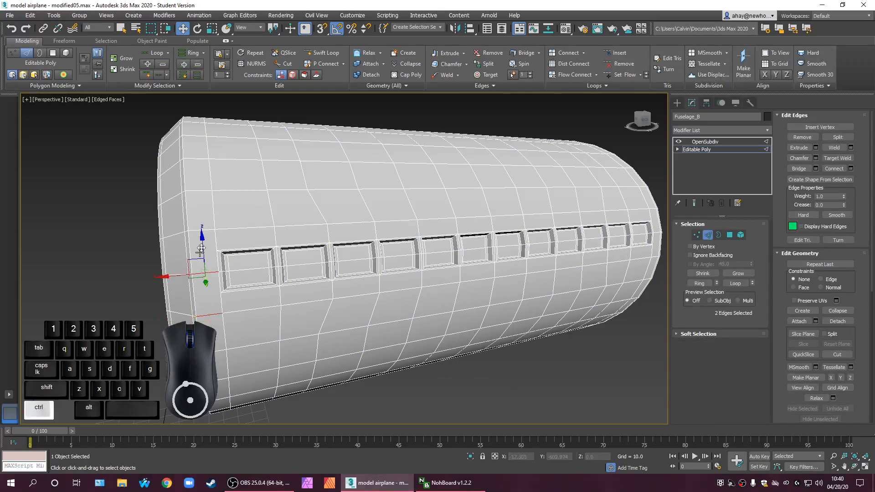
{"action": "left_click", "coordinate": [206, 231], "text": "ctrl"}
{"action": "scroll", "coordinate": [270, 344], "scroll_direction": "down", "scroll_amount": 2, "text": "alt"}
{"action": "middle_click_drag", "start_coordinate": [272, 348], "coordinate": [395, 239], "text": "alt"}
{"action": "scroll", "coordinate": [271, 270], "scroll_direction": "up", "scroll_amount": 1}
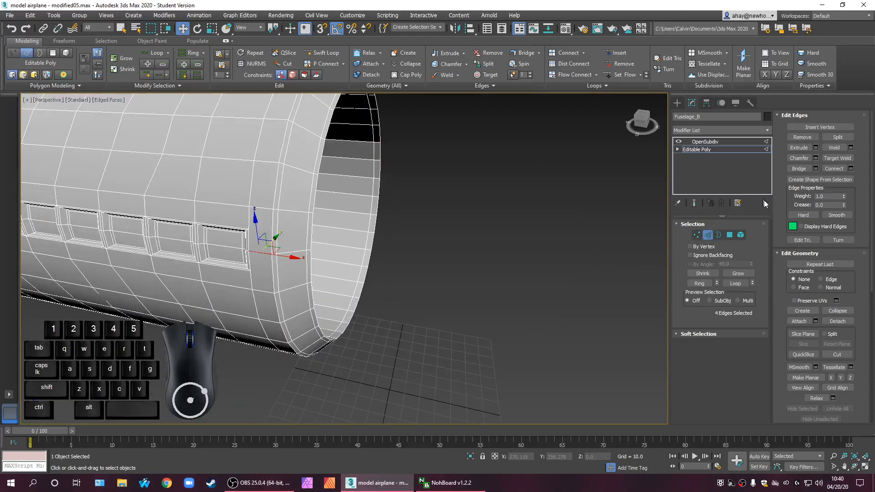
{"action": "left_click", "coordinate": [698, 282]}
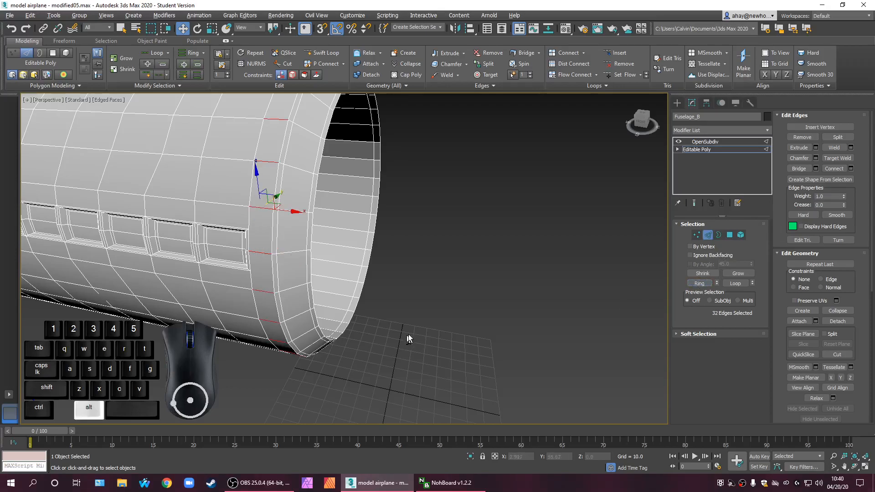
{"action": "middle_click_drag", "start_coordinate": [405, 336], "coordinate": [433, 328], "text": "alt"}
{"action": "middle_click_drag", "start_coordinate": [396, 278], "coordinate": [393, 332]}
{"action": "scroll", "coordinate": [380, 320], "scroll_direction": "up", "scroll_amount": 2}
{"action": "scroll", "coordinate": [381, 321], "scroll_direction": "down", "scroll_amount": 2}
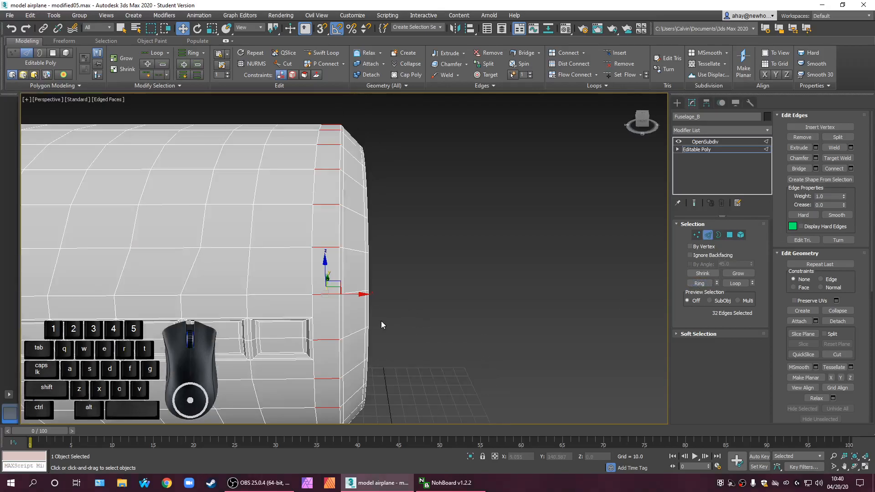
{"action": "left_click", "coordinate": [851, 168]}
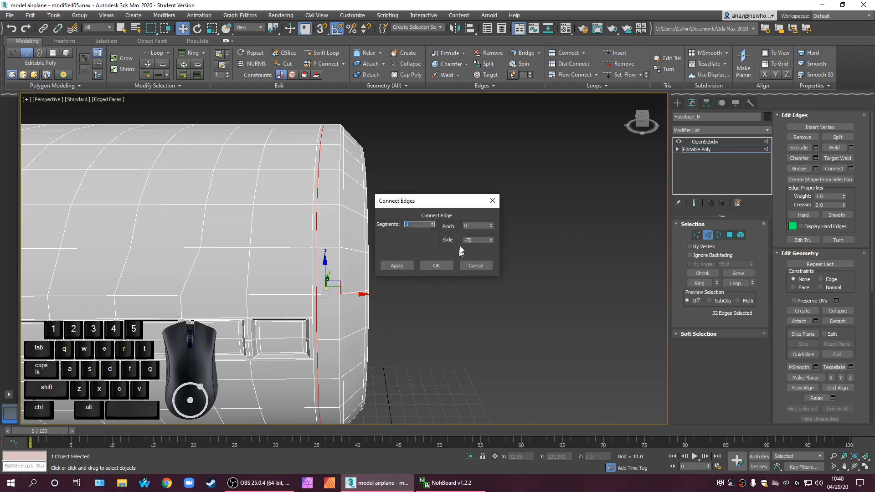
{"action": "left_click", "coordinate": [479, 241]}
{"action": "left_click", "coordinate": [443, 267]}
Turn off edged faces and examine the shading of Fuselage_B's outer surface and inner wall
{"action": "left_click", "coordinate": [723, 142]}
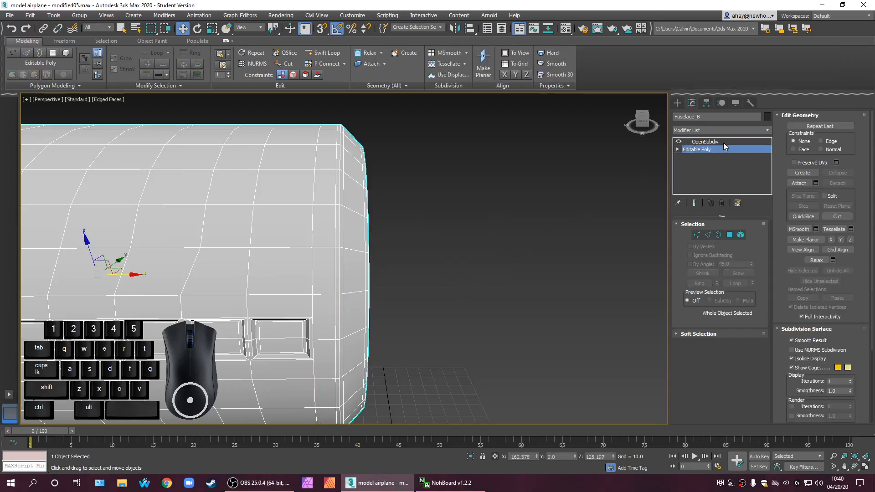
{"action": "key", "text": "F4"}
{"action": "mouse_move", "coordinate": [524, 323]}
{"action": "middle_mouse_down", "text": "alt"}
{"action": "mouse_move", "coordinate": [480, 336]}
{"action": "mouse_move", "coordinate": [410, 331]}
{"action": "mouse_move", "coordinate": [401, 227]}
{"action": "mouse_move", "coordinate": [371, 259]}
{"action": "mouse_move", "coordinate": [324, 250]}
{"action": "mouse_move", "coordinate": [201, 301]}
{"action": "mouse_move", "coordinate": [311, 337]}
{"action": "mouse_move", "coordinate": [373, 342]}
{"action": "mouse_move", "coordinate": [339, 347]}
{"action": "mouse_move", "coordinate": [350, 339]}
{"action": "mouse_move", "coordinate": [337, 328]}
{"action": "middle_mouse_up", "text": "alt"}
{"action": "scroll", "coordinate": [360, 347], "scroll_direction": "down", "scroll_amount": 4}
{"action": "left_click", "coordinate": [702, 152]}
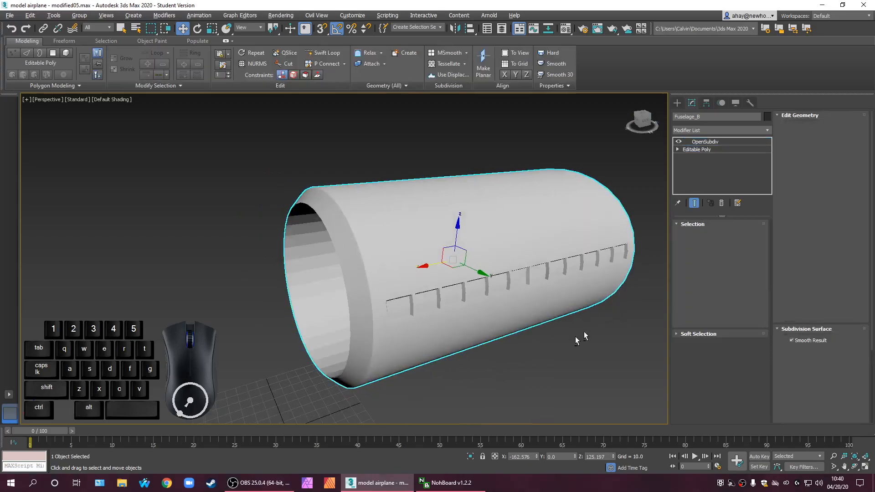
{"action": "middle_click_drag", "start_coordinate": [583, 332], "coordinate": [504, 359], "text": "alt"}
{"action": "key", "text": "F4"}
{"action": "middle_click_drag", "start_coordinate": [410, 395], "coordinate": [457, 392], "text": "alt"}
{"action": "key", "text": "F4"}
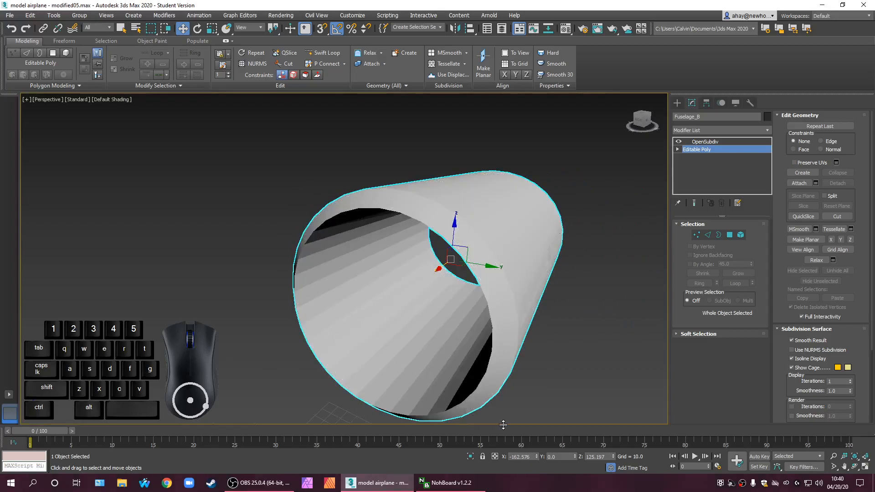
{"action": "middle_click_drag", "start_coordinate": [532, 414], "coordinate": [536, 386], "text": "alt"}
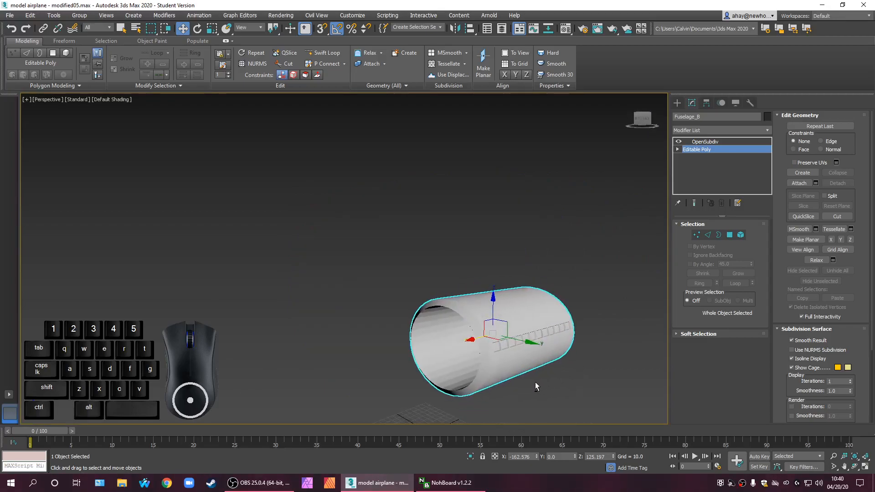
Select Fuselage_B's inner wall polygons by a 45° angle, auto smooth them with a 45 threshold and return to the OpenSubdiv result
{"action": "left_click", "coordinate": [729, 236]}
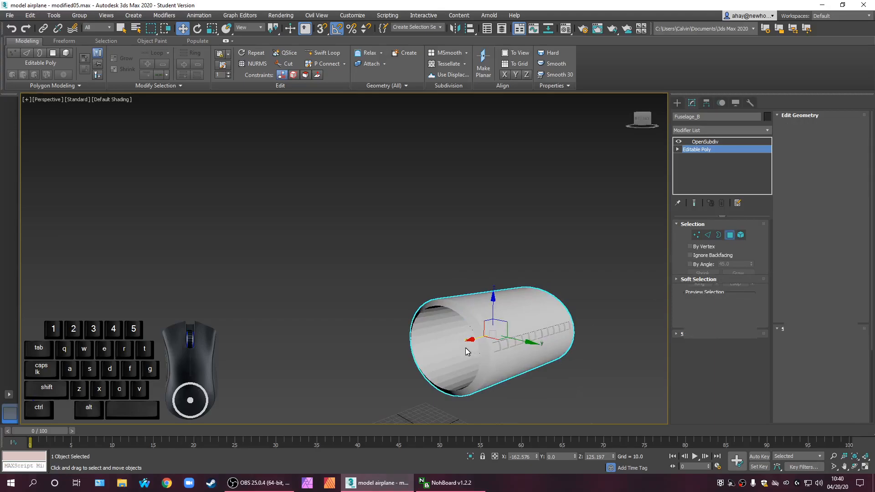
{"action": "left_click", "coordinate": [463, 348]}
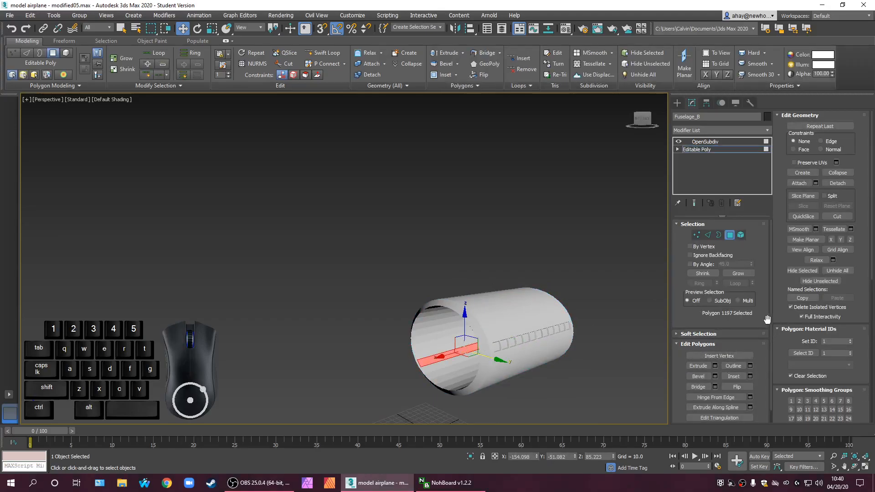
{"action": "scroll", "coordinate": [872, 221], "scroll_direction": "down", "scroll_amount": 5}
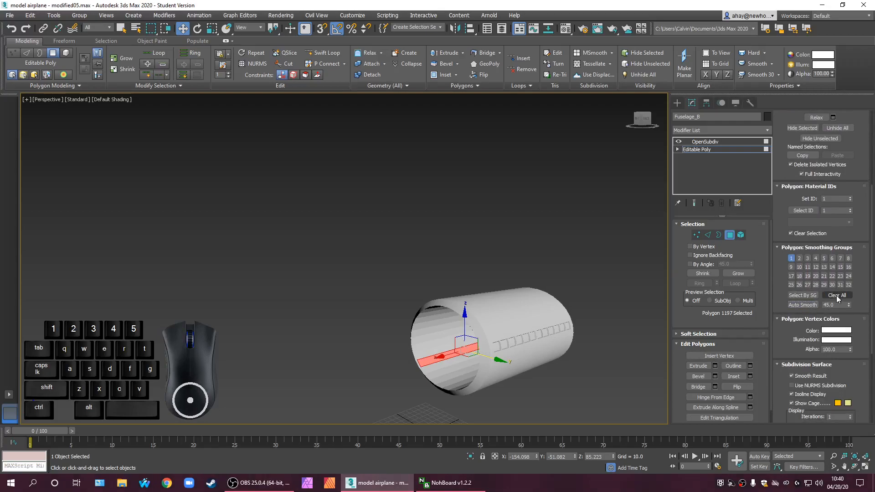
{"action": "left_click", "coordinate": [802, 306]}
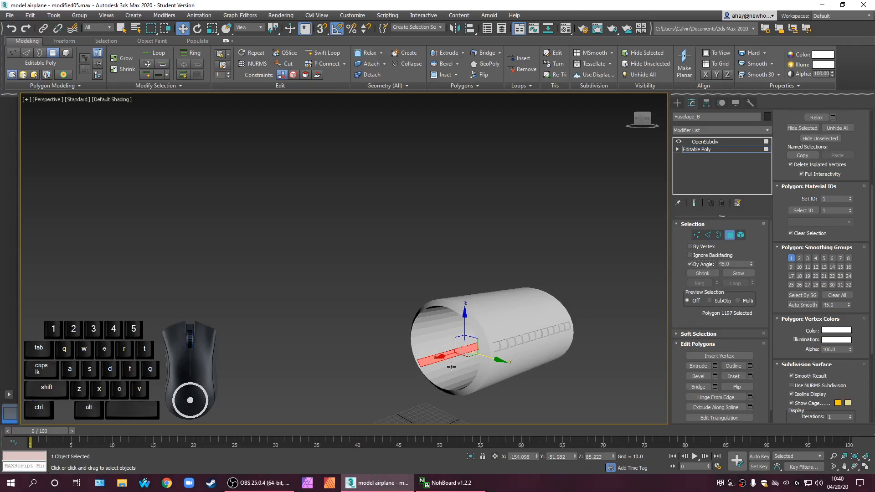
{"action": "left_click", "coordinate": [451, 367]}
{"action": "left_click", "coordinate": [813, 304]}
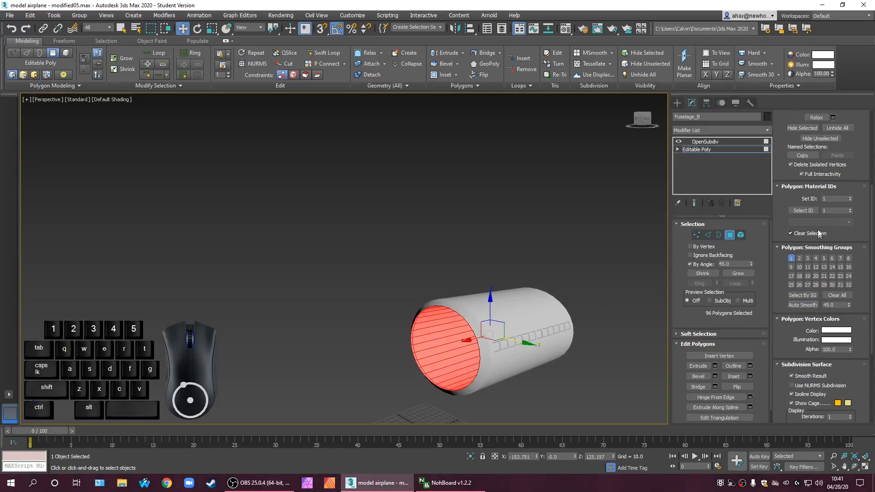
{"action": "left_click", "coordinate": [713, 141]}
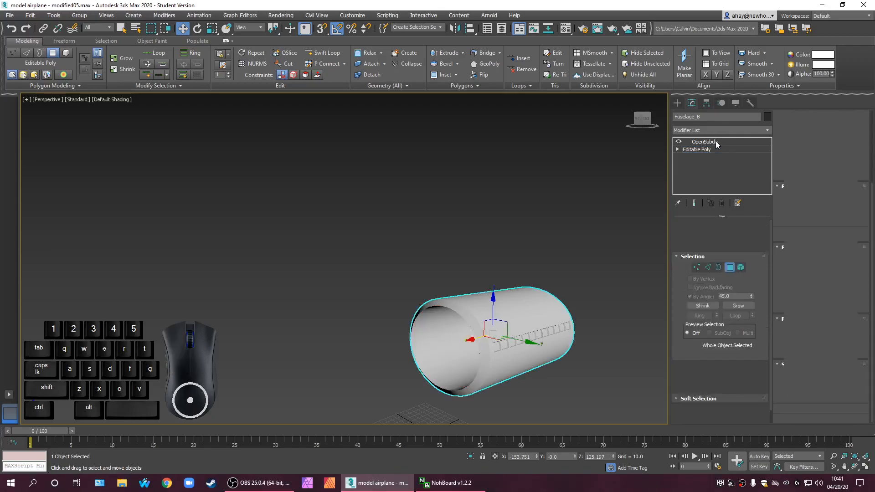
{"action": "left_click", "coordinate": [551, 383]}
Examine Fuselage_B's smoothed open end and unhide all airplane parts
{"action": "scroll", "coordinate": [493, 390], "scroll_direction": "up", "scroll_amount": 4}
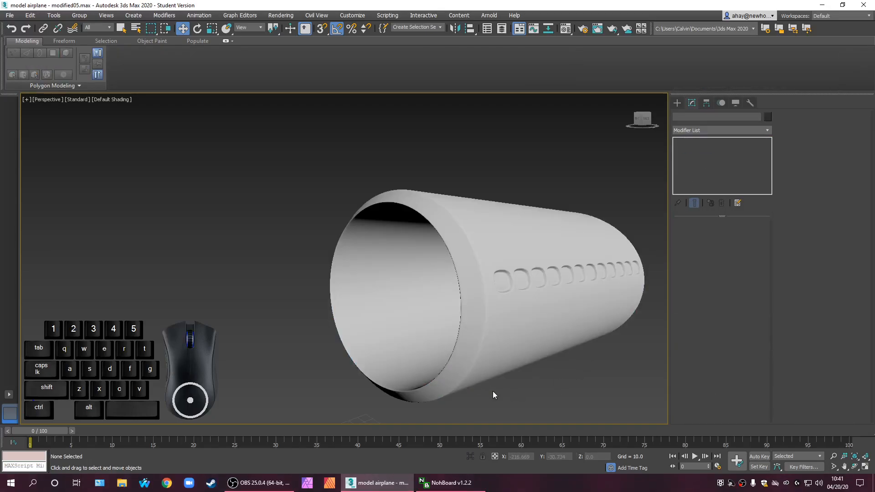
{"action": "key", "text": "F4"}
{"action": "key", "text": "F4"}
{"action": "middle_click_drag", "start_coordinate": [487, 406], "coordinate": [487, 352], "text": "alt"}
{"action": "scroll", "coordinate": [524, 319], "scroll_direction": "up", "scroll_amount": 3}
{"action": "right_click", "coordinate": [572, 303]}
{"action": "left_click", "coordinate": [606, 262]}
{"action": "scroll", "coordinate": [532, 302], "scroll_direction": "down", "scroll_amount": 5}
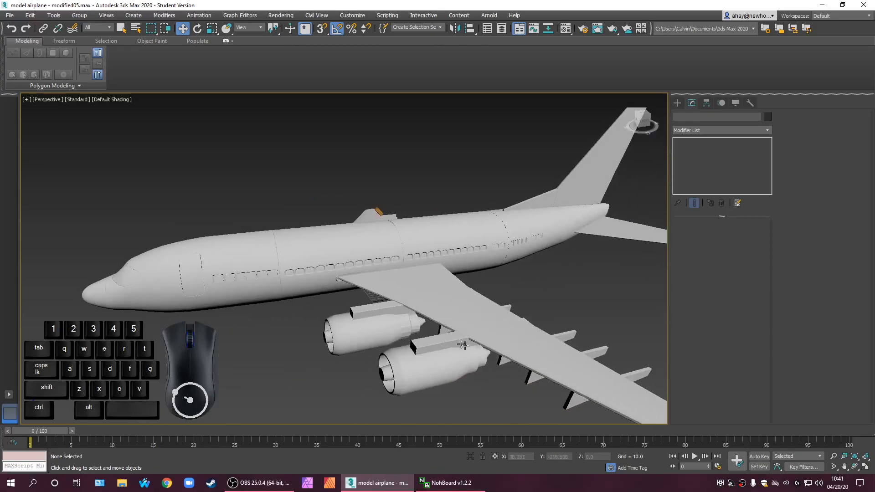
{"action": "left_click", "coordinate": [361, 250]}
{"action": "left_click", "coordinate": [418, 236], "text": "ctrl"}
{"action": "right_click", "coordinate": [424, 233], "text": "ctrl"}
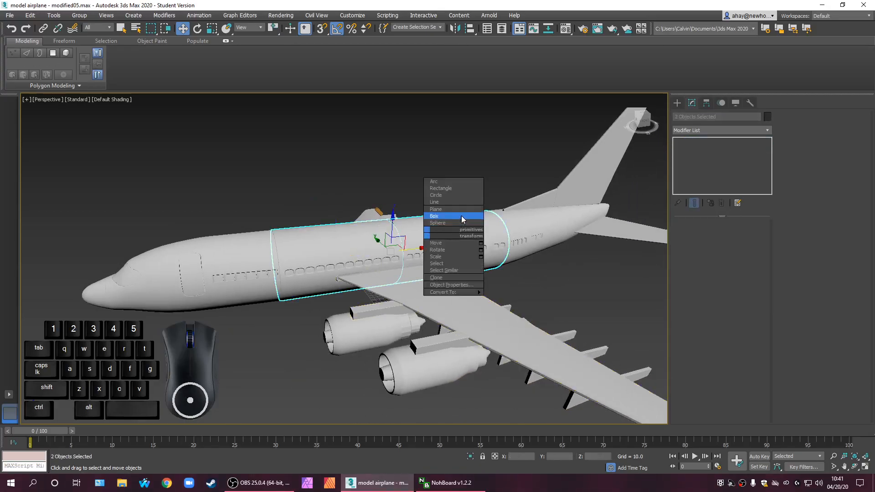
{"action": "left_click", "coordinate": [547, 299]}
{"action": "left_click", "coordinate": [431, 230]}
{"action": "left_click", "coordinate": [510, 276]}
Select Fuselage_B and Fuselage_C together and hide all unselected parts
{"action": "left_click", "coordinate": [431, 240]}
{"action": "left_click", "coordinate": [343, 246], "text": "ctrl"}
{"action": "right_click", "coordinate": [342, 247], "text": "ctrl"}
{"action": "right_click", "coordinate": [343, 246]}
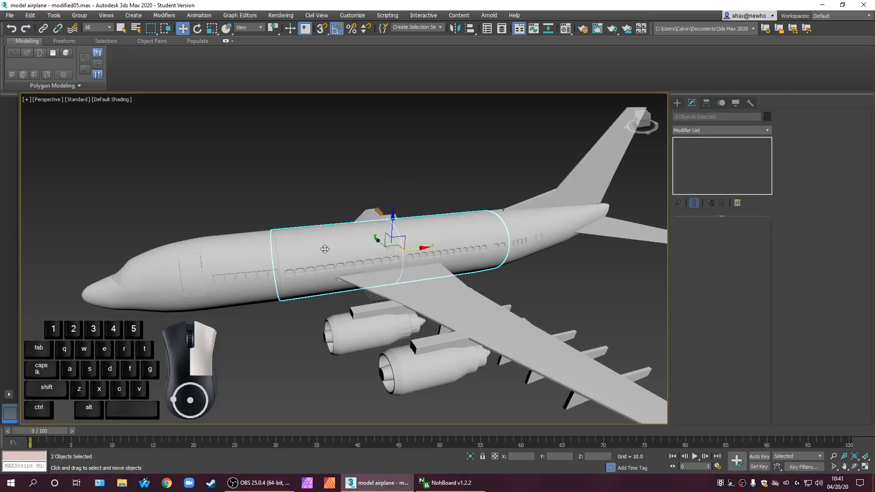
{"action": "right_click", "coordinate": [343, 247]}
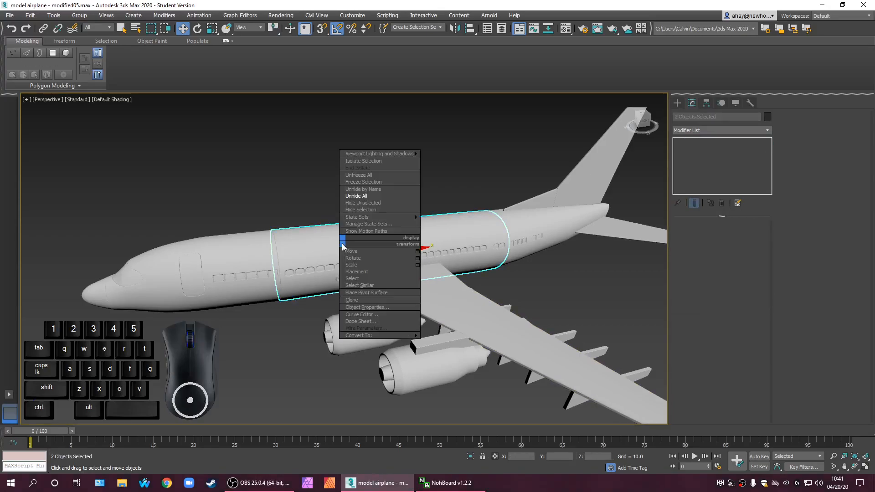
{"action": "left_click", "coordinate": [375, 205]}
Clear the selection and examine the joined Fuselage_B and Fuselage_C tubes from inside and outside
{"action": "middle_click_drag", "start_coordinate": [512, 289], "coordinate": [474, 281], "text": "alt"}
{"action": "left_click", "coordinate": [472, 281]}
{"action": "scroll", "coordinate": [412, 267], "scroll_direction": "up", "scroll_amount": 3}
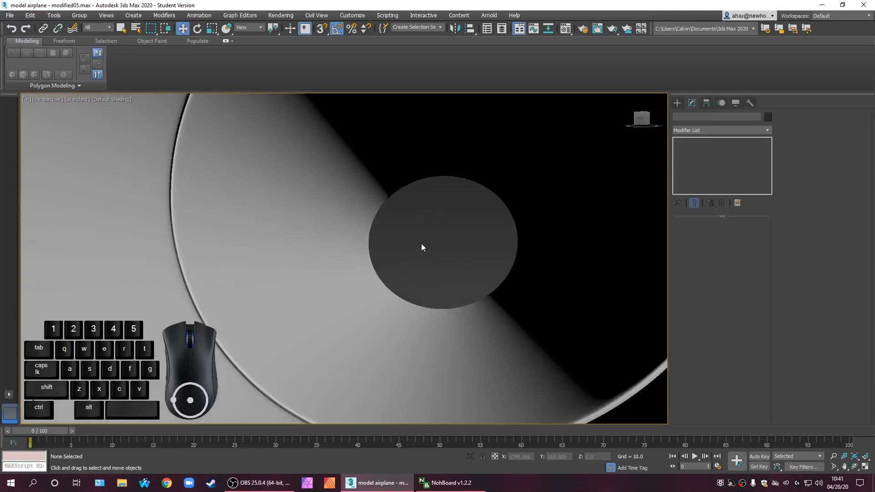
{"action": "scroll", "coordinate": [421, 244], "scroll_direction": "down", "scroll_amount": 8}
{"action": "middle_click_drag", "start_coordinate": [433, 278], "coordinate": [495, 293], "text": "alt"}
{"action": "scroll", "coordinate": [338, 221], "scroll_direction": "up", "scroll_amount": 3}
{"action": "middle_click_drag", "start_coordinate": [338, 221], "coordinate": [240, 231], "text": "alt"}
Switch to the four-viewport layout and unhide all airplane parts
{"action": "key", "text": "alt+w"}
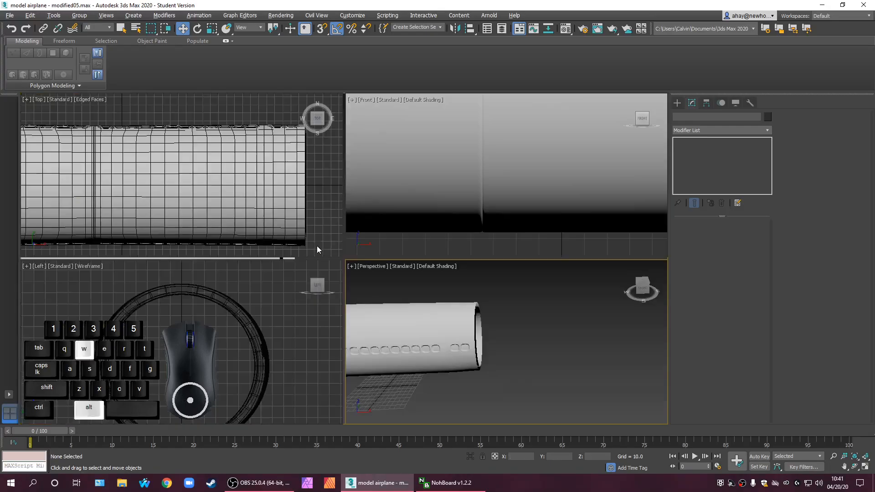
{"action": "scroll", "coordinate": [397, 231], "scroll_direction": "down", "scroll_amount": 2}
{"action": "scroll", "coordinate": [280, 218], "scroll_direction": "down", "scroll_amount": 5}
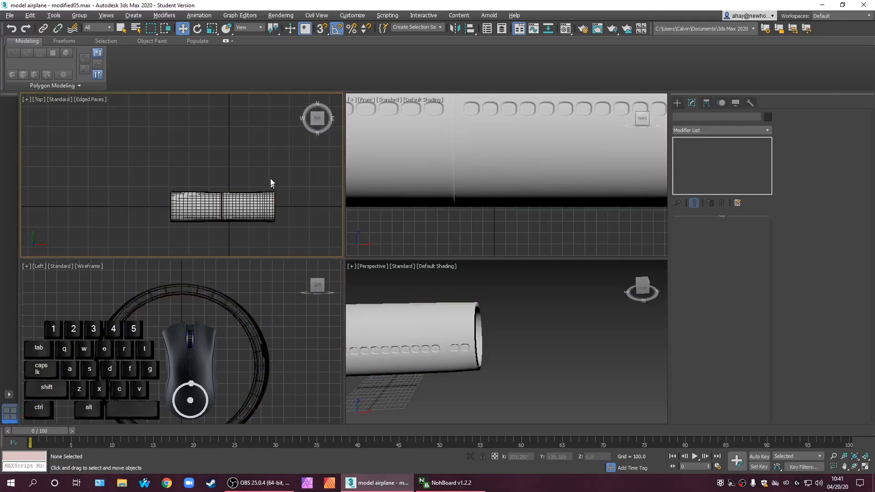
{"action": "right_click", "coordinate": [270, 170]}
{"action": "left_click", "coordinate": [309, 131]}
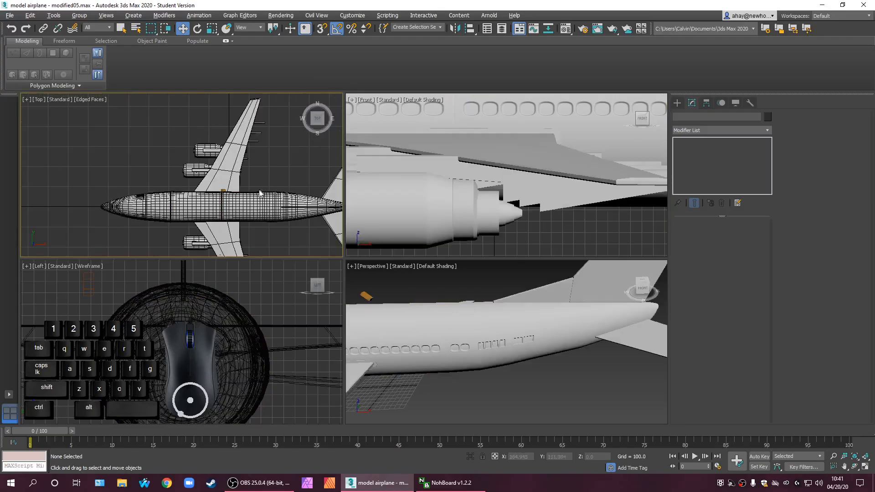
Hide everything except Fuselage_C, the adjoining tail section and the small orange box, and clear the selection
{"action": "middle_click", "coordinate": [439, 303]}
{"action": "scroll", "coordinate": [439, 303], "scroll_direction": "down", "scroll_amount": 2}
{"action": "middle_click_drag", "start_coordinate": [445, 302], "coordinate": [524, 351], "text": "alt"}
{"action": "left_click", "coordinate": [501, 368]}
{"action": "scroll", "coordinate": [525, 351], "scroll_direction": "up", "scroll_amount": 4}
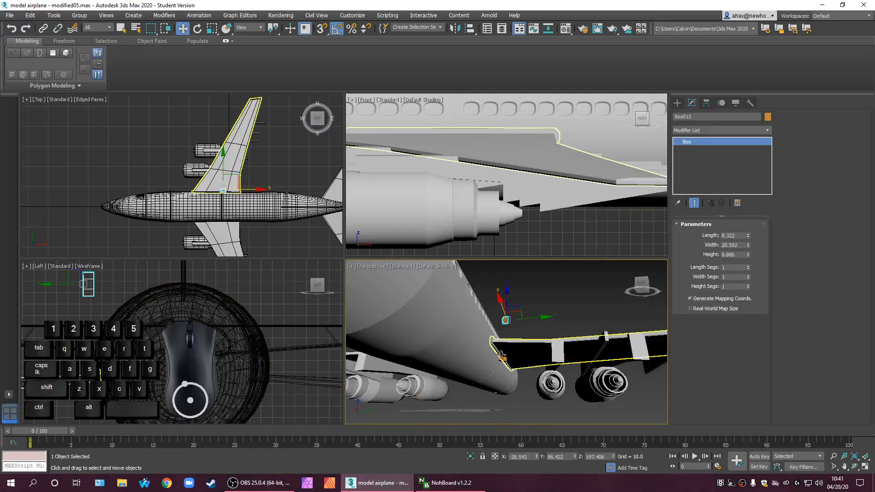
{"action": "left_click", "coordinate": [503, 359], "text": "ctrl"}
{"action": "middle_click_drag", "start_coordinate": [503, 388], "coordinate": [500, 380], "text": "alt"}
{"action": "scroll", "coordinate": [483, 378], "scroll_direction": "down", "scroll_amount": 3}
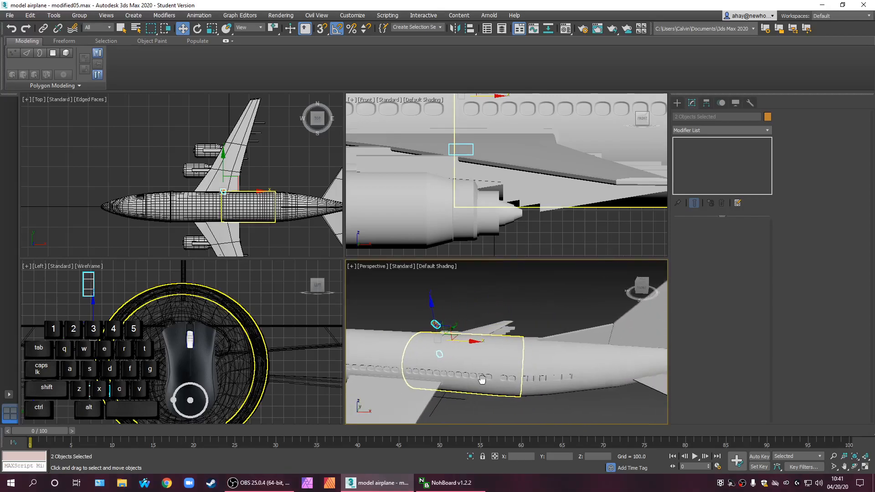
{"action": "left_click", "coordinate": [499, 357], "text": "ctrl"}
{"action": "left_click", "coordinate": [558, 364], "text": "ctrl"}
{"action": "right_click", "coordinate": [559, 363]}
{"action": "left_click", "coordinate": [584, 322]}
{"action": "left_click", "coordinate": [541, 306]}
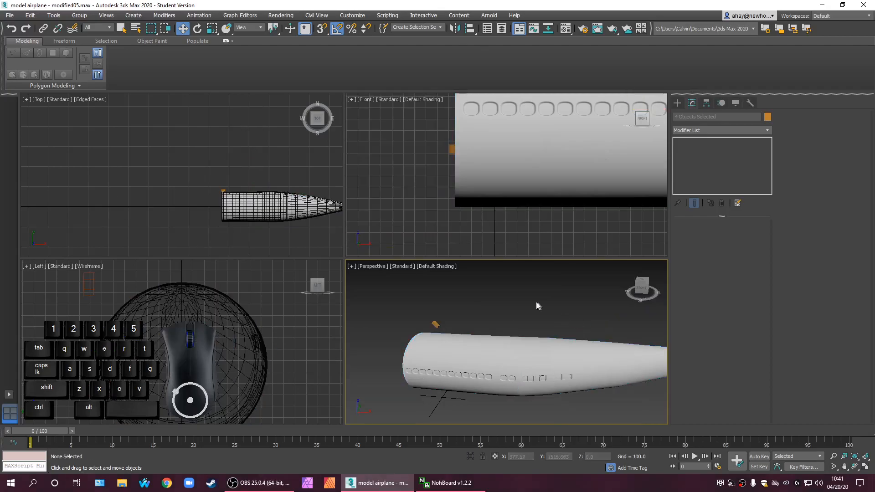
Select the tapered tail section of the fuselage and hide it
{"action": "left_click", "coordinate": [575, 362]}
{"action": "right_click", "coordinate": [578, 364]}
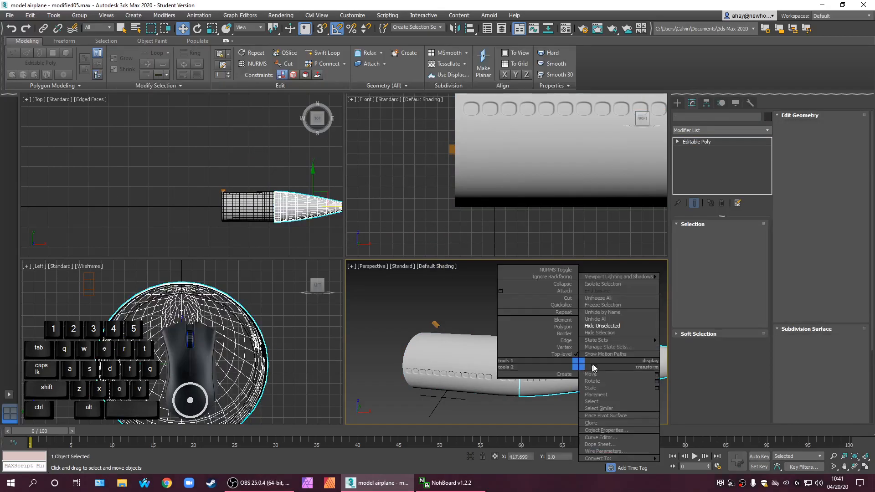
{"action": "left_click", "coordinate": [606, 332]}
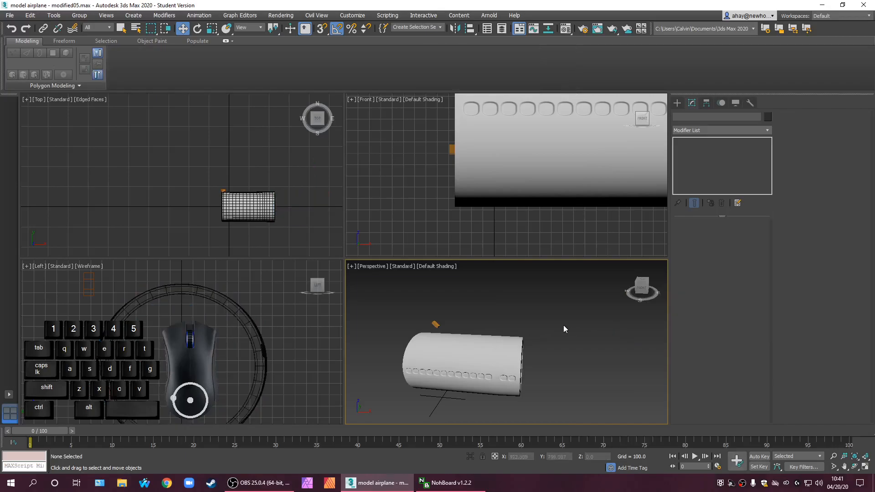
Select both small orange boxes and move them along X to the open rear end of Fuselage_C
{"action": "left_click_drag", "start_coordinate": [72, 277], "coordinate": [100, 293]}
{"action": "left_click_drag", "start_coordinate": [82, 382], "coordinate": [93, 395], "text": "ctrl"}
{"action": "right_click", "coordinate": [502, 178]}
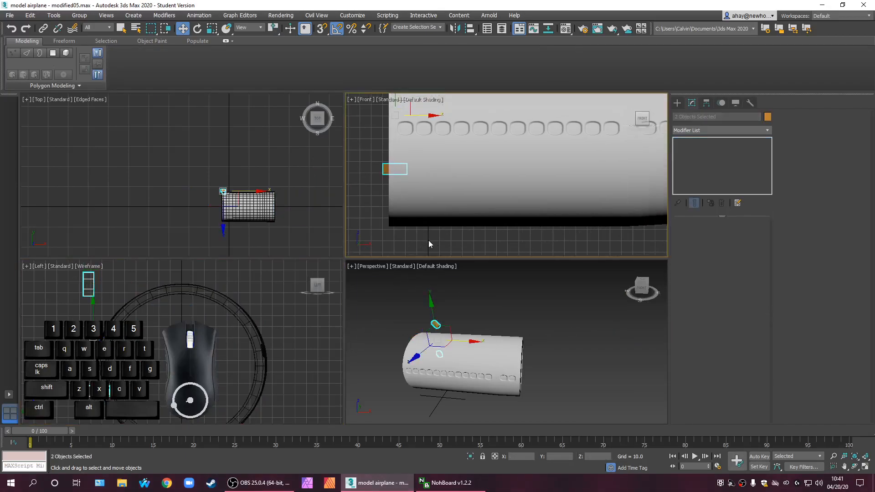
{"action": "scroll", "coordinate": [503, 178], "scroll_direction": "down", "scroll_amount": 5}
{"action": "left_click_drag", "start_coordinate": [502, 178], "coordinate": [588, 175]}
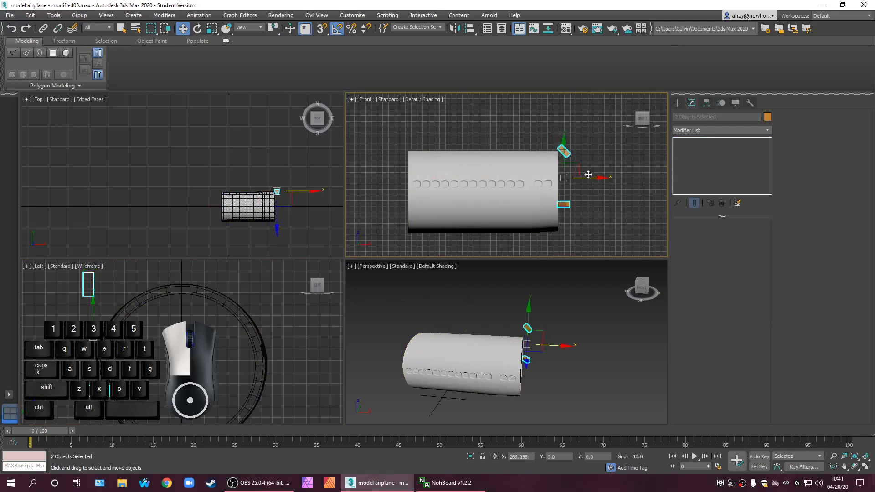
{"action": "left_click", "coordinate": [581, 181]}
{"action": "scroll", "coordinate": [540, 160], "scroll_direction": "up", "scroll_amount": 4}
{"action": "middle_click_drag", "start_coordinate": [541, 161], "coordinate": [486, 192]}
Select the open rear border of Fuselage_C's lip and move it outward along X to about 235
{"action": "left_click", "coordinate": [454, 230]}
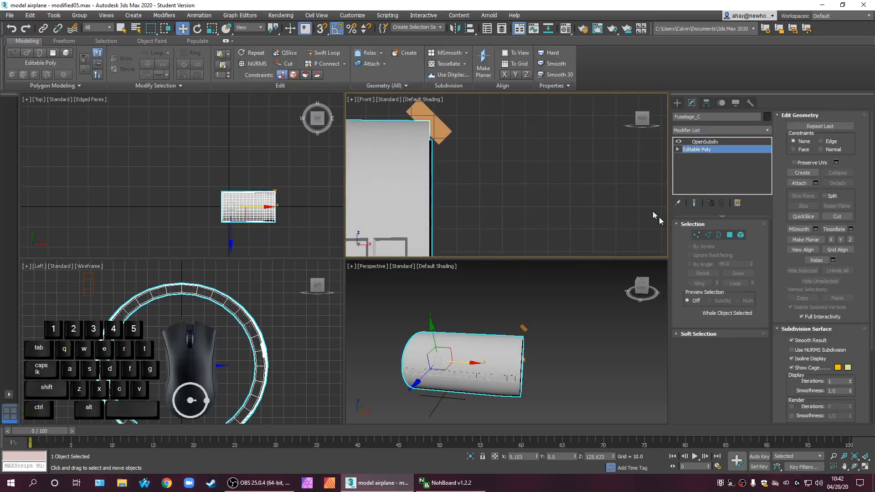
{"action": "left_click", "coordinate": [696, 234]}
{"action": "left_click", "coordinate": [719, 234]}
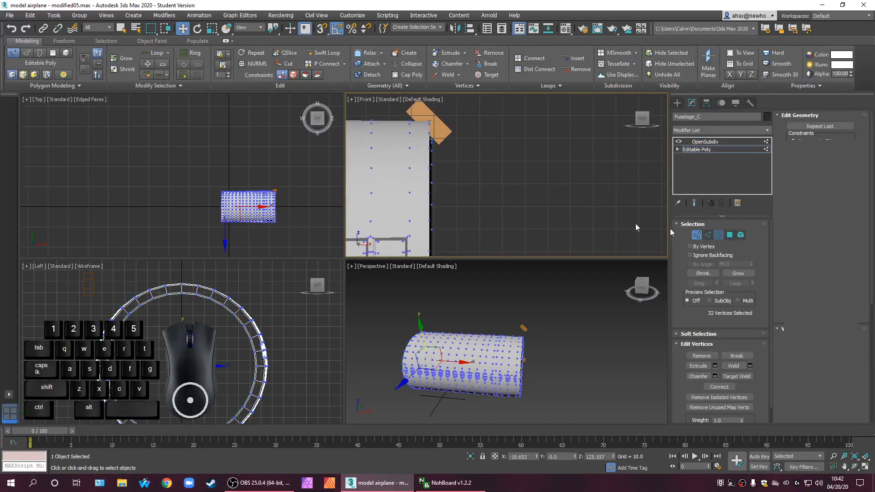
{"action": "left_click", "coordinate": [432, 181]}
{"action": "scroll", "coordinate": [444, 173], "scroll_direction": "down", "scroll_amount": 4}
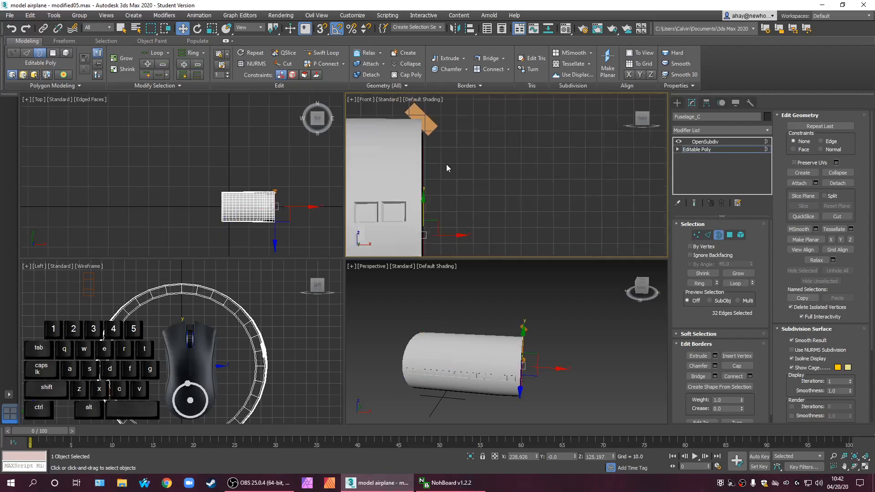
{"action": "left_click_drag", "start_coordinate": [466, 212], "coordinate": [465, 214]}
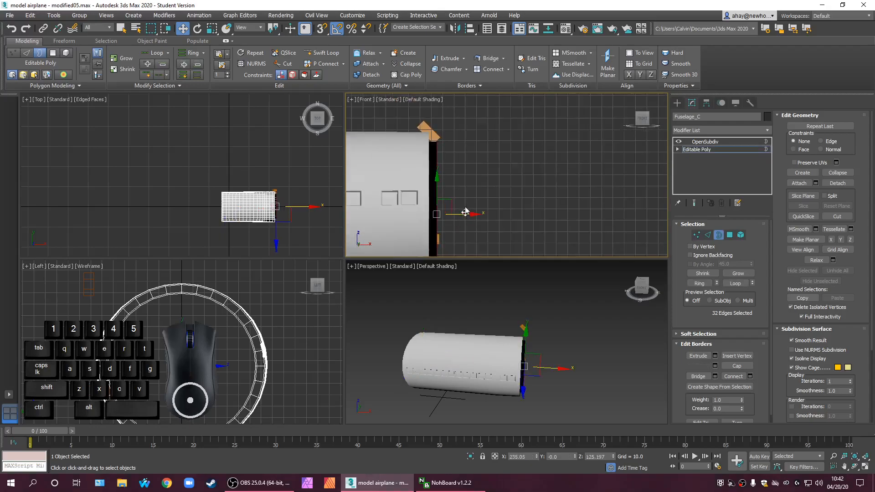
{"action": "left_click", "coordinate": [463, 173]}
{"action": "scroll", "coordinate": [438, 124], "scroll_direction": "up", "scroll_amount": 8}
{"action": "middle_click_drag", "start_coordinate": [475, 167], "coordinate": [537, 176], "text": "alt"}
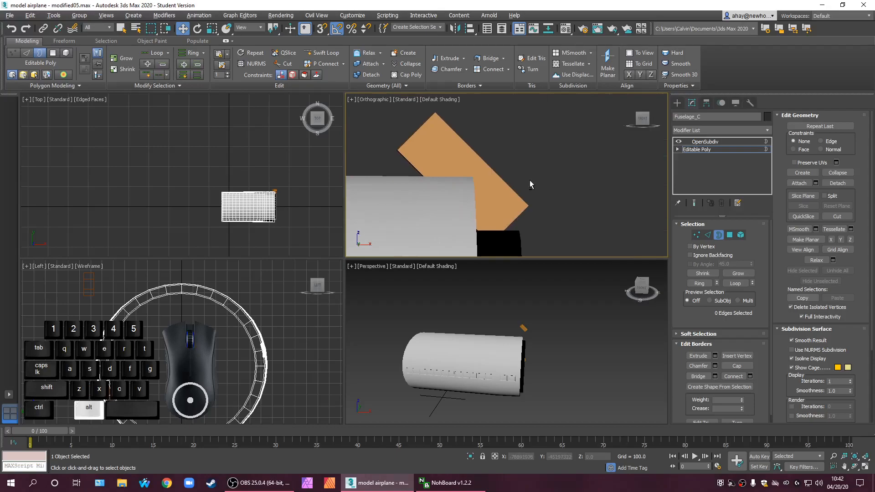
Shift the tilted orange box outward along X, clear of the gap between Fuselage_C's wall end and lip
{"action": "key", "text": "alt+w"}
{"action": "scroll", "coordinate": [515, 184], "scroll_direction": "down", "scroll_amount": 3}
{"action": "left_click", "coordinate": [677, 104]}
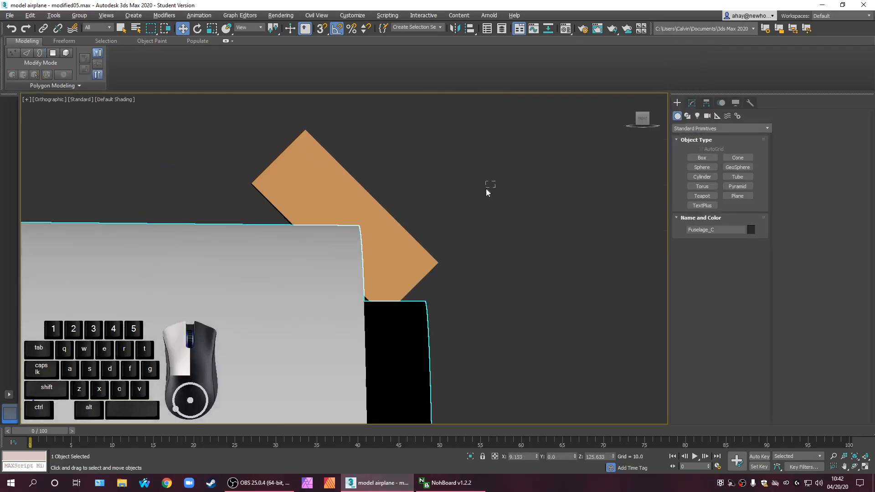
{"action": "left_click", "coordinate": [423, 249]}
{"action": "left_click_drag", "start_coordinate": [358, 211], "coordinate": [425, 212]}
{"action": "left_click", "coordinate": [485, 336]}
{"action": "scroll", "coordinate": [414, 293], "scroll_direction": "up", "scroll_amount": 2}
{"action": "key", "text": "alt+w"}
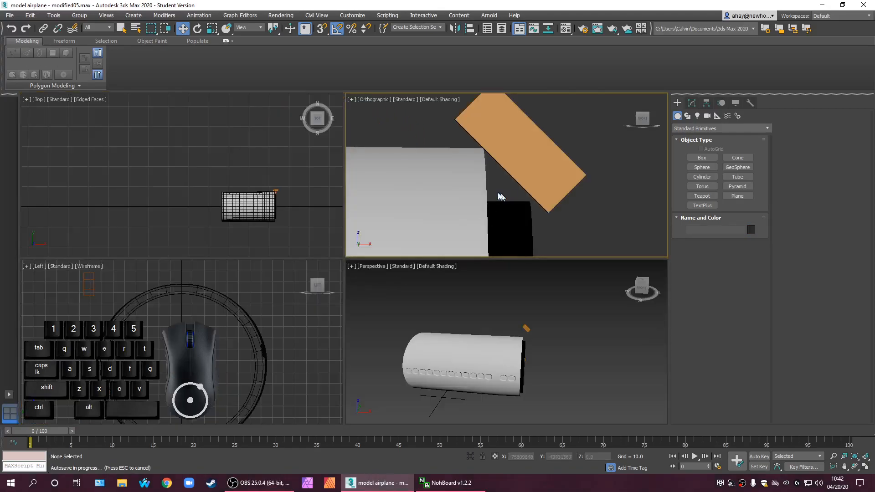
In the front view, move the tilted orange box back along X until its edge meets the outer corner of Fuselage_C's wall
{"action": "scroll", "coordinate": [484, 191], "scroll_direction": "down", "scroll_amount": 2}
{"action": "key", "text": "f"}
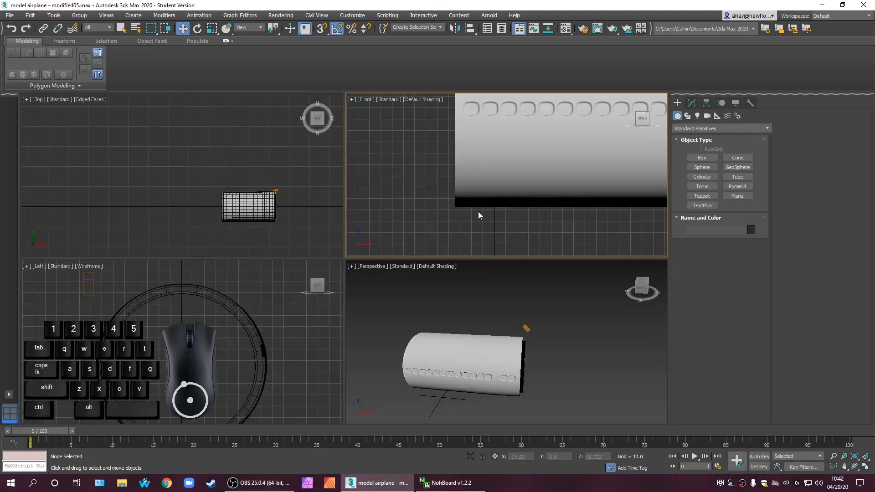
{"action": "scroll", "coordinate": [475, 213], "scroll_direction": "down", "scroll_amount": 5}
{"action": "scroll", "coordinate": [525, 190], "scroll_direction": "up", "scroll_amount": 6}
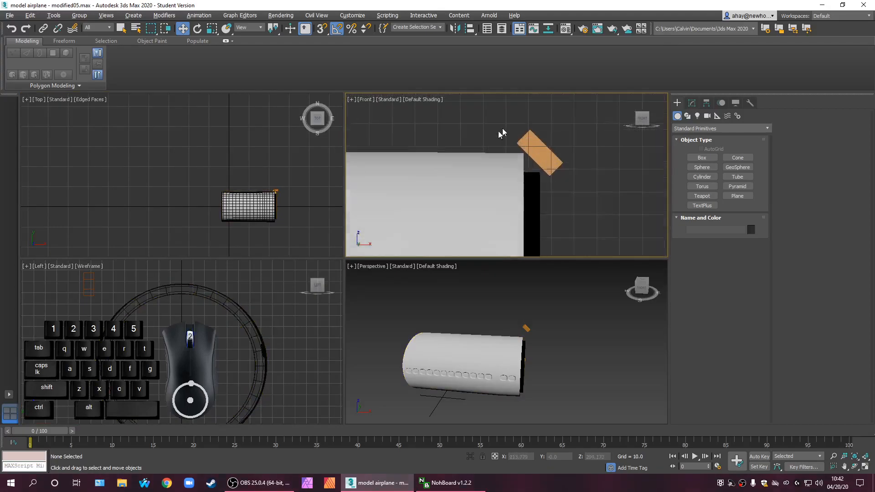
{"action": "scroll", "coordinate": [560, 190], "scroll_direction": "down", "scroll_amount": 2}
{"action": "key", "text": "alt+w"}
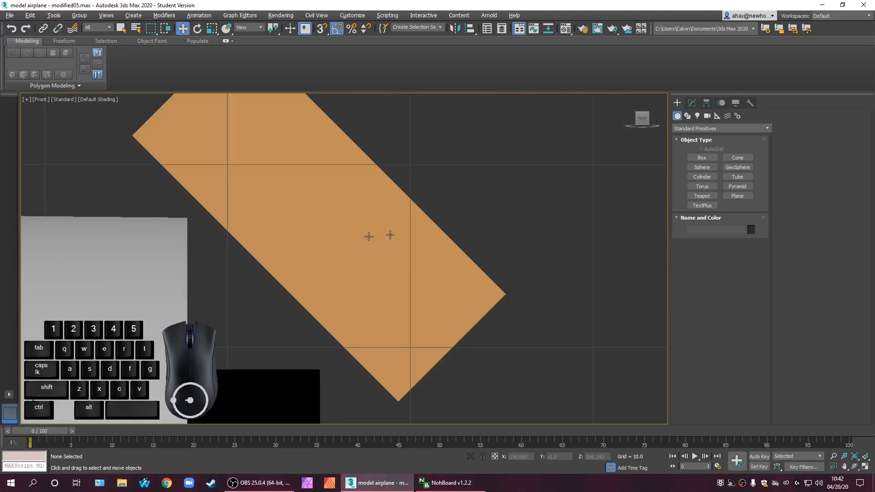
{"action": "left_click", "coordinate": [390, 249]}
{"action": "left_click_drag", "start_coordinate": [362, 204], "coordinate": [340, 206]}
{"action": "scroll", "coordinate": [516, 273], "scroll_direction": "down", "scroll_amount": 5}
{"action": "left_click", "coordinate": [460, 361]}
Select the rear lip's open border on Fuselage_C and extend it slightly along X toward the tilted box's edge
{"action": "left_click", "coordinate": [383, 302]}
{"action": "left_click", "coordinate": [692, 103]}
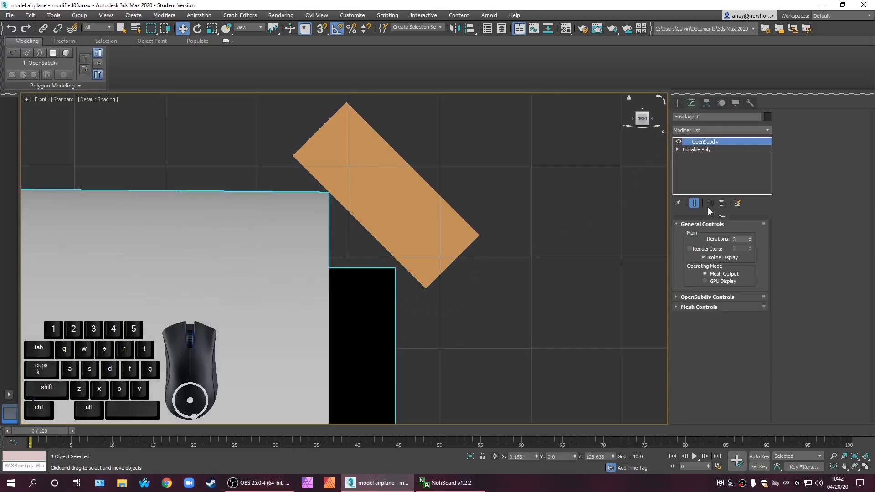
{"action": "left_click", "coordinate": [703, 151]}
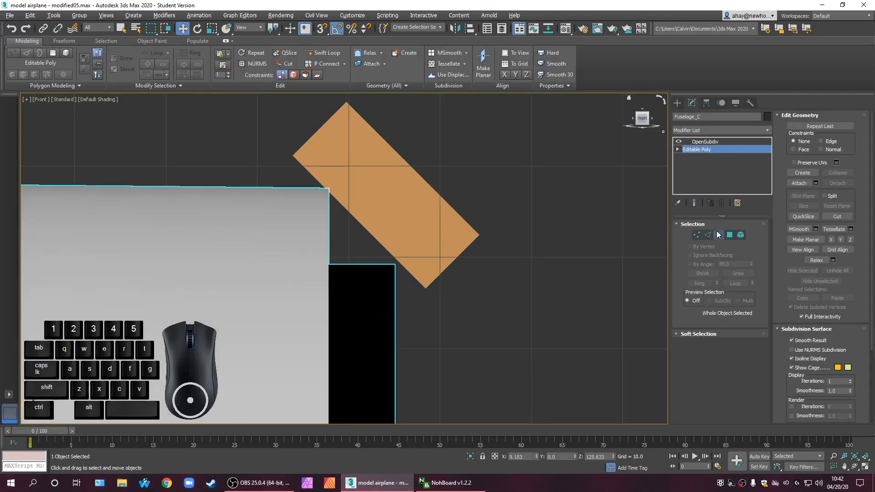
{"action": "left_click", "coordinate": [719, 234]}
{"action": "scroll", "coordinate": [423, 342], "scroll_direction": "down", "scroll_amount": 1}
{"action": "scroll", "coordinate": [415, 294], "scroll_direction": "down", "scroll_amount": 1}
{"action": "middle_click_drag", "start_coordinate": [423, 342], "coordinate": [410, 211]}
{"action": "scroll", "coordinate": [416, 245], "scroll_direction": "down", "scroll_amount": 1}
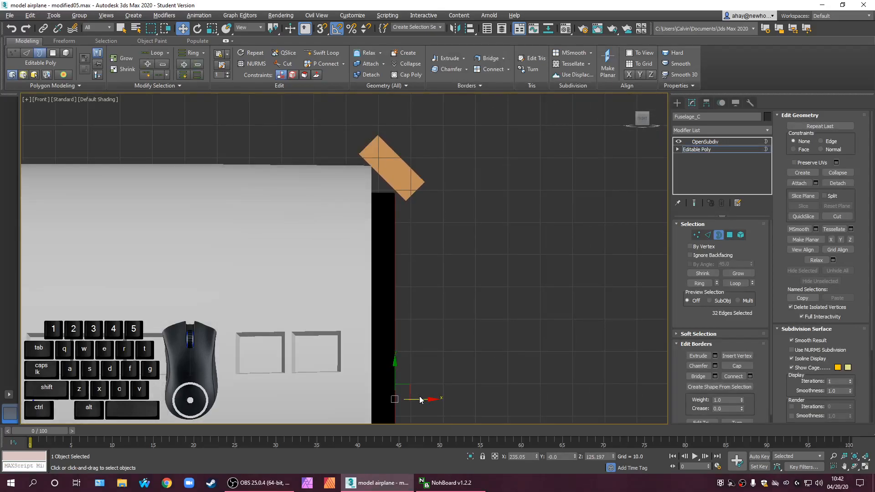
{"action": "left_click_drag", "start_coordinate": [419, 399], "coordinate": [424, 399]}
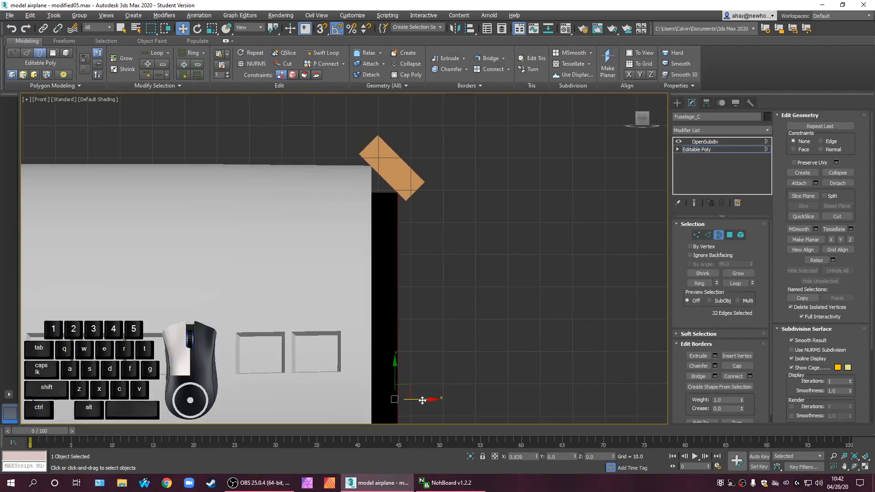
Check the gap at the lip in the front view and fine-tune the tilted orange box against the wall and lip corners
{"action": "scroll", "coordinate": [481, 295], "scroll_direction": "down", "scroll_amount": 3}
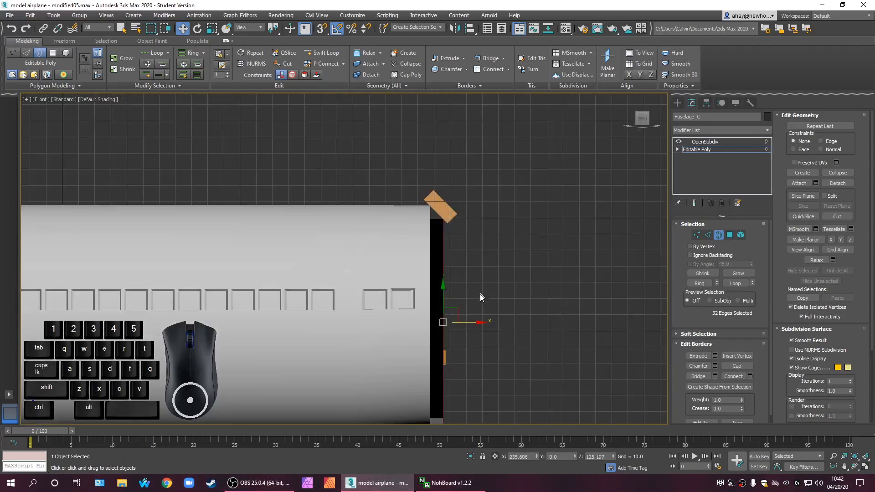
{"action": "middle_click_drag", "start_coordinate": [484, 309], "coordinate": [393, 315]}
{"action": "middle_click_drag", "start_coordinate": [451, 228], "coordinate": [428, 317]}
{"action": "scroll", "coordinate": [406, 197], "scroll_direction": "up", "scroll_amount": 6}
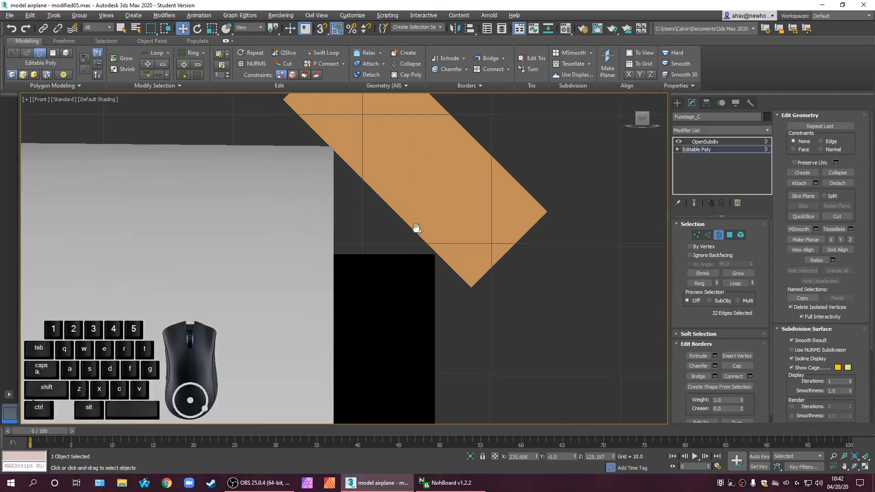
{"action": "middle_click_drag", "start_coordinate": [418, 229], "coordinate": [396, 280]}
{"action": "scroll", "coordinate": [356, 298], "scroll_direction": "up", "scroll_amount": 3}
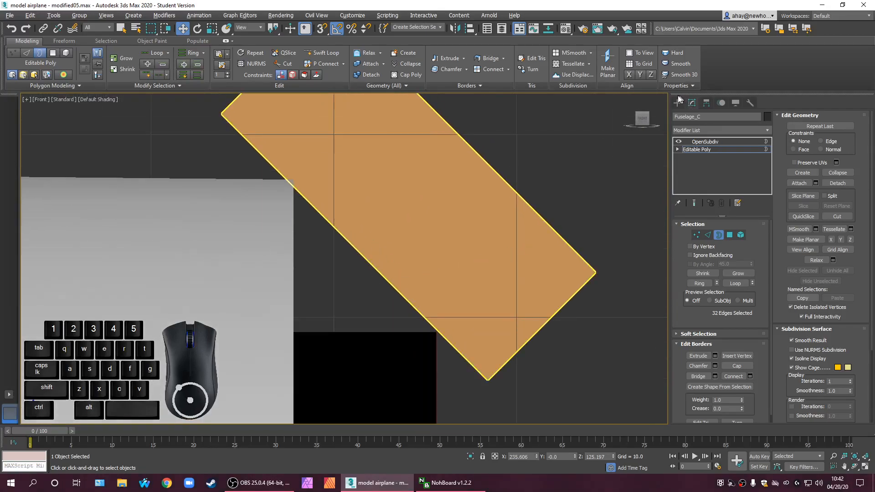
{"action": "left_click", "coordinate": [677, 102]}
{"action": "left_click_drag", "start_coordinate": [367, 293], "coordinate": [404, 229]}
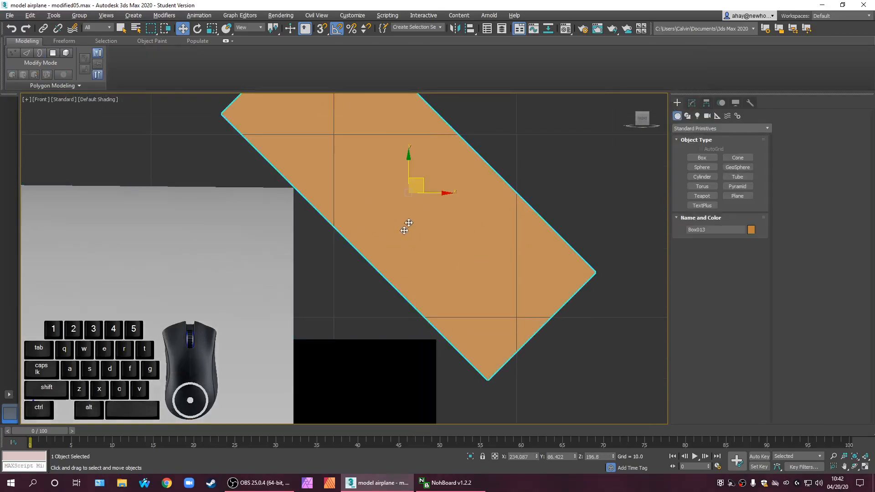
{"action": "left_click_drag", "start_coordinate": [427, 182], "coordinate": [427, 182]}
{"action": "middle_click_drag", "start_coordinate": [435, 322], "coordinate": [455, 251]}
{"action": "scroll", "coordinate": [458, 253], "scroll_direction": "down", "scroll_amount": 5}
{"action": "left_click", "coordinate": [429, 327]}
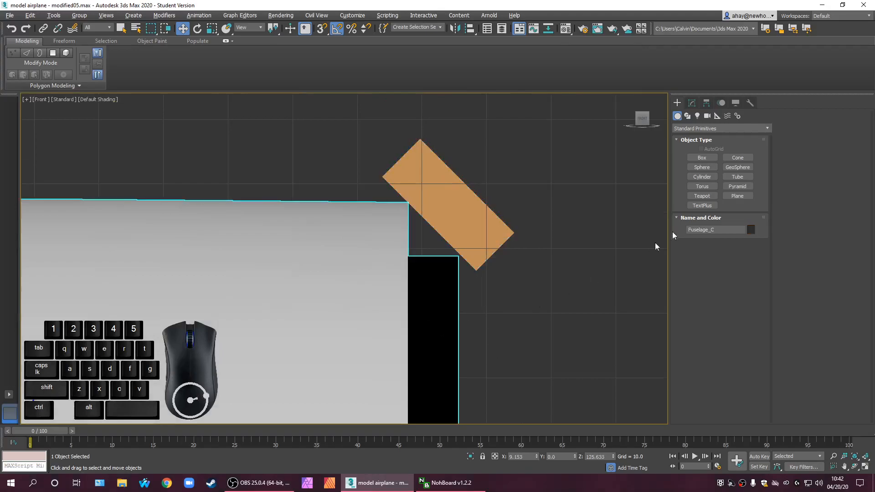
{"action": "left_click", "coordinate": [692, 102]}
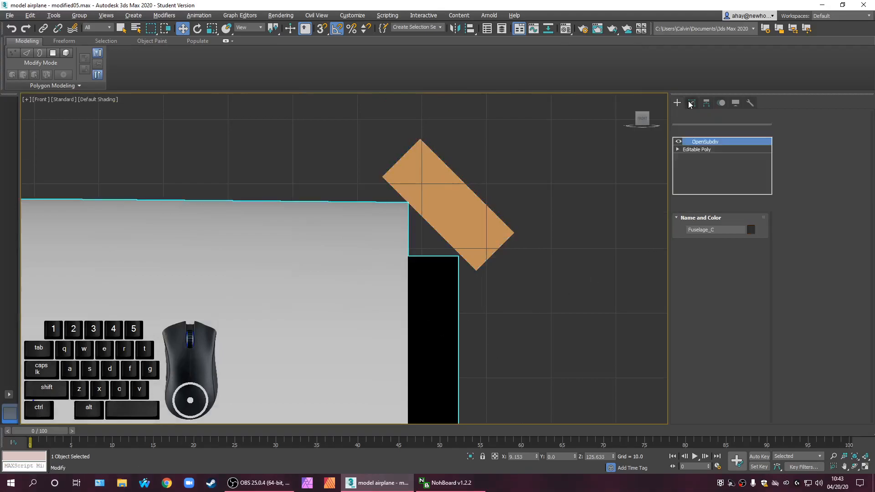
{"action": "left_click", "coordinate": [721, 149]}
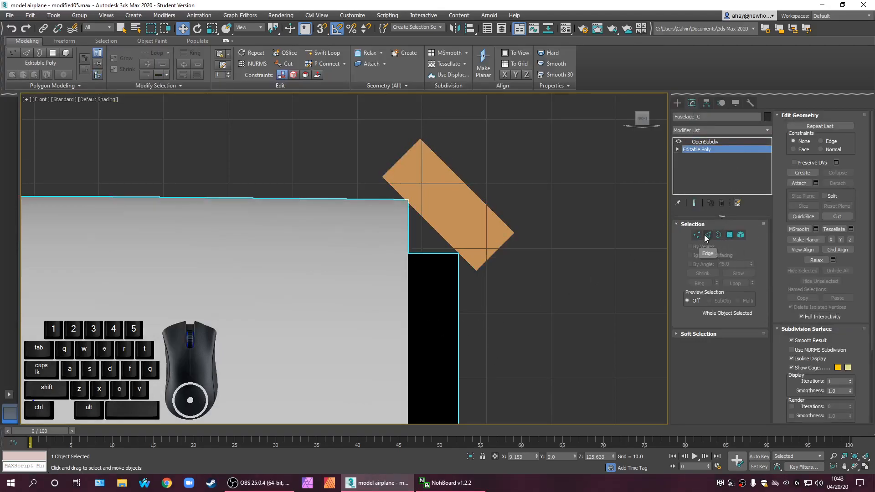
{"action": "left_click", "coordinate": [707, 234]}
{"action": "middle_click_drag", "start_coordinate": [484, 351], "coordinate": [448, 204]}
{"action": "scroll", "coordinate": [467, 258], "scroll_direction": "down", "scroll_amount": 2}
{"action": "left_click_drag", "start_coordinate": [438, 336], "coordinate": [442, 331]}
{"action": "left_click", "coordinate": [465, 323]}
Examine the open rear end of Fuselage_C in perspective, looking at the lip and the inner wall
{"action": "key", "text": "alt+w"}
{"action": "middle_click_drag", "start_coordinate": [536, 364], "coordinate": [485, 351], "text": "alt"}
{"action": "scroll", "coordinate": [448, 362], "scroll_direction": "up", "scroll_amount": 4}
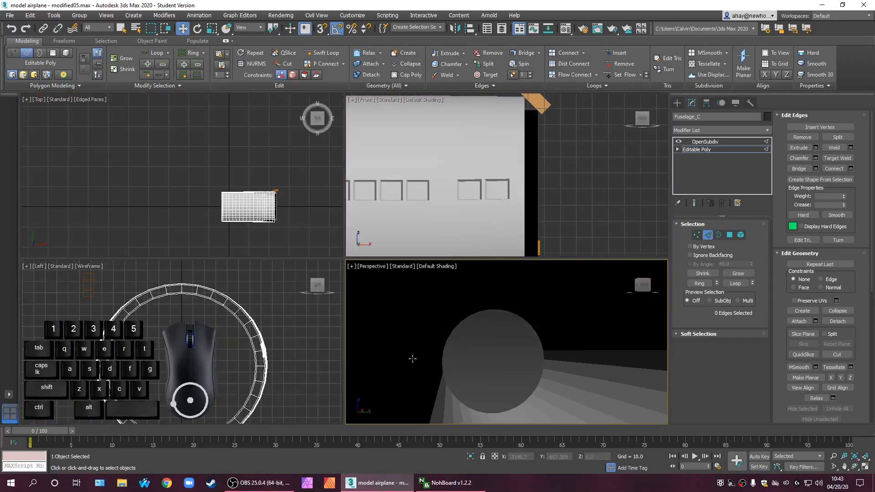
{"action": "scroll", "coordinate": [412, 358], "scroll_direction": "down", "scroll_amount": 1}
{"action": "scroll", "coordinate": [435, 363], "scroll_direction": "down", "scroll_amount": 1}
{"action": "middle_click_drag", "start_coordinate": [436, 363], "coordinate": [453, 366]}
{"action": "scroll", "coordinate": [477, 382], "scroll_direction": "down", "scroll_amount": 1}
{"action": "scroll", "coordinate": [456, 360], "scroll_direction": "up", "scroll_amount": 3}
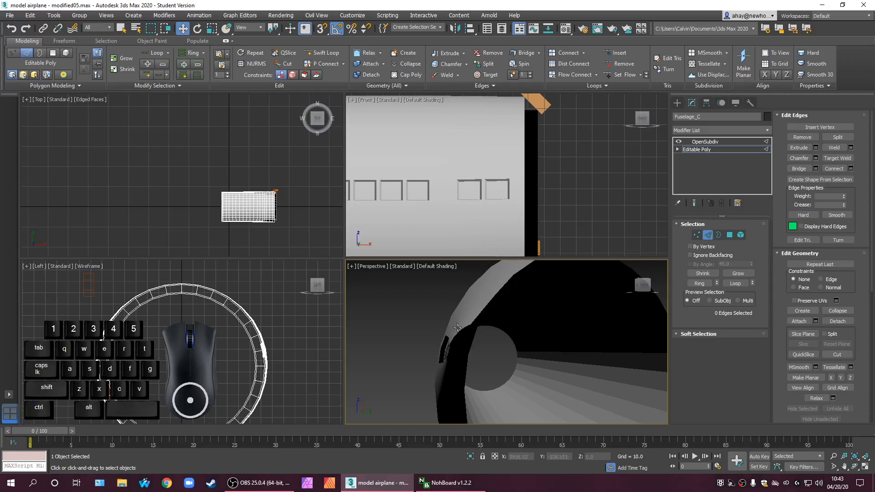
{"action": "scroll", "coordinate": [459, 331], "scroll_direction": "down", "scroll_amount": 3}
{"action": "middle_click_drag", "start_coordinate": [460, 332], "coordinate": [541, 365], "text": "alt"}
{"action": "scroll", "coordinate": [250, 202], "scroll_direction": "up", "scroll_amount": 5}
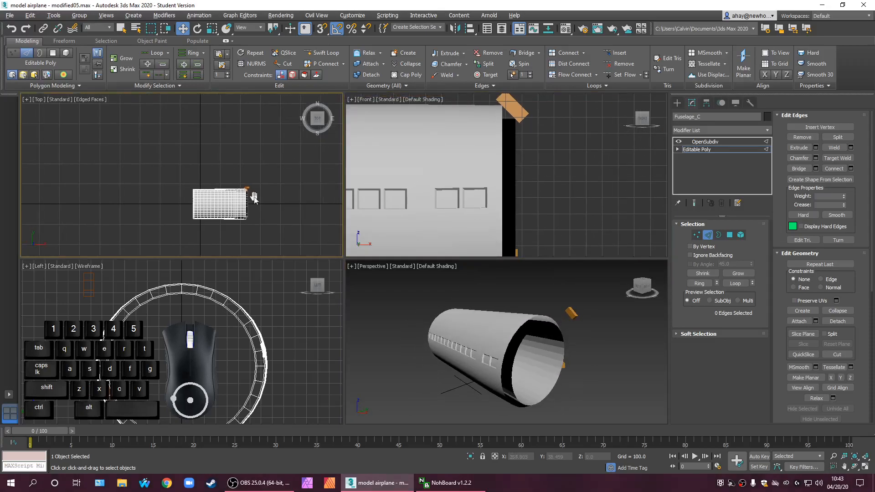
In the top view, move the tilted orange box along X until its edge meets the outer corner of Fuselage_C's side wall
{"action": "key", "text": "alt+w"}
{"action": "middle_click_drag", "start_coordinate": [279, 225], "coordinate": [168, 184]}
{"action": "scroll", "coordinate": [354, 190], "scroll_direction": "up", "scroll_amount": 5}
{"action": "left_click", "coordinate": [398, 269]}
{"action": "left_click", "coordinate": [677, 104]}
{"action": "left_click", "coordinate": [476, 281]}
{"action": "left_click", "coordinate": [398, 270]}
{"action": "middle_click_drag", "start_coordinate": [440, 278], "coordinate": [408, 276]}
{"action": "scroll", "coordinate": [398, 257], "scroll_direction": "up", "scroll_amount": 3}
{"action": "left_click_drag", "start_coordinate": [320, 241], "coordinate": [387, 237]}
{"action": "middle_click_drag", "start_coordinate": [410, 315], "coordinate": [371, 207]}
{"action": "scroll", "coordinate": [371, 207], "scroll_direction": "down", "scroll_amount": 2}
Select the open border of Fuselage_C's rear lip and try to scale it freehand along Y
{"action": "left_click", "coordinate": [333, 328]}
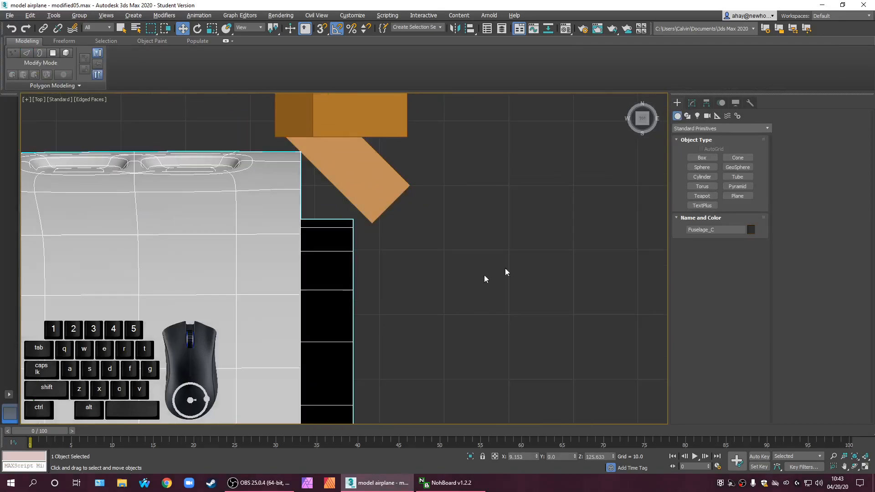
{"action": "left_click", "coordinate": [701, 104]}
{"action": "scroll", "coordinate": [388, 258], "scroll_direction": "down", "scroll_amount": 3}
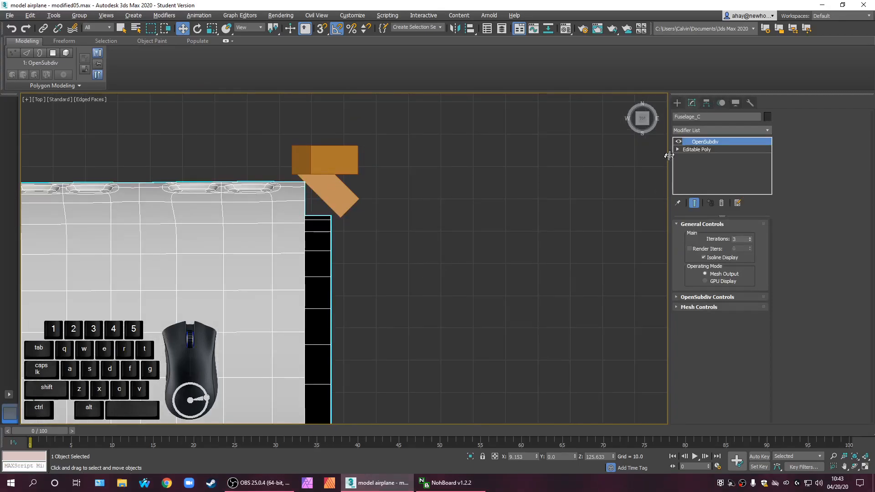
{"action": "left_click", "coordinate": [709, 149]}
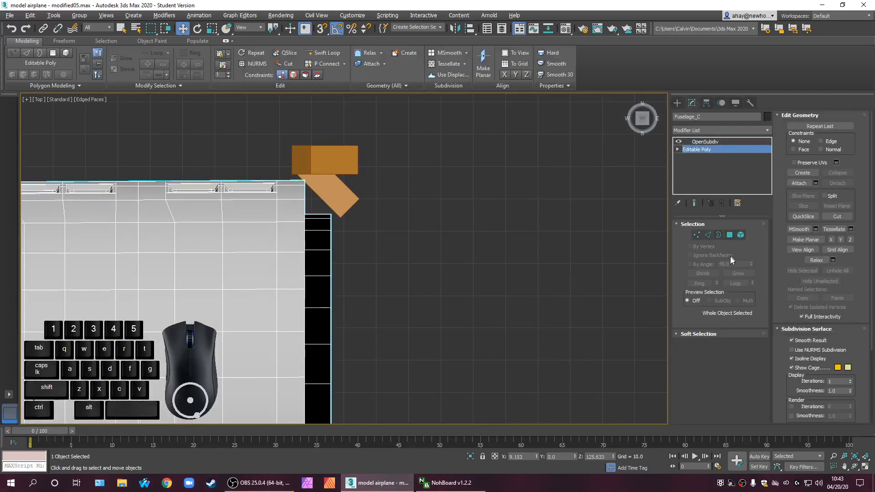
{"action": "left_click", "coordinate": [718, 235]}
{"action": "left_click", "coordinate": [324, 287]}
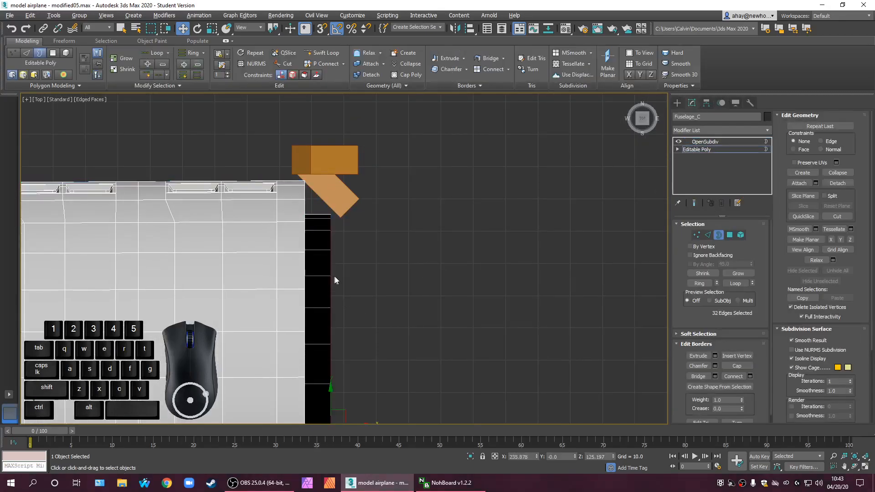
{"action": "key", "text": "r"}
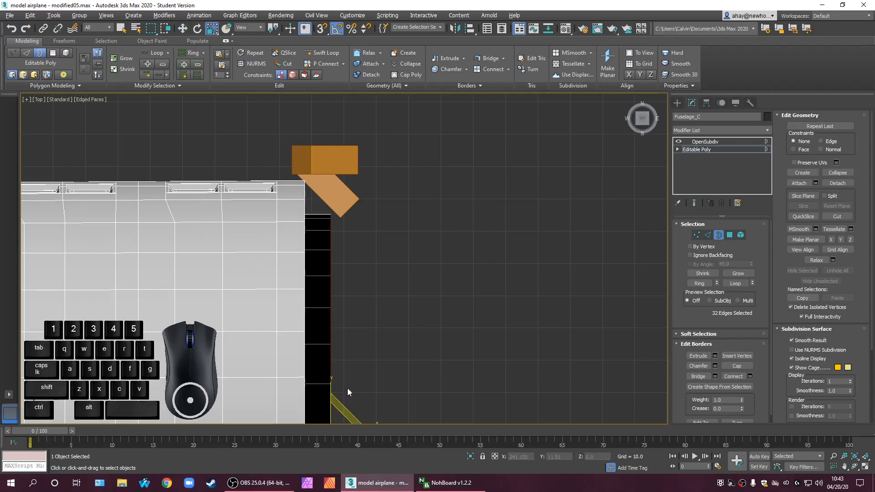
{"action": "left_click_drag", "start_coordinate": [329, 387], "coordinate": [332, 383]}
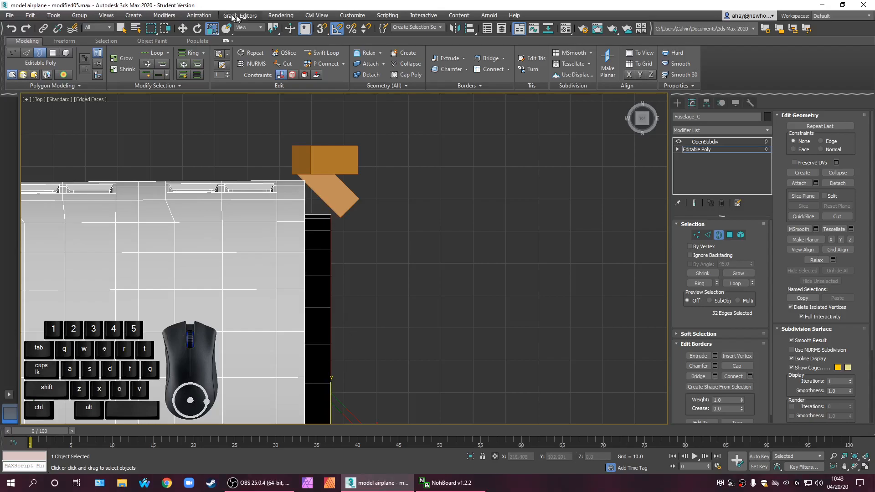
Scale the rear lip's border slightly larger along Y by entering an exact percentage offset
{"action": "right_click", "coordinate": [212, 29]}
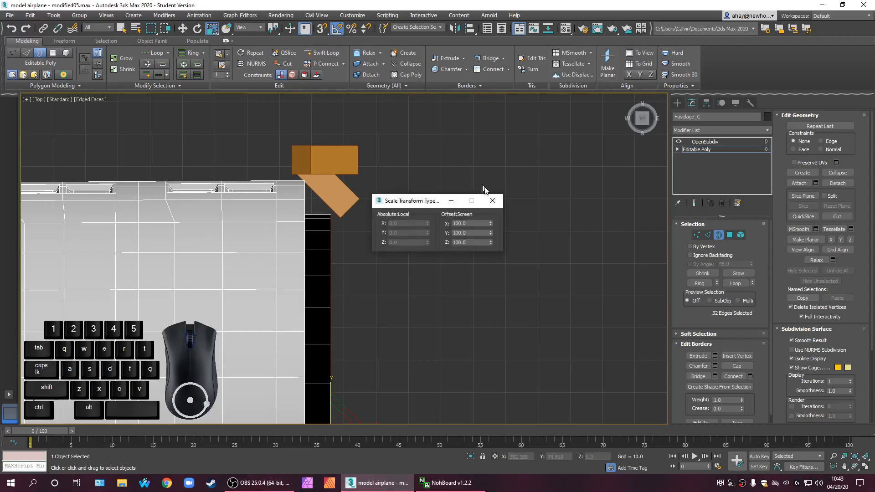
{"action": "left_click", "coordinate": [492, 201]}
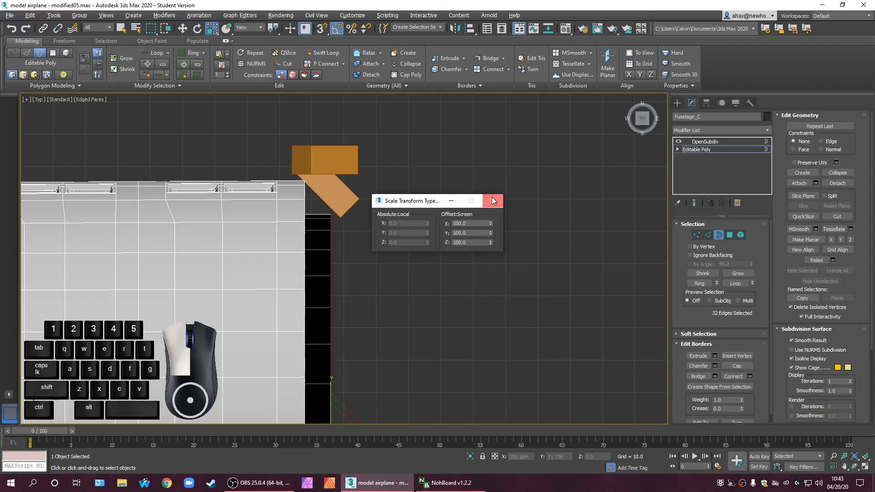
{"action": "right_click", "coordinate": [212, 28]}
{"action": "left_click", "coordinate": [471, 233]}
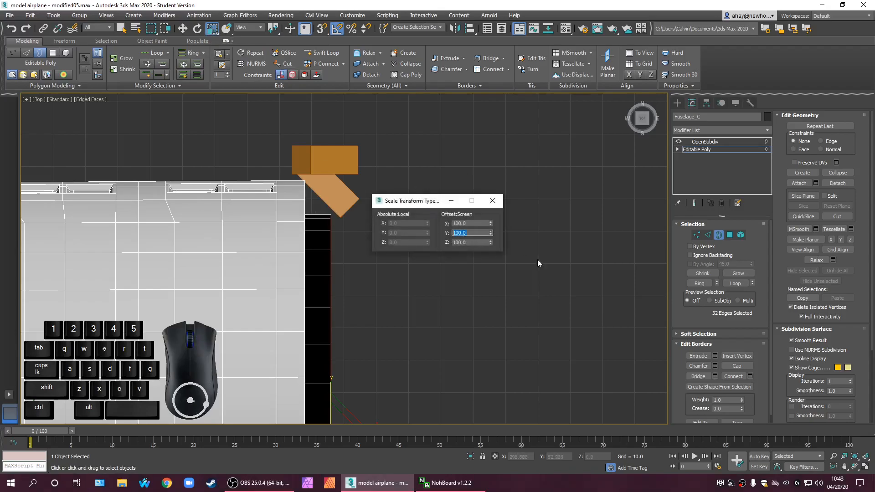
{"action": "type", "text": "1"}
{"action": "key", "text": "Return"}
{"action": "left_click", "coordinate": [492, 200]}
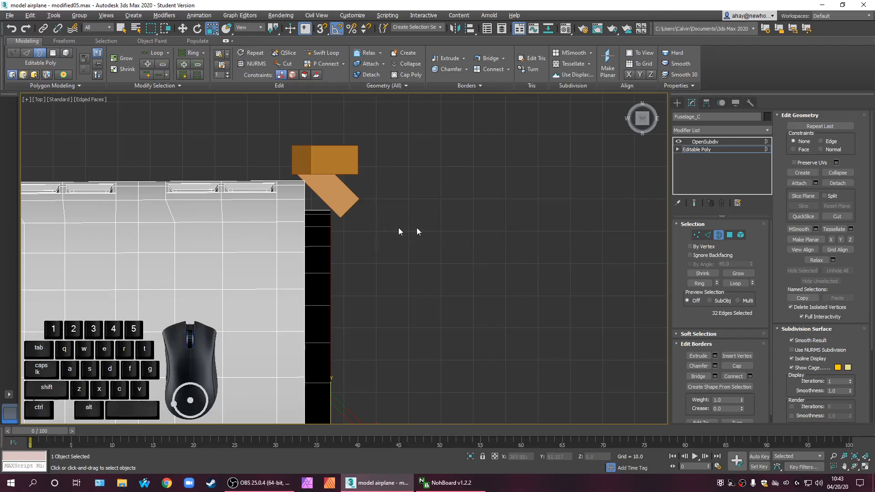
Shift the angled box slightly along positive X in the Top view, lining its lower edge up with the fuselage's end corner
{"action": "scroll", "coordinate": [330, 212], "scroll_direction": "up", "scroll_amount": 6}
{"action": "middle_click_drag", "start_coordinate": [327, 223], "coordinate": [364, 321]}
{"action": "left_click", "coordinate": [677, 103]}
{"action": "left_click", "coordinate": [419, 249]}
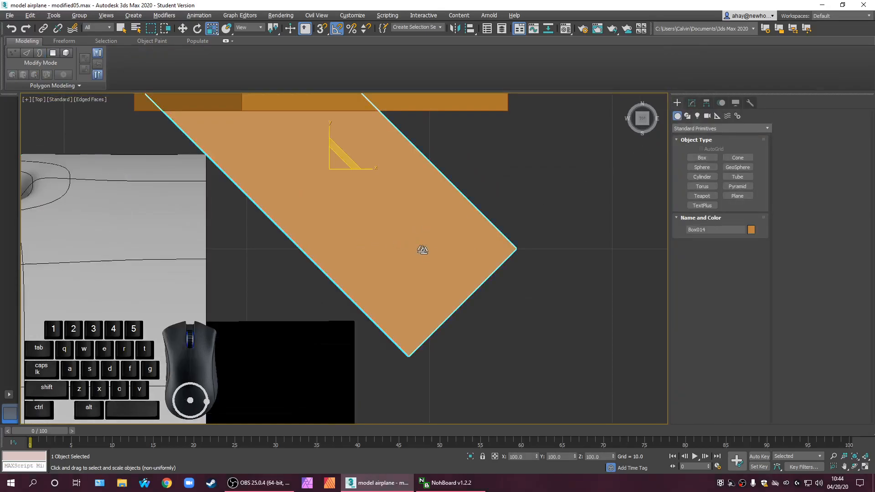
{"action": "key", "text": "w"}
{"action": "left_click_drag", "start_coordinate": [365, 168], "coordinate": [374, 169]}
Remove the OpenSubdiv modifier from Fuselage_C and nudge the angled box along X until its edge meets the fuselage's end corner
{"action": "left_click", "coordinate": [282, 325]}
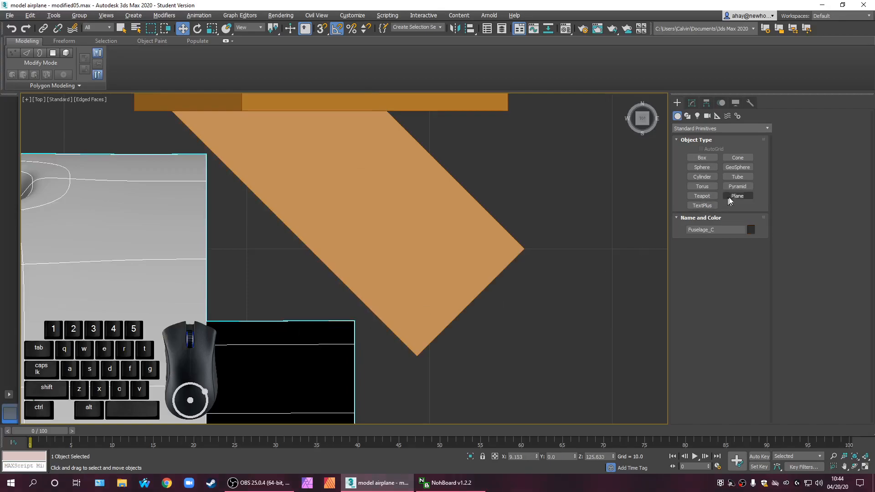
{"action": "left_click", "coordinate": [692, 103]}
{"action": "left_click", "coordinate": [722, 203]}
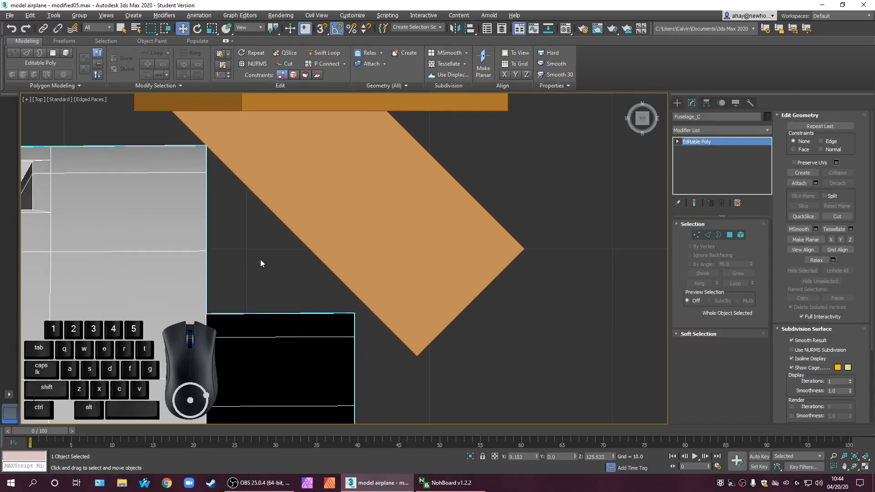
{"action": "left_click", "coordinate": [324, 242]}
{"action": "left_click_drag", "start_coordinate": [370, 171], "coordinate": [371, 171]}
Select the open border of Fuselage_C's inset end section and open the numeric entry for the Scale transform
{"action": "left_click", "coordinate": [304, 321]}
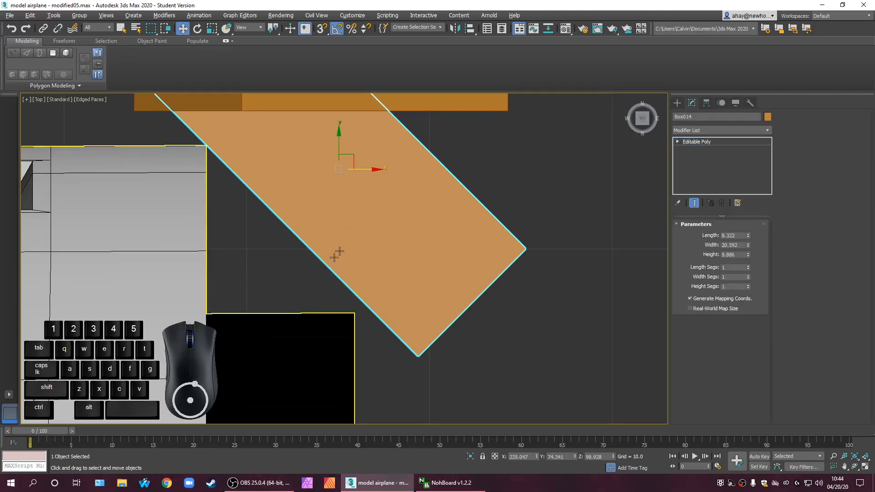
{"action": "scroll", "coordinate": [327, 125], "scroll_direction": "down", "scroll_amount": 3}
{"action": "left_click", "coordinate": [720, 235]}
{"action": "left_click_drag", "start_coordinate": [393, 296], "coordinate": [337, 289]}
{"action": "right_click", "coordinate": [214, 28]}
Try two slight Y-offset scale enlargements of the selected border, undoing each one
{"action": "double_click", "coordinate": [484, 233]}
{"action": "type", "text": "10"}
{"action": "key", "text": "Return"}
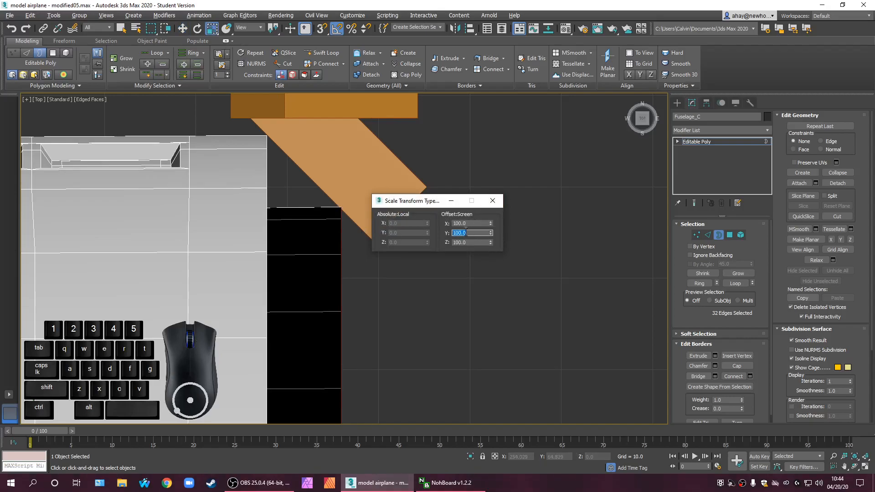
{"action": "left_click", "coordinate": [7, 29]}
{"action": "left_click", "coordinate": [472, 232]}
{"action": "left_click_drag", "start_coordinate": [473, 232], "coordinate": [445, 316]}
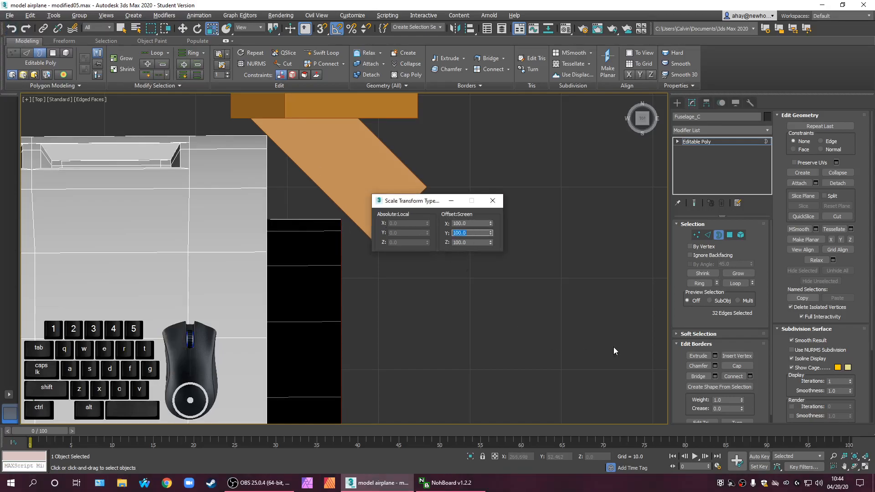
{"action": "type", "text": "101."}
{"action": "key", "text": "Return"}
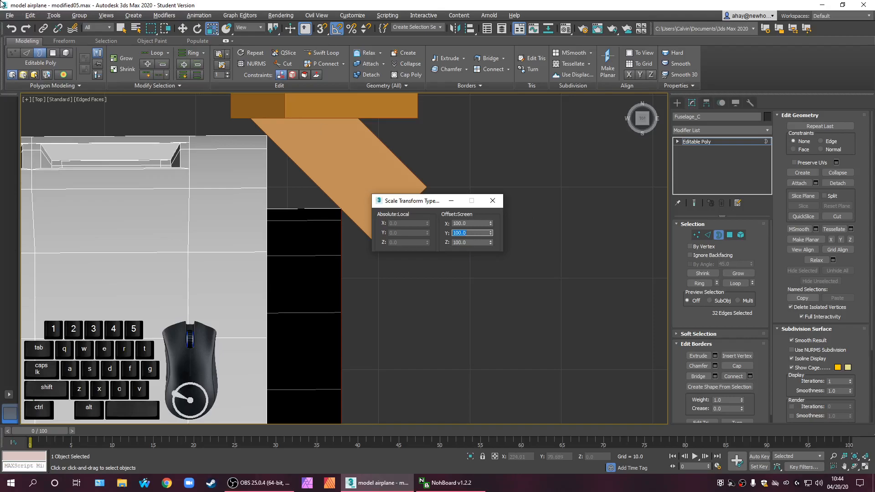
{"action": "left_click", "coordinate": [11, 28]}
Scale the selected border along Y to between 101 and 102 percent, deselect it, and check its corner against the angled box
{"action": "left_click", "coordinate": [476, 232]}
{"action": "left_click_drag", "start_coordinate": [477, 233], "coordinate": [427, 259]}
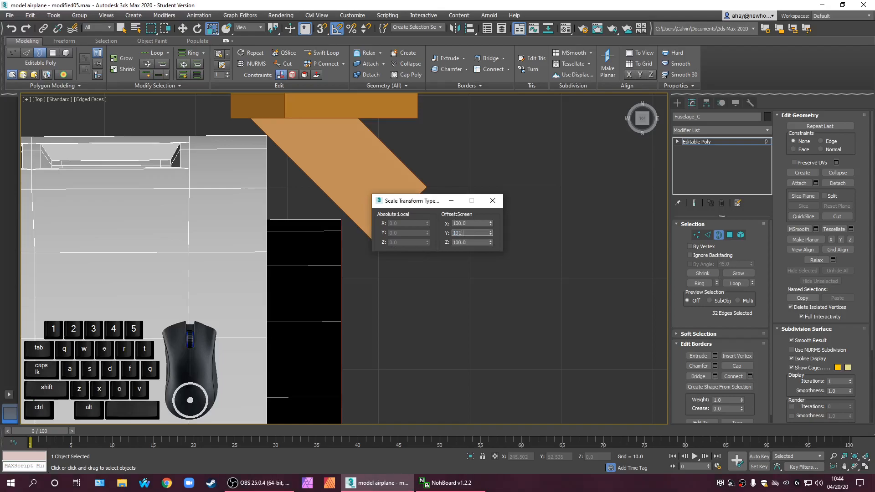
{"action": "key", "text": "Return"}
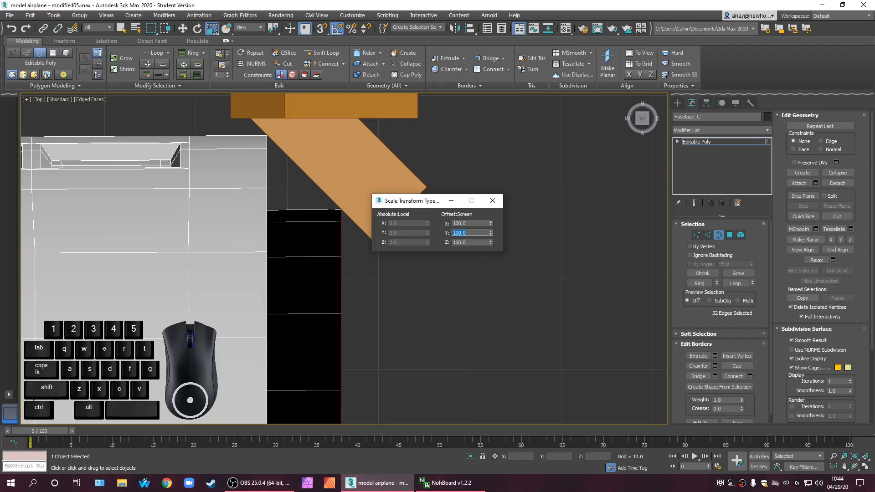
{"action": "left_click", "coordinate": [492, 200]}
{"action": "left_click", "coordinate": [273, 211]}
{"action": "scroll", "coordinate": [326, 199], "scroll_direction": "up", "scroll_amount": 3}
{"action": "scroll", "coordinate": [326, 199], "scroll_direction": "up", "scroll_amount": 2}
{"action": "middle_click_drag", "start_coordinate": [326, 196], "coordinate": [331, 321]}
{"action": "scroll", "coordinate": [332, 323], "scroll_direction": "up", "scroll_amount": 2}
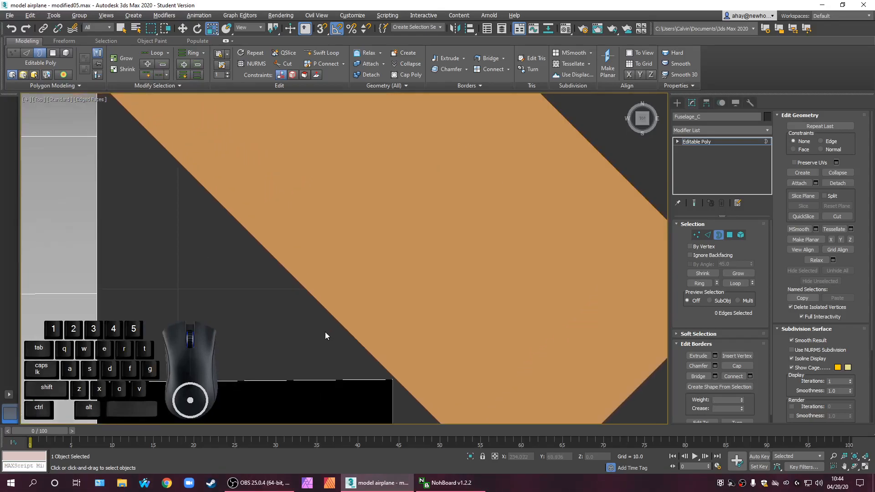
{"action": "middle_click_drag", "start_coordinate": [256, 299], "coordinate": [297, 348]}
{"action": "scroll", "coordinate": [296, 347], "scroll_direction": "down", "scroll_amount": 8}
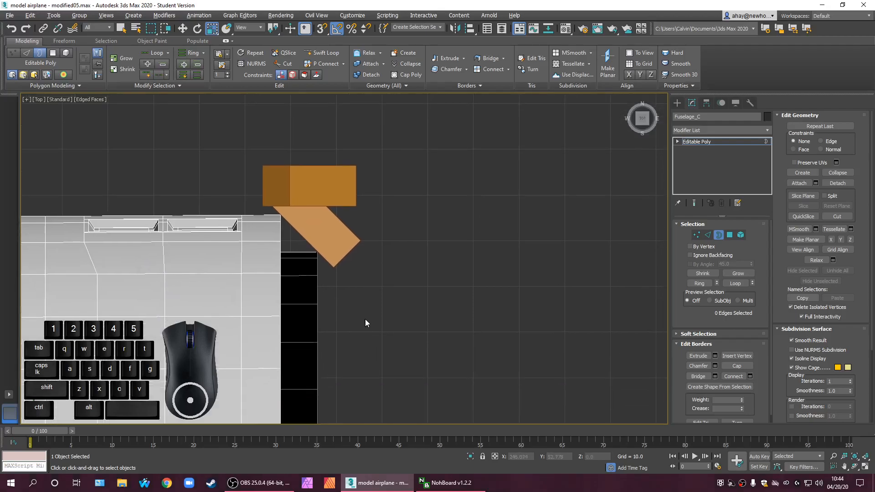
Shift the angled box slightly along positive X in the Front view so its lower edge touches the fuselage's end corner
{"action": "key", "text": "alt+w"}
{"action": "key", "text": "alt+w"}
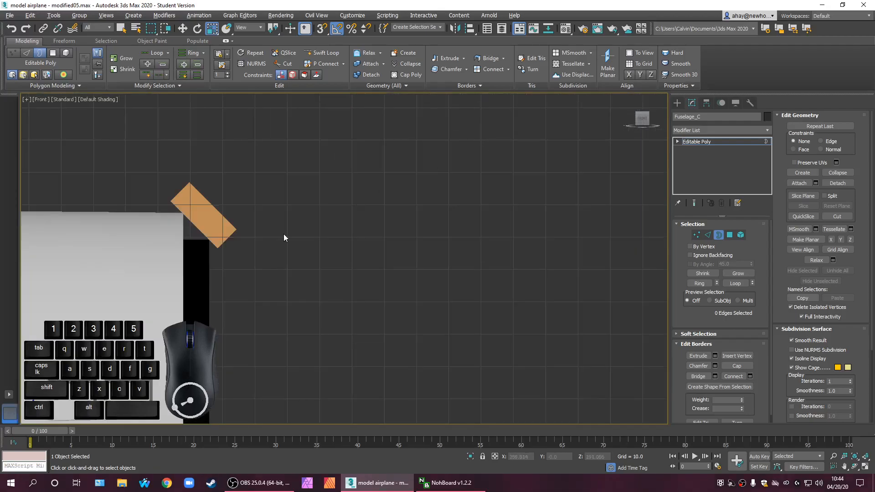
{"action": "scroll", "coordinate": [283, 218], "scroll_direction": "up", "scroll_amount": 8}
{"action": "middle_click_drag", "start_coordinate": [234, 261], "coordinate": [294, 259]}
{"action": "scroll", "coordinate": [299, 258], "scroll_direction": "down", "scroll_amount": 4}
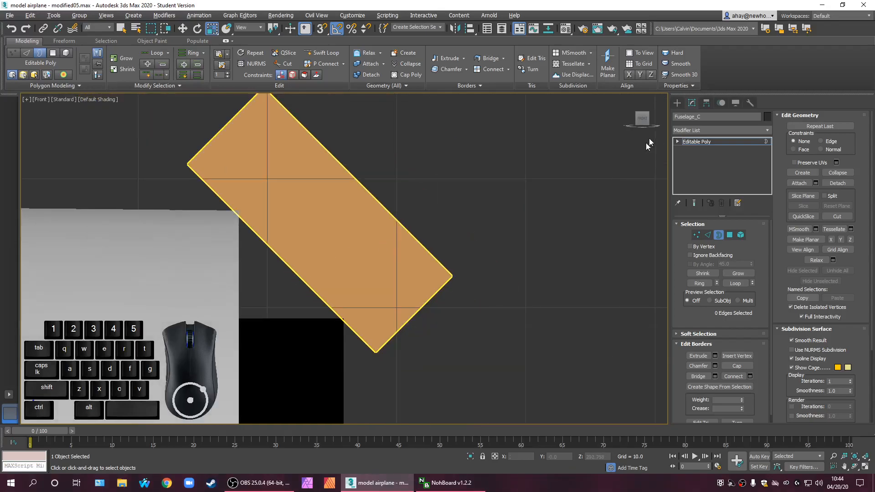
{"action": "left_click", "coordinate": [696, 141]}
{"action": "left_click_drag", "start_coordinate": [488, 166], "coordinate": [196, 201]}
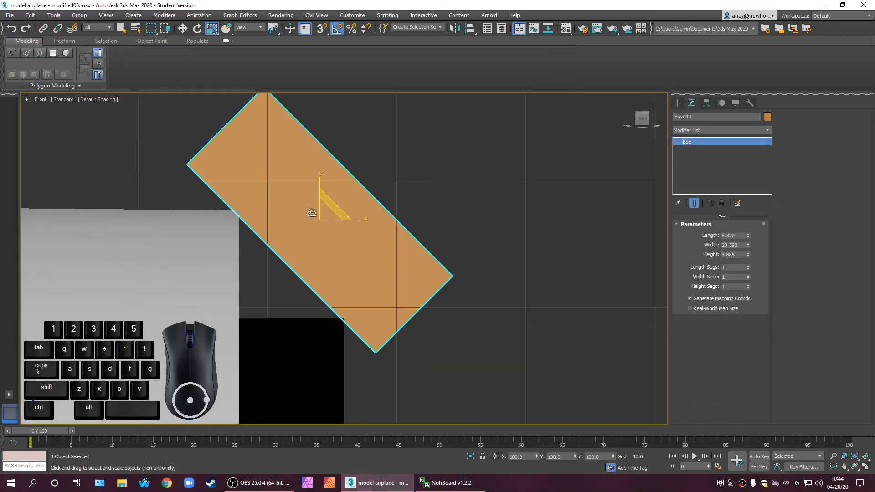
{"action": "key", "text": "w"}
{"action": "scroll", "coordinate": [332, 232], "scroll_direction": "up", "scroll_amount": 2}
{"action": "left_click_drag", "start_coordinate": [350, 216], "coordinate": [356, 216]}
{"action": "left_click", "coordinate": [455, 381]}
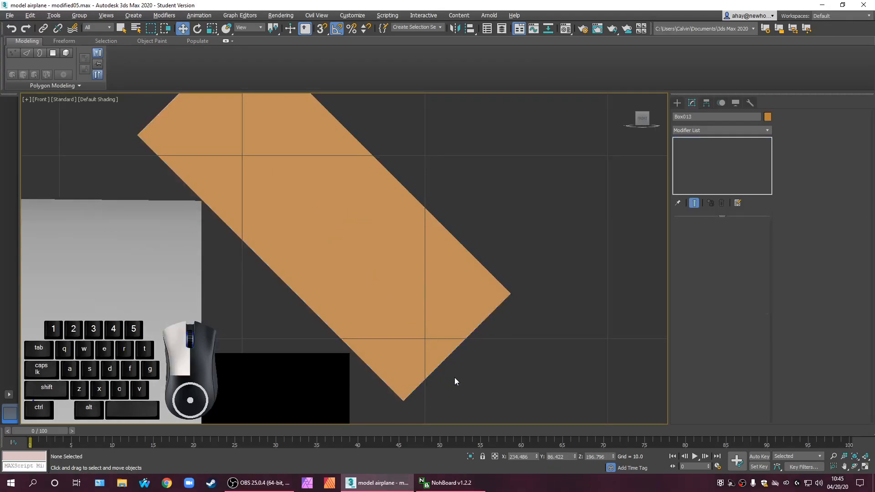
{"action": "scroll", "coordinate": [318, 367], "scroll_direction": "up", "scroll_amount": 2}
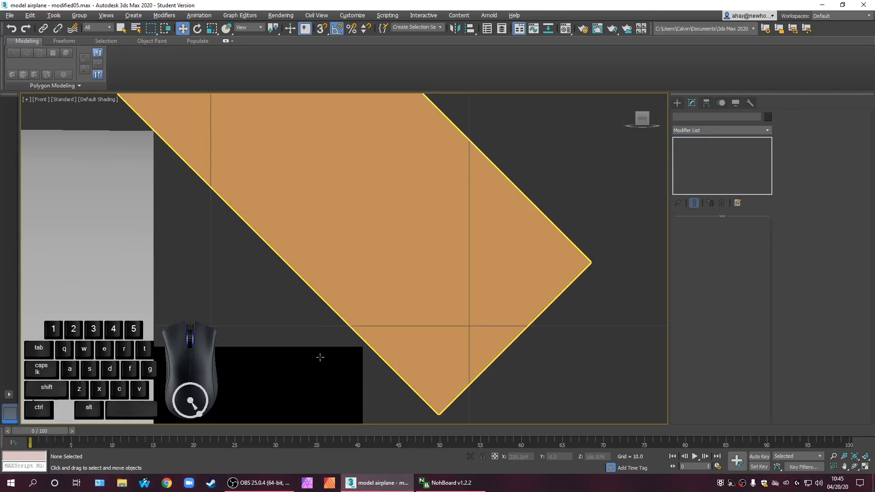
{"action": "scroll", "coordinate": [371, 318], "scroll_direction": "down", "scroll_amount": 6}
Select both the outer and inner open borders at the near end of Fuselage_C
{"action": "key", "text": "alt+w"}
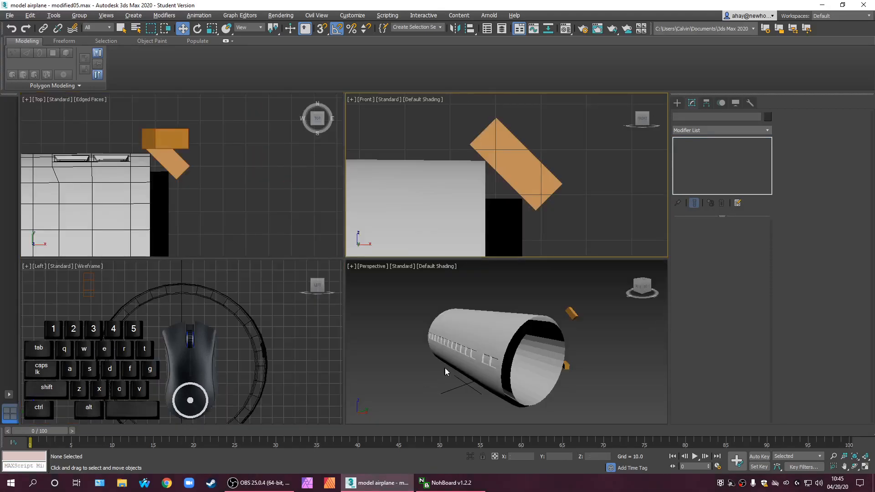
{"action": "scroll", "coordinate": [456, 360], "scroll_direction": "down", "scroll_amount": 3}
{"action": "scroll", "coordinate": [491, 322], "scroll_direction": "up", "scroll_amount": 2}
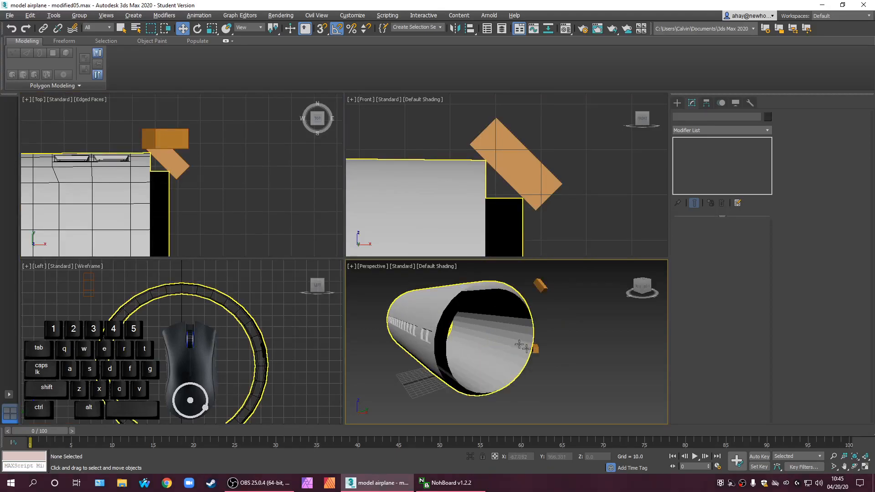
{"action": "left_click", "coordinate": [503, 388]}
{"action": "left_click", "coordinate": [719, 235]}
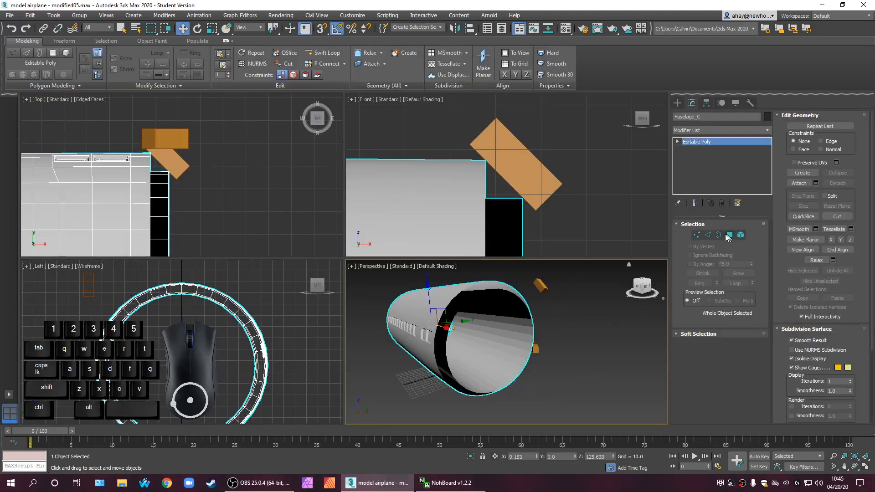
{"action": "left_click", "coordinate": [450, 322]}
{"action": "left_click", "coordinate": [471, 344], "text": "ctrl"}
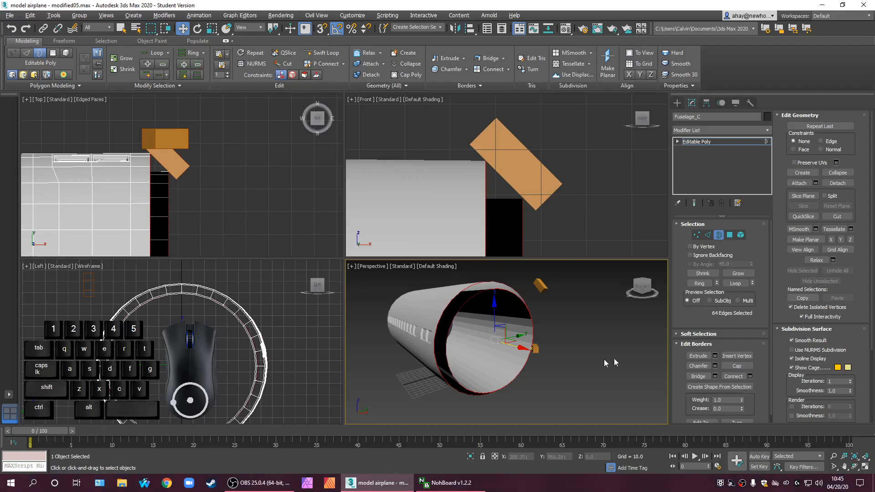
{"action": "right_click", "coordinate": [403, 346]}
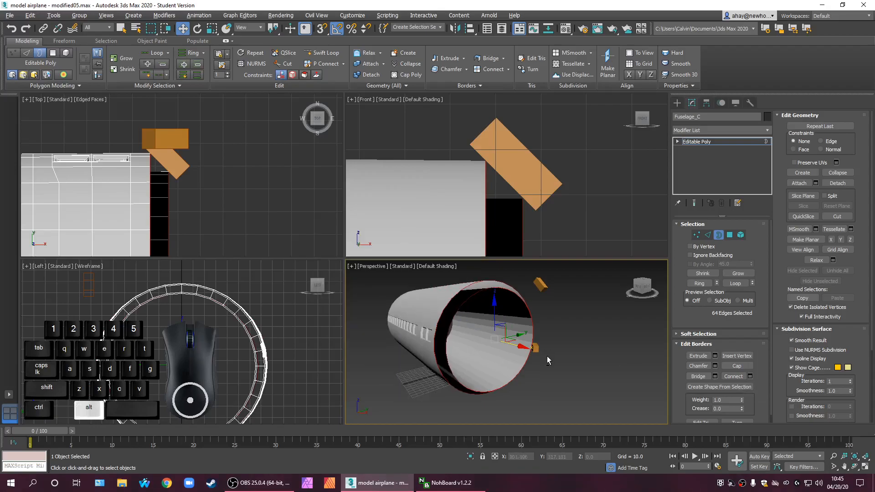
Select the full ring of polygons forming the fuselage's inset end section and apply Auto Smooth to it
{"action": "key", "text": "alt+w"}
{"action": "middle_click_drag", "start_coordinate": [456, 337], "coordinate": [508, 356], "text": "alt"}
{"action": "middle_click_drag", "start_coordinate": [397, 312], "coordinate": [453, 333]}
{"action": "scroll", "coordinate": [461, 314], "scroll_direction": "up", "scroll_amount": 4}
{"action": "scroll", "coordinate": [478, 304], "scroll_direction": "down", "scroll_amount": 6}
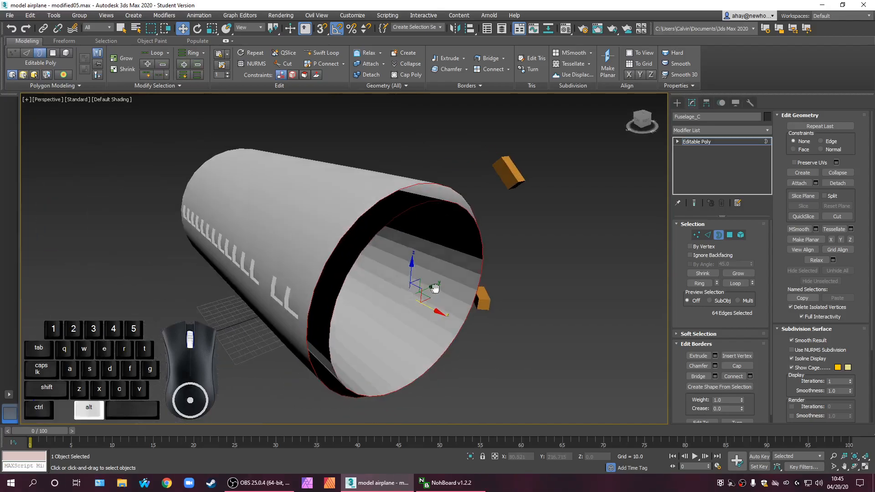
{"action": "left_click", "coordinate": [729, 235]}
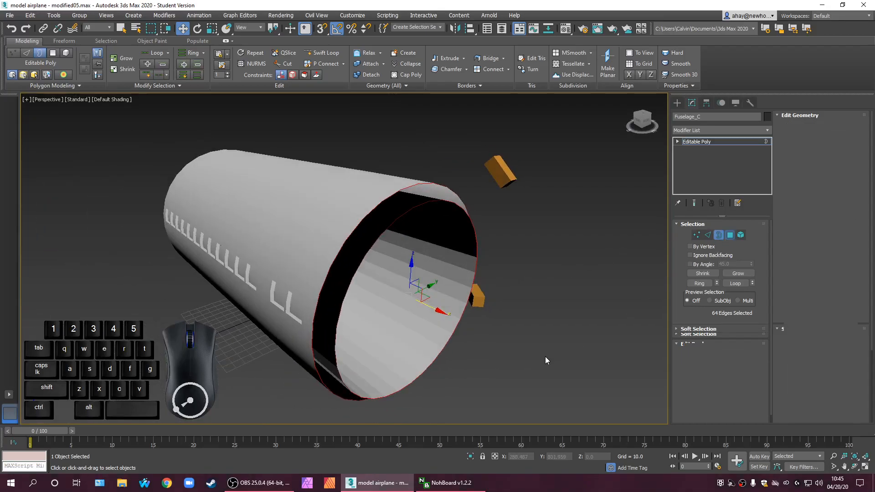
{"action": "left_click", "coordinate": [436, 312]}
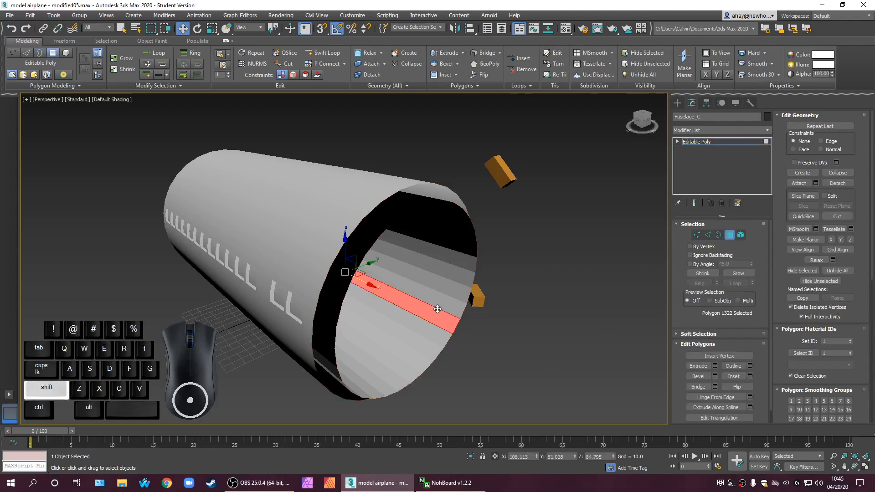
{"action": "left_click", "coordinate": [441, 304], "text": "shift"}
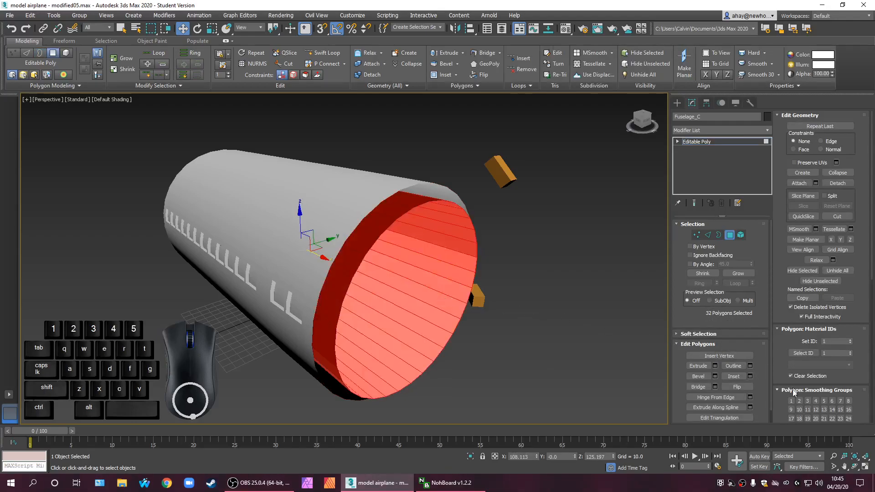
{"action": "left_click_drag", "start_coordinate": [871, 255], "coordinate": [871, 349]}
{"action": "left_click", "coordinate": [803, 269]}
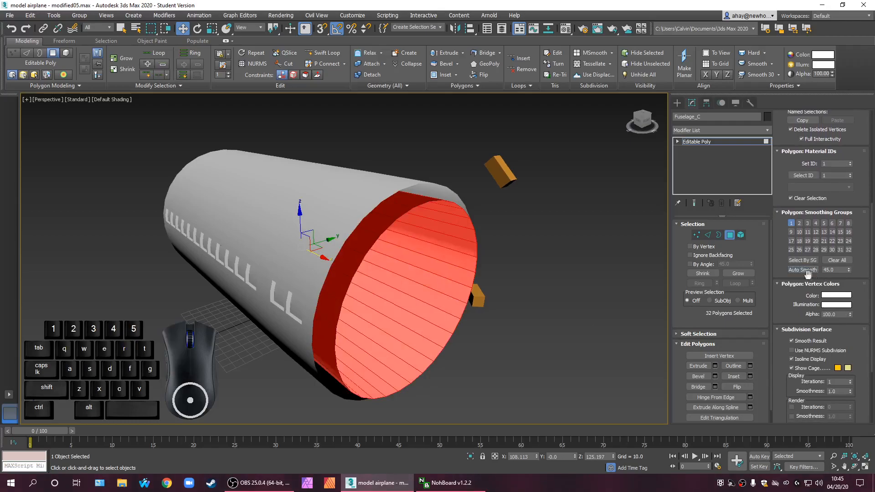
{"action": "left_click", "coordinate": [603, 381]}
{"action": "left_click", "coordinate": [675, 102]}
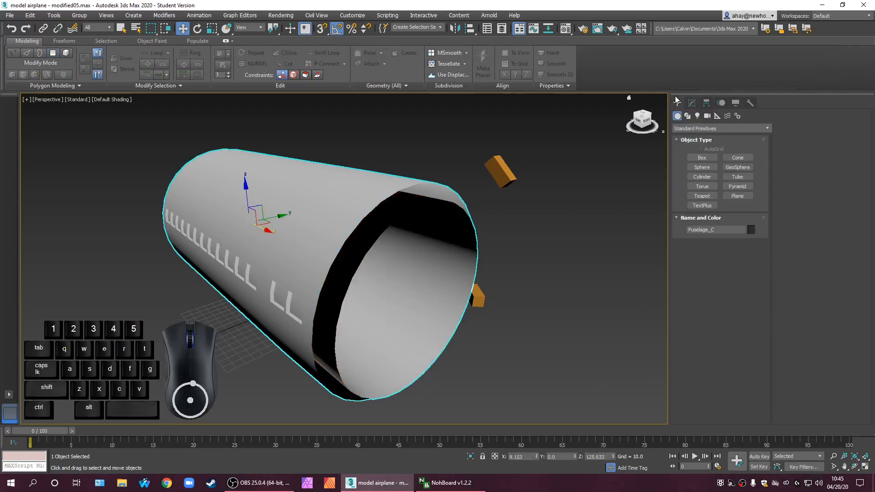
Select Fuselage_C in the Perspective view and turn on the edged faces display
{"action": "middle_click_drag", "start_coordinate": [448, 347], "coordinate": [502, 337], "text": "alt"}
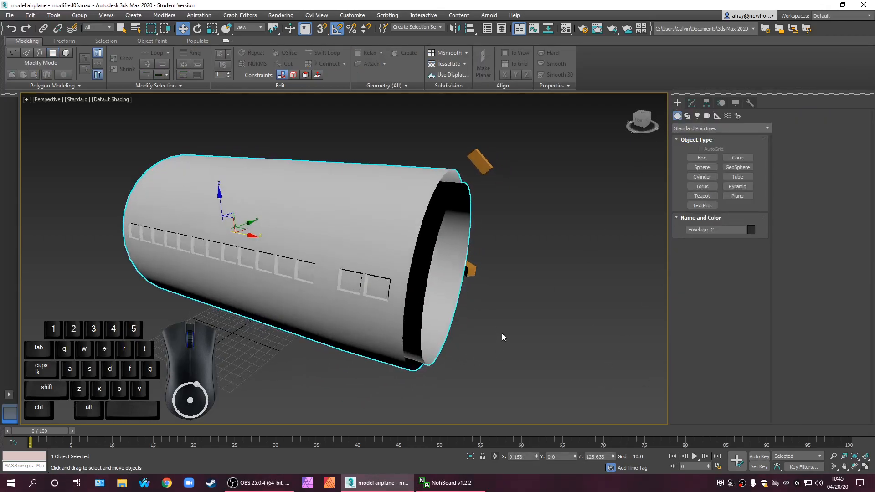
{"action": "scroll", "coordinate": [472, 360], "scroll_direction": "up", "scroll_amount": 5}
{"action": "scroll", "coordinate": [472, 358], "scroll_direction": "down", "scroll_amount": 8}
{"action": "scroll", "coordinate": [473, 356], "scroll_direction": "up", "scroll_amount": 4}
{"action": "left_click", "coordinate": [474, 358]}
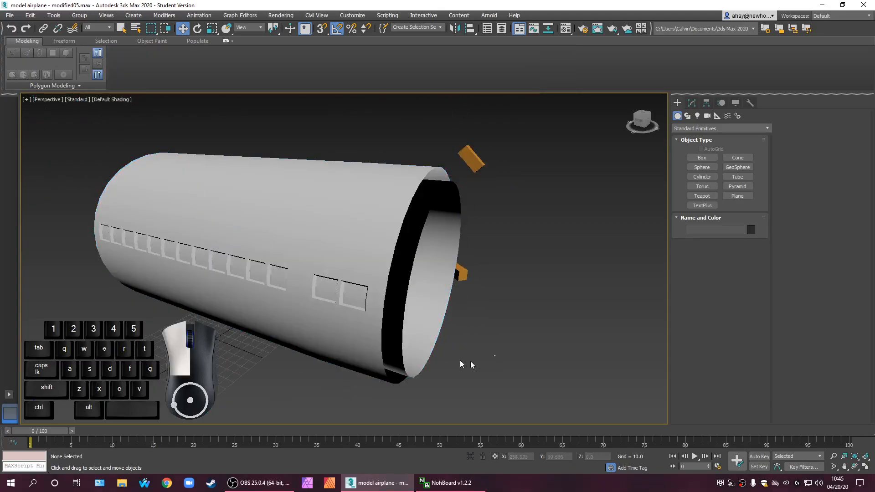
{"action": "left_click", "coordinate": [336, 289]}
{"action": "key", "text": "F4"}
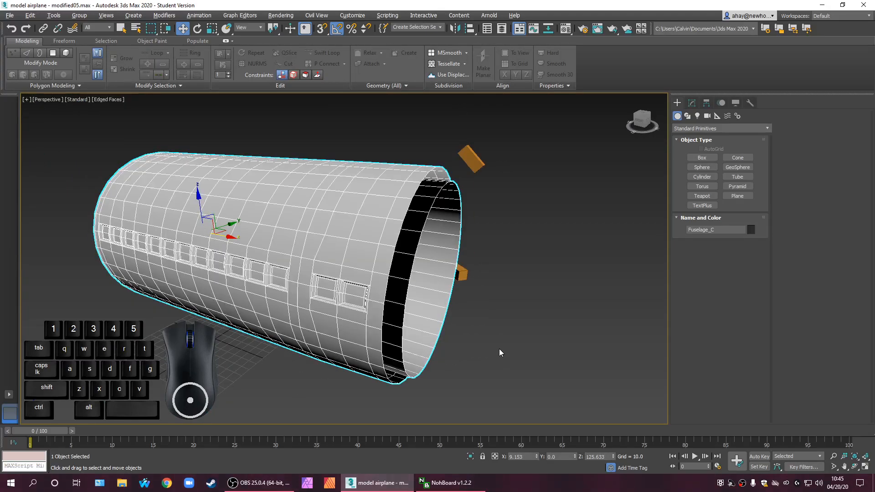
Bridge the two open borders at the fuselage's end using the border selection and 1 segment
{"action": "left_click", "coordinate": [692, 103]}
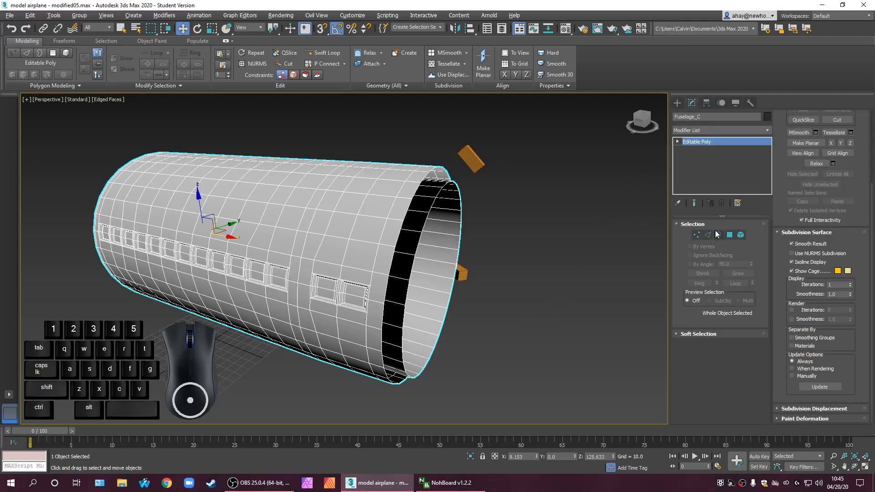
{"action": "left_click", "coordinate": [718, 234]}
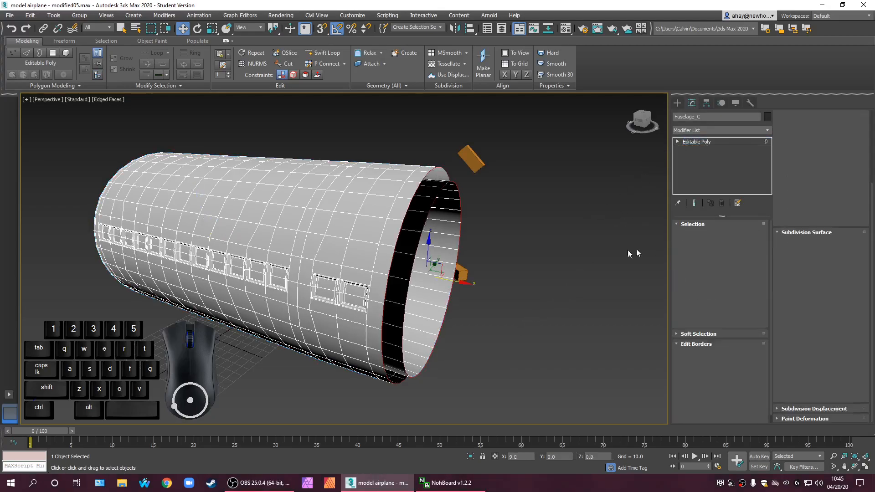
{"action": "left_click", "coordinate": [404, 318]}
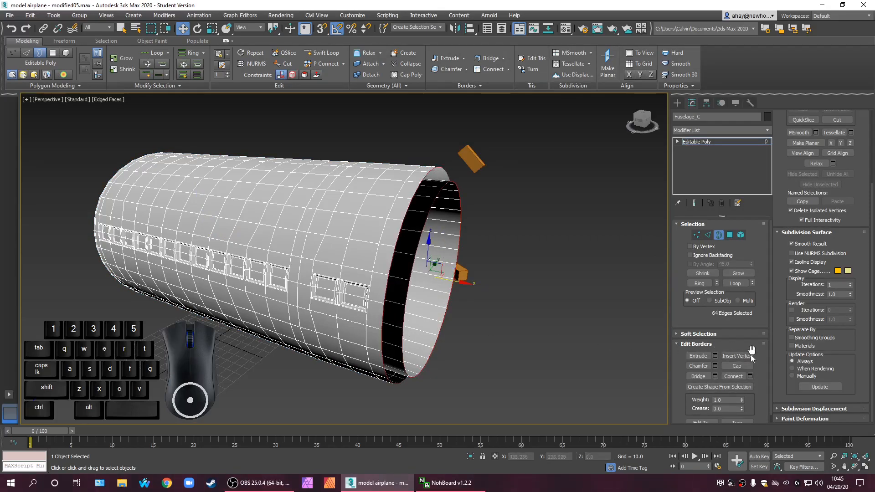
{"action": "left_click", "coordinate": [715, 376]}
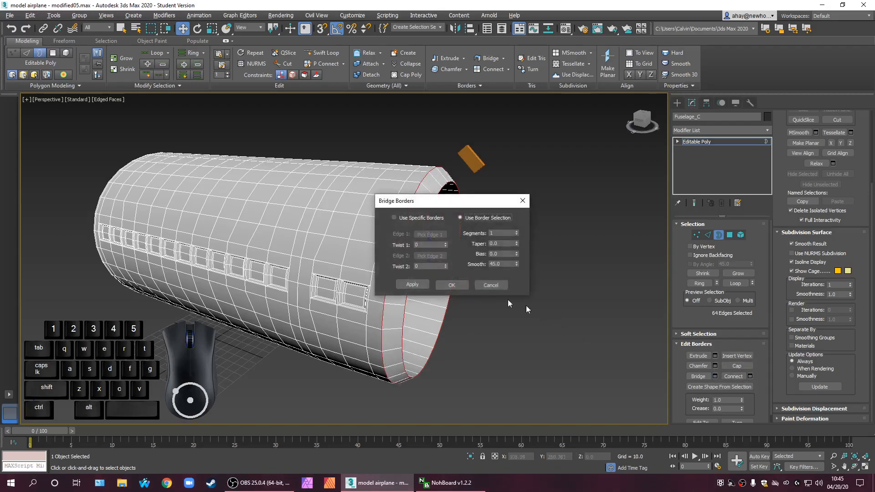
{"action": "left_click", "coordinate": [450, 285]}
{"action": "middle_click_drag", "start_coordinate": [523, 308], "coordinate": [557, 316], "text": "alt"}
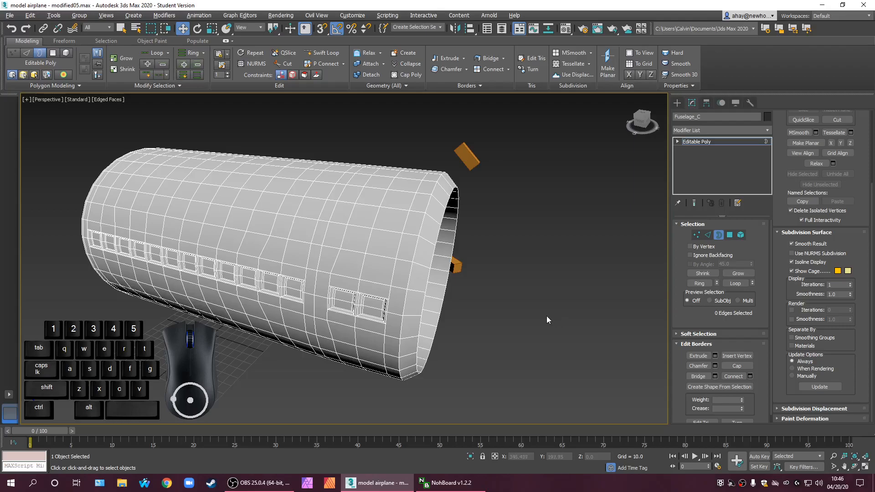
Select the full ring of short edges crossing the angled rim at the open end of Fuselage_C
{"action": "key", "text": "alt+w"}
{"action": "middle_click_drag", "start_coordinate": [363, 152], "coordinate": [514, 159]}
{"action": "left_click", "coordinate": [708, 235]}
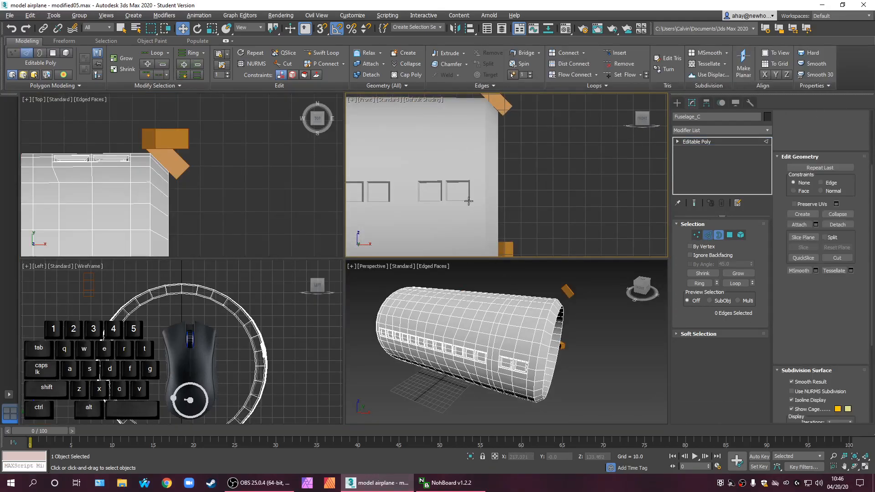
{"action": "middle_click_drag", "start_coordinate": [534, 346], "coordinate": [522, 344]}
{"action": "scroll", "coordinate": [518, 341], "scroll_direction": "up", "scroll_amount": 2}
{"action": "left_click", "coordinate": [522, 337]}
{"action": "left_click", "coordinate": [700, 284]}
{"action": "scroll", "coordinate": [535, 350], "scroll_direction": "up", "scroll_amount": 5}
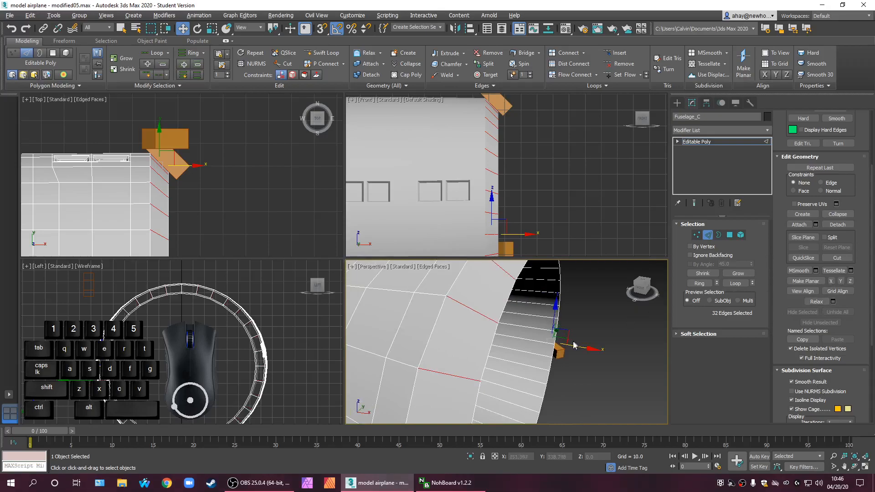
{"action": "scroll", "coordinate": [566, 338], "scroll_direction": "down", "scroll_amount": 5}
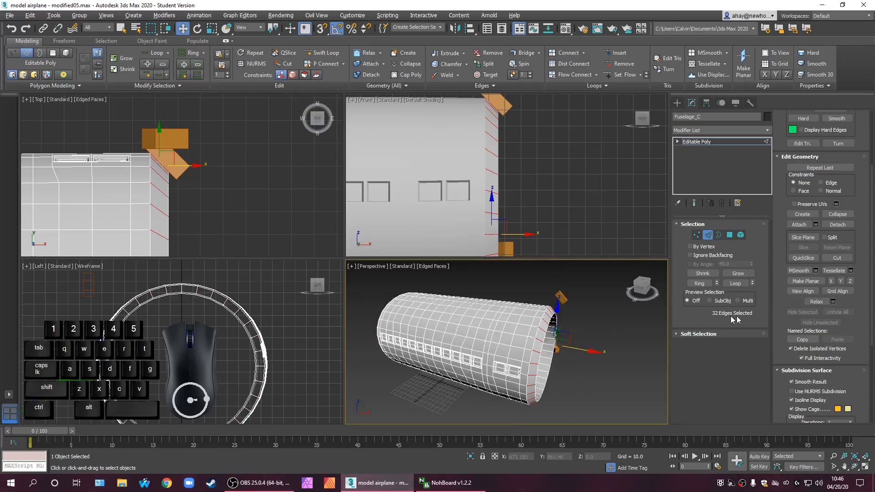
{"action": "left_click_drag", "start_coordinate": [868, 207], "coordinate": [868, 196]}
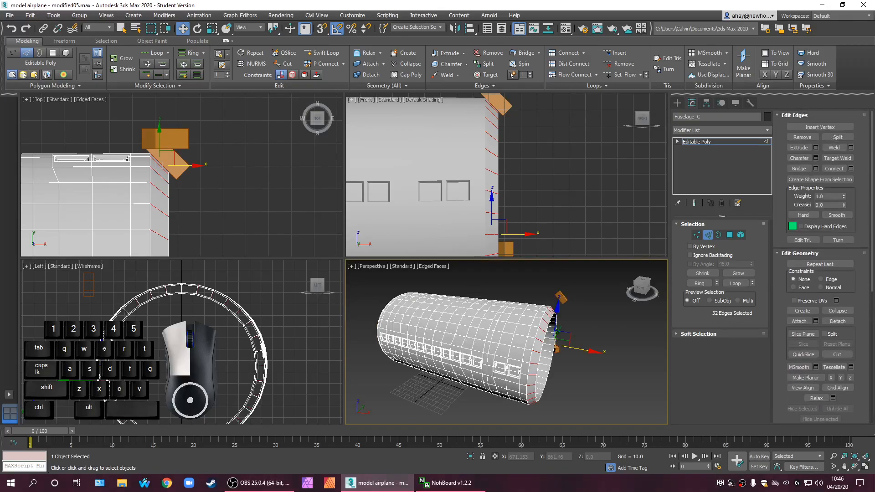
Connect the selected rim edges with 2 segments and a pinch of 70, and clear the selection
{"action": "left_click", "coordinate": [850, 169]}
{"action": "right_click", "coordinate": [490, 240]}
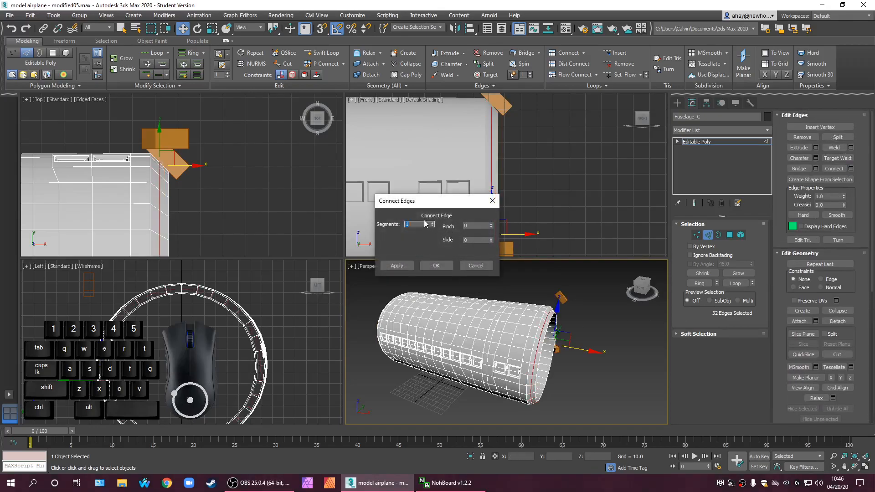
{"action": "key", "text": "Return"}
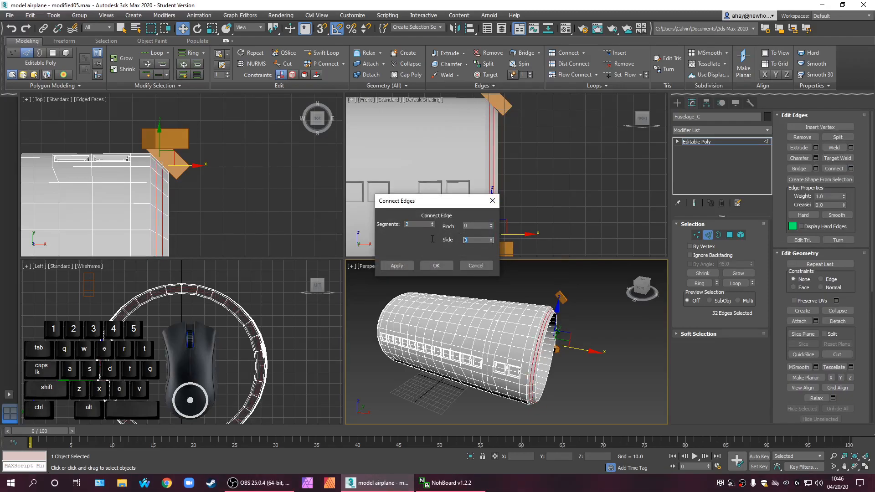
{"action": "double_click", "coordinate": [481, 228]}
{"action": "type", "text": "70"}
{"action": "key", "text": "Return"}
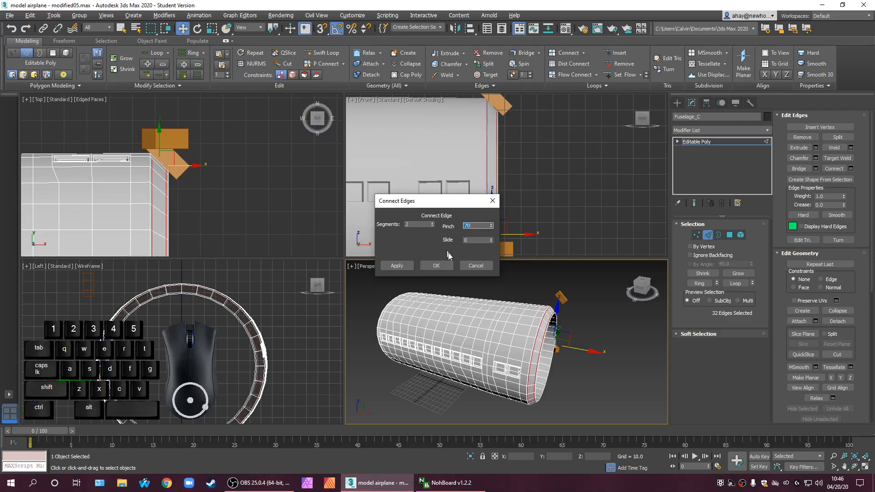
{"action": "left_click", "coordinate": [436, 264]}
{"action": "left_click", "coordinate": [589, 375]}
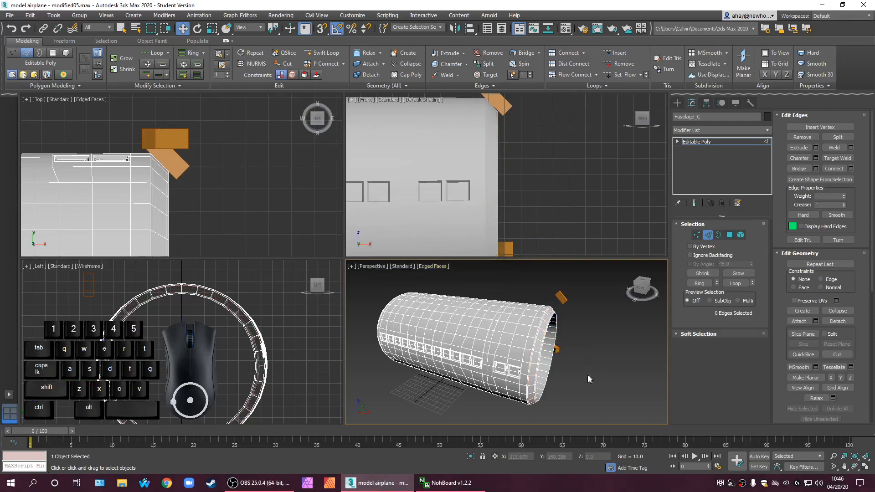
Insert a Swift Loop around the inner fuselage surface close to the open rim
{"action": "scroll", "coordinate": [524, 348], "scroll_direction": "up", "scroll_amount": 5}
{"action": "scroll", "coordinate": [524, 348], "scroll_direction": "down", "scroll_amount": 6}
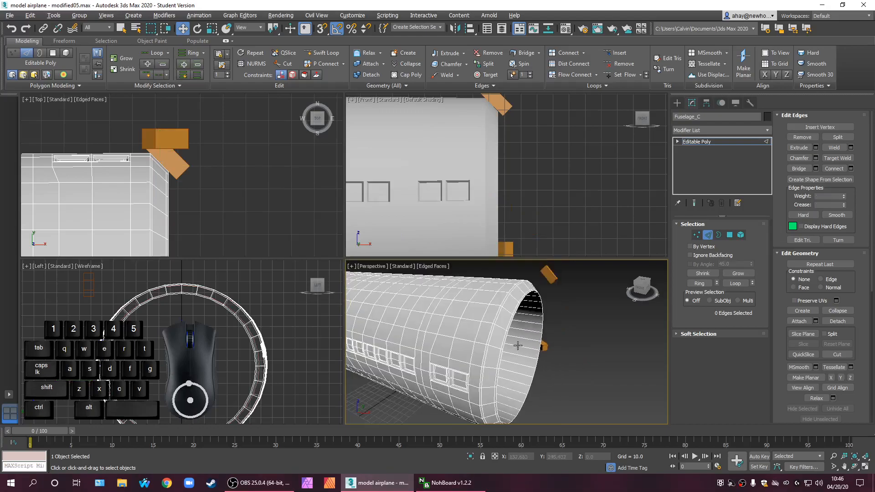
{"action": "left_click", "coordinate": [322, 53]}
{"action": "scroll", "coordinate": [496, 372], "scroll_direction": "up", "scroll_amount": 5}
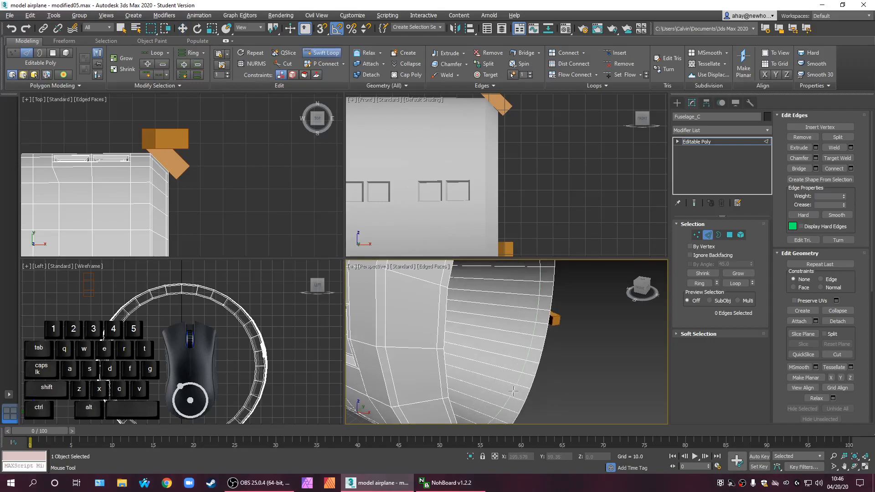
{"action": "left_click", "coordinate": [529, 403]}
{"action": "scroll", "coordinate": [557, 372], "scroll_direction": "down", "scroll_amount": 5}
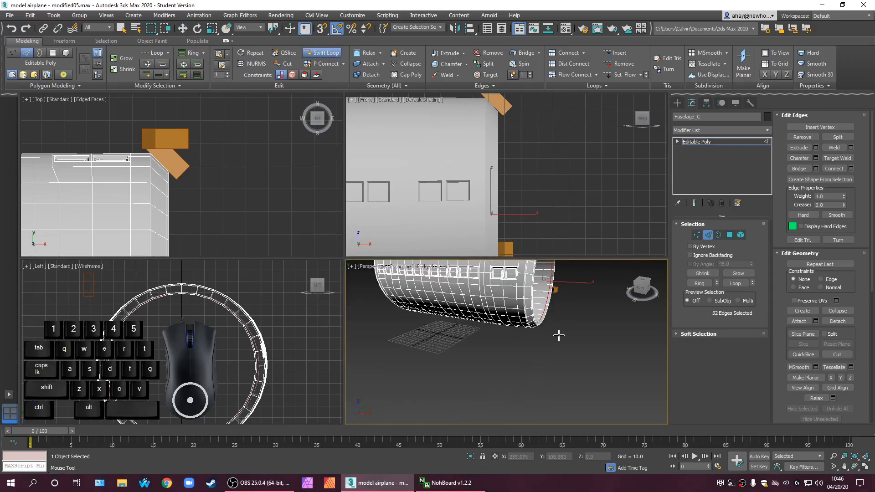
{"action": "scroll", "coordinate": [563, 356], "scroll_direction": "up", "scroll_amount": 3}
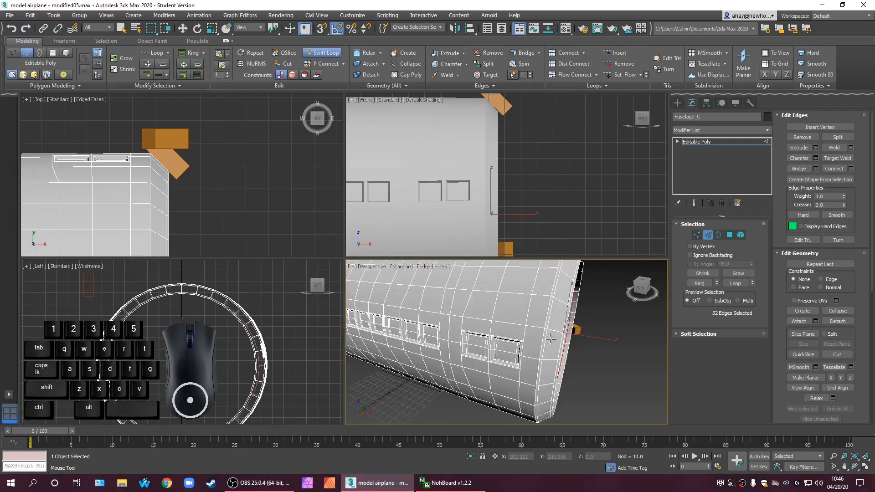
{"action": "right_click", "coordinate": [558, 326]}
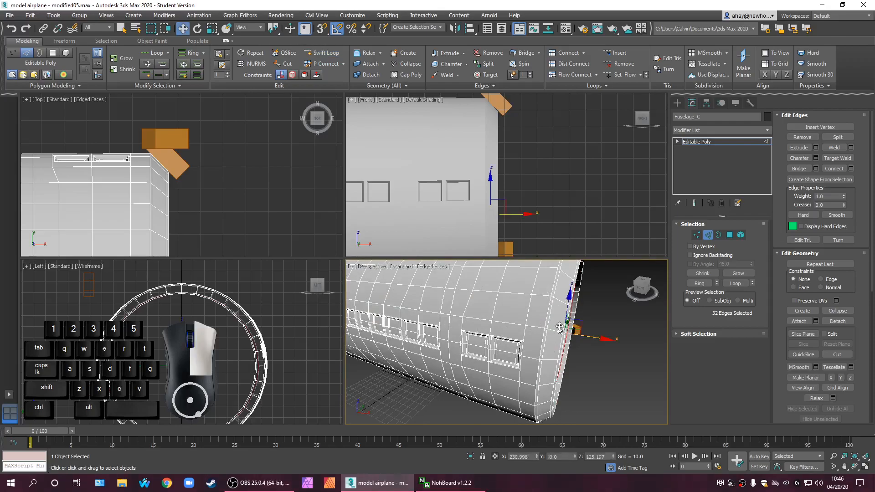
{"action": "left_click", "coordinate": [730, 235]}
{"action": "left_click", "coordinate": [558, 365]}
{"action": "left_click_drag", "start_coordinate": [543, 355], "coordinate": [573, 387]}
{"action": "key", "text": "ctrl+z"}
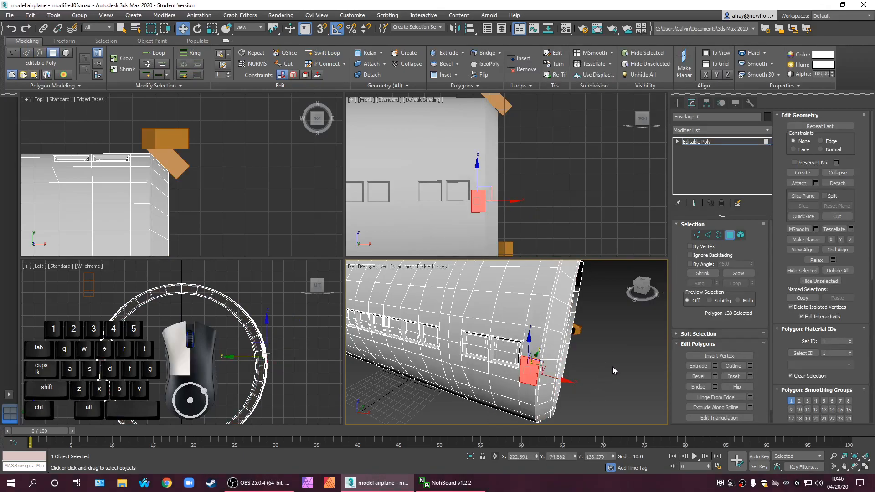
{"action": "left_click", "coordinate": [613, 370]}
Try to pick edges beside the rim, expand them into a ring selection, and undo that expansion
{"action": "left_click", "coordinate": [708, 235]}
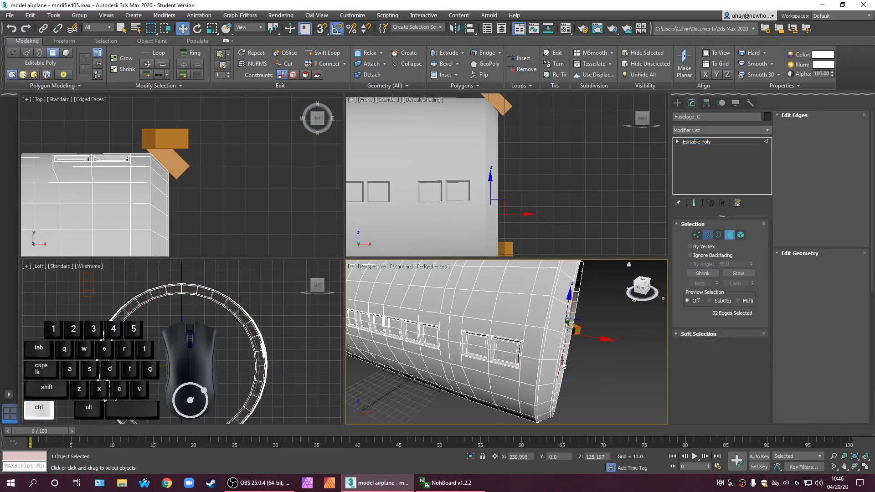
{"action": "left_click", "coordinate": [527, 356], "text": "ctrl"}
{"action": "left_click", "coordinate": [540, 327], "text": "ctrl"}
{"action": "left_click", "coordinate": [527, 386], "text": "ctrl"}
{"action": "scroll", "coordinate": [599, 390], "scroll_direction": "down", "scroll_amount": 5}
{"action": "middle_click_drag", "start_coordinate": [577, 379], "coordinate": [396, 357], "text": "alt"}
{"action": "middle_click_drag", "start_coordinate": [508, 387], "coordinate": [467, 355]}
{"action": "scroll", "coordinate": [546, 363], "scroll_direction": "up", "scroll_amount": 3}
{"action": "left_click", "coordinate": [558, 336], "text": "ctrl"}
{"action": "left_click", "coordinate": [699, 283]}
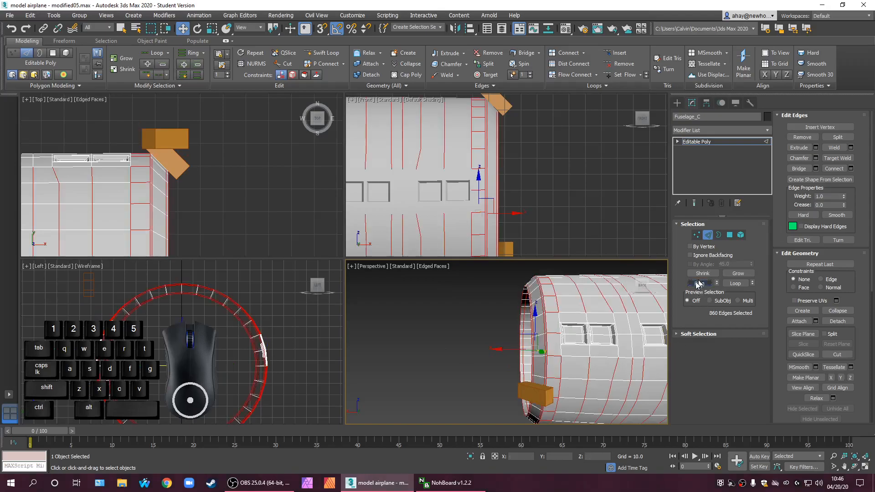
{"action": "key", "text": "ctrl+z"}
Select the ring of lengthwise edges around the outer fuselage band between the last window and the angled rim
{"action": "middle_click_drag", "start_coordinate": [561, 360], "coordinate": [591, 381], "text": "alt"}
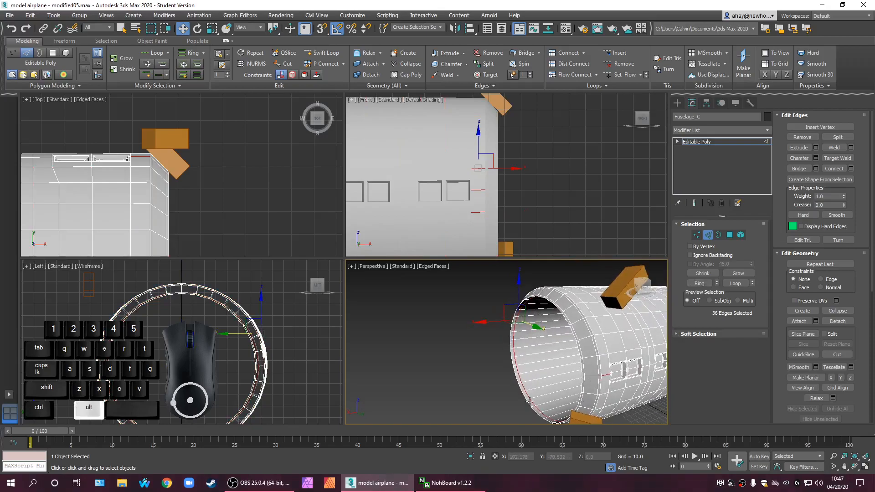
{"action": "left_click", "coordinate": [469, 418]}
{"action": "left_click", "coordinate": [605, 377]}
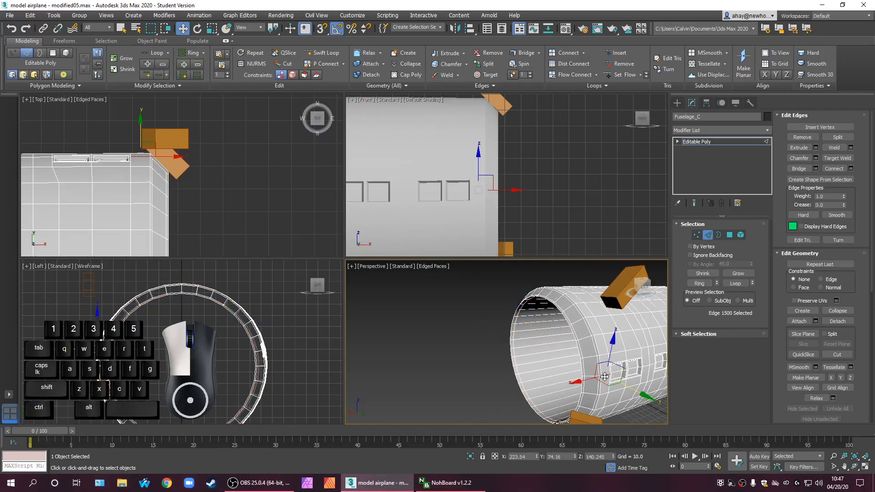
{"action": "key", "text": "ctrl+z"}
{"action": "left_click", "coordinate": [605, 376]}
{"action": "middle_click_drag", "start_coordinate": [606, 375], "coordinate": [601, 337], "text": "alt"}
{"action": "left_click", "coordinate": [603, 336], "text": "ctrl"}
{"action": "key", "text": "ctrl+z"}
{"action": "left_click", "coordinate": [603, 334], "text": "ctrl"}
{"action": "left_click", "coordinate": [593, 352], "text": "ctrl"}
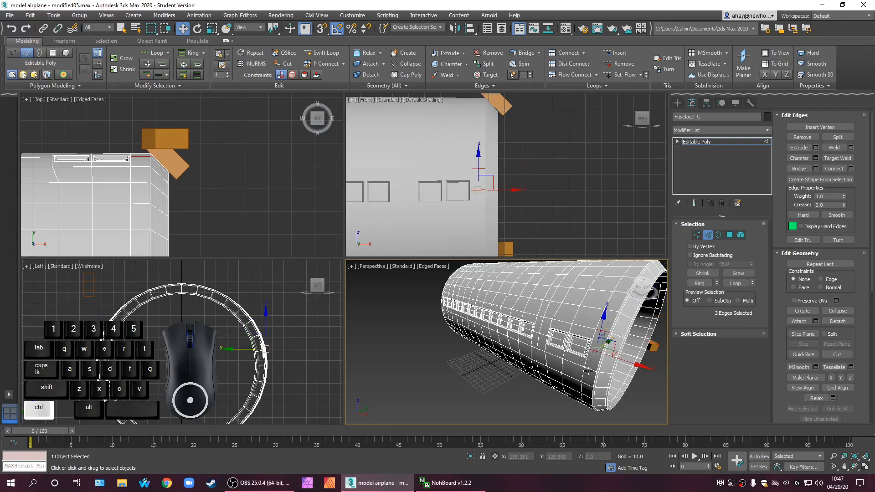
{"action": "left_click", "coordinate": [588, 372], "text": "ctrl"}
{"action": "left_click", "coordinate": [705, 285]}
Connect the selected band edges with 1 segment, pinch 0 and slide 55, placing the loop close to the rim
{"action": "scroll", "coordinate": [572, 359], "scroll_direction": "down", "scroll_amount": 5}
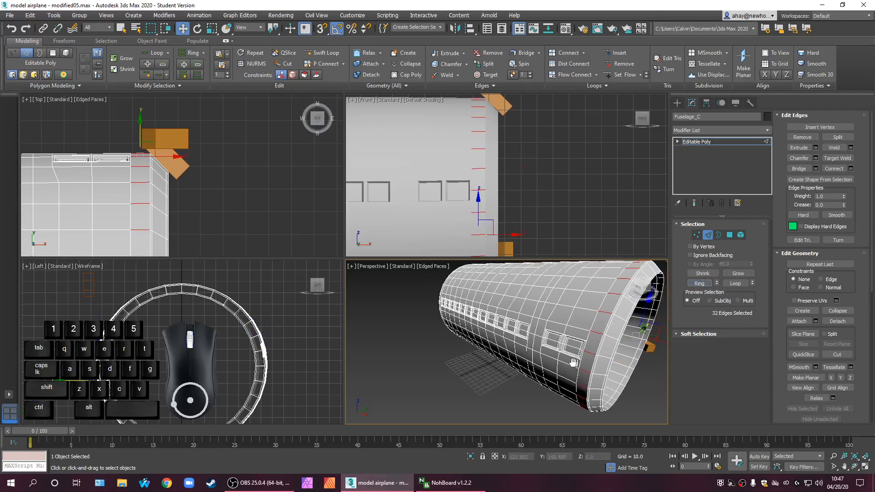
{"action": "middle_click_drag", "start_coordinate": [574, 359], "coordinate": [468, 344], "text": "alt"}
{"action": "scroll", "coordinate": [588, 368], "scroll_direction": "up", "scroll_amount": 4}
{"action": "middle_click_drag", "start_coordinate": [582, 373], "coordinate": [564, 359], "text": "alt"}
{"action": "scroll", "coordinate": [538, 362], "scroll_direction": "up", "scroll_amount": 2}
{"action": "scroll", "coordinate": [561, 357], "scroll_direction": "up", "scroll_amount": 2}
{"action": "left_click", "coordinate": [851, 168]}
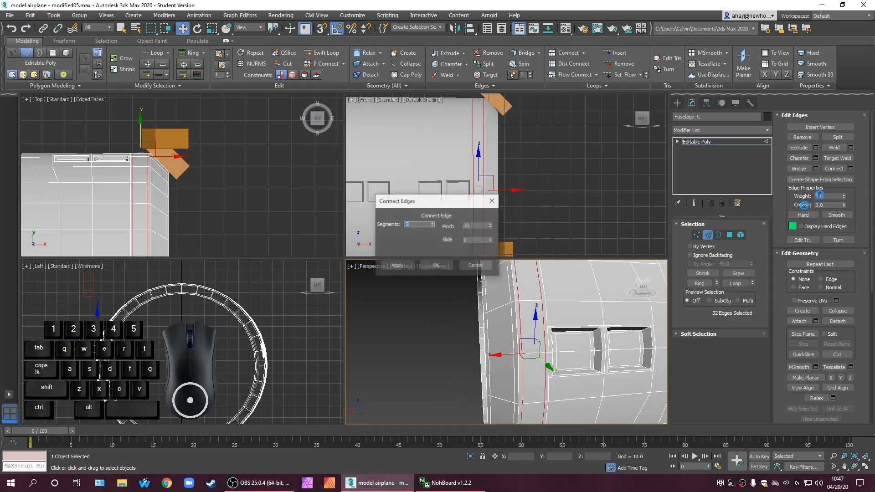
{"action": "left_click", "coordinate": [432, 226]}
{"action": "right_click", "coordinate": [490, 226]}
{"action": "left_click_drag", "start_coordinate": [477, 239], "coordinate": [379, 239]}
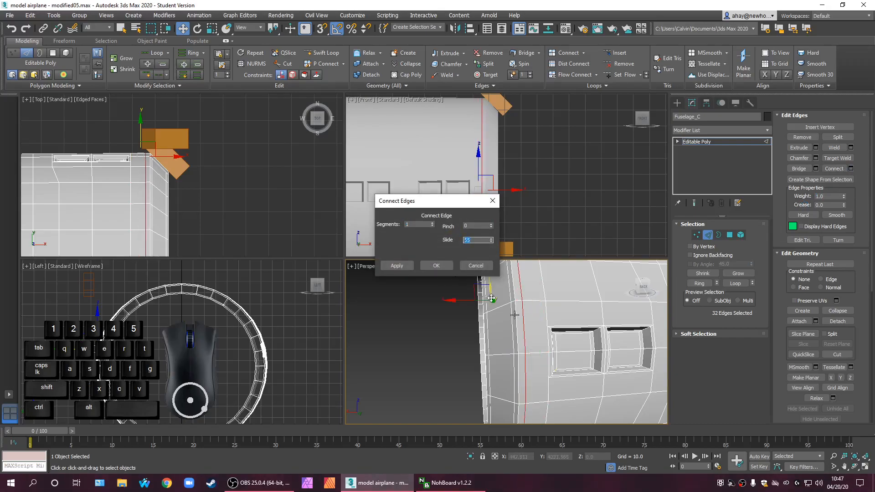
{"action": "left_click", "coordinate": [436, 266]}
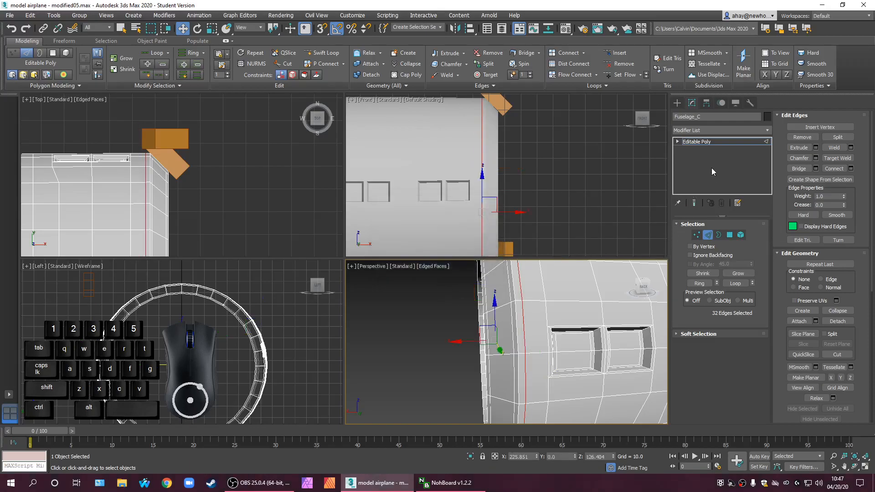
Return Fuselage_C to object level and add an OpenSubdiv modifier with 3 iterations
{"action": "left_click", "coordinate": [726, 145]}
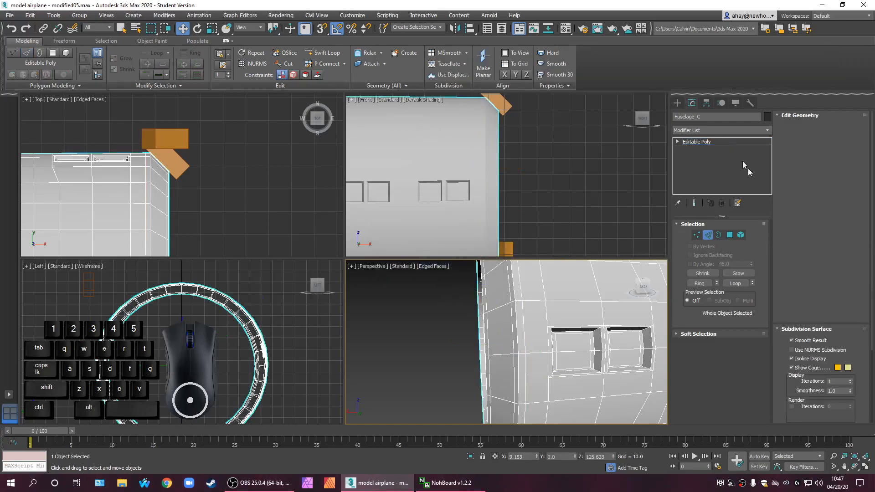
{"action": "left_click", "coordinate": [821, 350]}
{"action": "left_click", "coordinate": [792, 350]}
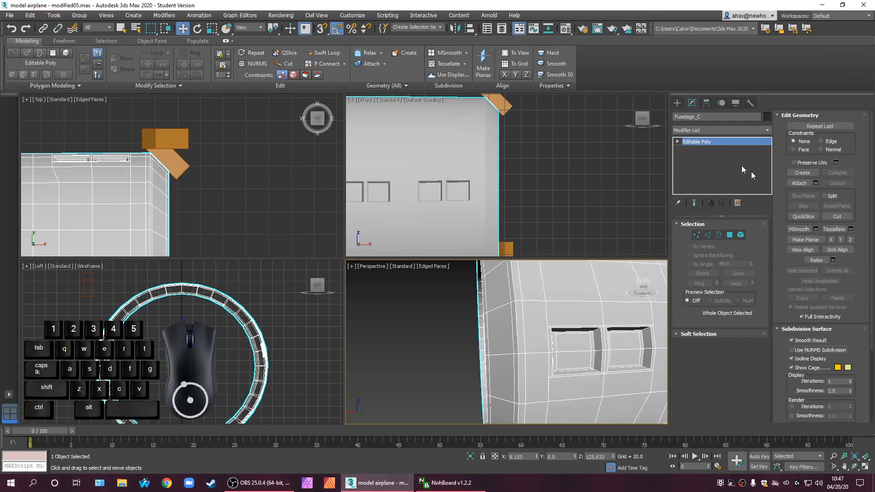
{"action": "left_click", "coordinate": [721, 131]}
{"action": "key", "text": "o"}
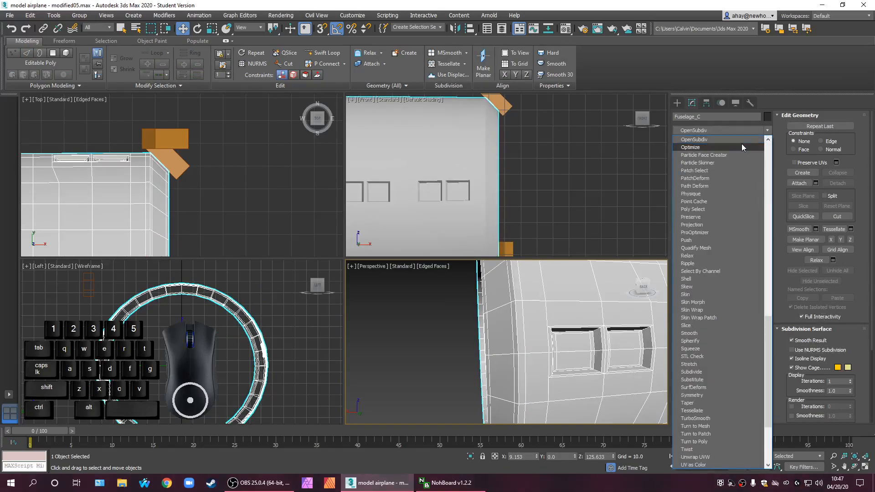
{"action": "left_click", "coordinate": [737, 140]}
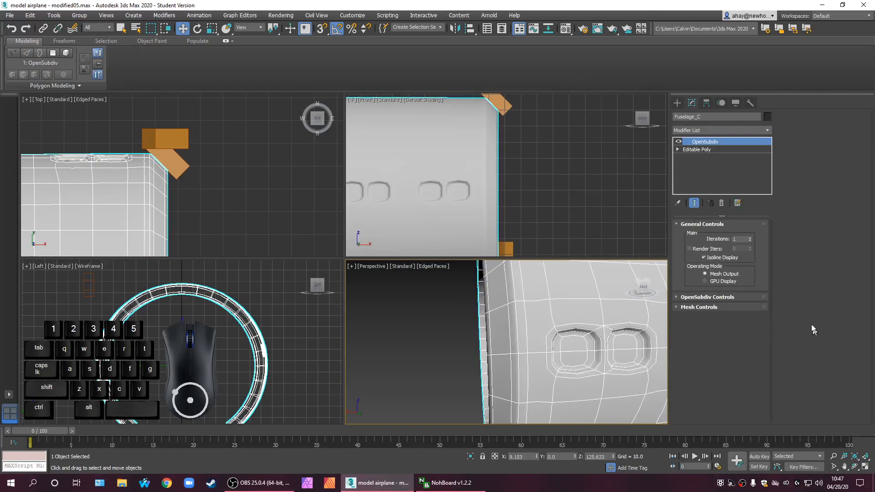
{"action": "left_click", "coordinate": [750, 237]}
{"action": "left_click", "coordinate": [750, 237]}
Examine the smoothed fuselage end, its rim and the window openings from several angles with edged faces off
{"action": "scroll", "coordinate": [486, 327], "scroll_direction": "down", "scroll_amount": 2}
{"action": "scroll", "coordinate": [486, 327], "scroll_direction": "down", "scroll_amount": 3}
{"action": "mouse_move", "coordinate": [486, 336]}
{"action": "middle_mouse_down", "text": "alt"}
{"action": "mouse_move", "coordinate": [552, 381]}
{"action": "mouse_move", "coordinate": [586, 374]}
{"action": "mouse_move", "coordinate": [482, 338]}
{"action": "middle_mouse_up", "text": "alt"}
{"action": "middle_click_drag", "start_coordinate": [529, 392], "coordinate": [429, 392], "text": "alt"}
{"action": "scroll", "coordinate": [430, 392], "scroll_direction": "up", "scroll_amount": 4}
{"action": "scroll", "coordinate": [491, 357], "scroll_direction": "down", "scroll_amount": 1}
{"action": "middle_click_drag", "start_coordinate": [481, 348], "coordinate": [442, 360]}
{"action": "scroll", "coordinate": [387, 379], "scroll_direction": "up", "scroll_amount": 1}
{"action": "scroll", "coordinate": [393, 385], "scroll_direction": "down", "scroll_amount": 1}
{"action": "scroll", "coordinate": [449, 376], "scroll_direction": "down", "scroll_amount": 2}
{"action": "middle_click_drag", "start_coordinate": [423, 391], "coordinate": [445, 347], "text": "alt"}
{"action": "scroll", "coordinate": [458, 325], "scroll_direction": "up", "scroll_amount": 2}
{"action": "scroll", "coordinate": [382, 350], "scroll_direction": "up", "scroll_amount": 1}
{"action": "scroll", "coordinate": [449, 348], "scroll_direction": "down", "scroll_amount": 1}
{"action": "scroll", "coordinate": [463, 363], "scroll_direction": "down", "scroll_amount": 1}
{"action": "mouse_move", "coordinate": [498, 368]}
{"action": "middle_mouse_down", "text": "alt"}
{"action": "mouse_move", "coordinate": [562, 360]}
{"action": "mouse_move", "coordinate": [467, 352]}
{"action": "mouse_move", "coordinate": [508, 361]}
{"action": "middle_mouse_up", "text": "alt"}
{"action": "scroll", "coordinate": [554, 348], "scroll_direction": "up", "scroll_amount": 2}
Unhide all the airplane parts and view the fuselage section next to the tail section
{"action": "right_click", "coordinate": [628, 320]}
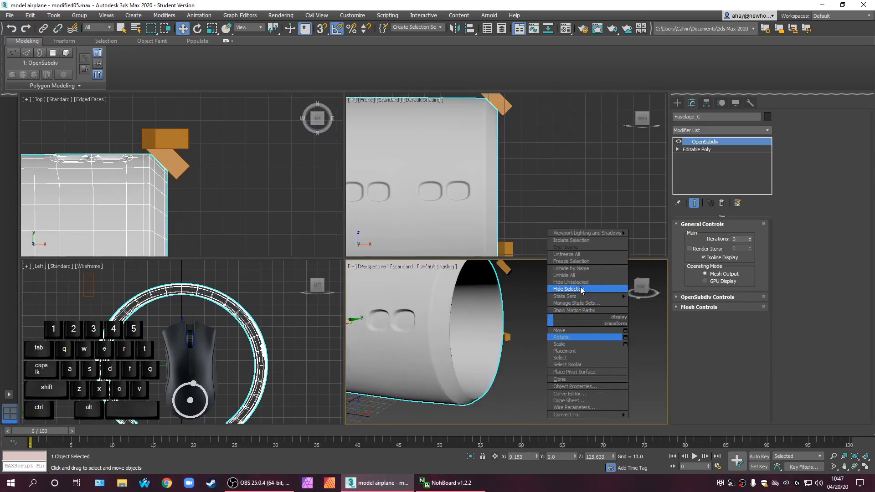
{"action": "left_click", "coordinate": [565, 275]}
{"action": "scroll", "coordinate": [538, 340], "scroll_direction": "down", "scroll_amount": 4}
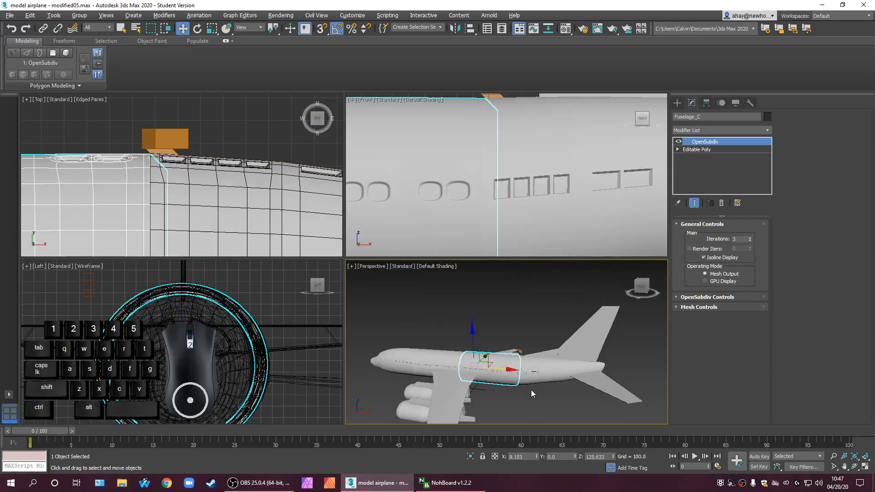
{"action": "middle_click_drag", "start_coordinate": [539, 398], "coordinate": [583, 398], "text": "alt"}
{"action": "scroll", "coordinate": [575, 380], "scroll_direction": "up", "scroll_amount": 2}
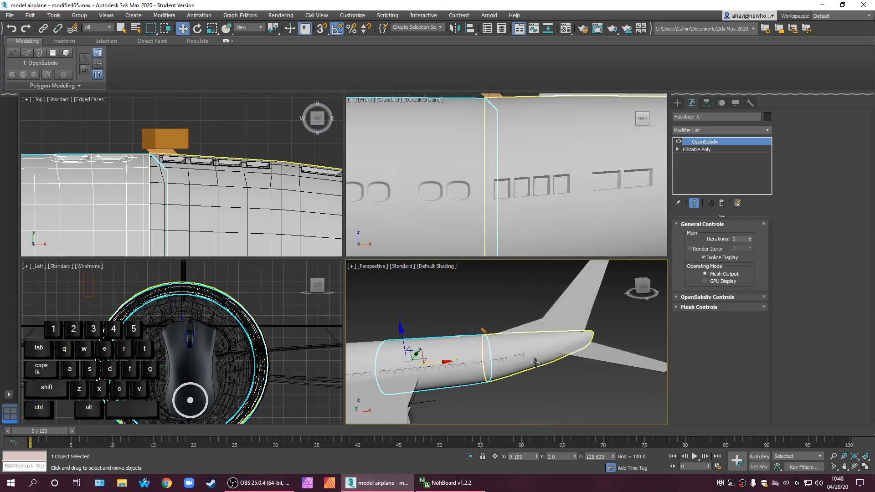
Add the tail fuselage section to the selection, hide all unselected objects and clear the selection
{"action": "left_click", "coordinate": [526, 355], "text": "ctrl"}
{"action": "right_click", "coordinate": [526, 355]}
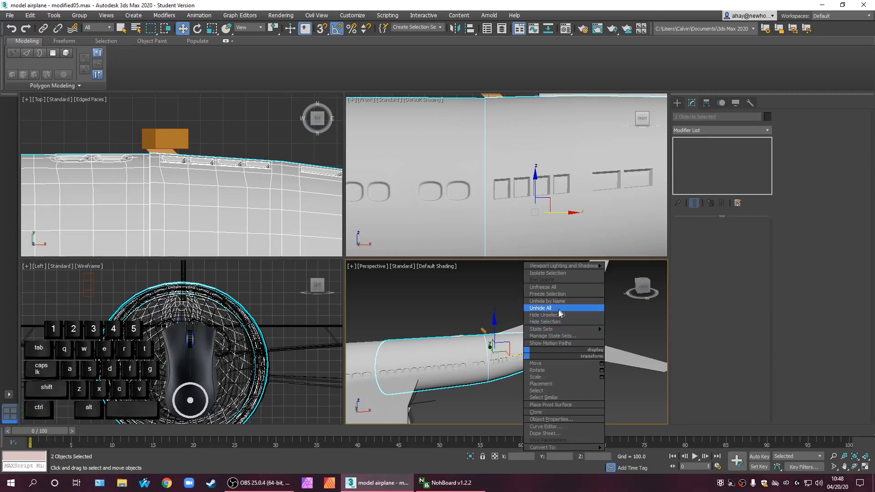
{"action": "left_click", "coordinate": [558, 315]}
{"action": "left_click", "coordinate": [542, 389]}
Select the tail section Fuselage_D in the Perspective view and frame it closely
{"action": "middle_click_drag", "start_coordinate": [539, 389], "coordinate": [518, 392], "text": "alt"}
{"action": "left_click", "coordinate": [537, 355]}
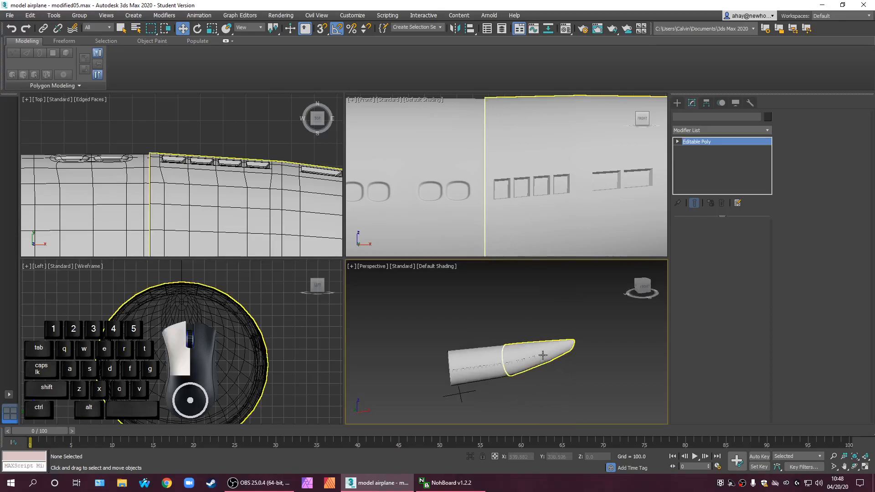
{"action": "scroll", "coordinate": [535, 376], "scroll_direction": "up", "scroll_amount": 3}
{"action": "scroll", "coordinate": [534, 376], "scroll_direction": "up", "scroll_amount": 5}
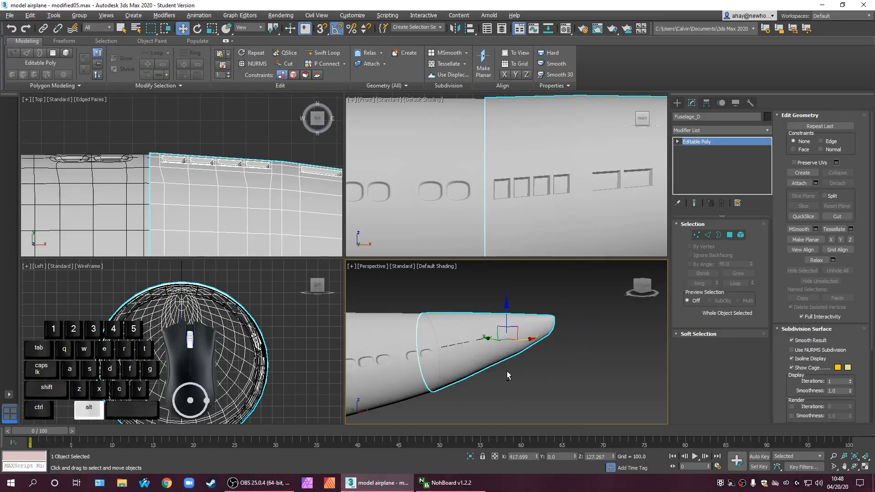
{"action": "middle_click_drag", "start_coordinate": [510, 377], "coordinate": [499, 379]}
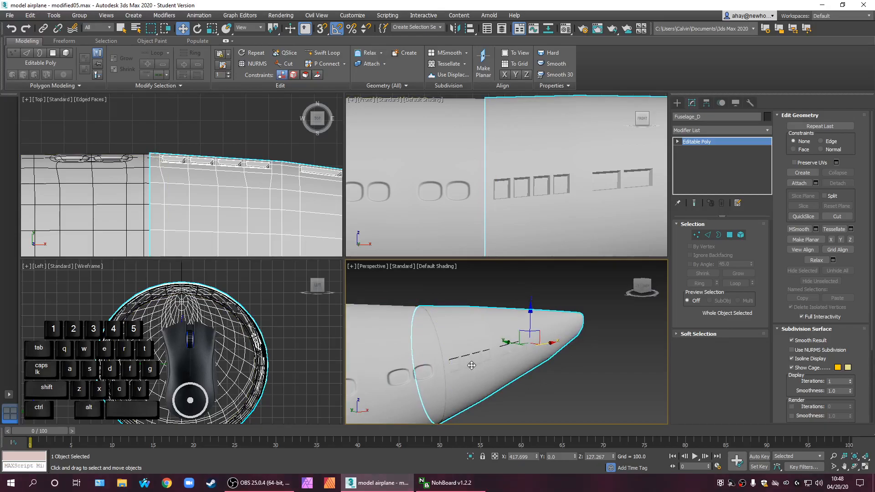
{"action": "scroll", "coordinate": [472, 366], "scroll_direction": "down", "scroll_amount": 2}
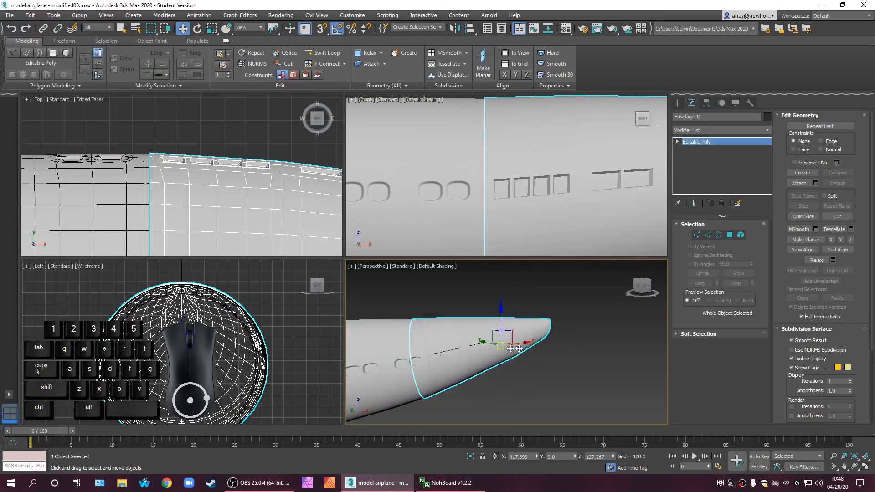
Frame the fuselage sections in the Front view and unhide all the airplane parts
{"action": "scroll", "coordinate": [243, 213], "scroll_direction": "down", "scroll_amount": 4}
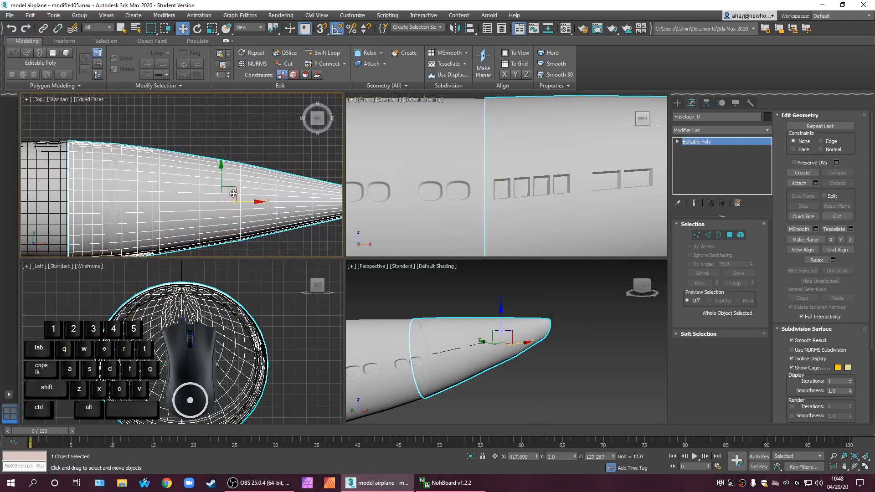
{"action": "scroll", "coordinate": [444, 168], "scroll_direction": "down", "scroll_amount": 6}
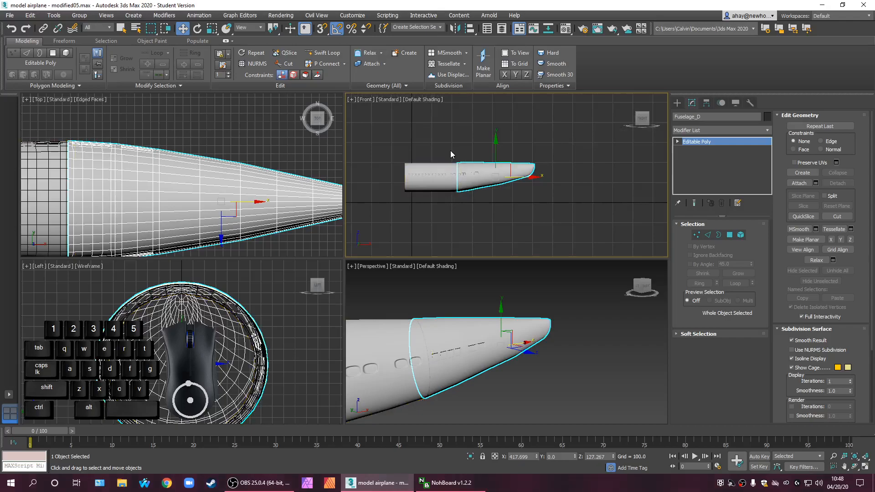
{"action": "right_click", "coordinate": [450, 152]}
{"action": "left_click", "coordinate": [480, 102]}
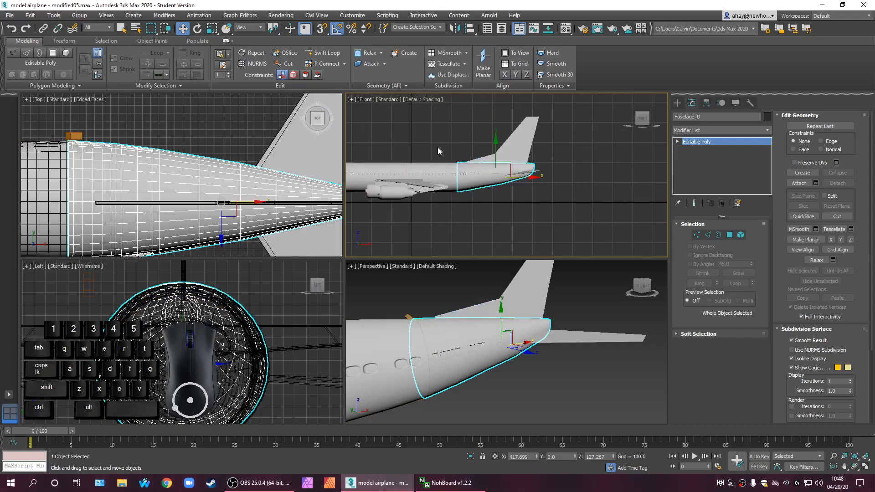
Select the two orange boxes together with Fuselage_C and Fuselage_D, hide all unselected objects and clear the selection
{"action": "left_click", "coordinate": [88, 284]}
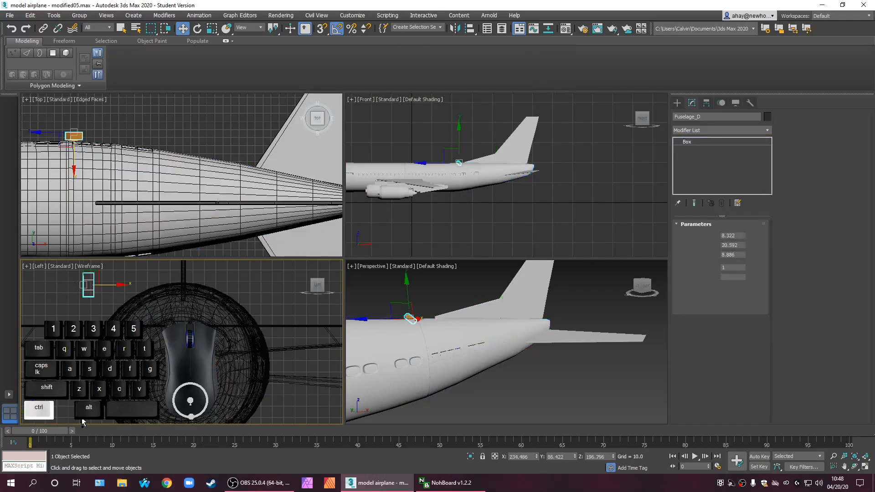
{"action": "left_click", "coordinate": [267, 362], "text": "ctrl"}
{"action": "left_click", "coordinate": [450, 407], "text": "ctrl"}
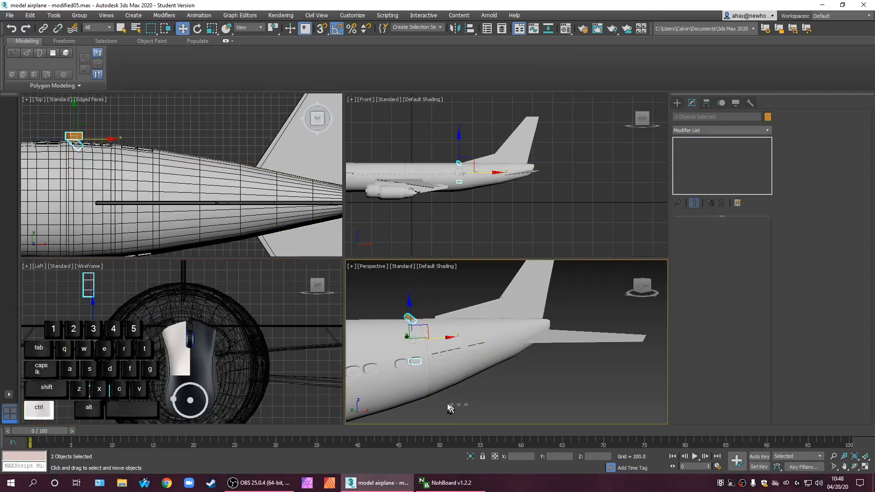
{"action": "left_click", "coordinate": [413, 390], "text": "ctrl"}
{"action": "right_click", "coordinate": [437, 376]}
{"action": "left_click", "coordinate": [479, 338]}
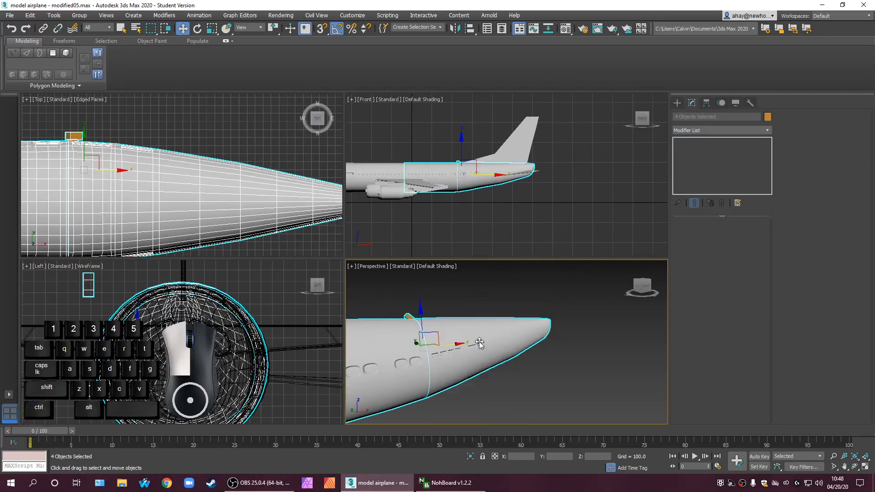
{"action": "left_click", "coordinate": [504, 386]}
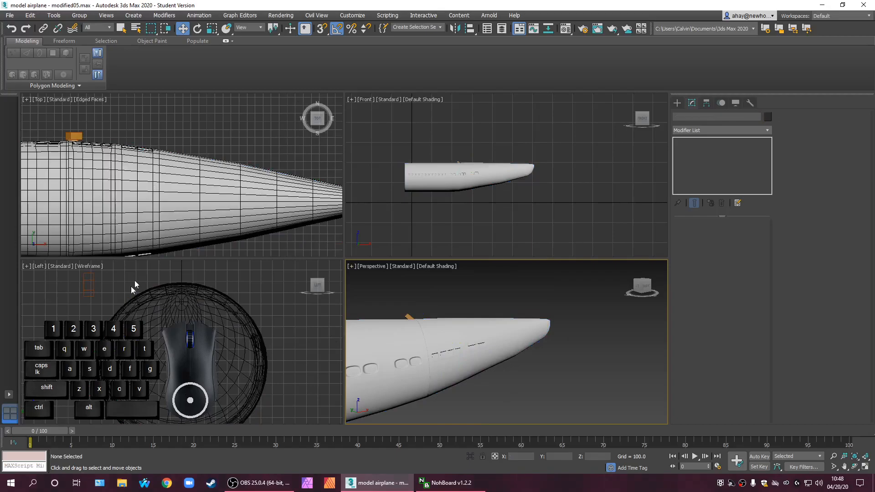
Hide the orange boxes by isolating the two fuselage sections, and return the time slider to frame 0
{"action": "left_click", "coordinate": [83, 287], "text": "ctrl"}
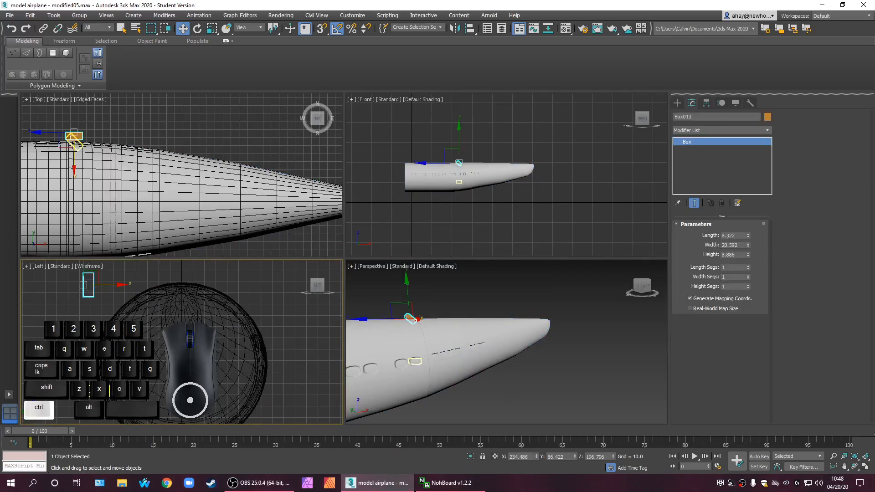
{"action": "left_click", "coordinate": [88, 291], "text": "ctrl"}
{"action": "right_click", "coordinate": [84, 387]}
{"action": "right_click", "coordinate": [98, 304]}
{"action": "left_click", "coordinate": [90, 296]}
{"action": "left_click_drag", "start_coordinate": [491, 433], "coordinate": [430, 375]}
{"action": "right_click", "coordinate": [429, 374]}
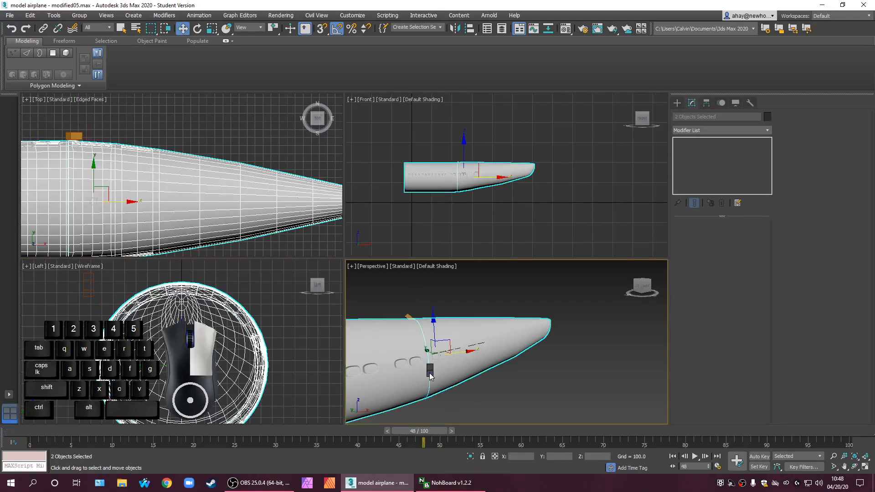
{"action": "left_click", "coordinate": [474, 336]}
{"action": "left_click_drag", "start_coordinate": [438, 432], "coordinate": [35, 422]}
Select the open border of Fuselage_D at its joint with Fuselage_C in the maximized Front view
{"action": "middle_click_drag", "start_coordinate": [514, 199], "coordinate": [536, 200]}
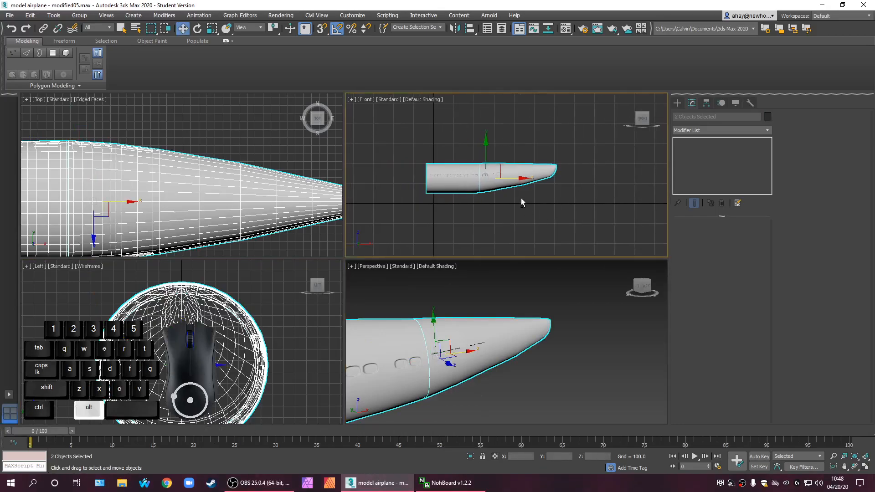
{"action": "key", "text": "alt+w"}
{"action": "middle_click_drag", "start_coordinate": [377, 215], "coordinate": [458, 177]}
{"action": "scroll", "coordinate": [415, 241], "scroll_direction": "up", "scroll_amount": 6}
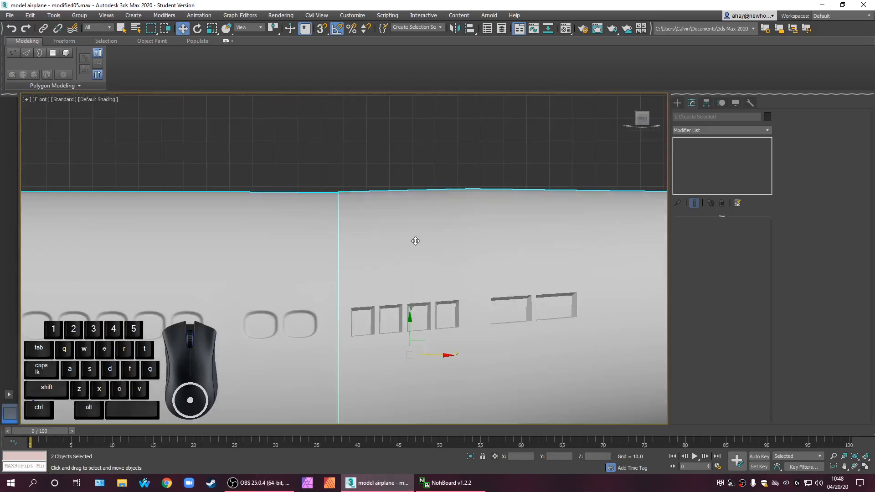
{"action": "middle_click_drag", "start_coordinate": [416, 241], "coordinate": [348, 211]}
{"action": "right_click", "coordinate": [435, 223]}
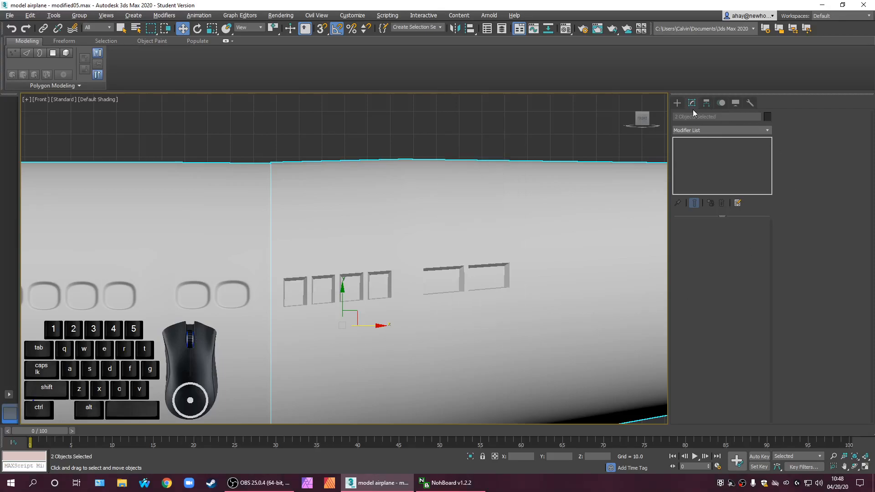
{"action": "left_click", "coordinate": [488, 192]}
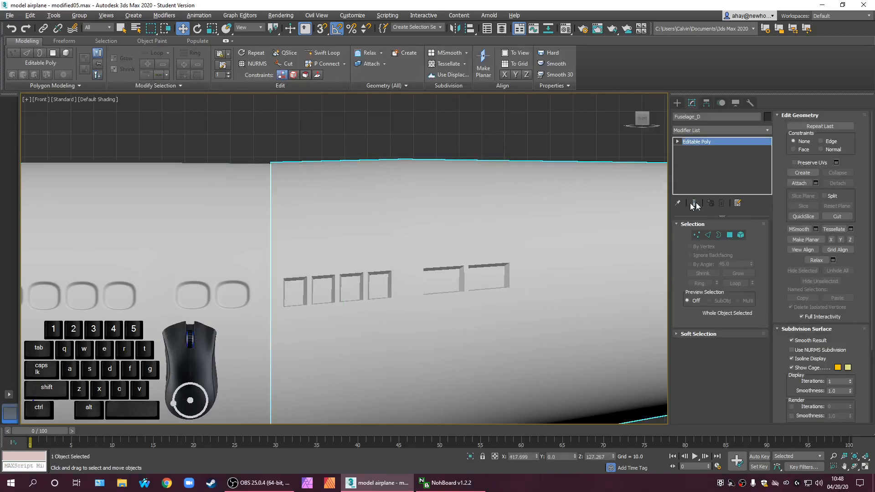
{"action": "left_click", "coordinate": [717, 238]}
{"action": "left_click", "coordinate": [270, 242]}
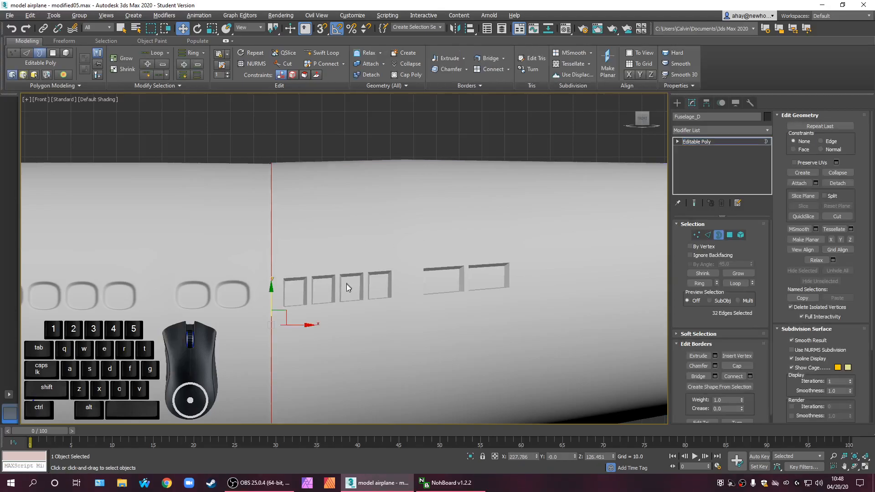
Extrude the selected Fuselage_D border inward by scaling a copy of it to form a rim
{"action": "scroll", "coordinate": [346, 282], "scroll_direction": "down", "scroll_amount": 2}
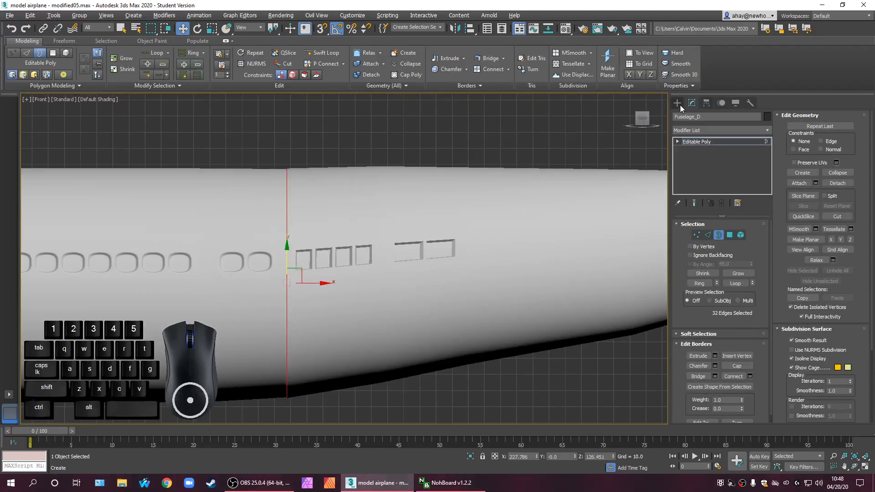
{"action": "scroll", "coordinate": [390, 169], "scroll_direction": "down", "scroll_amount": 2}
{"action": "scroll", "coordinate": [324, 253], "scroll_direction": "down", "scroll_amount": 2}
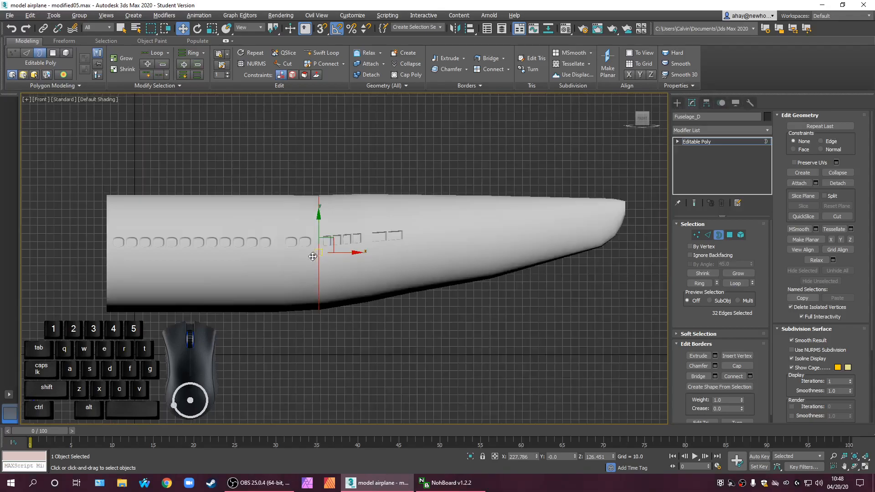
{"action": "key", "text": "alt+w"}
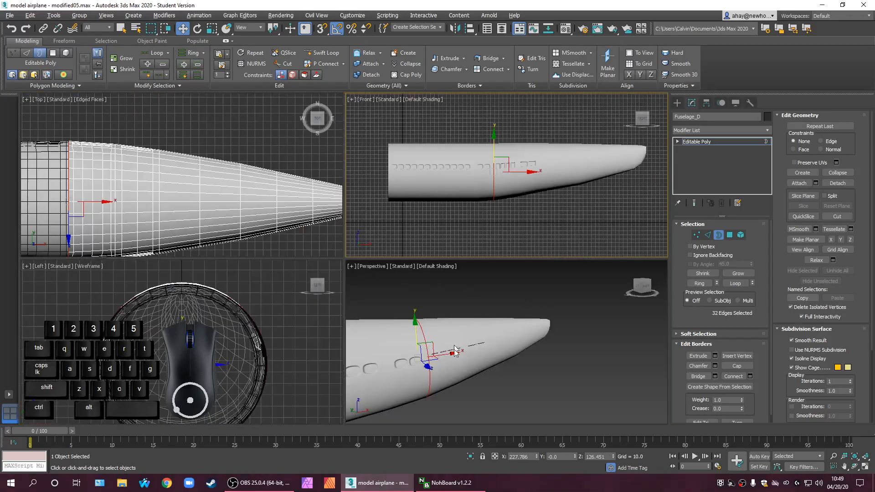
{"action": "middle_click_drag", "start_coordinate": [467, 354], "coordinate": [496, 355]}
{"action": "key", "text": "r"}
{"action": "left_click_drag", "start_coordinate": [452, 341], "coordinate": [449, 341], "text": "shift"}
{"action": "middle_click_drag", "start_coordinate": [263, 341], "coordinate": [272, 302]}
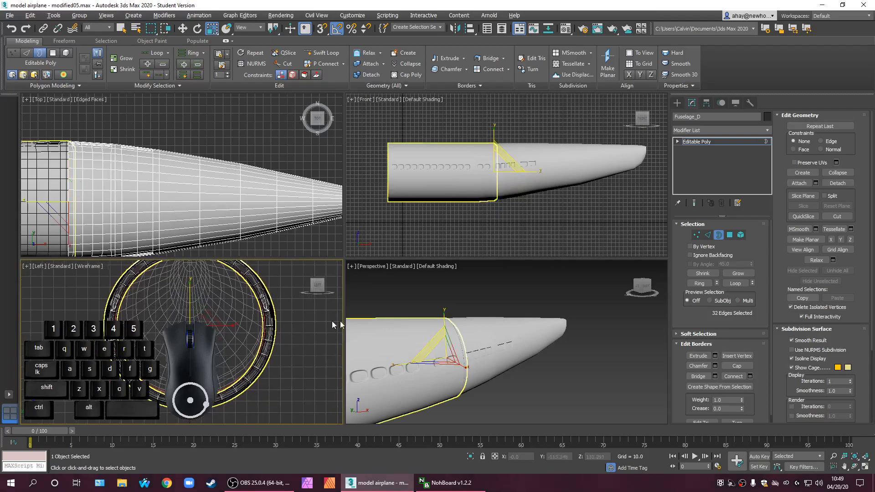
Leave border editing, select Fuselage_C and assign it the orange 09 - Default material
{"action": "key", "text": "alt+w"}
{"action": "middle_click_drag", "start_coordinate": [527, 230], "coordinate": [369, 263], "text": "alt"}
{"action": "left_click", "coordinate": [256, 399]}
{"action": "left_click", "coordinate": [677, 103]}
{"action": "left_click", "coordinate": [199, 241]}
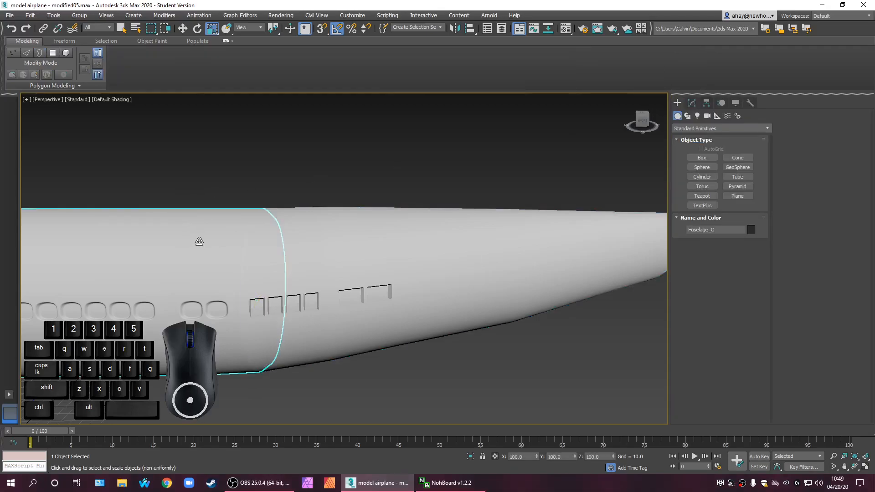
{"action": "key", "text": "m"}
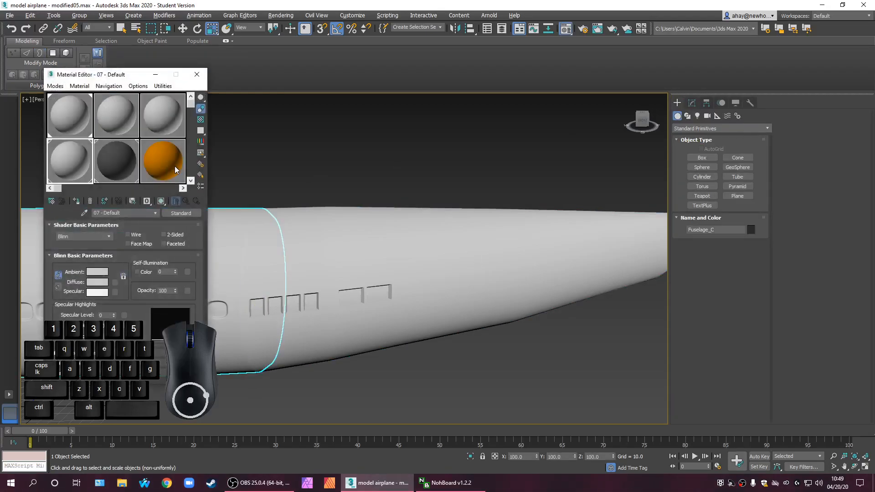
{"action": "left_click", "coordinate": [76, 202]}
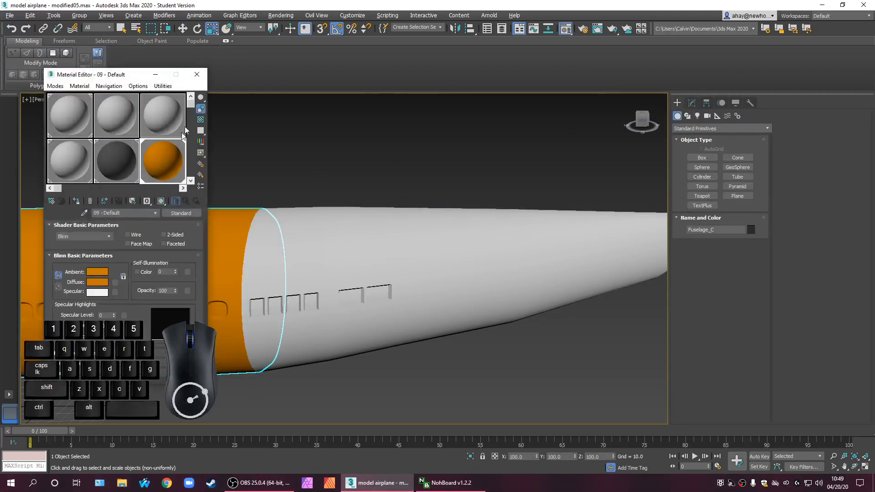
{"action": "left_click", "coordinate": [200, 75]}
Select Fuselage_D for editing and show edged faces in the maximized Front view, zoomed in on the joint
{"action": "left_click", "coordinate": [370, 233]}
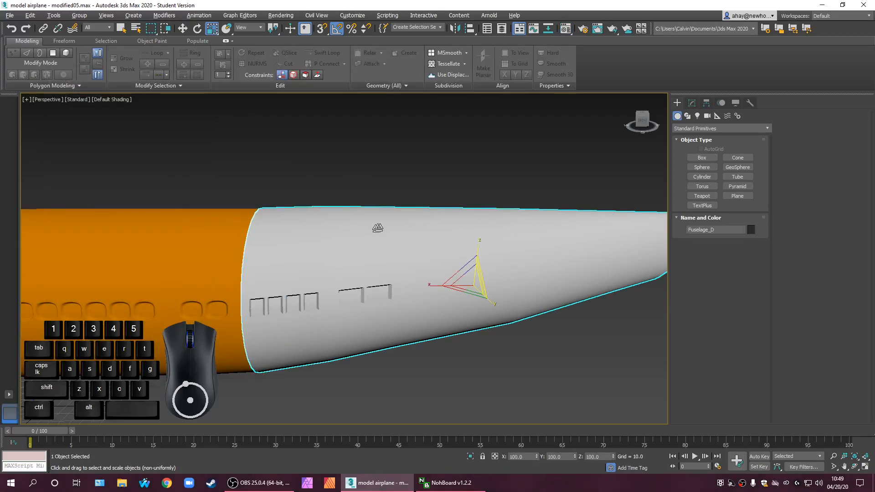
{"action": "key", "text": "alt+w"}
{"action": "key", "text": "alt+w"}
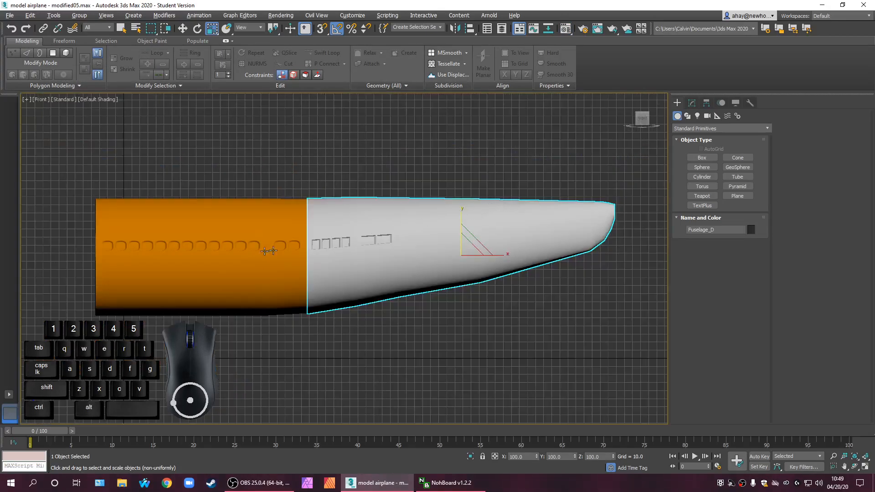
{"action": "scroll", "coordinate": [328, 251], "scroll_direction": "up", "scroll_amount": 5}
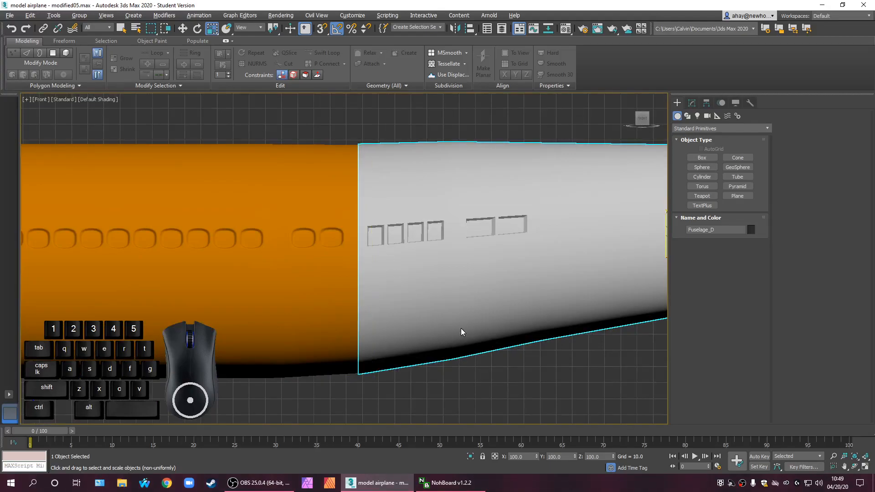
{"action": "key", "text": "F4"}
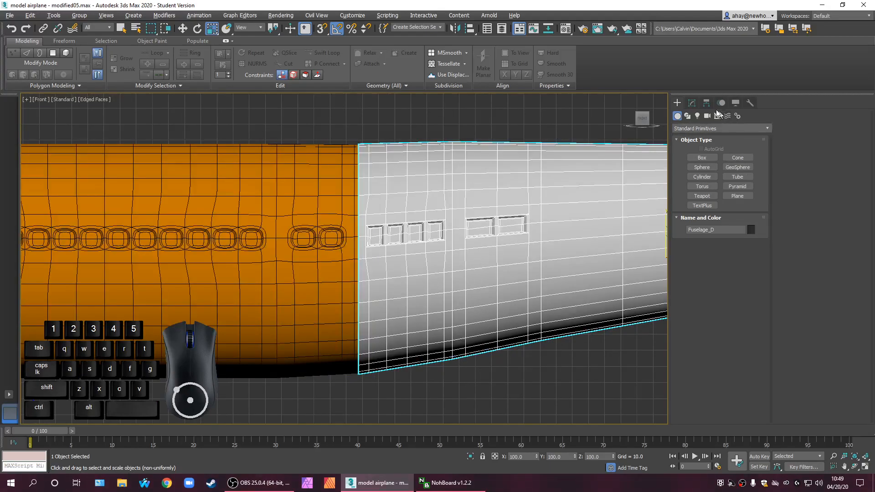
{"action": "left_click", "coordinate": [691, 103]}
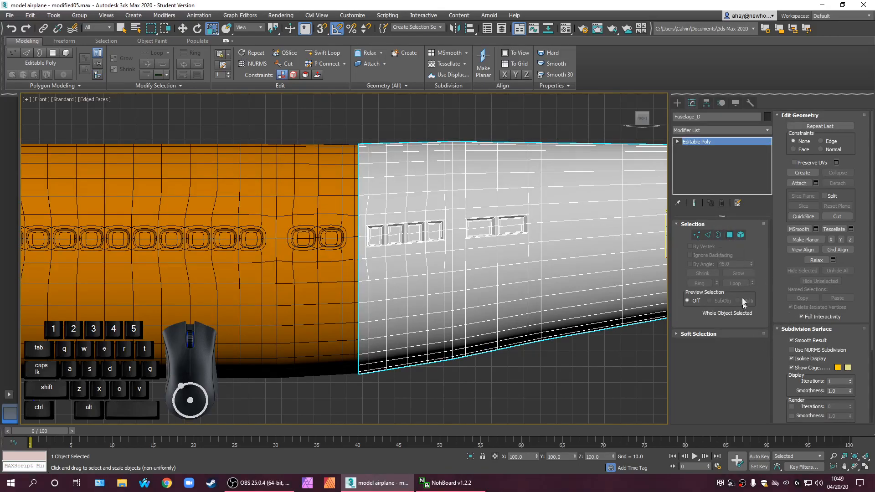
{"action": "scroll", "coordinate": [504, 293], "scroll_direction": "up", "scroll_amount": 3}
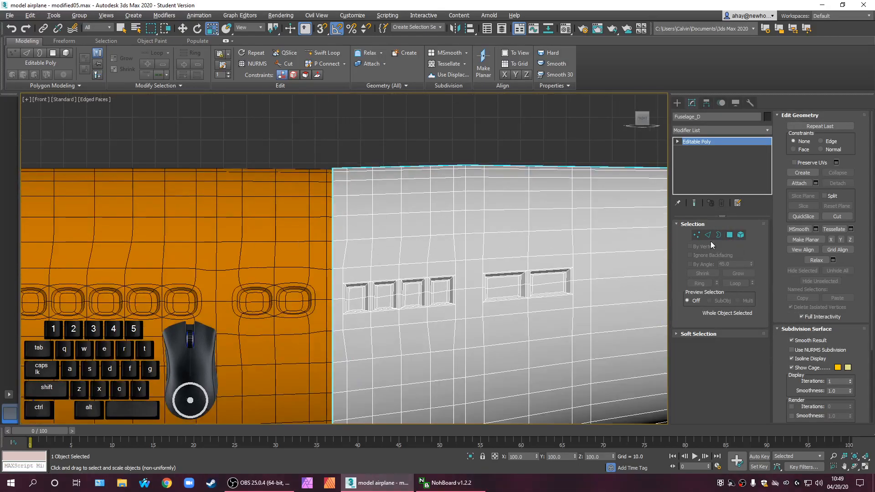
Make Fuselage_D see-through and move its inner border along X to about 235.98, following the angled rim of Fuselage_C
{"action": "left_click", "coordinate": [719, 235]}
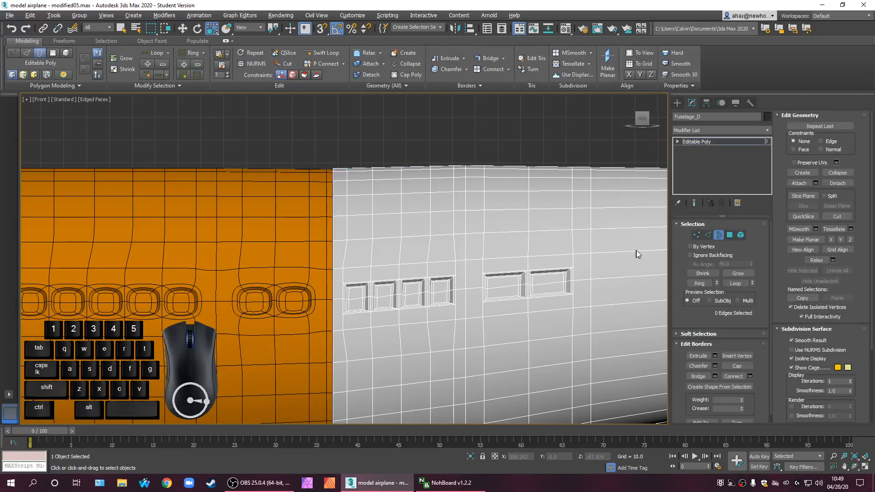
{"action": "key", "text": "alt"}
{"action": "left_click", "coordinate": [331, 285]}
{"action": "key", "text": "w"}
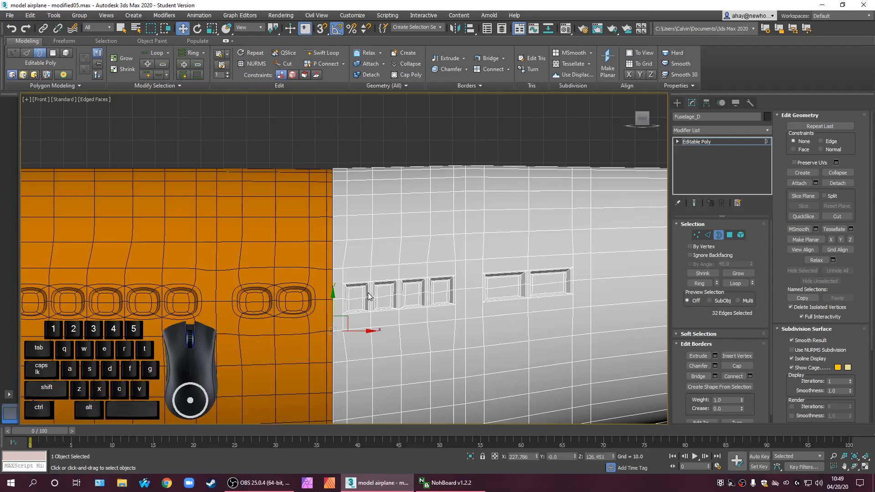
{"action": "scroll", "coordinate": [358, 322], "scroll_direction": "up", "scroll_amount": 3}
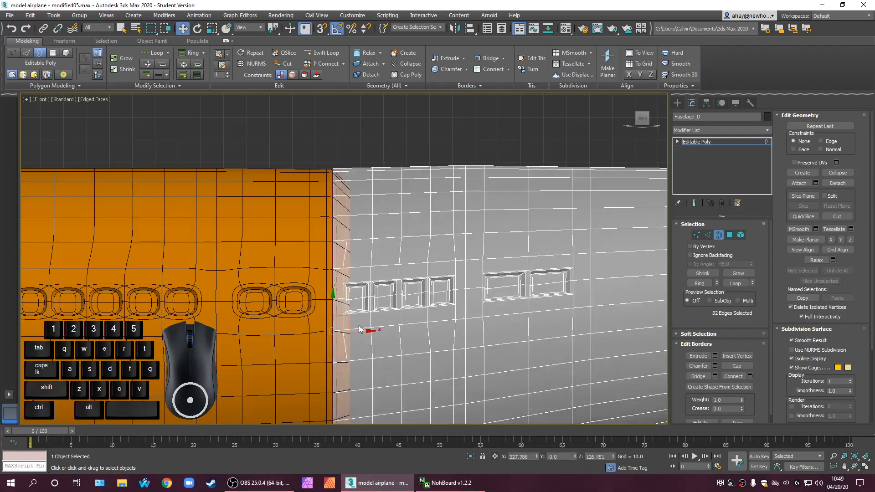
{"action": "left_click_drag", "start_coordinate": [351, 338], "coordinate": [375, 332]}
{"action": "scroll", "coordinate": [335, 128], "scroll_direction": "up", "scroll_amount": 8}
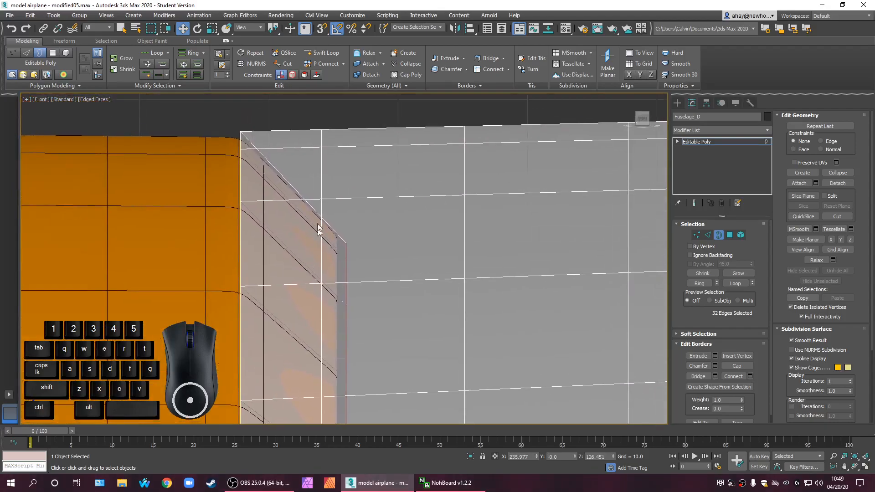
{"action": "scroll", "coordinate": [318, 235], "scroll_direction": "up", "scroll_amount": 2}
{"action": "scroll", "coordinate": [350, 277], "scroll_direction": "down", "scroll_amount": 8}
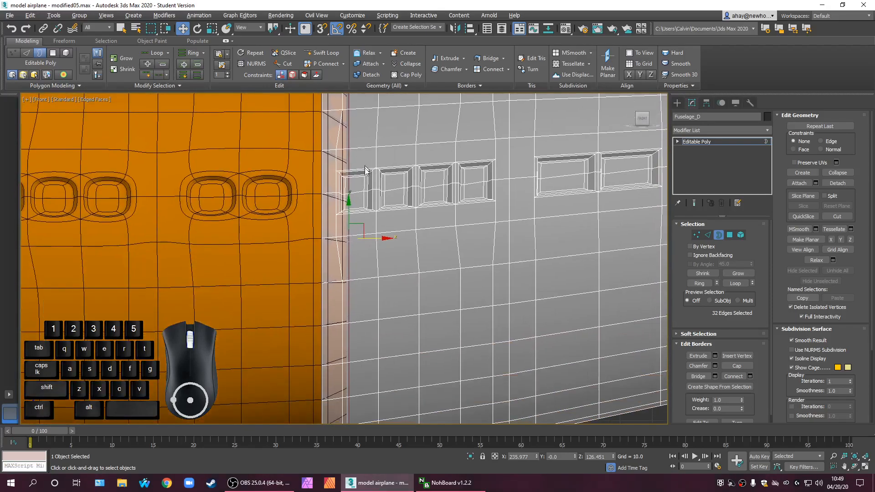
Scale Fuselage_D's selected inner border to 100.5% along the screen Y axis to line it up with Fuselage_C's angled rim
{"action": "middle_click_drag", "start_coordinate": [364, 169], "coordinate": [361, 286]}
{"action": "key", "text": "r"}
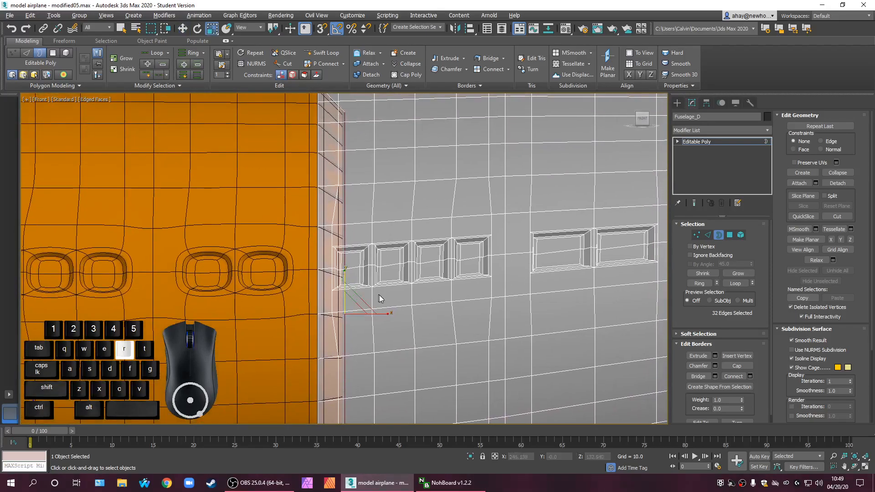
{"action": "left_click_drag", "start_coordinate": [389, 314], "coordinate": [385, 314]}
{"action": "left_click_drag", "start_coordinate": [781, 327], "coordinate": [689, 292]}
{"action": "middle_click_drag", "start_coordinate": [441, 200], "coordinate": [437, 240]}
{"action": "scroll", "coordinate": [346, 167], "scroll_direction": "up", "scroll_amount": 3}
{"action": "middle_click_drag", "start_coordinate": [346, 169], "coordinate": [364, 212]}
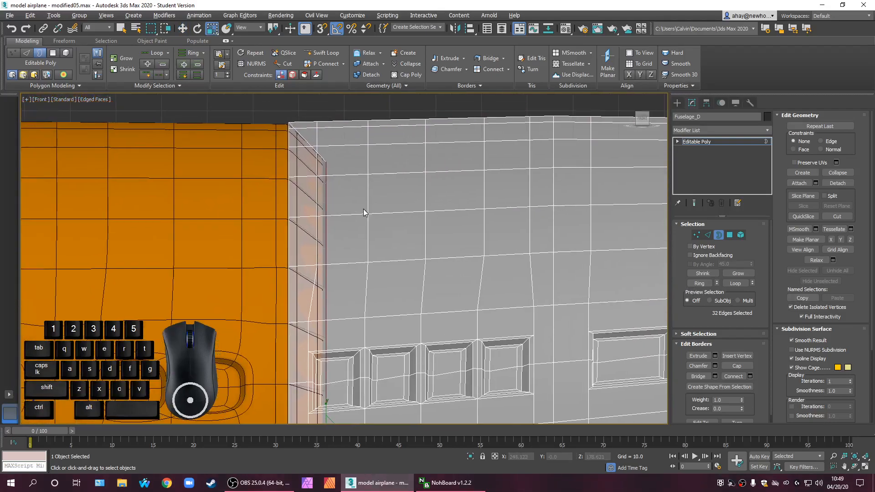
{"action": "key", "text": "w"}
{"action": "key", "text": "r"}
{"action": "scroll", "coordinate": [330, 161], "scroll_direction": "up", "scroll_amount": 4}
{"action": "scroll", "coordinate": [305, 183], "scroll_direction": "up", "scroll_amount": 1}
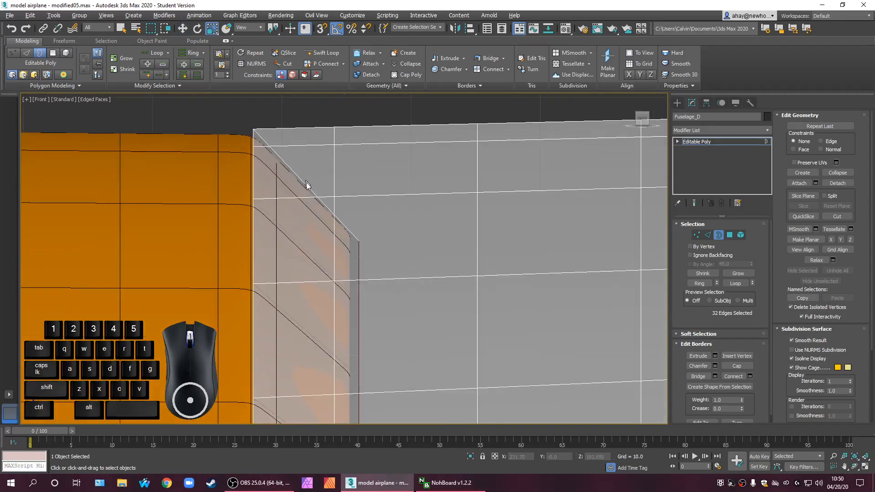
{"action": "right_click", "coordinate": [210, 32]}
{"action": "left_click", "coordinate": [474, 234]}
{"action": "type", "text": "10"}
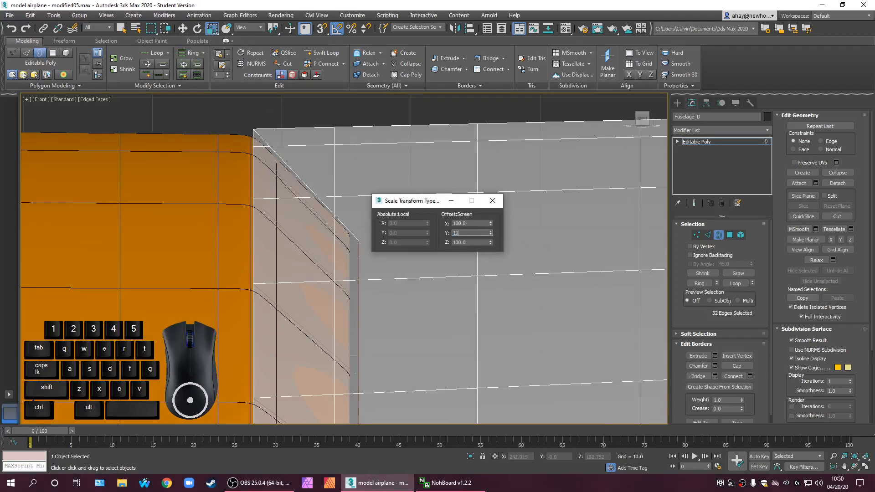
{"action": "type", "text": "0.5"}
{"action": "key", "text": "Return"}
{"action": "left_click", "coordinate": [492, 200]}
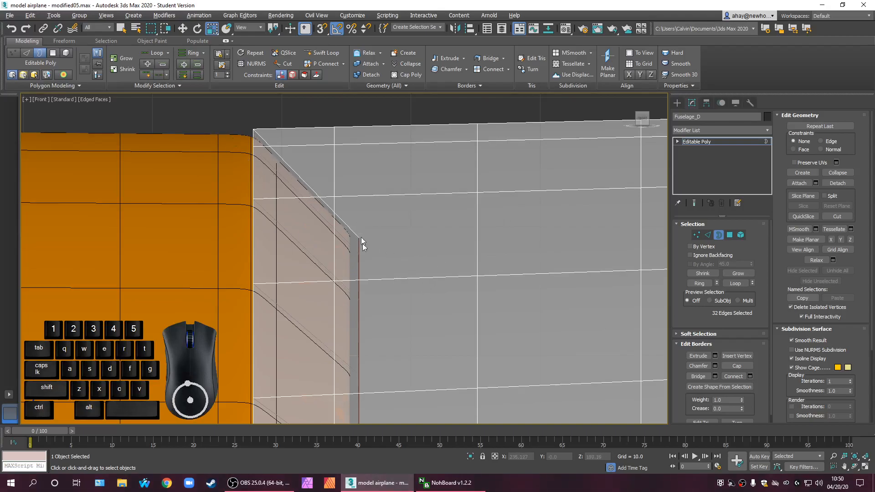
Inspect the lower corner of Fuselage_D's rim against Fuselage_C, selecting the vertices at the rim's lower end
{"action": "scroll", "coordinate": [402, 299], "scroll_direction": "down", "scroll_amount": 6}
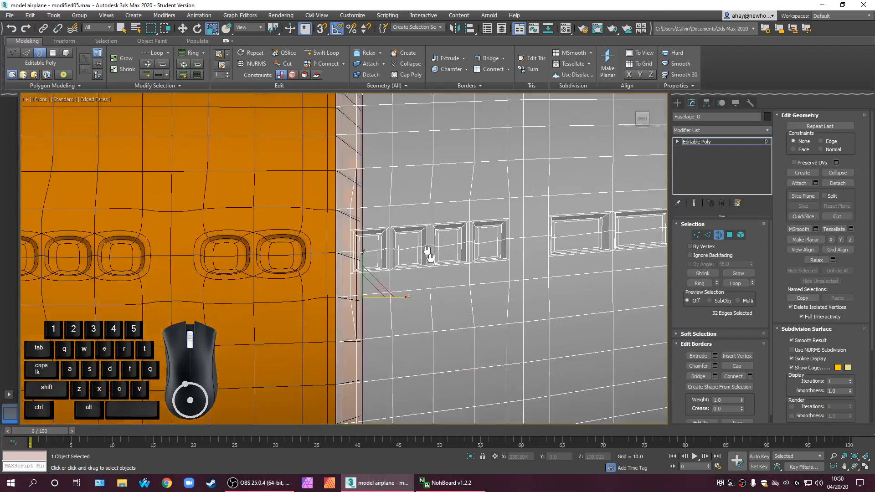
{"action": "scroll", "coordinate": [411, 330], "scroll_direction": "up", "scroll_amount": 5}
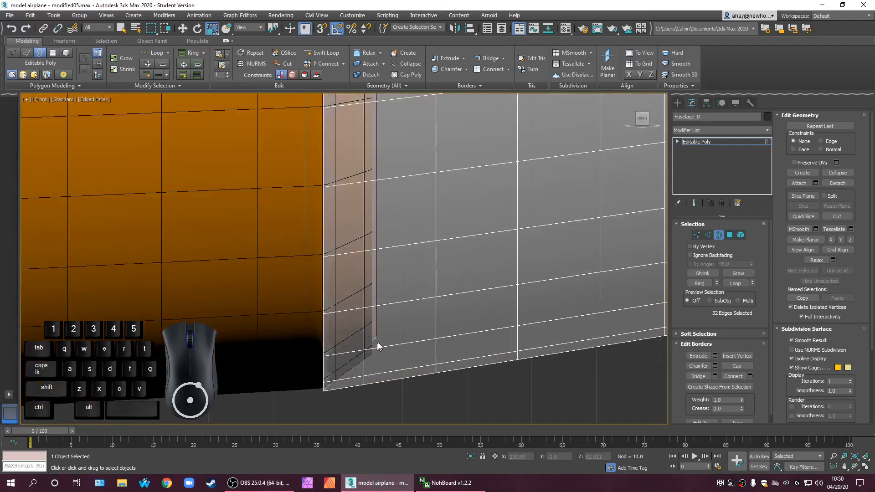
{"action": "middle_click_drag", "start_coordinate": [379, 351], "coordinate": [371, 371]}
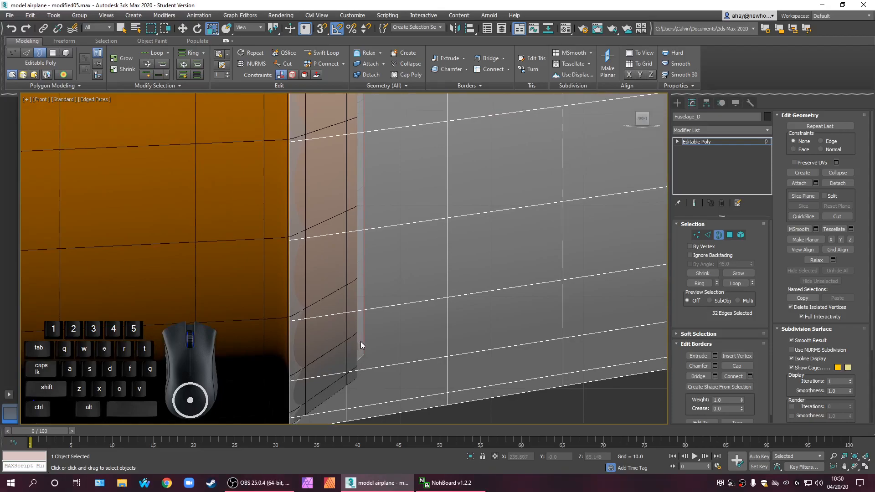
{"action": "scroll", "coordinate": [379, 351], "scroll_direction": "down", "scroll_amount": 3}
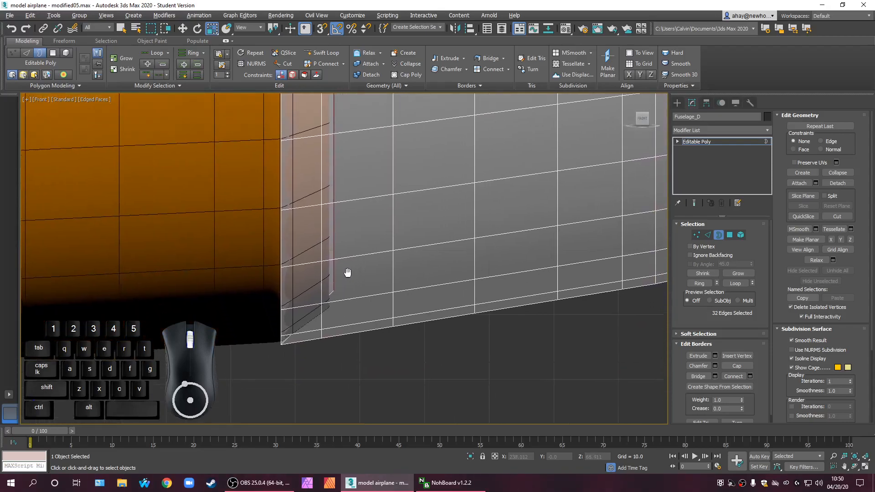
{"action": "left_click", "coordinate": [696, 234]}
{"action": "left_click_drag", "start_coordinate": [360, 303], "coordinate": [320, 270]}
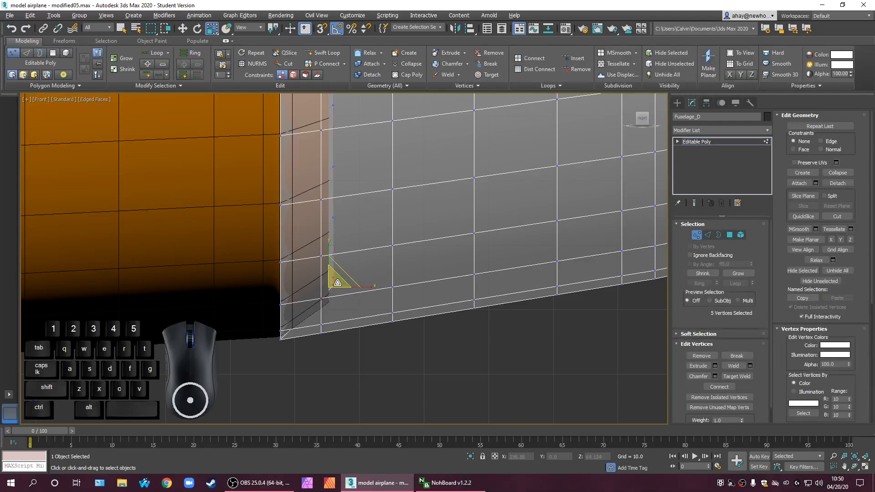
{"action": "scroll", "coordinate": [322, 319], "scroll_direction": "up", "scroll_amount": 3}
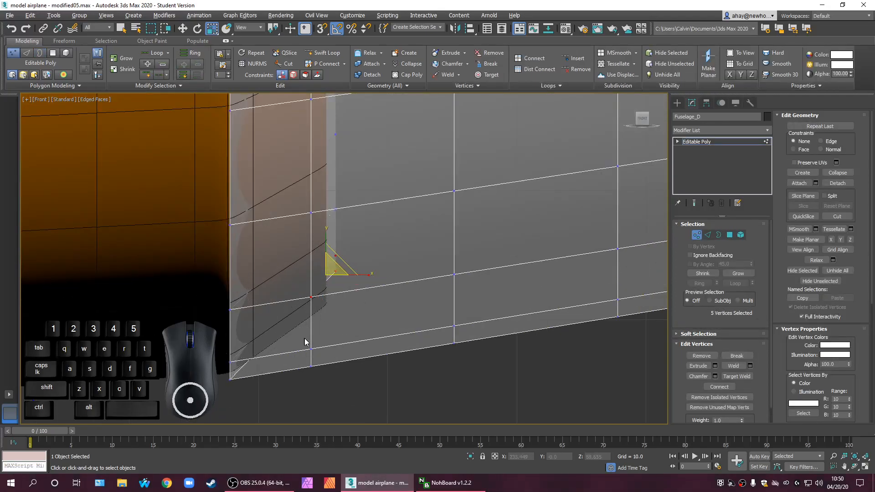
{"action": "scroll", "coordinate": [304, 339], "scroll_direction": "down", "scroll_amount": 3}
{"action": "scroll", "coordinate": [395, 359], "scroll_direction": "down", "scroll_amount": 2}
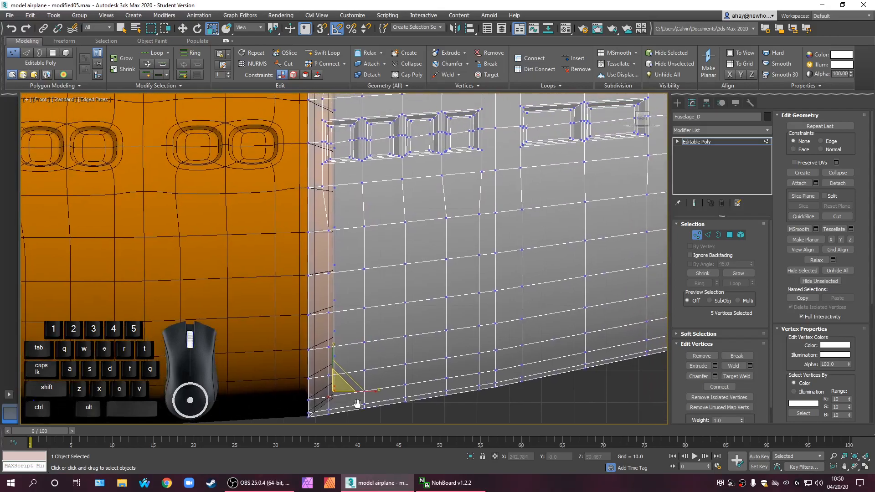
Clear the border selection, leave Fuselage_D's editing to select Fuselage_C, and return to the four-viewport layout
{"action": "left_click", "coordinate": [718, 235]}
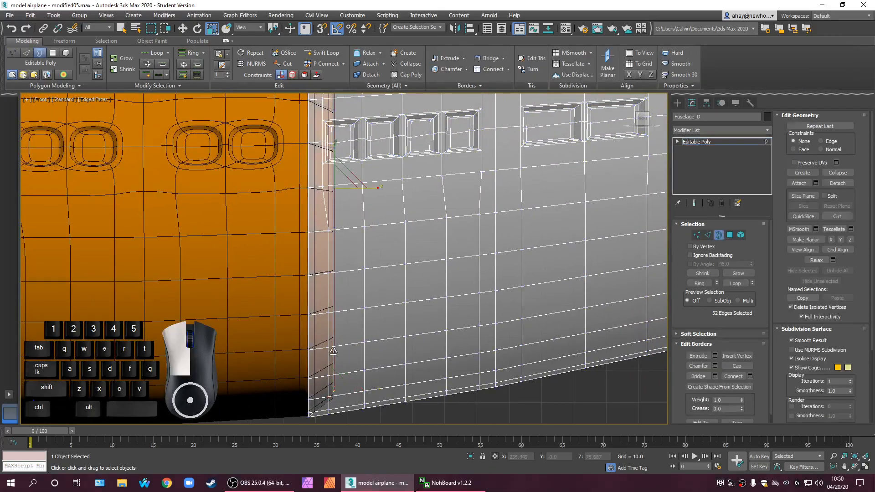
{"action": "scroll", "coordinate": [396, 356], "scroll_direction": "down", "scroll_amount": 4}
{"action": "left_click", "coordinate": [309, 336]}
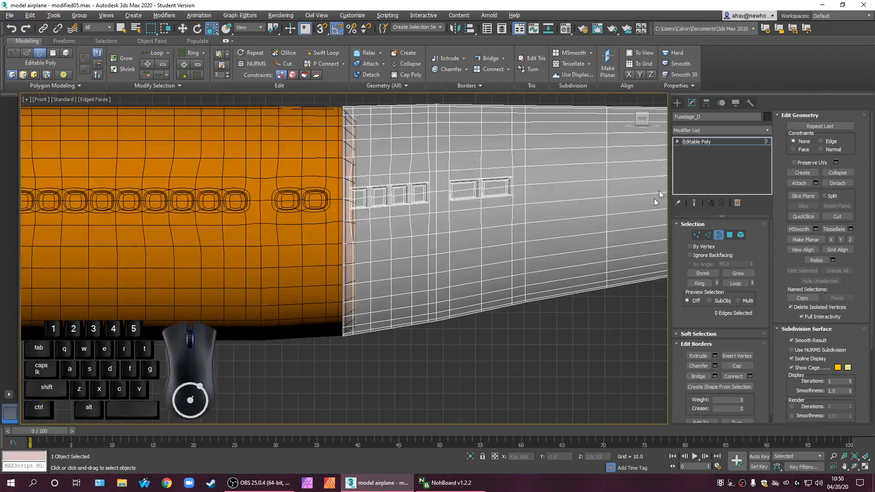
{"action": "left_click", "coordinate": [679, 102]}
{"action": "left_click_drag", "start_coordinate": [296, 360], "coordinate": [257, 292]}
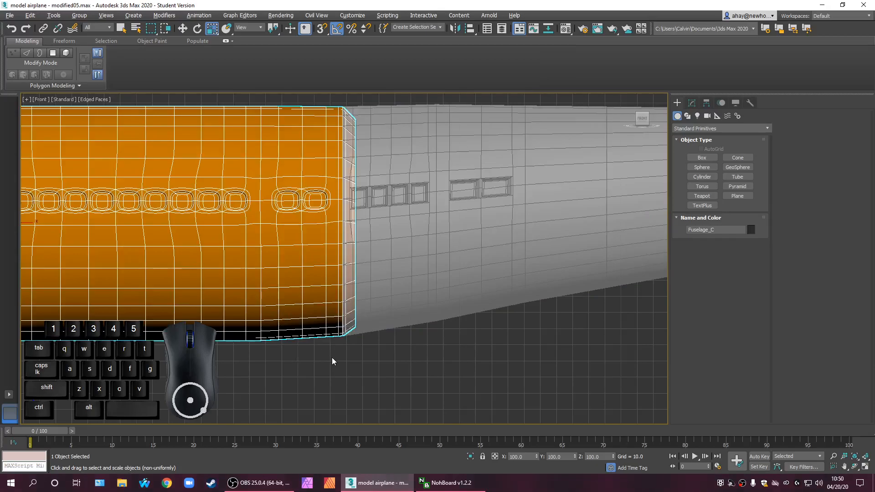
{"action": "middle_click_drag", "start_coordinate": [332, 362], "coordinate": [322, 367]}
{"action": "scroll", "coordinate": [341, 297], "scroll_direction": "up", "scroll_amount": 2}
{"action": "key", "text": "alt+w"}
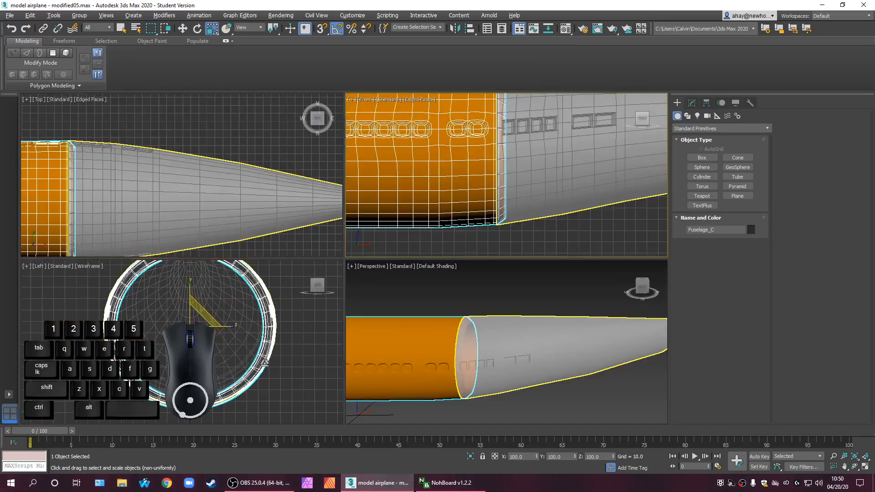
{"action": "middle_click_drag", "start_coordinate": [456, 219], "coordinate": [441, 222]}
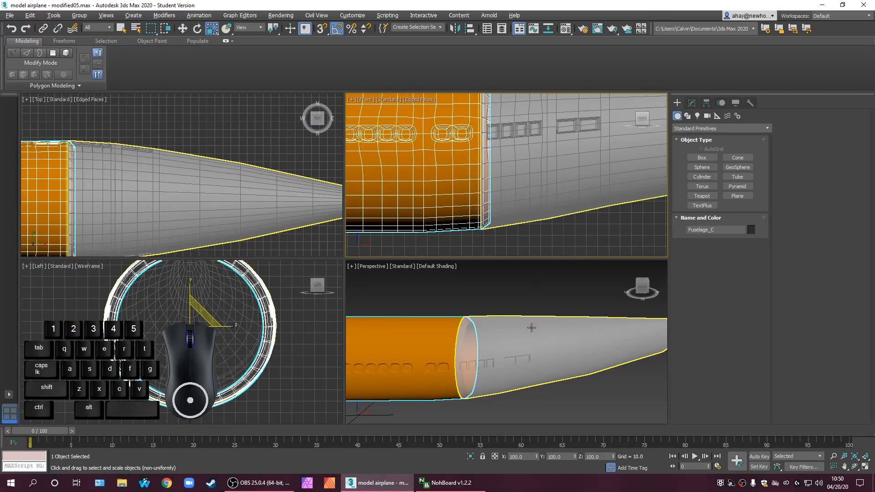
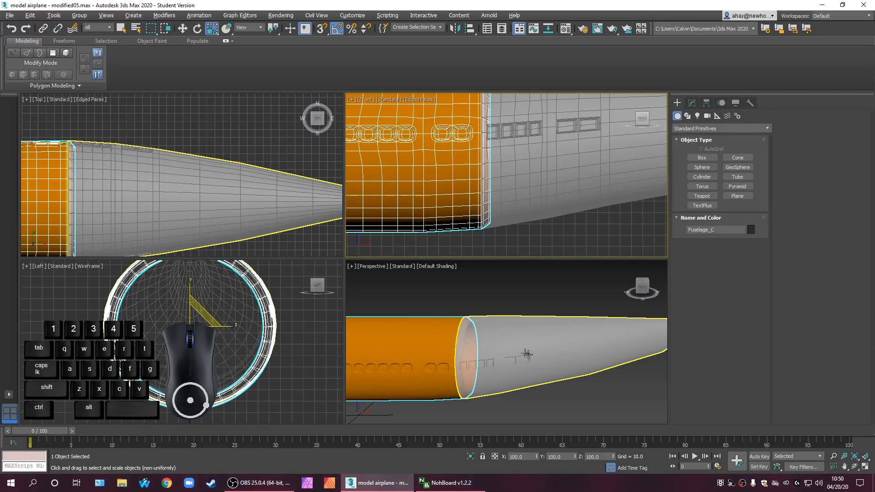
{"action": "left_click", "coordinate": [518, 350]}
{"action": "right_click", "coordinate": [544, 338]}
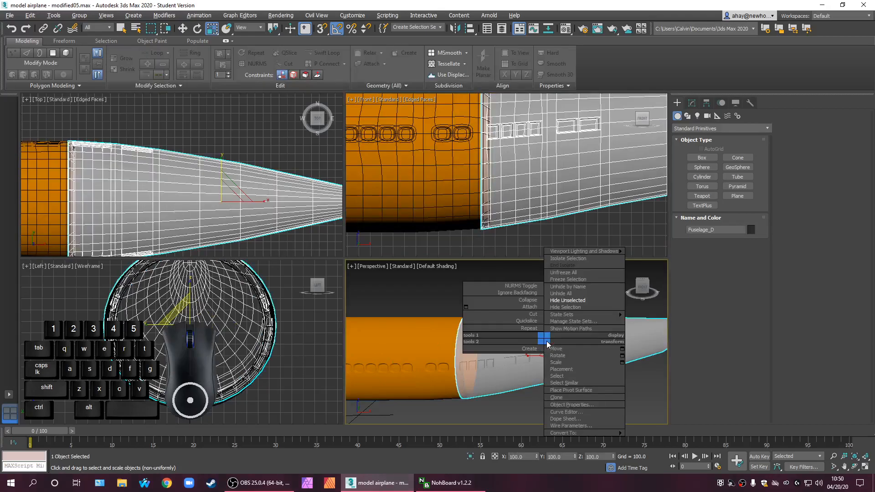
{"action": "left_click", "coordinate": [581, 303]}
{"action": "key", "text": "ctrl+z"}
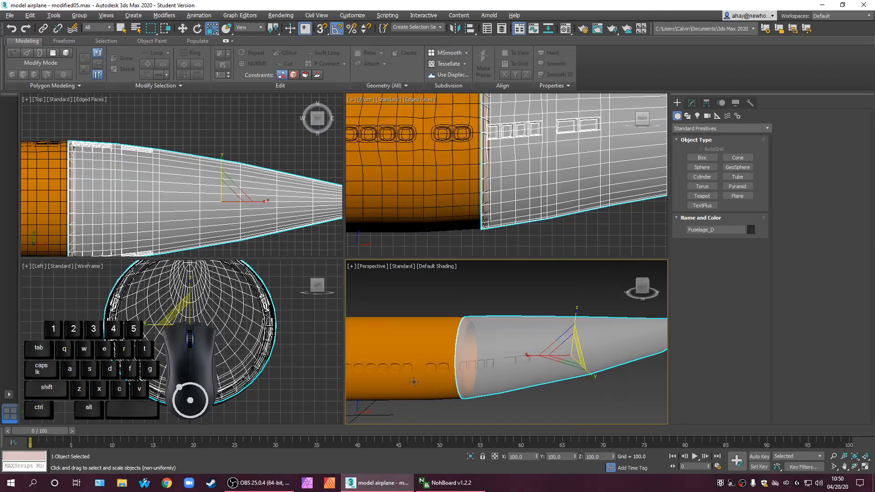
Show only Fuselage_C by hiding all unselected objects, and assign it the light grey material in place of the orange one
{"action": "left_click", "coordinate": [413, 382]}
{"action": "right_click", "coordinate": [414, 381]}
{"action": "left_click", "coordinate": [470, 344]}
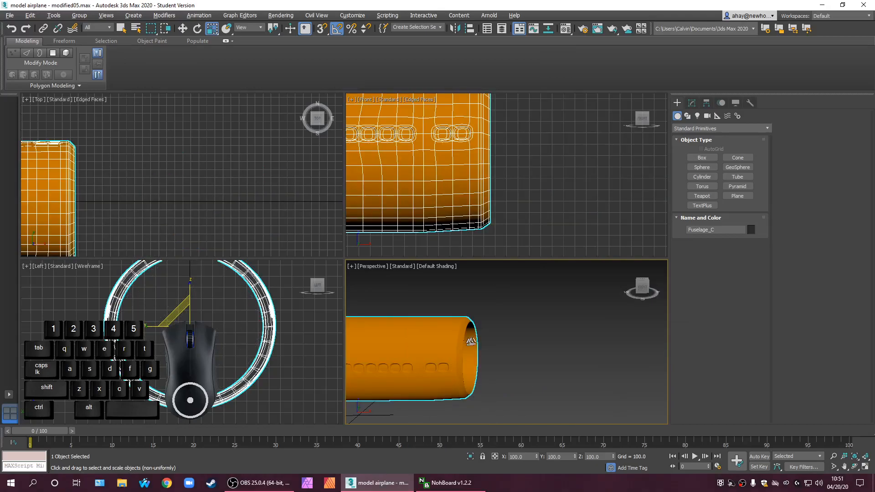
{"action": "key", "text": "m"}
{"action": "left_click", "coordinate": [86, 155]}
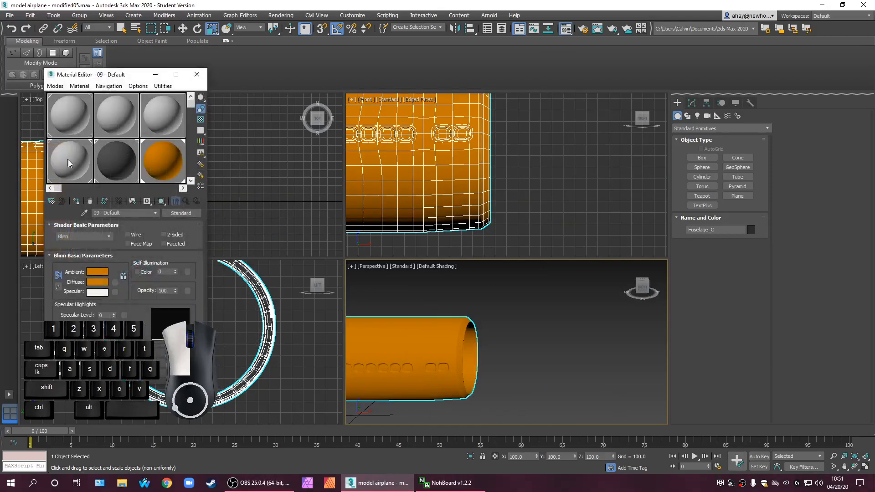
{"action": "left_click", "coordinate": [76, 202]}
{"action": "left_click", "coordinate": [197, 75]}
Unhide all objects, select the orange boxes at the tail joint with Fuselage_B and Fuselage_C, and hide everything unselected
{"action": "middle_click_drag", "start_coordinate": [268, 168], "coordinate": [285, 170]}
{"action": "scroll", "coordinate": [283, 170], "scroll_direction": "down", "scroll_amount": 4}
{"action": "right_click", "coordinate": [164, 150]}
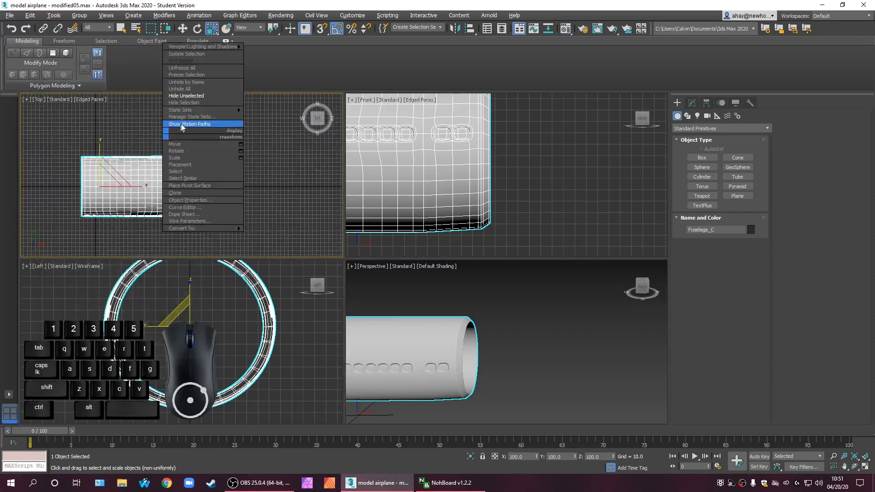
{"action": "left_click", "coordinate": [194, 90]}
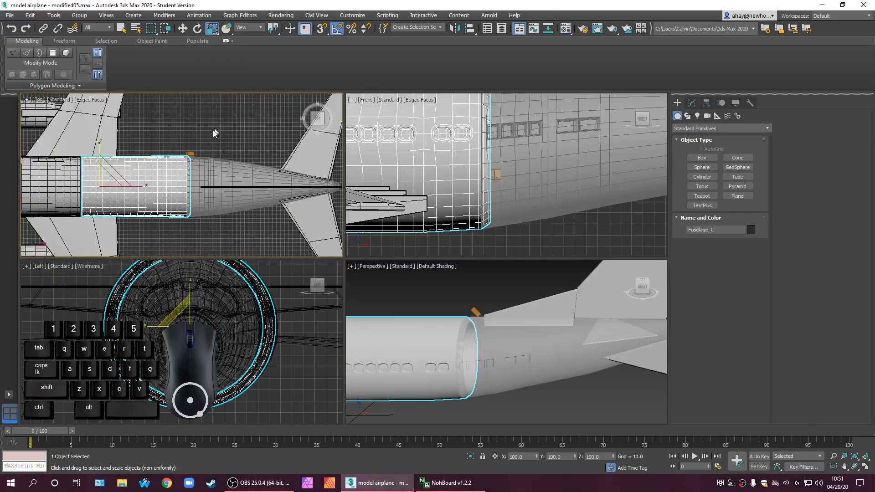
{"action": "left_click", "coordinate": [190, 154]}
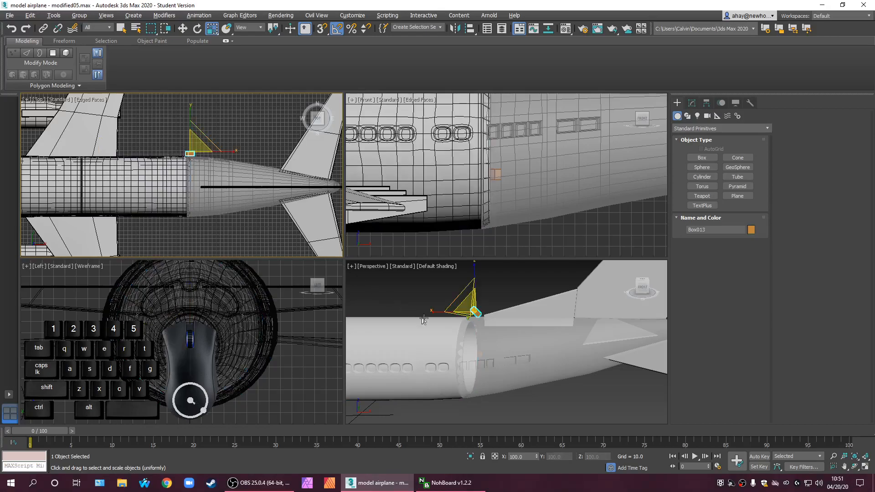
{"action": "middle_click_drag", "start_coordinate": [583, 363], "coordinate": [383, 337], "text": "alt"}
{"action": "left_click", "coordinate": [390, 361], "text": "ctrl"}
{"action": "right_click", "coordinate": [390, 361]}
{"action": "left_click", "coordinate": [383, 335], "text": "ctrl"}
{"action": "right_click", "coordinate": [382, 335]}
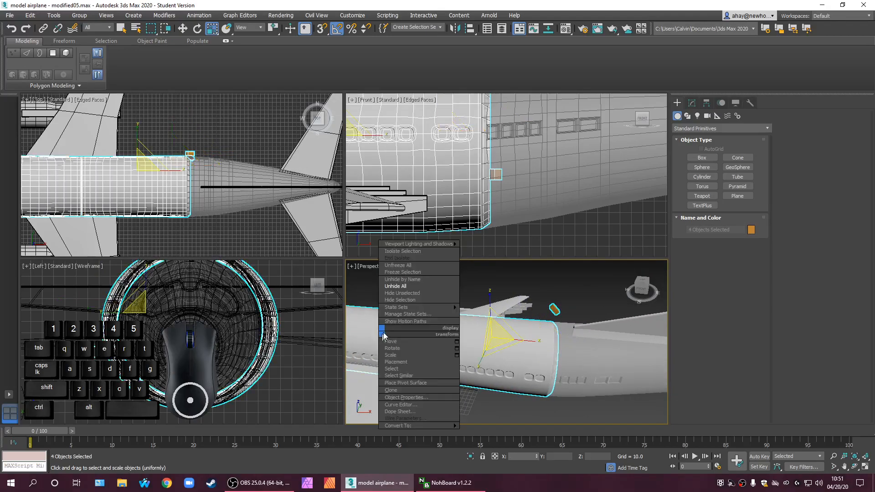
{"action": "left_click", "coordinate": [415, 301]}
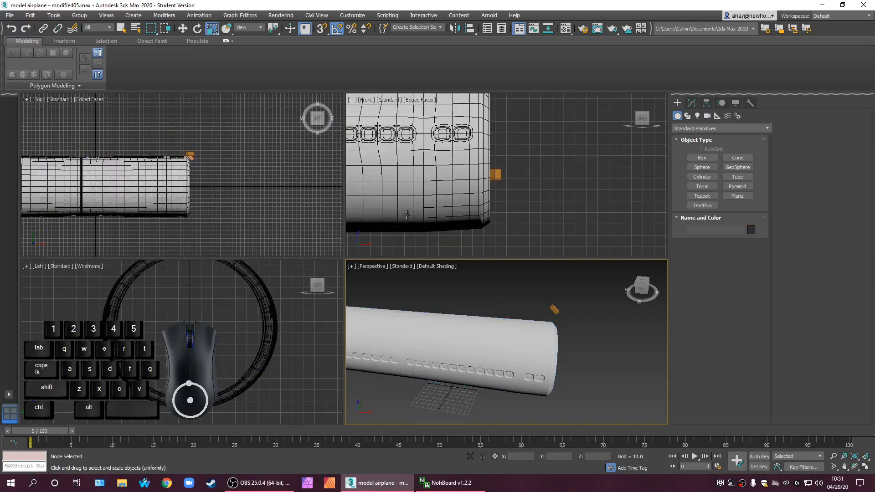
Assign the orange 09 - Default material to Fuselage_B and clear the selection
{"action": "scroll", "coordinate": [406, 214], "scroll_direction": "down", "scroll_amount": 3}
{"action": "left_click", "coordinate": [448, 210]}
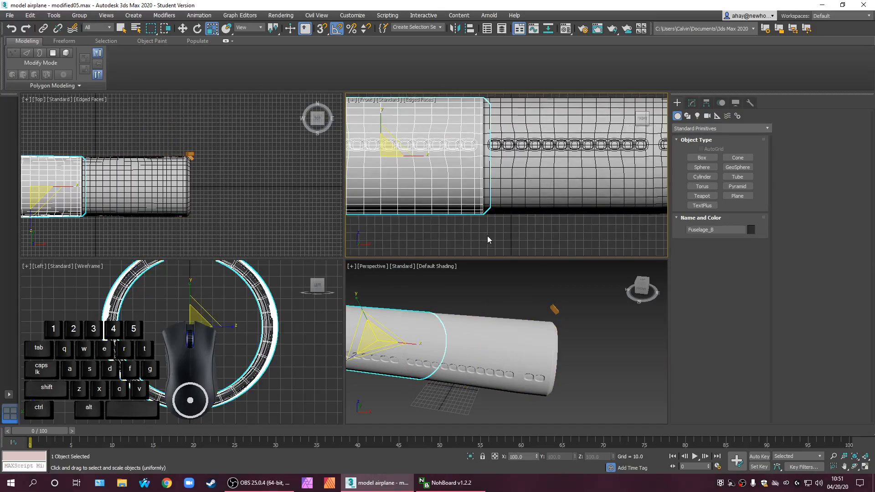
{"action": "key", "text": "m"}
{"action": "left_click", "coordinate": [162, 161]}
{"action": "left_click", "coordinate": [76, 201]}
{"action": "left_click", "coordinate": [489, 237]}
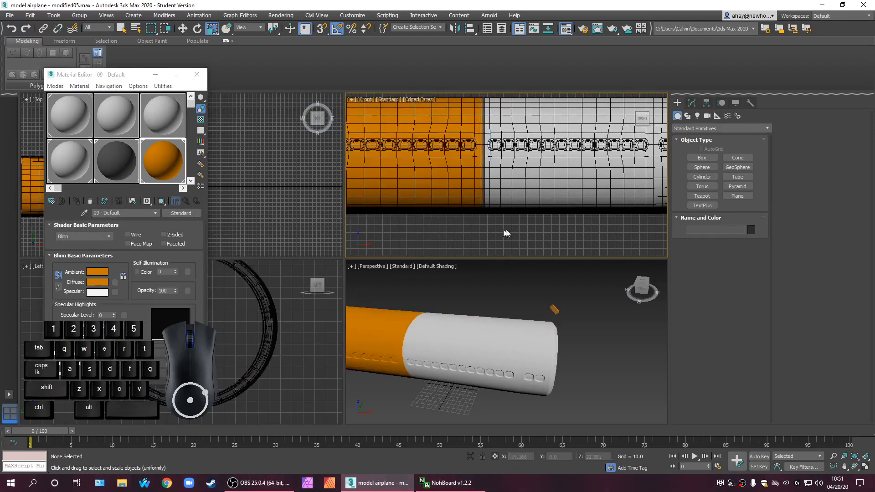
Examine the see-through Fuselage_C in the maximized Front view, at its joint with Fuselage_B and at its angled rear end
{"action": "left_click", "coordinate": [533, 204]}
{"action": "key", "text": "alt+w"}
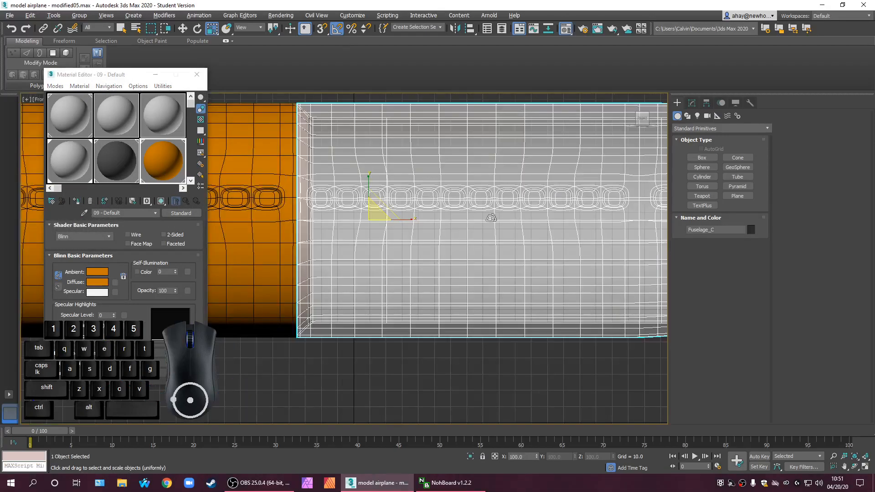
{"action": "scroll", "coordinate": [445, 250], "scroll_direction": "up", "scroll_amount": 6}
{"action": "scroll", "coordinate": [320, 329], "scroll_direction": "up", "scroll_amount": 3}
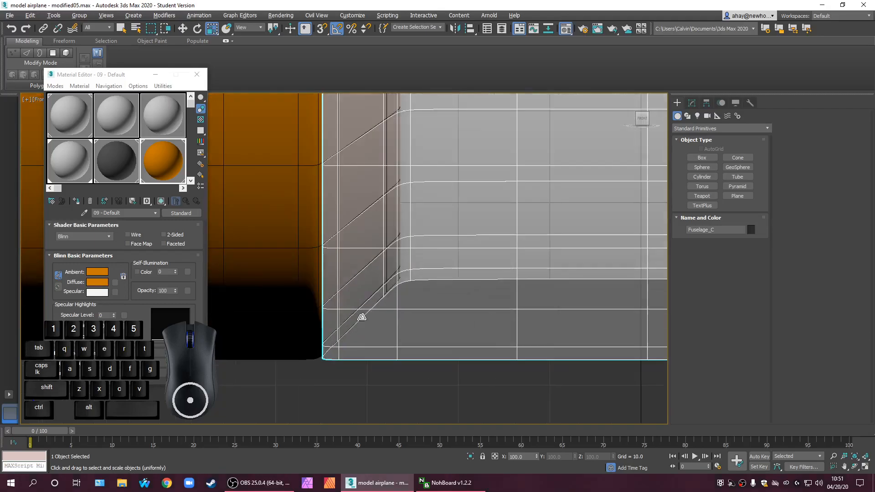
{"action": "scroll", "coordinate": [354, 343], "scroll_direction": "up", "scroll_amount": 2}
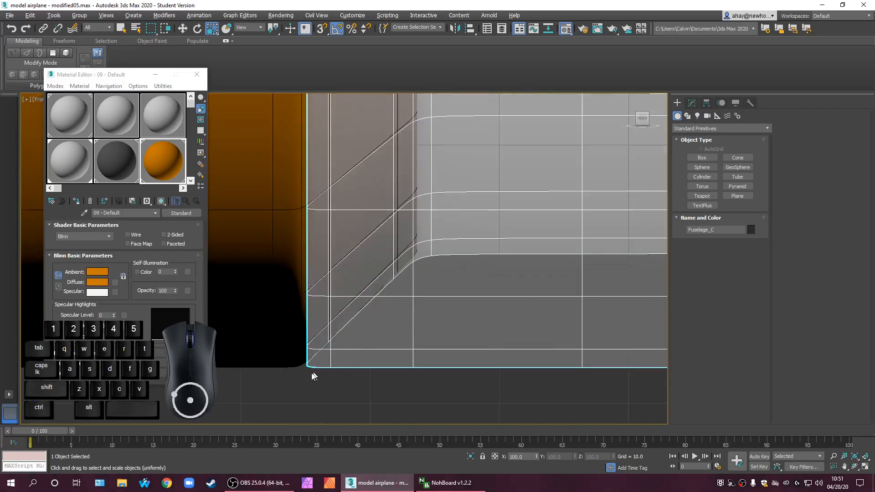
{"action": "middle_click_drag", "start_coordinate": [400, 365], "coordinate": [388, 322]}
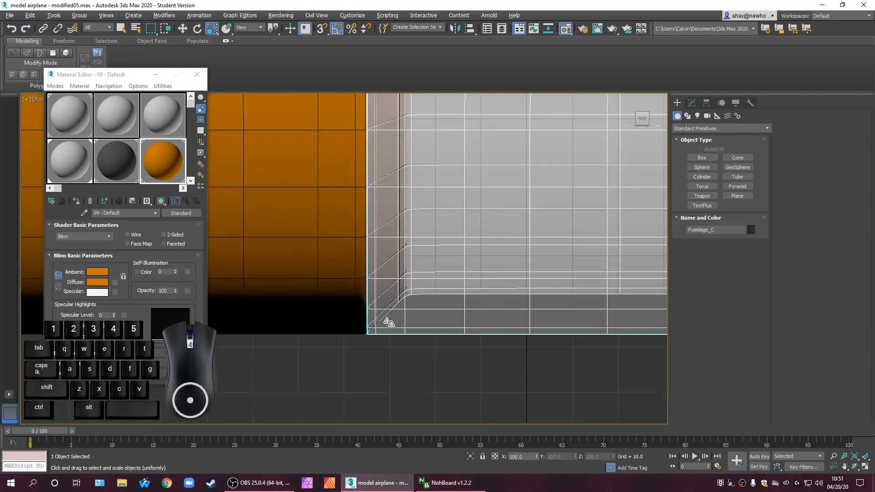
{"action": "scroll", "coordinate": [401, 325], "scroll_direction": "down", "scroll_amount": 4}
{"action": "middle_click_drag", "start_coordinate": [477, 335], "coordinate": [281, 302]}
{"action": "scroll", "coordinate": [555, 291], "scroll_direction": "up", "scroll_amount": 1}
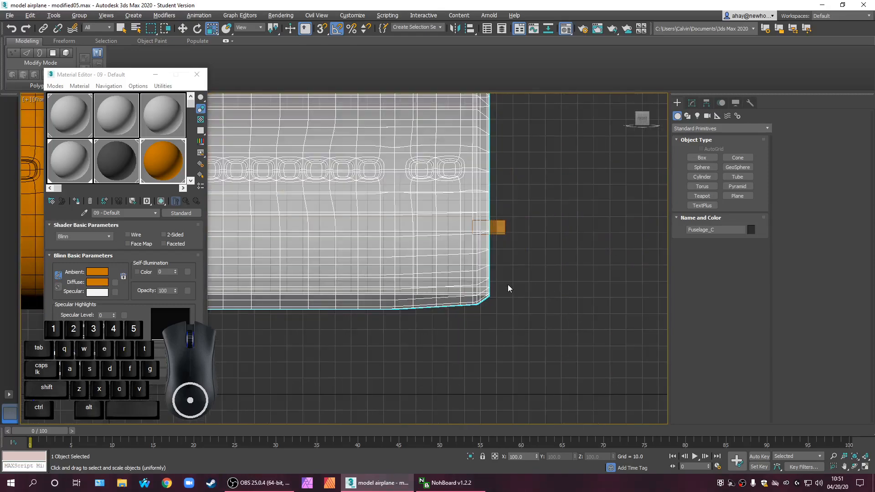
{"action": "scroll", "coordinate": [509, 288], "scroll_direction": "down", "scroll_amount": 2}
{"action": "left_click", "coordinate": [524, 153]}
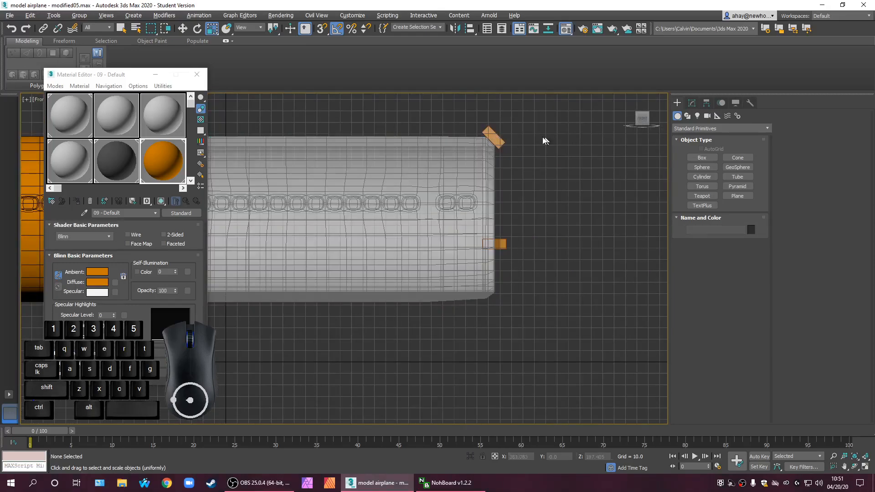
Clone the angled box at Fuselage_C's upper rear corner as a single copy rotated 90 degrees to the opposite tilt
{"action": "left_click", "coordinate": [498, 140]}
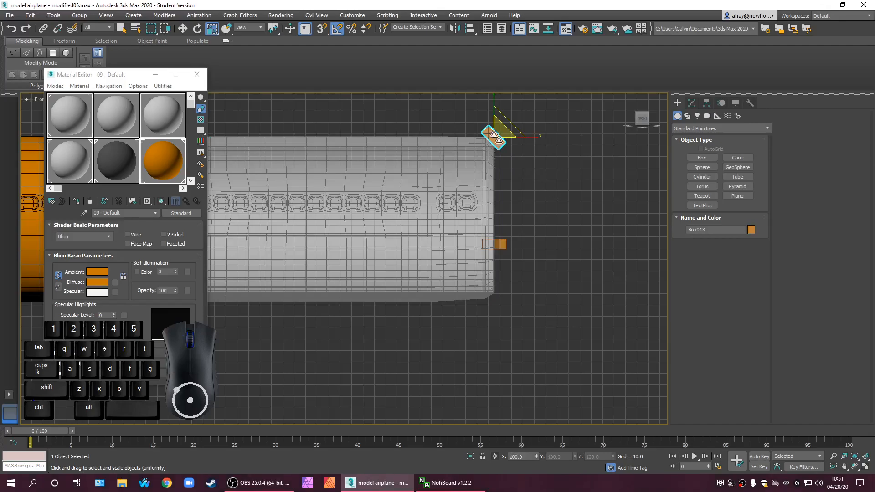
{"action": "left_click", "coordinate": [184, 30]}
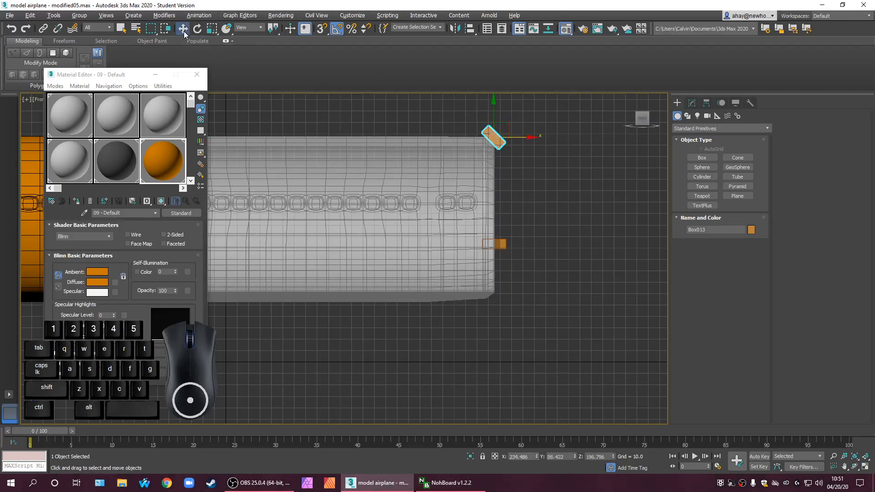
{"action": "key", "text": "r"}
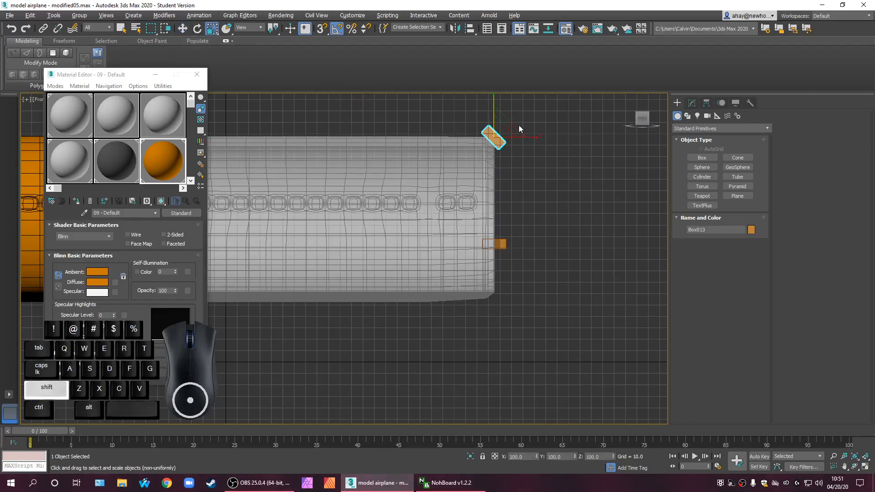
{"action": "key", "text": "e"}
{"action": "left_click_drag", "start_coordinate": [520, 113], "coordinate": [494, 86], "text": "shift"}
{"action": "left_click", "coordinate": [493, 137]}
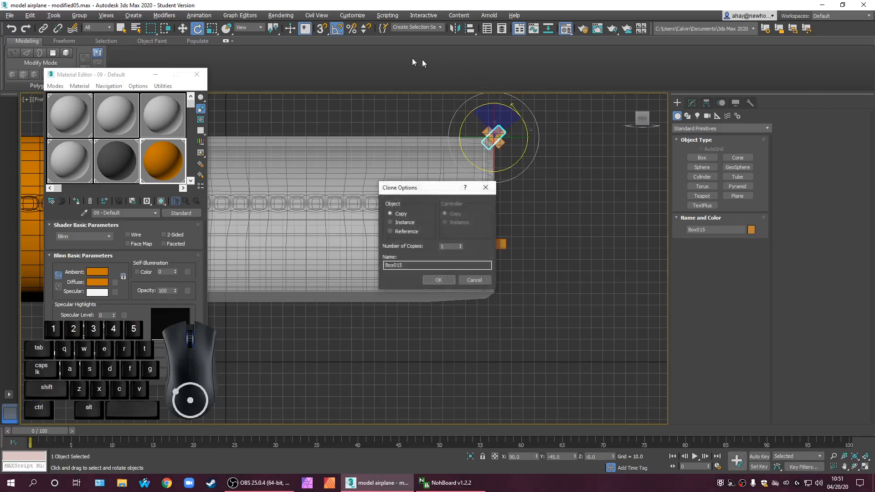
{"action": "left_click", "coordinate": [440, 280]}
Move the copied box straight down to the lower rear corner of Fuselage_C
{"action": "left_click", "coordinate": [183, 28]}
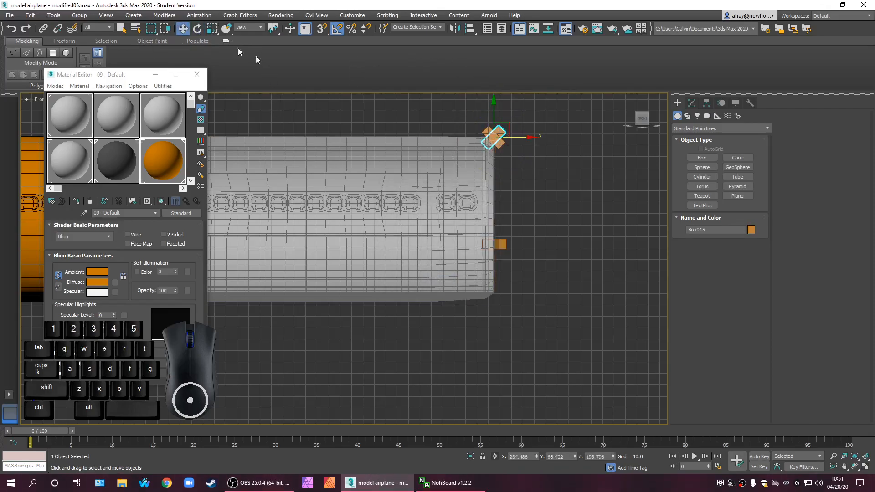
{"action": "scroll", "coordinate": [600, 230], "scroll_direction": "up", "scroll_amount": 3}
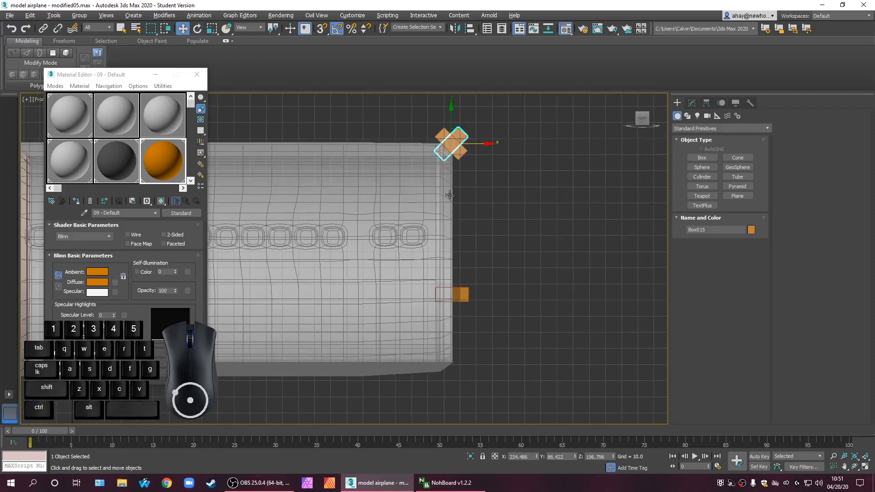
{"action": "left_click_drag", "start_coordinate": [460, 136], "coordinate": [469, 356]}
{"action": "scroll", "coordinate": [483, 337], "scroll_direction": "down", "scroll_amount": 4}
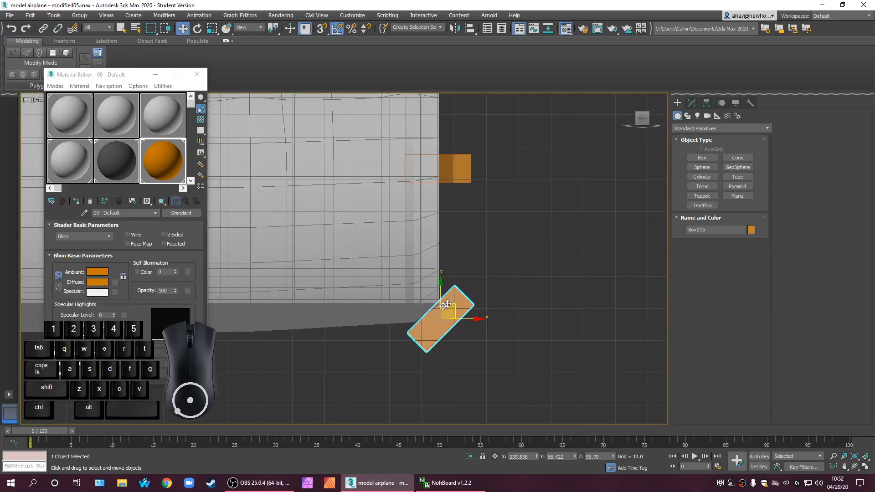
{"action": "key", "text": "alt+w"}
{"action": "key", "text": "alt+w"}
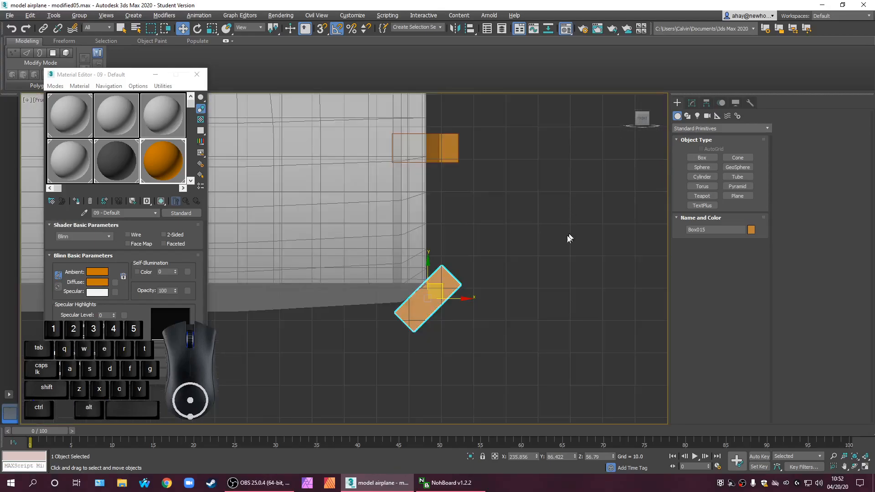
Compare the copied box with Fuselage_C's lower angled rim, nudge it slightly to fit the slope, and clear the selection
{"action": "scroll", "coordinate": [406, 254], "scroll_direction": "up", "scroll_amount": 2}
{"action": "left_click", "coordinate": [423, 266]}
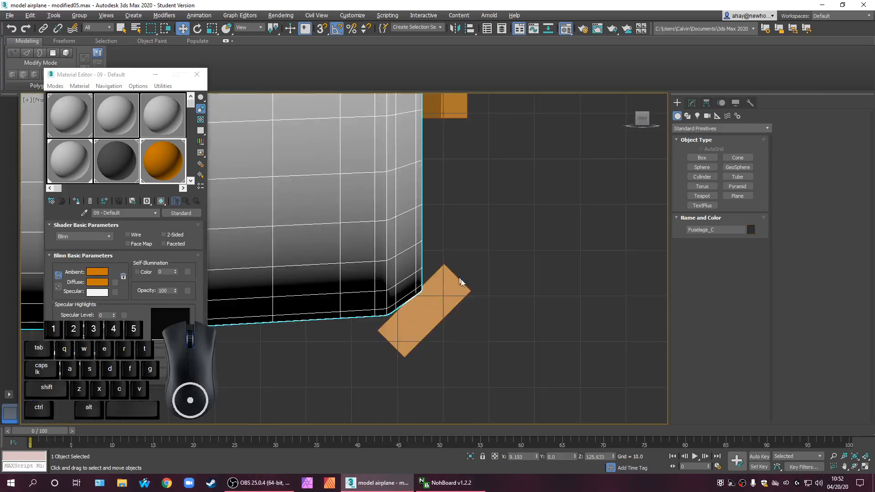
{"action": "middle_click_drag", "start_coordinate": [493, 297], "coordinate": [499, 299]}
{"action": "scroll", "coordinate": [460, 292], "scroll_direction": "up", "scroll_amount": 1}
{"action": "left_click", "coordinate": [470, 324]}
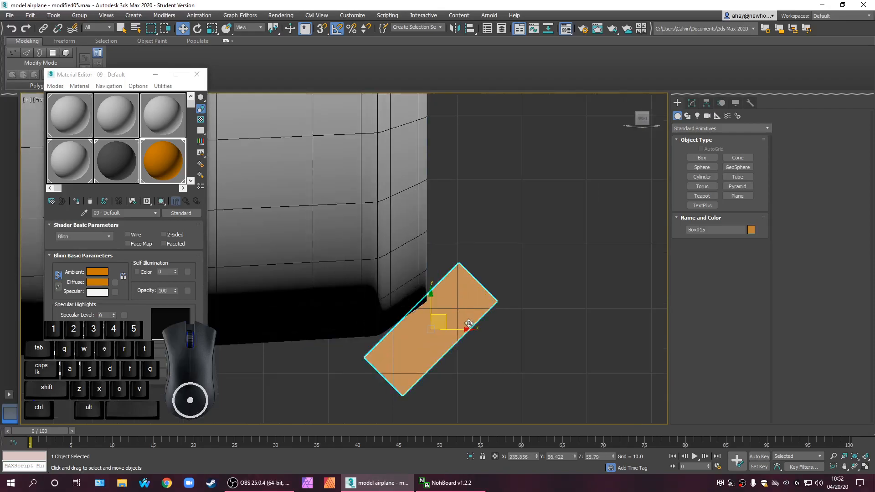
{"action": "left_click_drag", "start_coordinate": [439, 313], "coordinate": [440, 312]}
{"action": "left_click", "coordinate": [501, 299]}
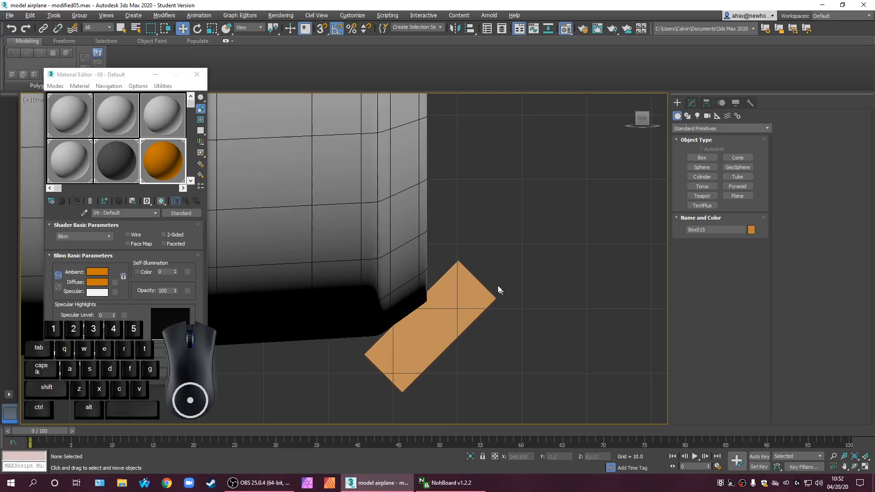
Turn off the OpenSubdiv modifier on Fuselage_C, check the rear end against the guide boxes, and collapse its general controls
{"action": "left_click", "coordinate": [409, 247]}
{"action": "left_click", "coordinate": [692, 103]}
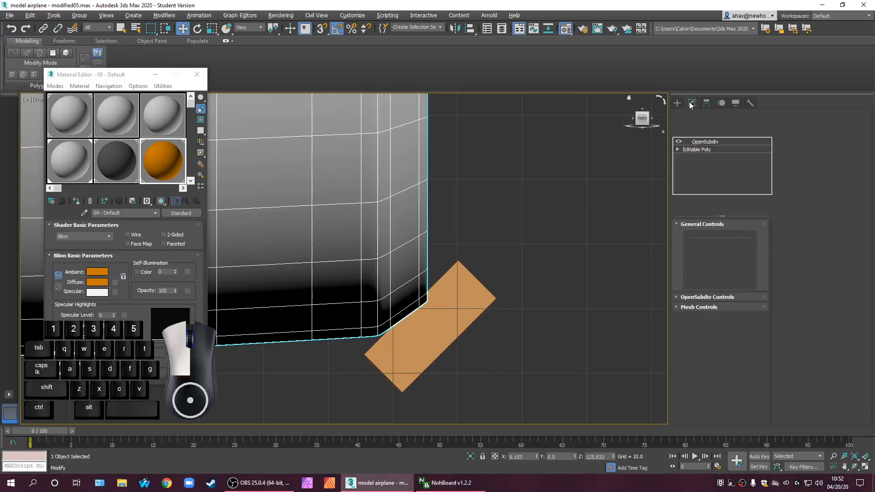
{"action": "left_click", "coordinate": [678, 142]}
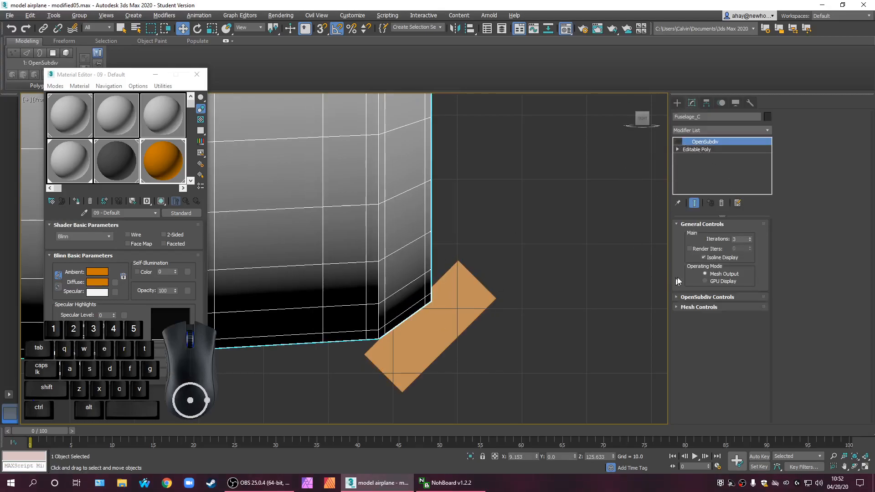
{"action": "scroll", "coordinate": [598, 323], "scroll_direction": "down", "scroll_amount": 5}
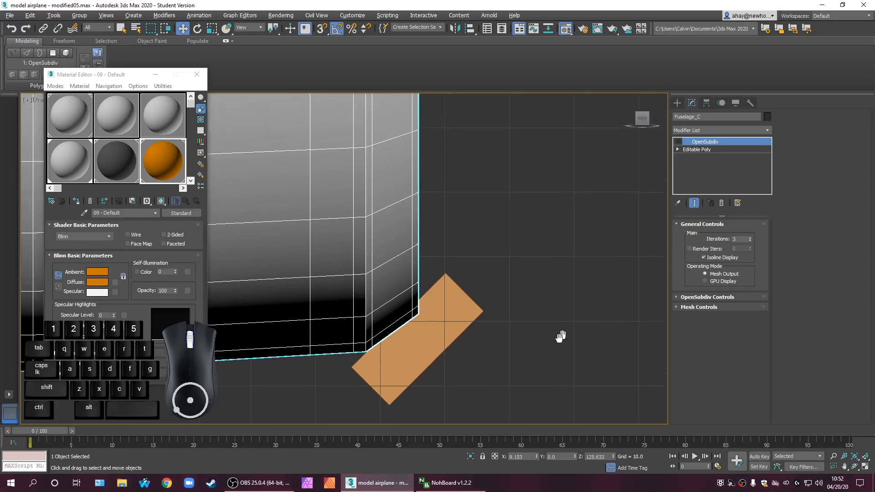
{"action": "scroll", "coordinate": [453, 385], "scroll_direction": "down", "scroll_amount": 4}
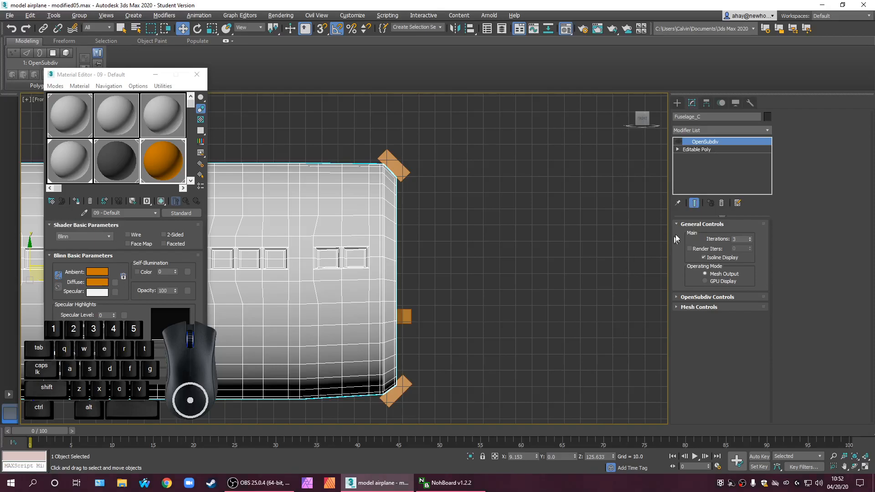
{"action": "left_click", "coordinate": [689, 225]}
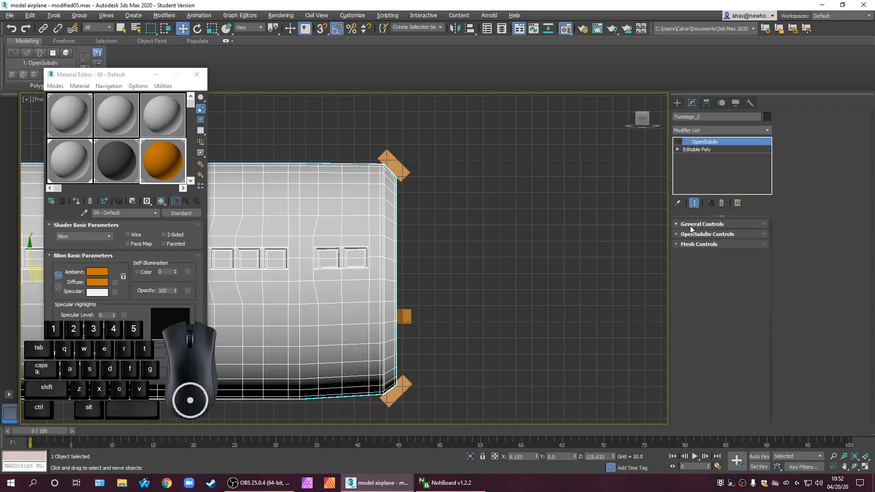
{"action": "left_click", "coordinate": [714, 132]}
{"action": "left_click", "coordinate": [713, 132]}
{"action": "left_click", "coordinate": [705, 149]}
{"action": "left_click", "coordinate": [723, 132]}
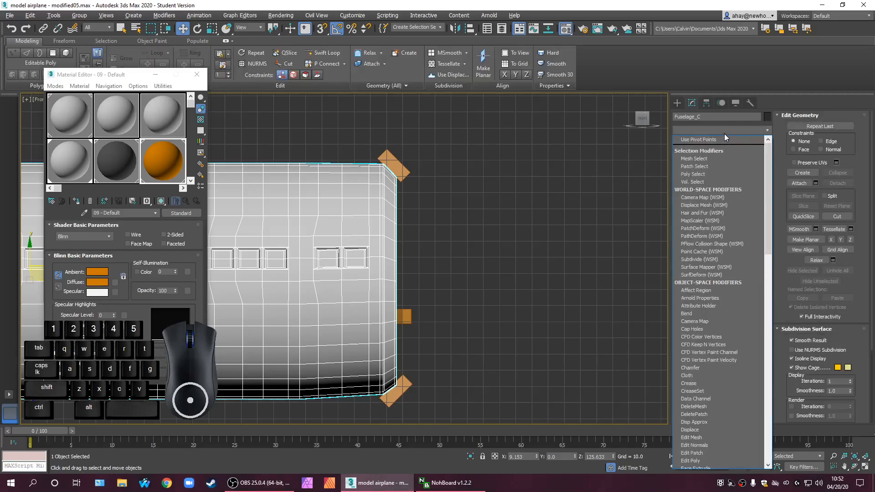
{"action": "key", "text": "f"}
{"action": "key", "text": "f"}
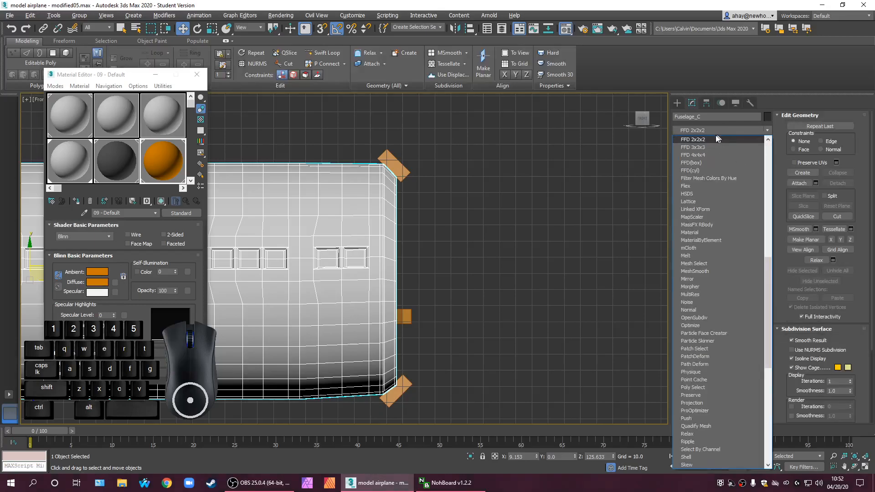
{"action": "left_click", "coordinate": [711, 128]}
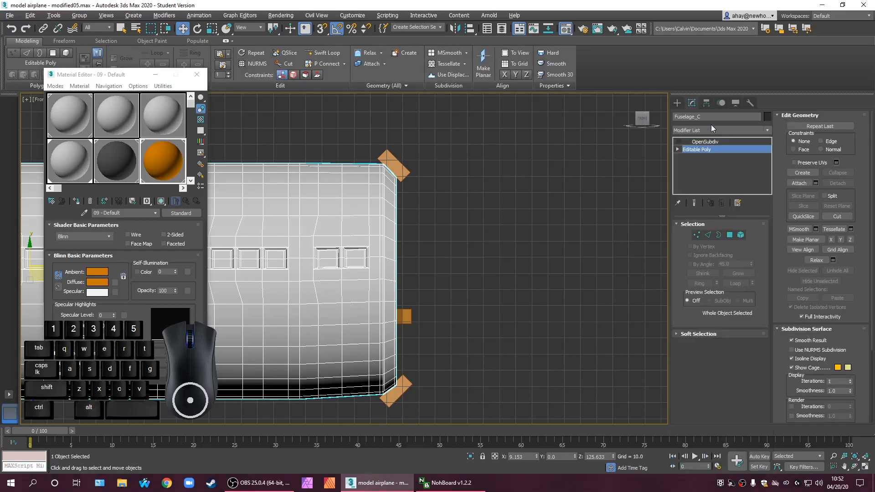
Select only the polygons of the angled rim at Fuselage_C's rear end in the Editable Poly
{"action": "left_click", "coordinate": [697, 236]}
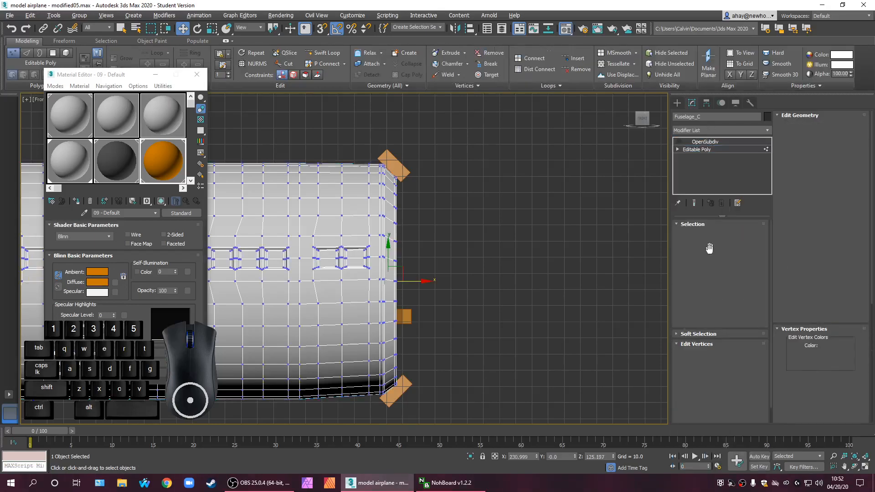
{"action": "key", "text": "4"}
{"action": "left_click_drag", "start_coordinate": [442, 415], "coordinate": [383, 139]}
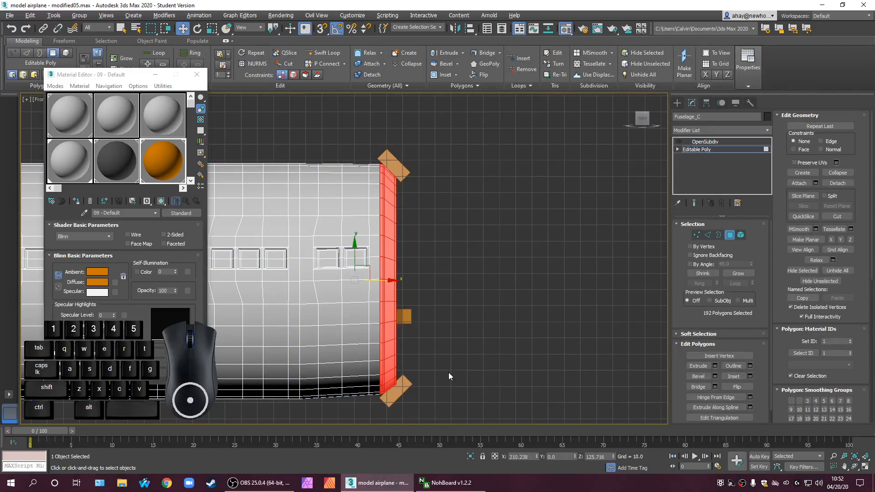
{"action": "left_click", "coordinate": [449, 385]}
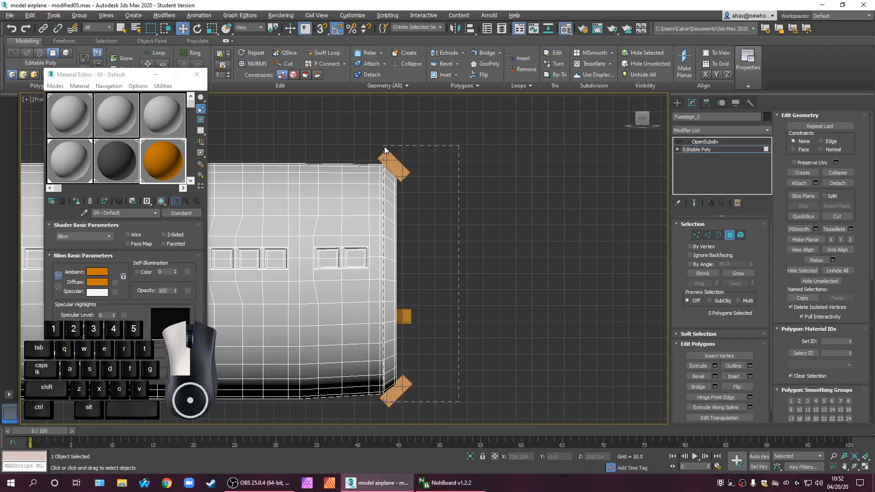
{"action": "left_click_drag", "start_coordinate": [385, 150], "coordinate": [386, 151]}
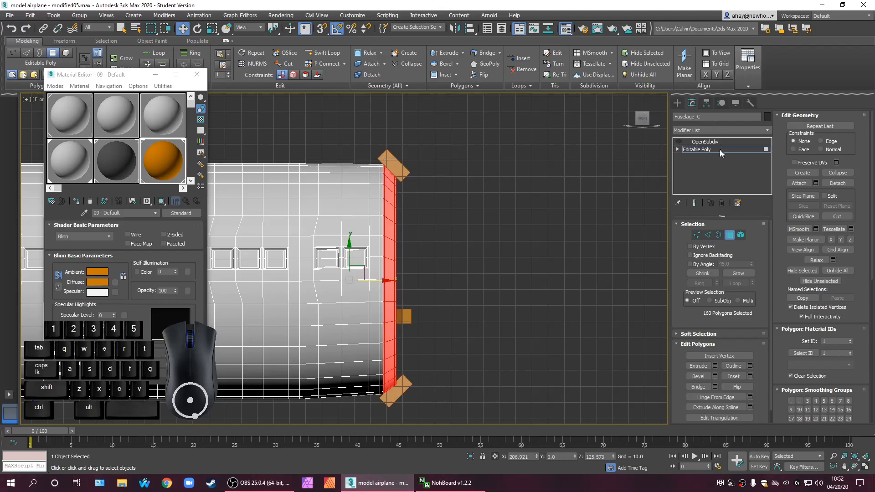
Try an FFD 2x2x2 modifier on the selected rear rim polygons, inspect its lattice, and delete the modifier
{"action": "left_click", "coordinate": [733, 130]}
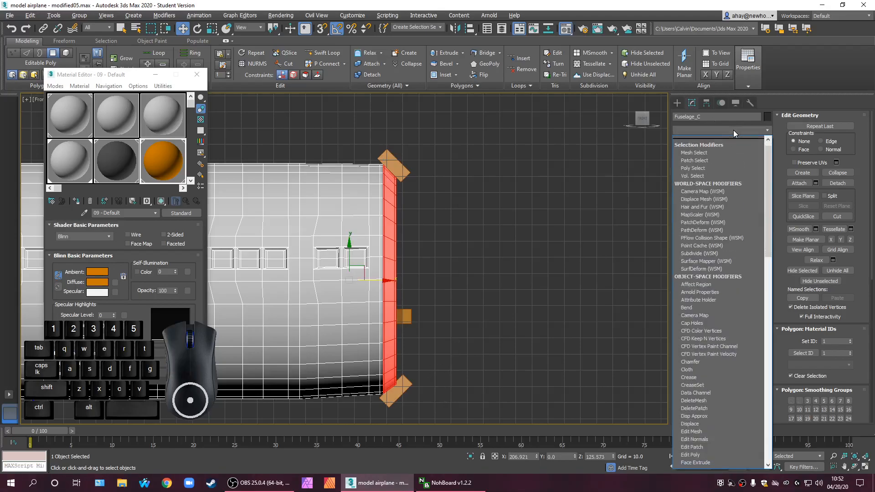
{"action": "left_click", "coordinate": [717, 138]}
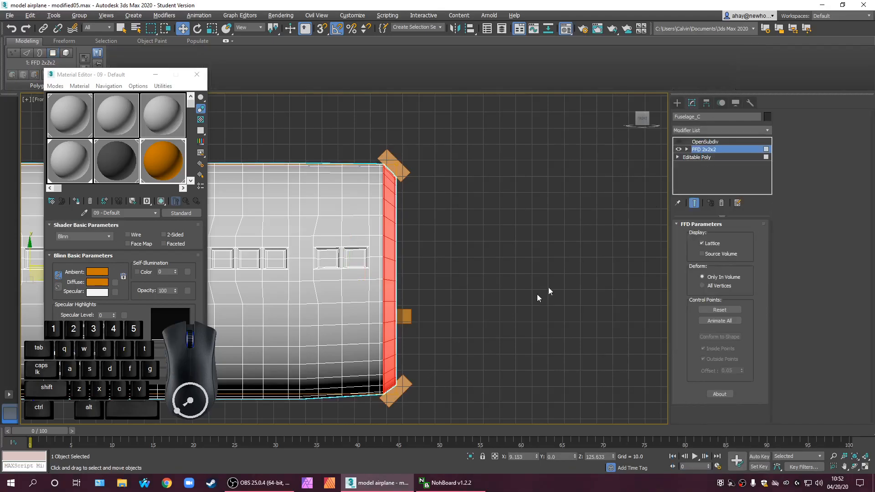
{"action": "middle_click_drag", "start_coordinate": [489, 350], "coordinate": [497, 310]}
{"action": "scroll", "coordinate": [491, 333], "scroll_direction": "down", "scroll_amount": 4}
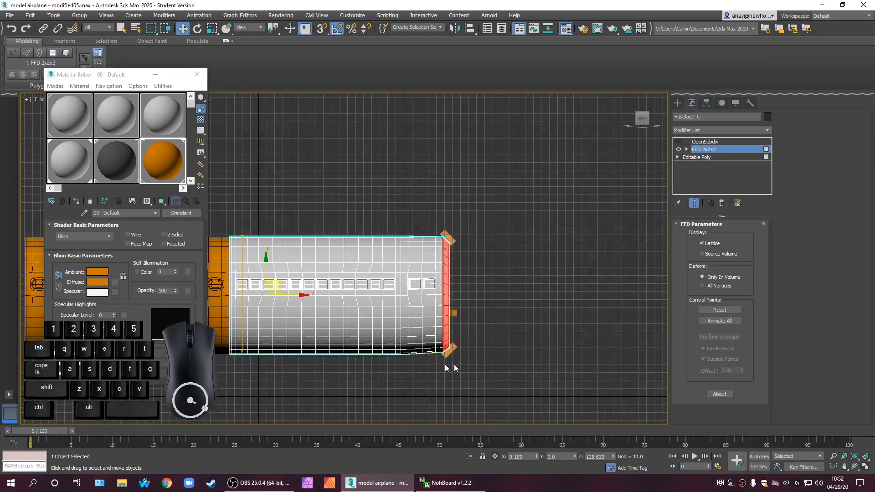
{"action": "scroll", "coordinate": [447, 342], "scroll_direction": "up", "scroll_amount": 5}
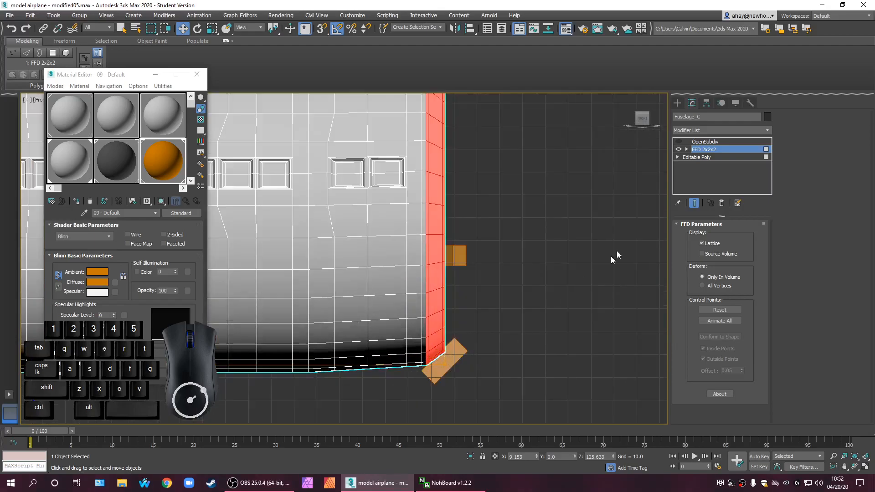
{"action": "left_click", "coordinate": [722, 203]}
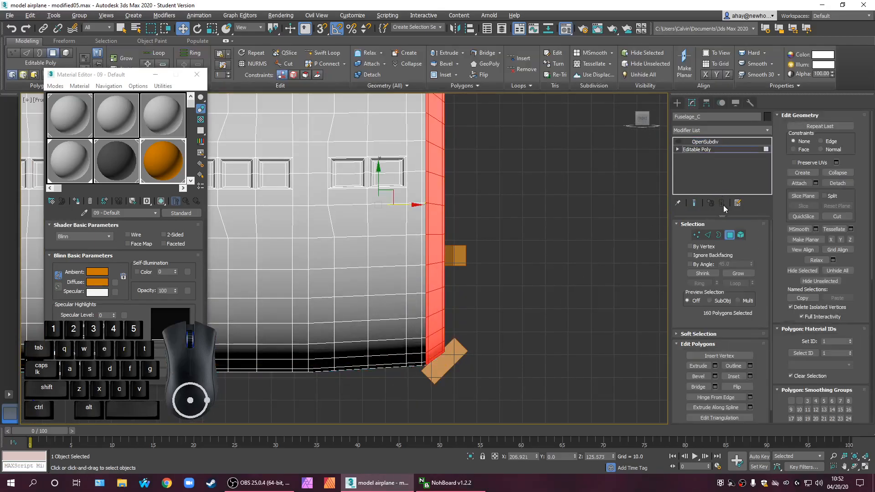
Delete the OpenSubdiv modifier from Fuselage_C and leave polygon editing in its Editable Poly
{"action": "left_click", "coordinate": [704, 141]}
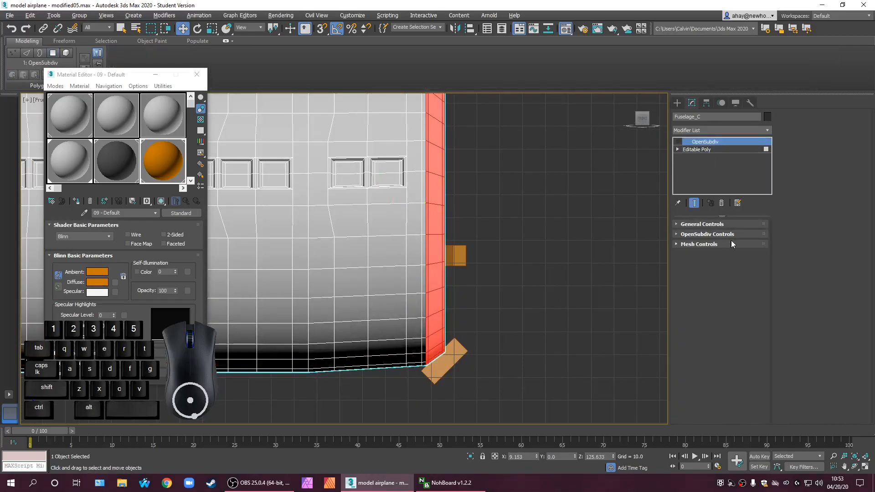
{"action": "left_click", "coordinate": [722, 203]}
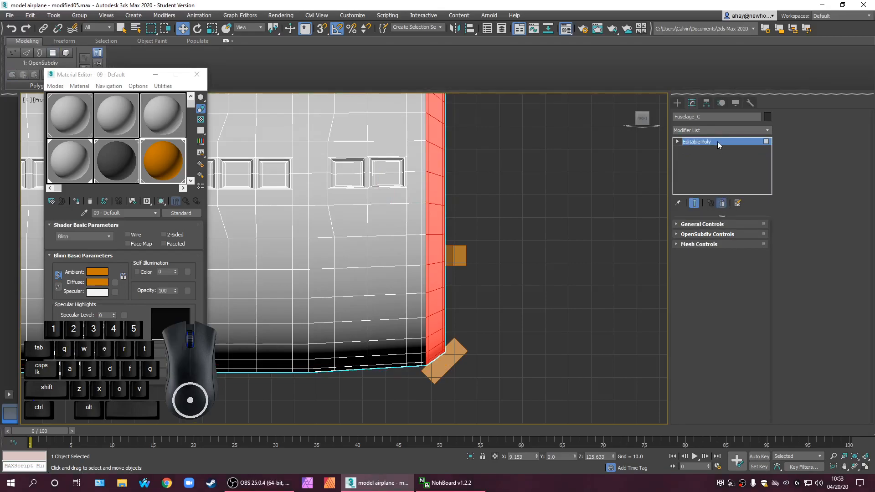
{"action": "left_click", "coordinate": [718, 141]}
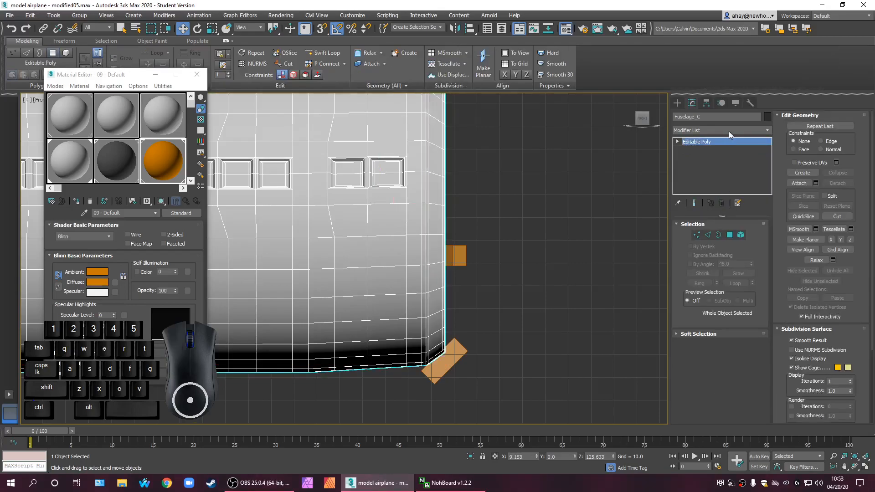
Try a Vol. Select modifier on Fuselage_C, look over its parameters, and delete the modifier
{"action": "left_click", "coordinate": [729, 131]}
{"action": "key", "text": "v"}
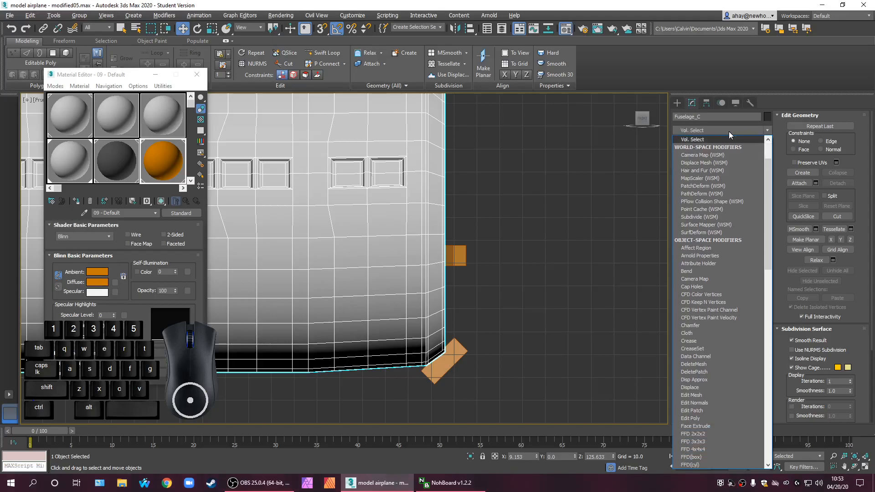
{"action": "key", "text": "Return"}
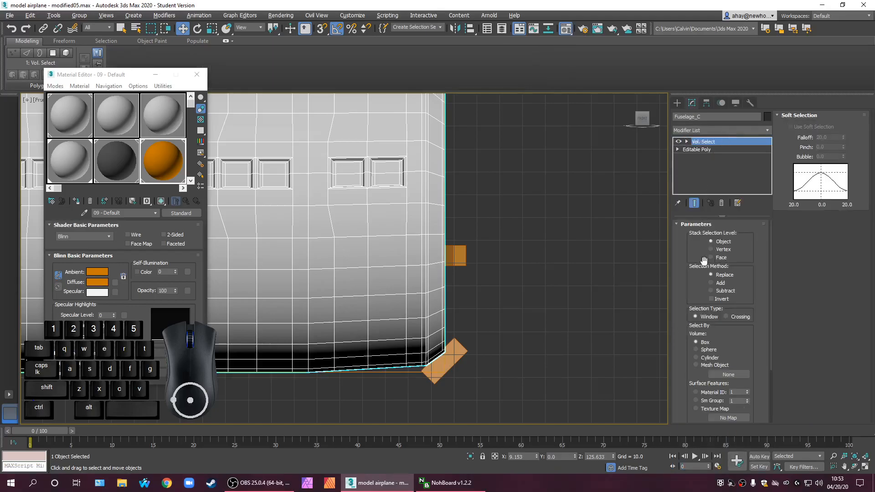
{"action": "scroll", "coordinate": [555, 300], "scroll_direction": "down", "scroll_amount": 2}
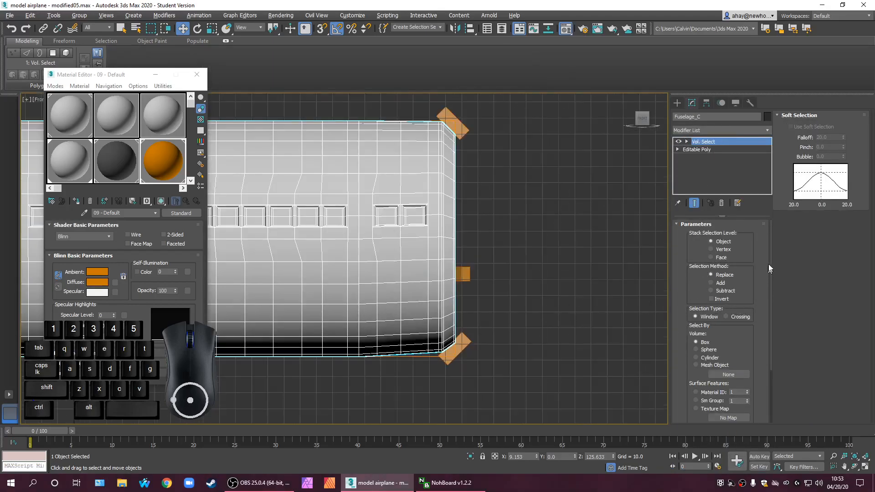
{"action": "left_click", "coordinate": [721, 203]}
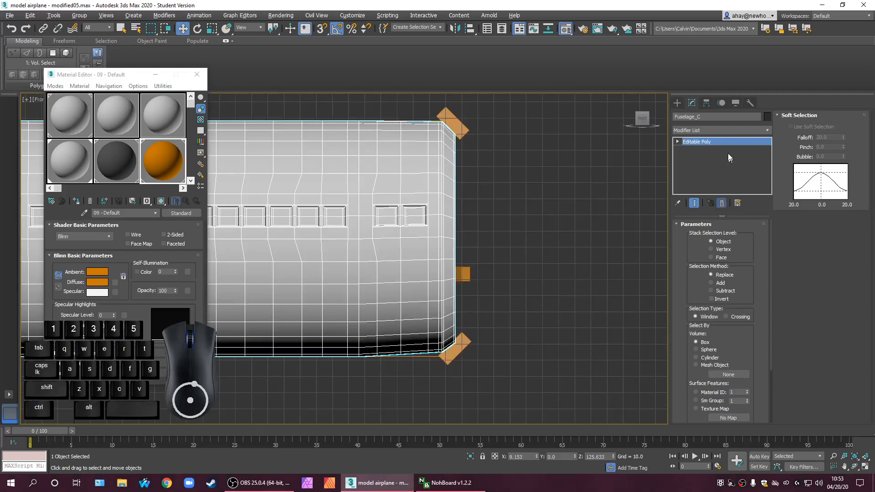
Add a Poly Select modifier to Fuselage_C and work at its polygon level with the rear rim polygons selected
{"action": "left_click", "coordinate": [711, 131]}
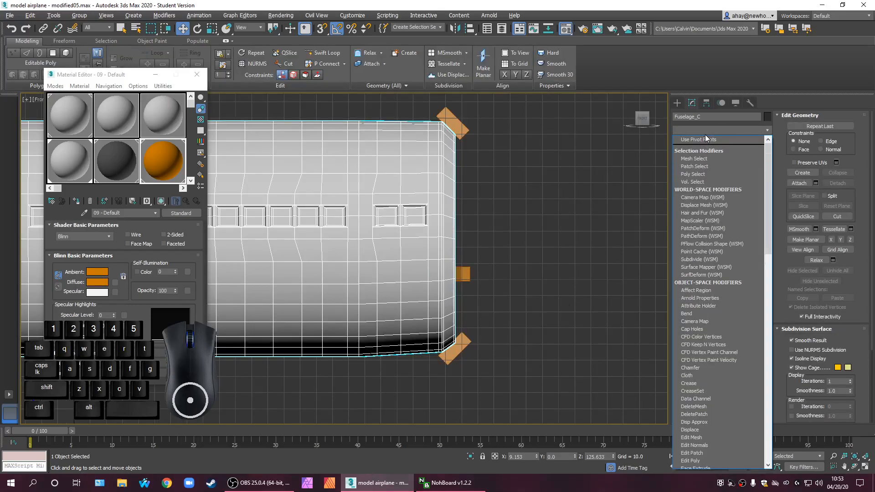
{"action": "key", "text": "p"}
{"action": "key", "text": "p"}
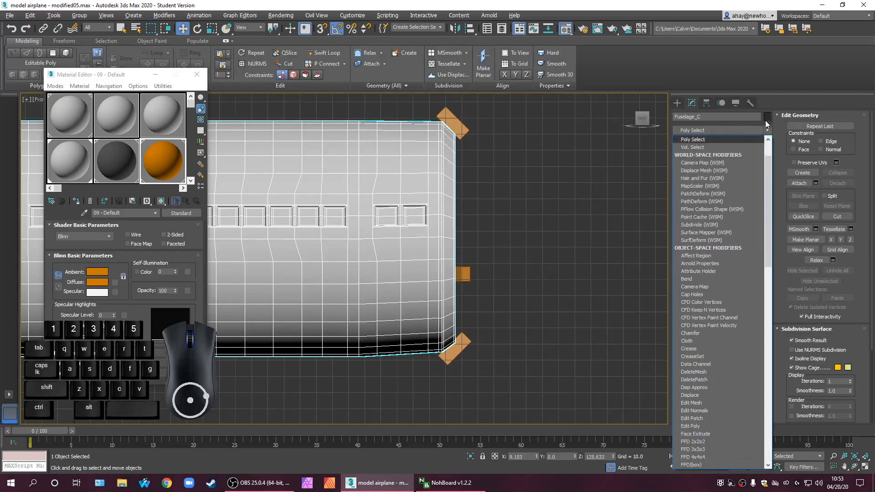
{"action": "left_click", "coordinate": [736, 139]}
{"action": "left_click", "coordinate": [732, 236]}
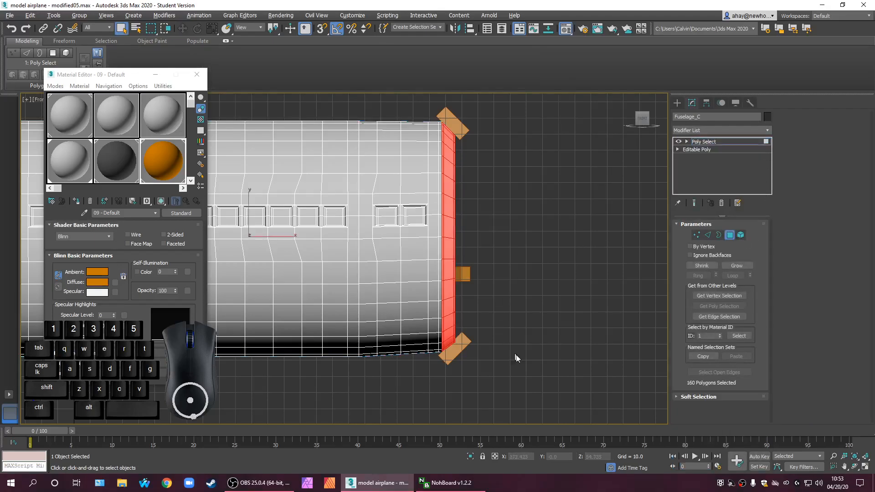
Try an FFD 2x2x2 modifier above the Poly Select, check its control points against the rim, and delete the modifier
{"action": "left_click", "coordinate": [707, 130]}
{"action": "key", "text": "f"}
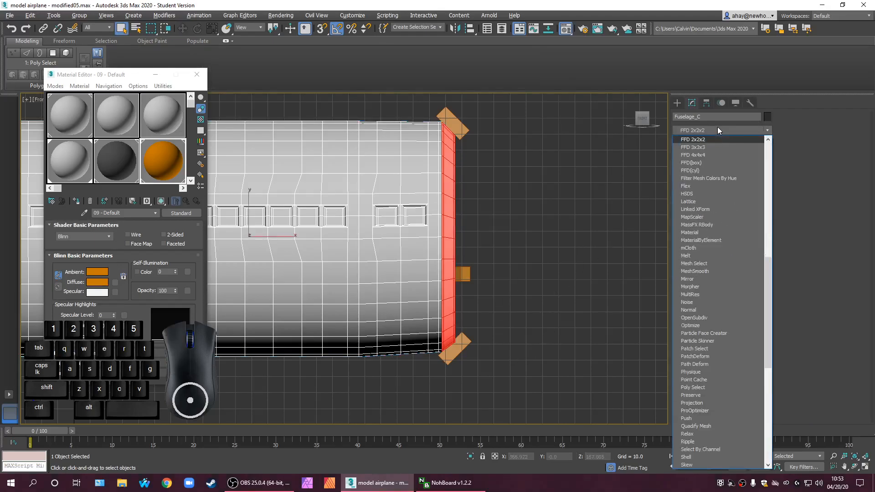
{"action": "left_click", "coordinate": [713, 139]}
{"action": "scroll", "coordinate": [547, 265], "scroll_direction": "down", "scroll_amount": 4}
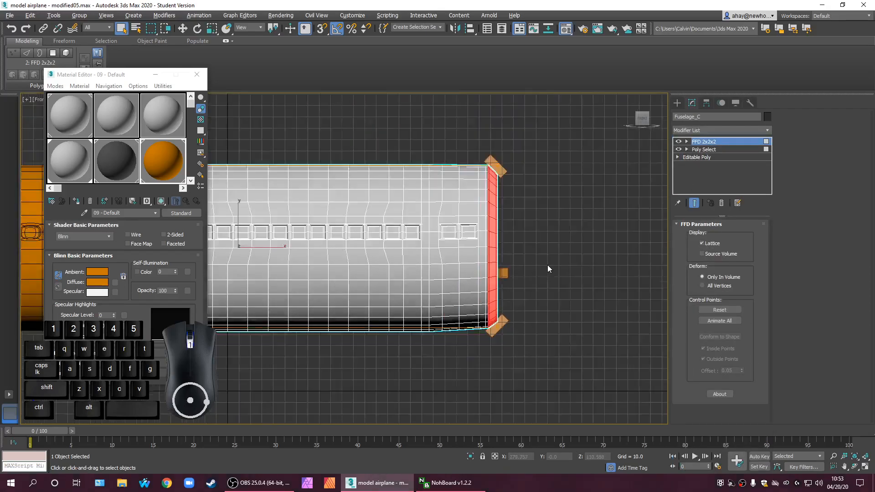
{"action": "left_click", "coordinate": [687, 141]}
{"action": "left_click", "coordinate": [711, 150]}
{"action": "left_click_drag", "start_coordinate": [556, 339], "coordinate": [506, 362]}
{"action": "key", "text": "w"}
{"action": "key", "text": "ctrl+z"}
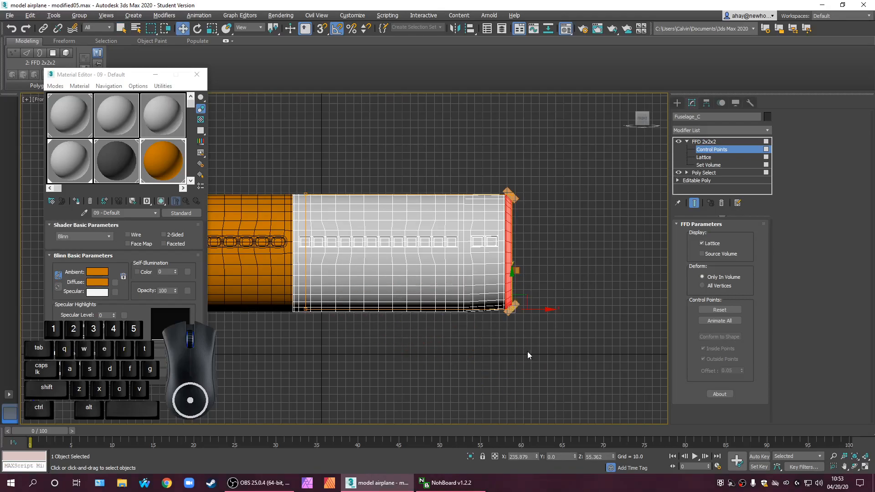
{"action": "left_click", "coordinate": [705, 151]}
{"action": "left_click", "coordinate": [689, 142]}
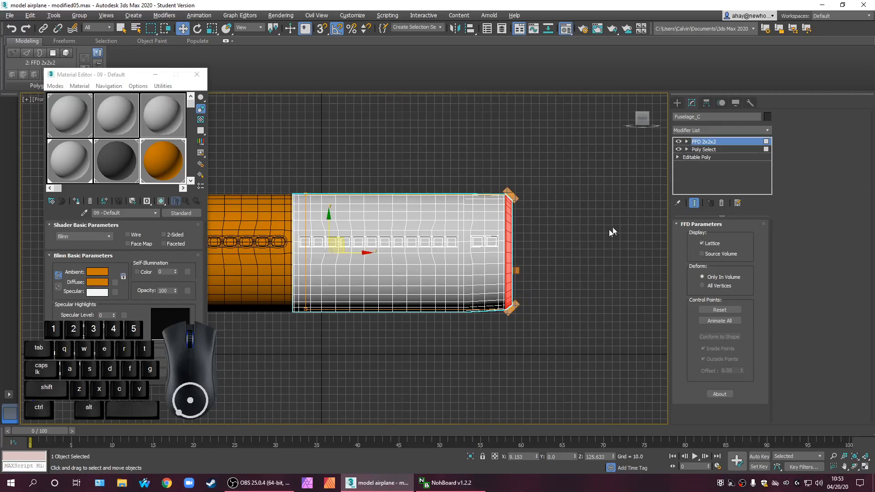
{"action": "scroll", "coordinate": [592, 246], "scroll_direction": "up", "scroll_amount": 3}
{"action": "scroll", "coordinate": [497, 294], "scroll_direction": "up", "scroll_amount": 2}
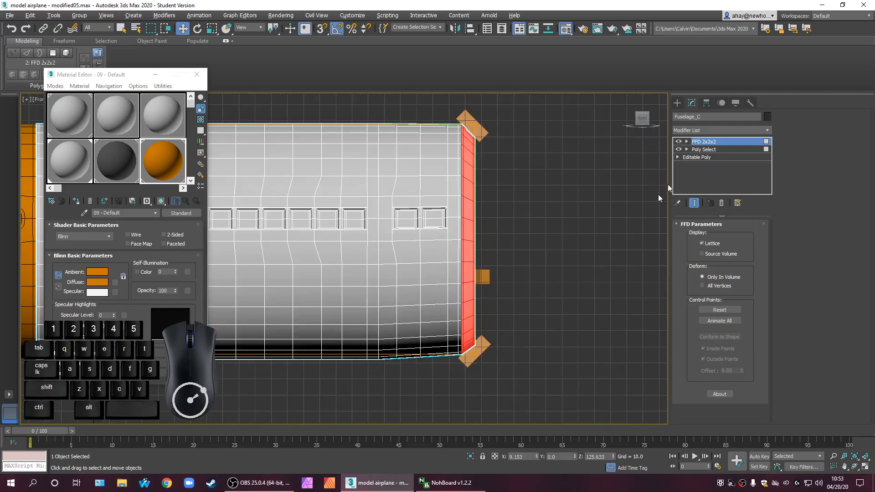
{"action": "left_click", "coordinate": [722, 203]}
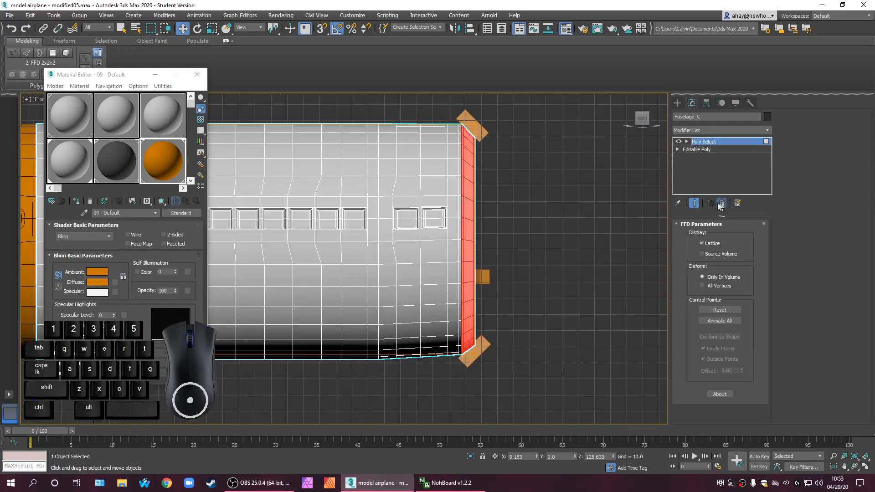
Deselect the stray polygons forward of Fuselage_C's rear rim in the Poly Select modifier, keeping only the rim selected
{"action": "middle_click_drag", "start_coordinate": [551, 336], "coordinate": [543, 335]}
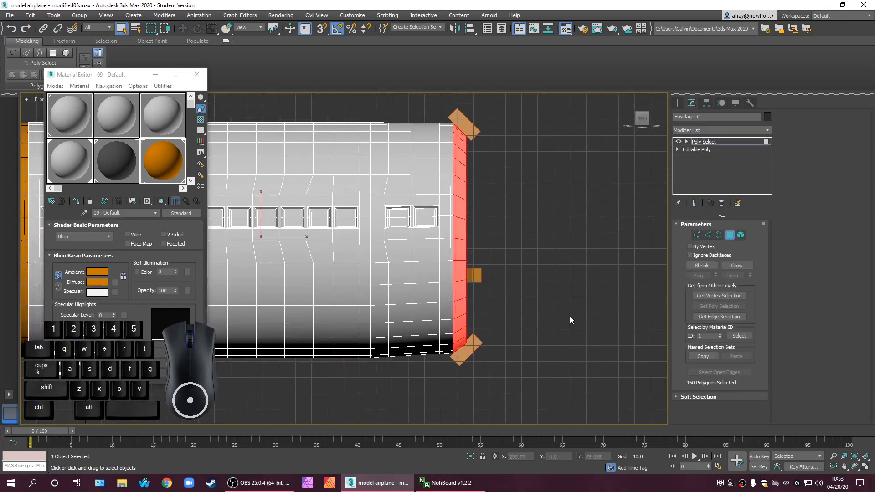
{"action": "left_click_drag", "start_coordinate": [294, 111], "coordinate": [338, 420], "text": "alt"}
{"action": "scroll", "coordinate": [506, 346], "scroll_direction": "down", "scroll_amount": 3}
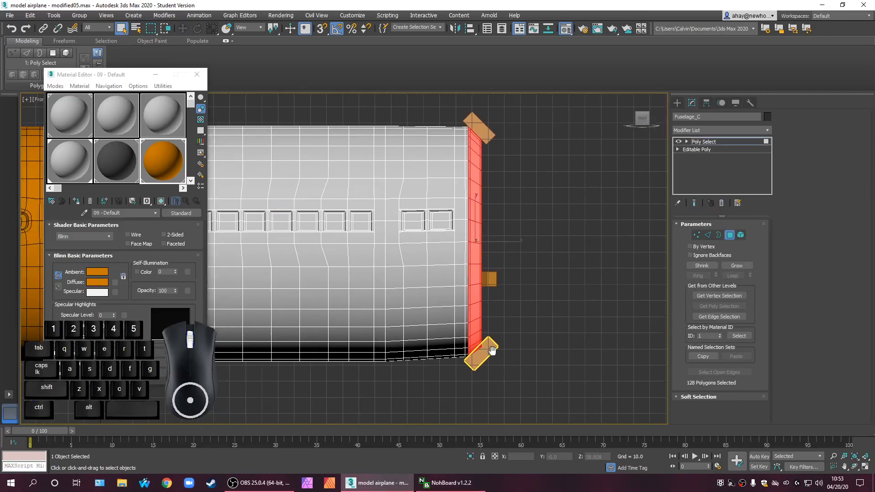
Apply an FFD 2x2x2 modifier to the selected rear rim polygons and enter its Control Points level
{"action": "left_click", "coordinate": [764, 133]}
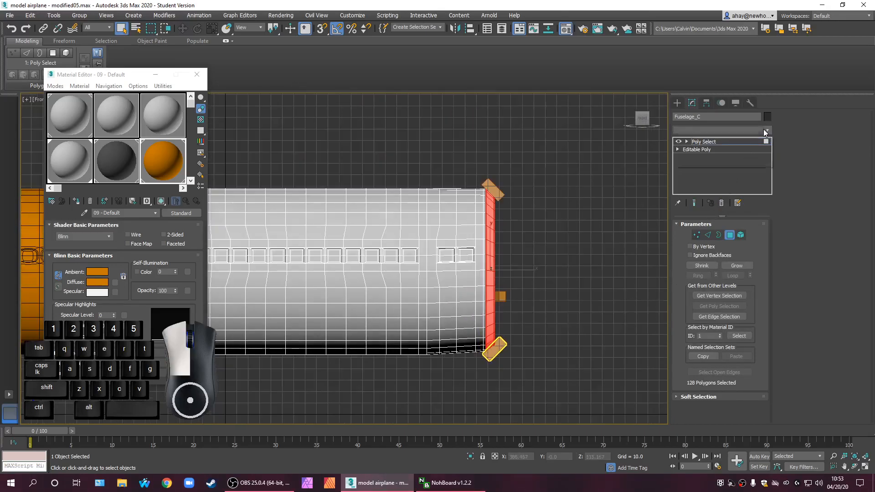
{"action": "key", "text": "f"}
{"action": "key", "text": "f"}
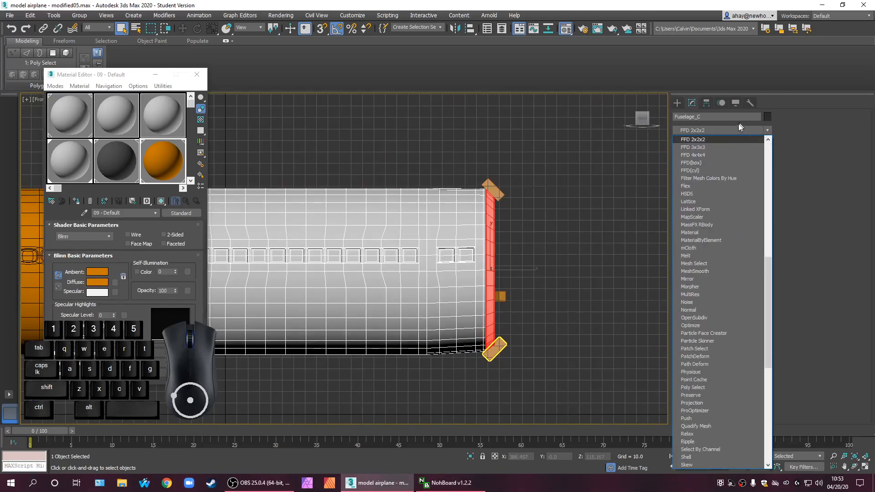
{"action": "left_click", "coordinate": [706, 140]}
{"action": "scroll", "coordinate": [493, 360], "scroll_direction": "up", "scroll_amount": 5}
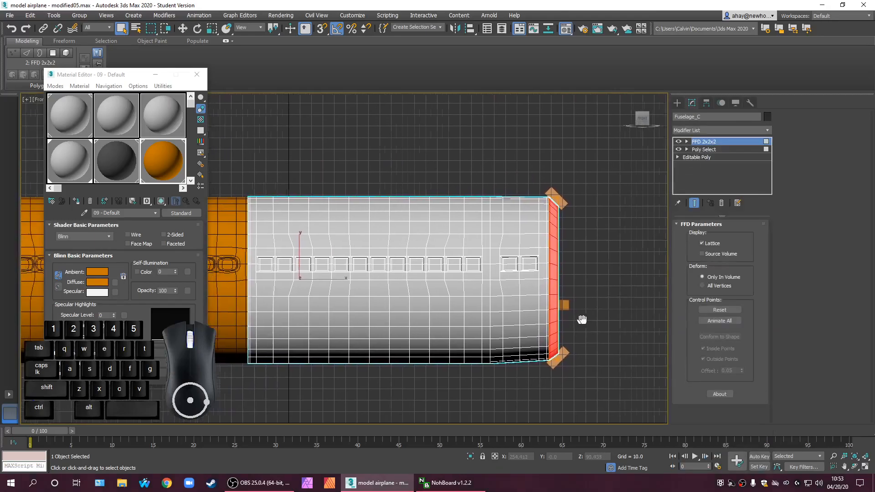
{"action": "scroll", "coordinate": [493, 364], "scroll_direction": "up", "scroll_amount": 2}
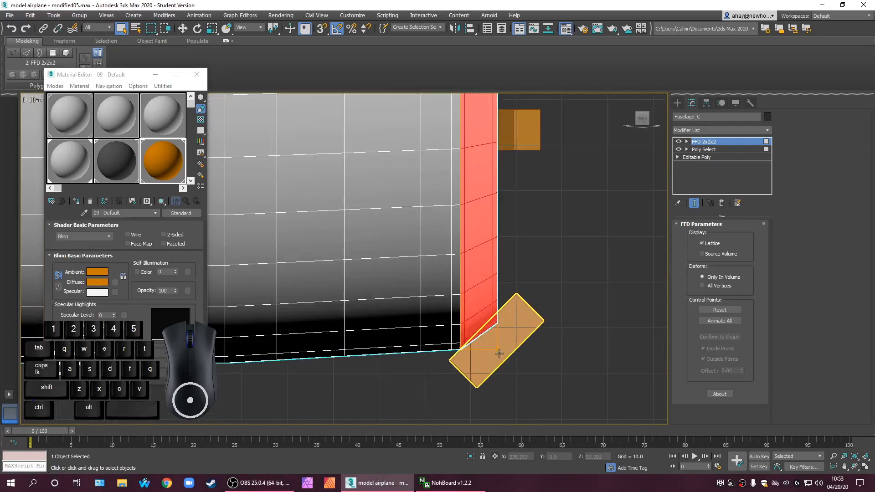
{"action": "scroll", "coordinate": [463, 388], "scroll_direction": "up", "scroll_amount": 2}
{"action": "left_click", "coordinate": [688, 141]}
{"action": "left_click", "coordinate": [713, 149]}
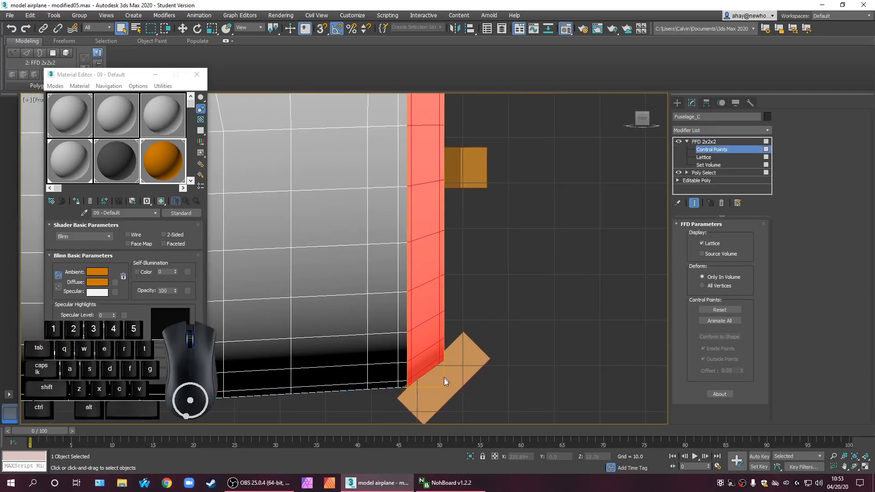
{"action": "left_click_drag", "start_coordinate": [467, 402], "coordinate": [449, 345]}
{"action": "key", "text": "w"}
{"action": "scroll", "coordinate": [494, 298], "scroll_direction": "down", "scroll_amount": 8}
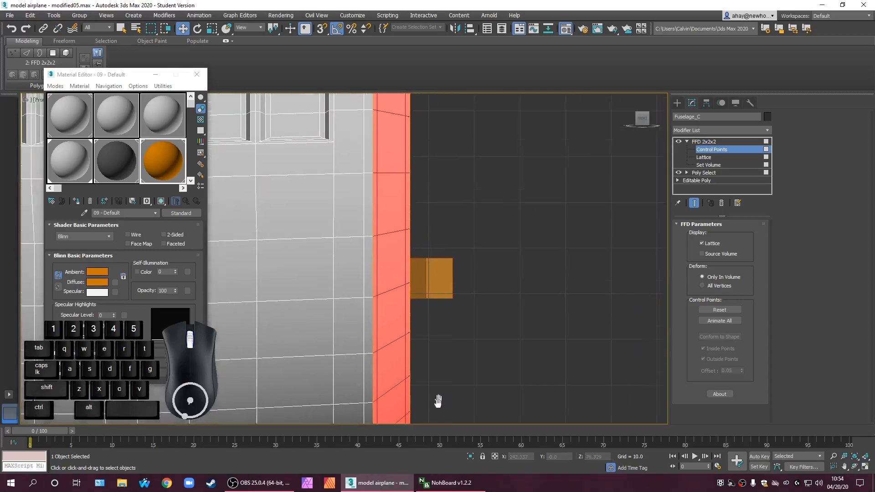
{"action": "scroll", "coordinate": [436, 171], "scroll_direction": "up", "scroll_amount": 4}
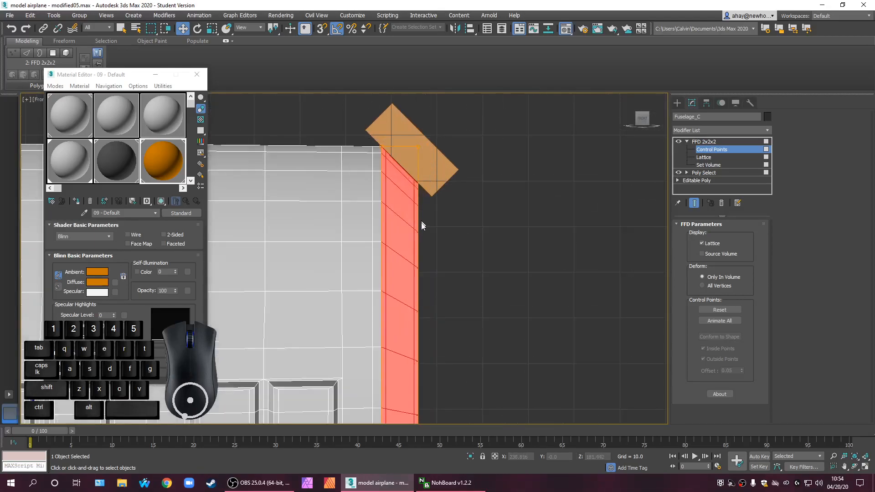
Restore the four-viewport layout and close the Material Editor
{"action": "key", "text": "alt+w"}
{"action": "scroll", "coordinate": [328, 213], "scroll_direction": "down", "scroll_amount": 2}
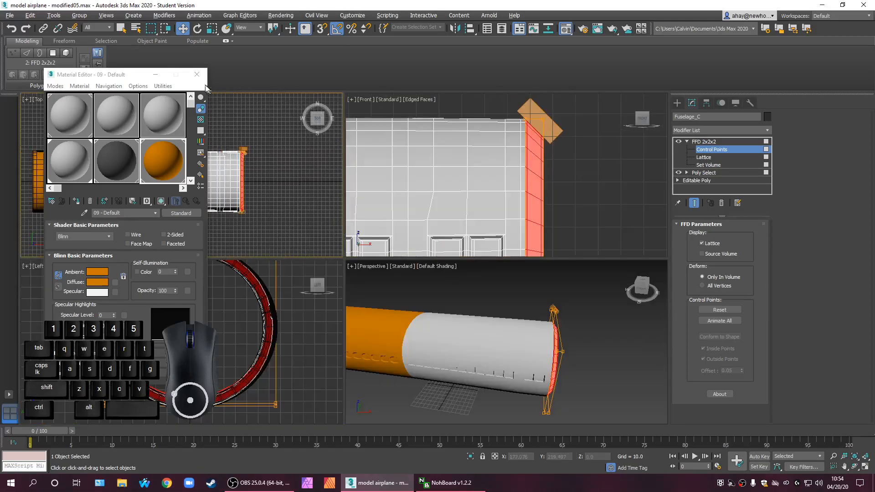
{"action": "key", "text": "m"}
Select the rearmost FFD control points on both sides of the rim in the Top view
{"action": "scroll", "coordinate": [247, 173], "scroll_direction": "up", "scroll_amount": 5}
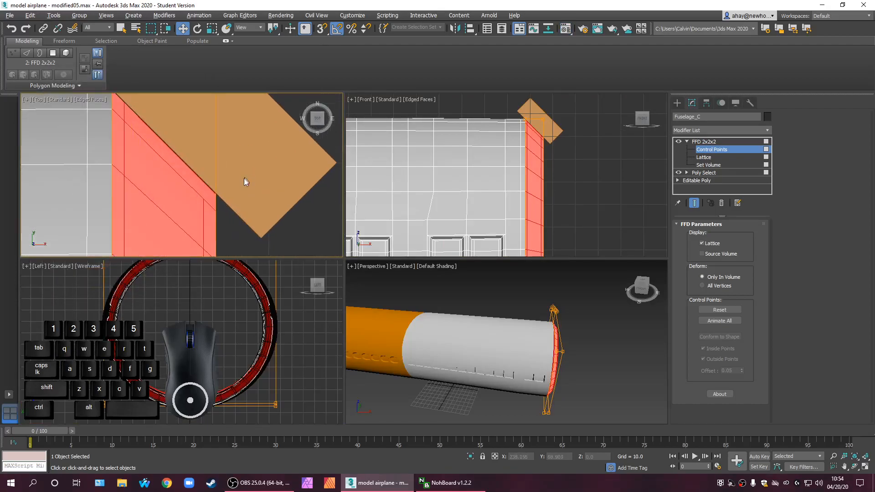
{"action": "scroll", "coordinate": [246, 178], "scroll_direction": "down", "scroll_amount": 3}
{"action": "left_click_drag", "start_coordinate": [276, 196], "coordinate": [232, 145]}
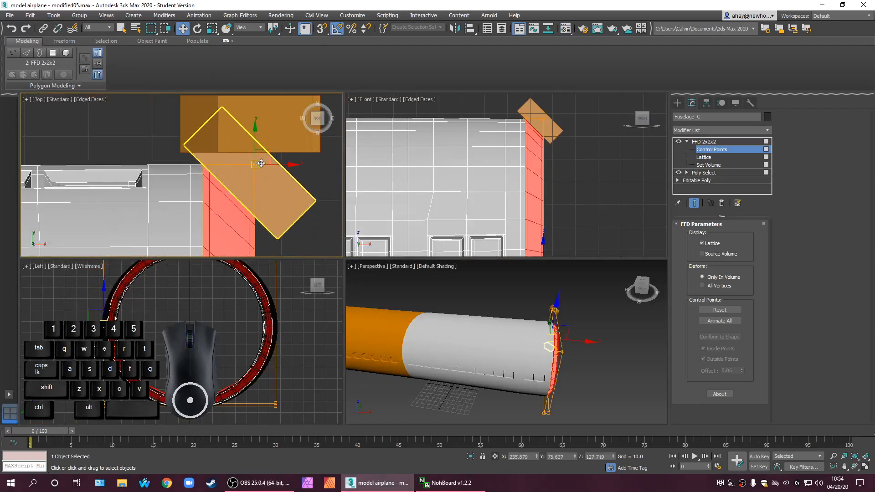
{"action": "scroll", "coordinate": [266, 132], "scroll_direction": "down", "scroll_amount": 3}
{"action": "middle_click_drag", "start_coordinate": [283, 199], "coordinate": [252, 169]}
{"action": "scroll", "coordinate": [283, 203], "scroll_direction": "down", "scroll_amount": 3}
{"action": "scroll", "coordinate": [270, 193], "scroll_direction": "down", "scroll_amount": 3}
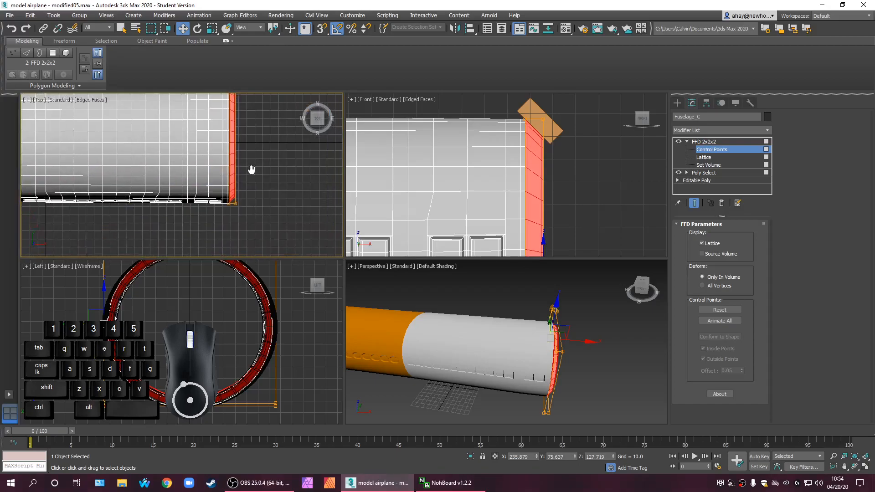
{"action": "scroll", "coordinate": [245, 196], "scroll_direction": "up", "scroll_amount": 4}
{"action": "left_click_drag", "start_coordinate": [240, 237], "coordinate": [208, 200], "text": "ctrl"}
Leave control point editing and examine how the rim's slope lines up with the guide boxes in the Top and Front views
{"action": "middle_click_drag", "start_coordinate": [227, 183], "coordinate": [255, 266]}
{"action": "middle_click_drag", "start_coordinate": [251, 136], "coordinate": [287, 225]}
{"action": "middle_click_drag", "start_coordinate": [275, 128], "coordinate": [268, 205]}
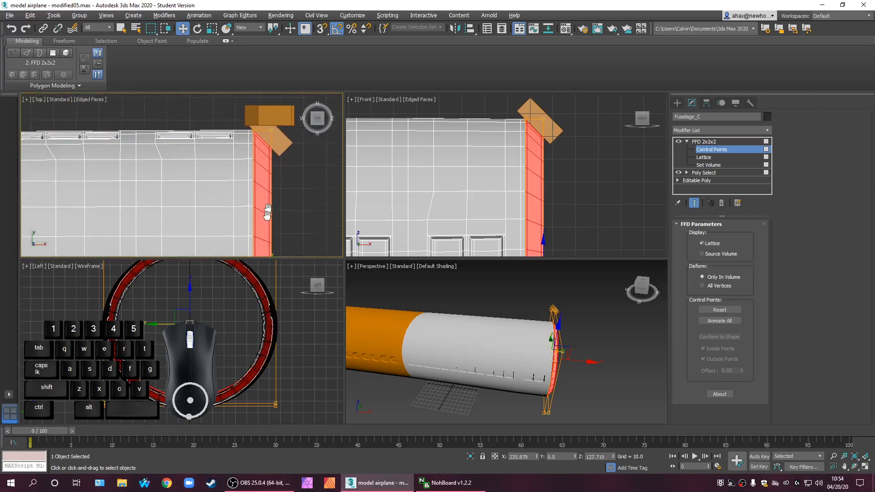
{"action": "scroll", "coordinate": [268, 192], "scroll_direction": "up", "scroll_amount": 5}
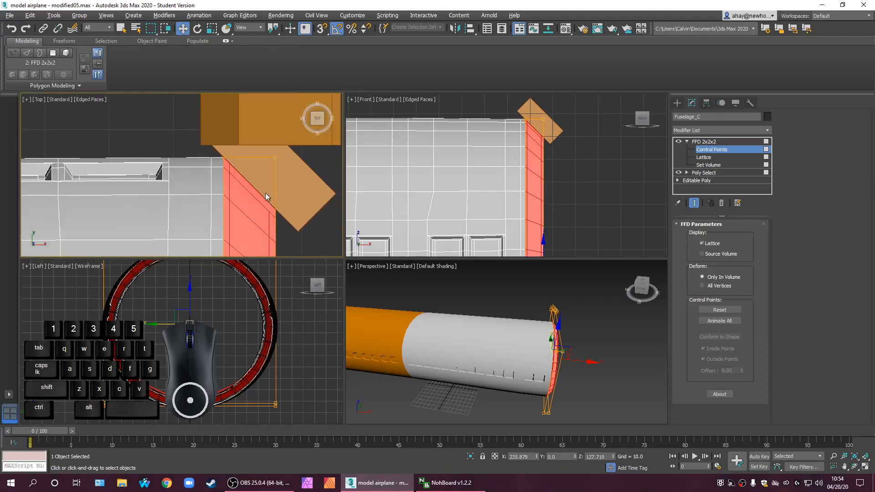
{"action": "middle_click_drag", "start_coordinate": [277, 217], "coordinate": [256, 166]}
{"action": "scroll", "coordinate": [498, 176], "scroll_direction": "down", "scroll_amount": 6}
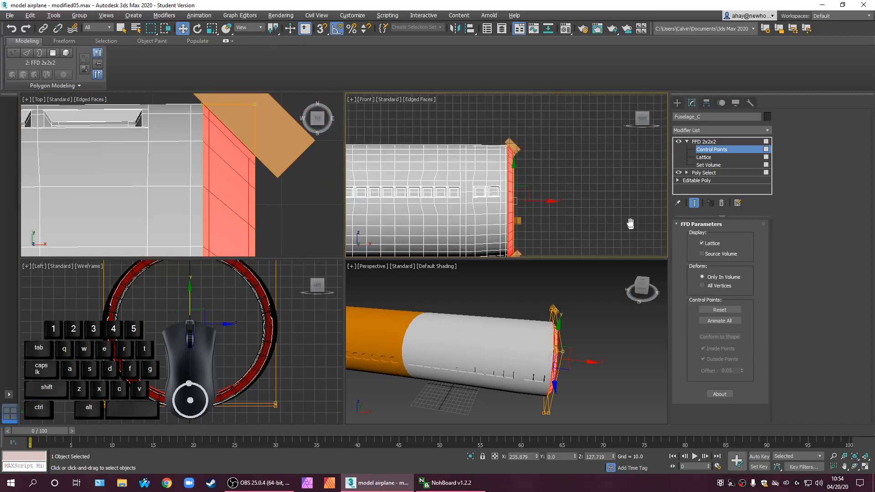
{"action": "left_click", "coordinate": [691, 141]}
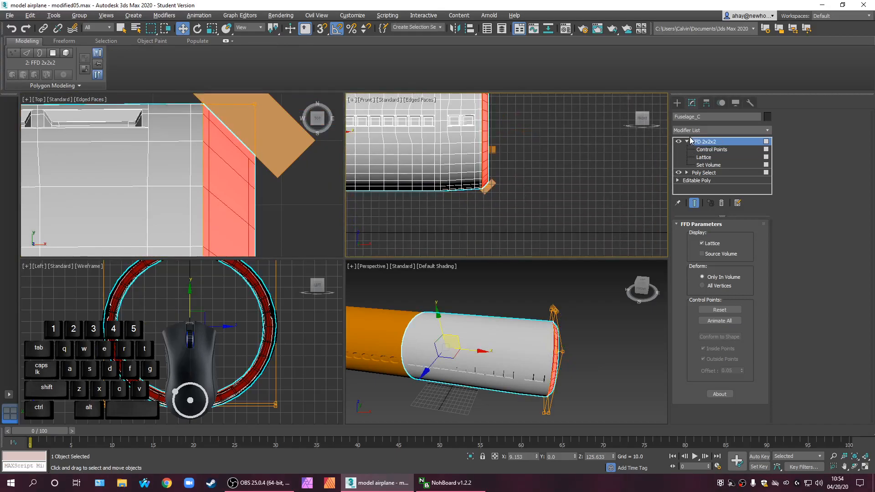
{"action": "left_click", "coordinate": [686, 142]}
{"action": "middle_click_drag", "start_coordinate": [572, 136], "coordinate": [521, 188]}
{"action": "scroll", "coordinate": [450, 133], "scroll_direction": "up", "scroll_amount": 12}
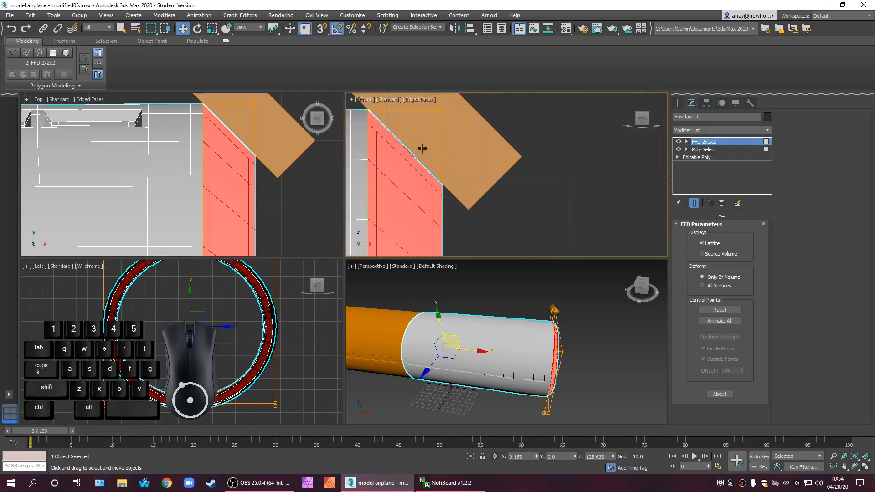
{"action": "scroll", "coordinate": [422, 152], "scroll_direction": "up", "scroll_amount": 3}
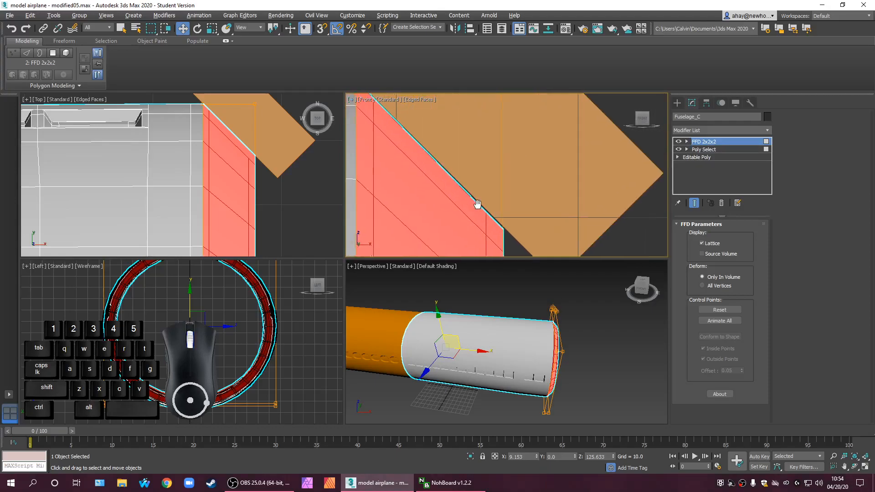
{"action": "scroll", "coordinate": [475, 201], "scroll_direction": "down", "scroll_amount": 3}
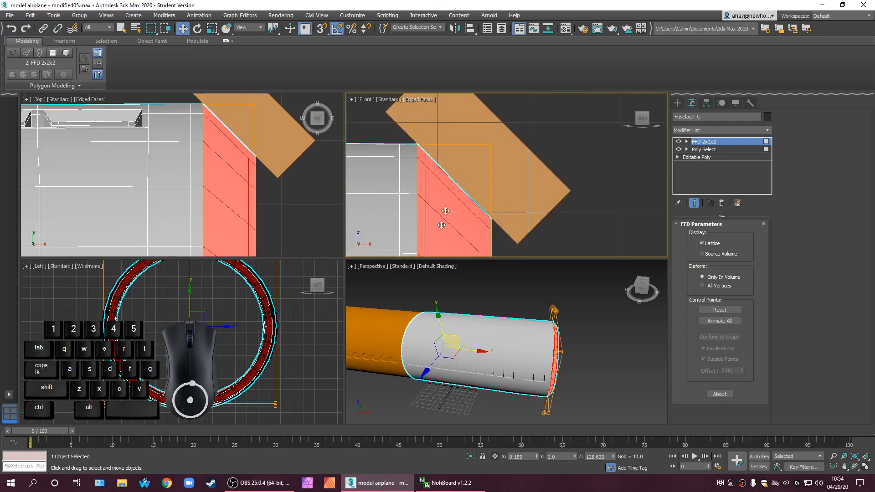
{"action": "scroll", "coordinate": [274, 191], "scroll_direction": "down", "scroll_amount": 6}
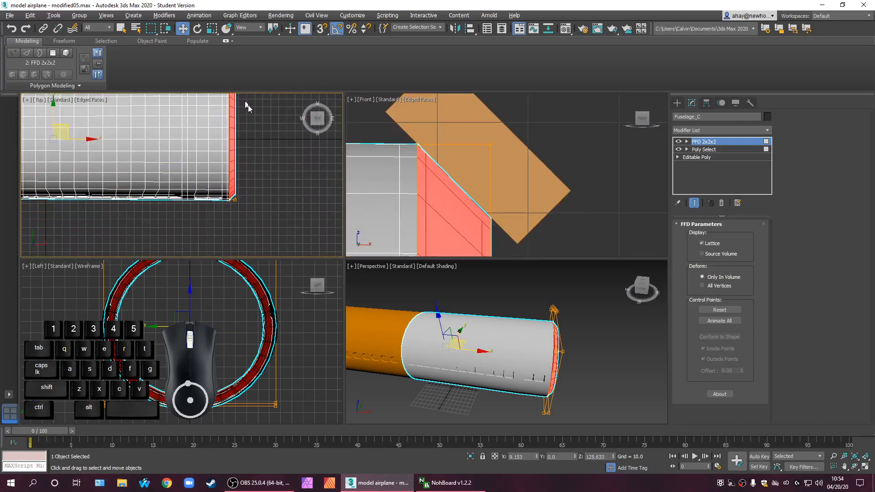
{"action": "middle_click_drag", "start_coordinate": [245, 167], "coordinate": [248, 227]}
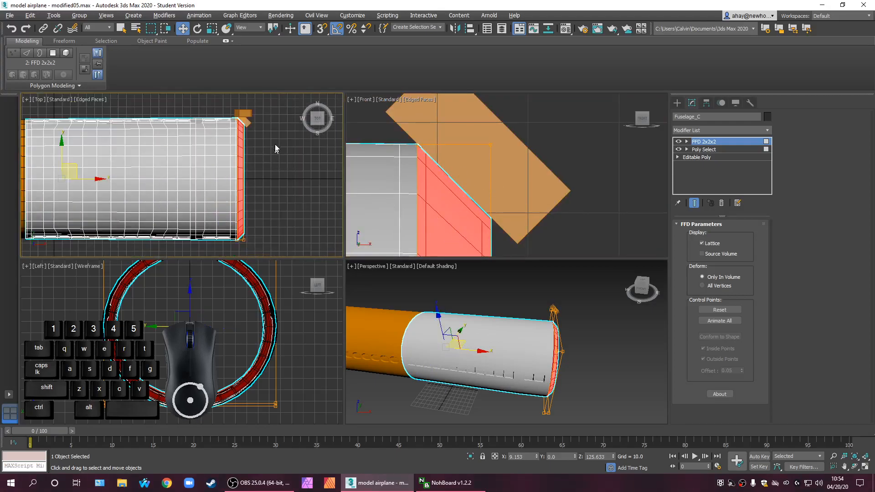
Copy the angled guide box to the opposite side of the rear rim in the Top view and rotate the copy to 45 degrees about Z
{"action": "left_click", "coordinate": [246, 122]}
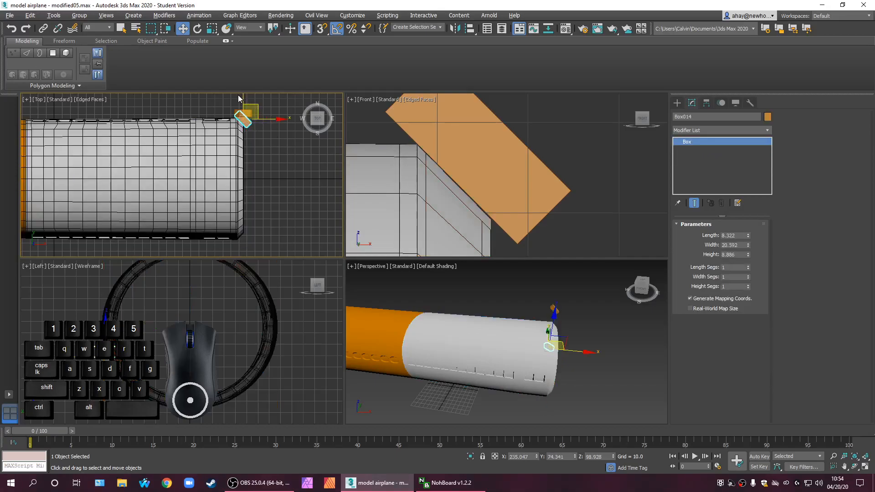
{"action": "left_click", "coordinate": [183, 29], "text": "shift"}
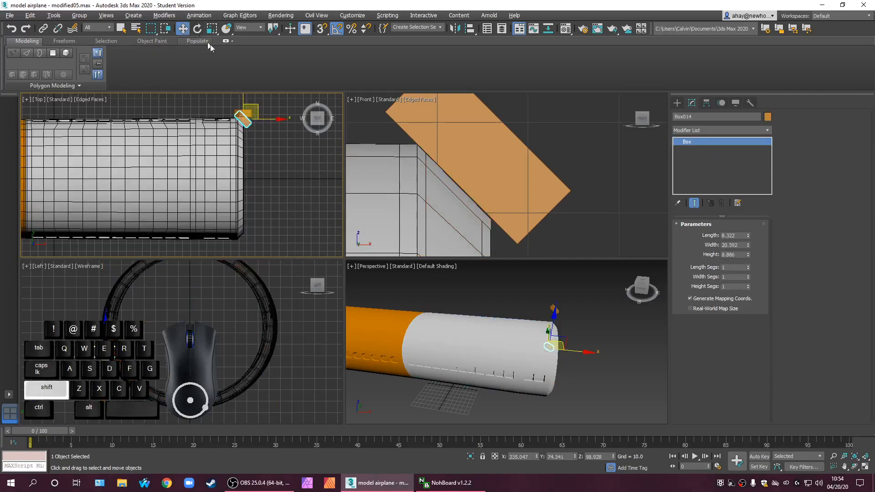
{"action": "mouse_move", "coordinate": [242, 99]}
{"action": "left_mouse_down", "text": "shift"}
{"action": "mouse_move", "coordinate": [248, 273]}
{"action": "mouse_move", "coordinate": [250, 213]}
{"action": "left_mouse_up", "text": "shift"}
{"action": "left_click", "coordinate": [451, 280]}
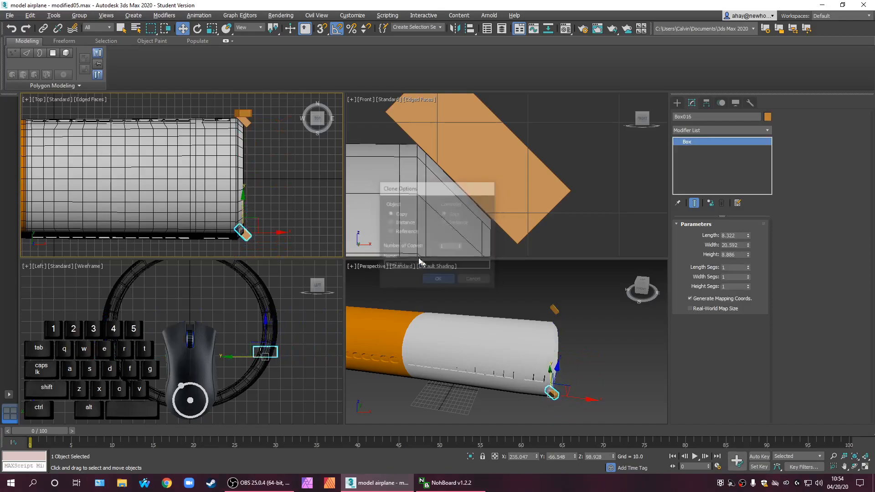
{"action": "left_click", "coordinate": [201, 29]}
{"action": "mouse_move", "coordinate": [265, 211]}
{"action": "left_mouse_down"}
{"action": "mouse_move", "coordinate": [247, 165]}
{"action": "mouse_move", "coordinate": [268, 195]}
{"action": "left_mouse_up"}
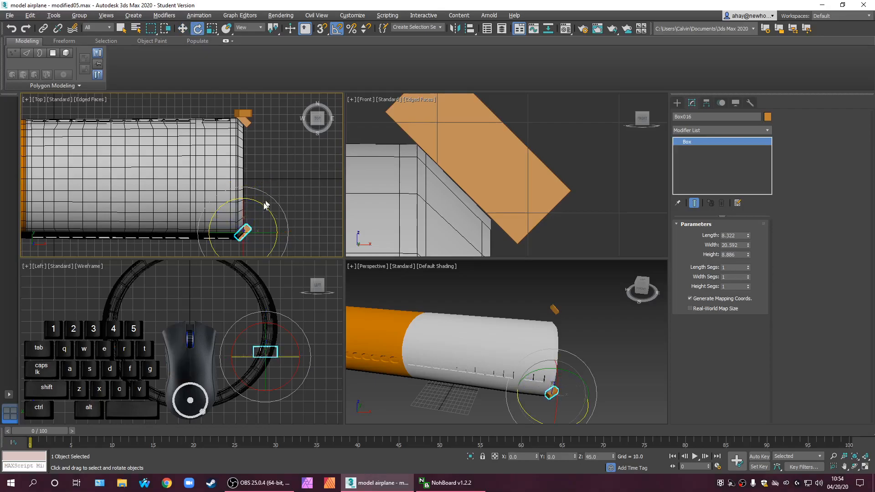
Move the copied guide box against the slope of Fuselage_C's rear rim in the enlarged Top view and deselect it
{"action": "scroll", "coordinate": [251, 149], "scroll_direction": "up", "scroll_amount": 3}
{"action": "key", "text": "alt+w"}
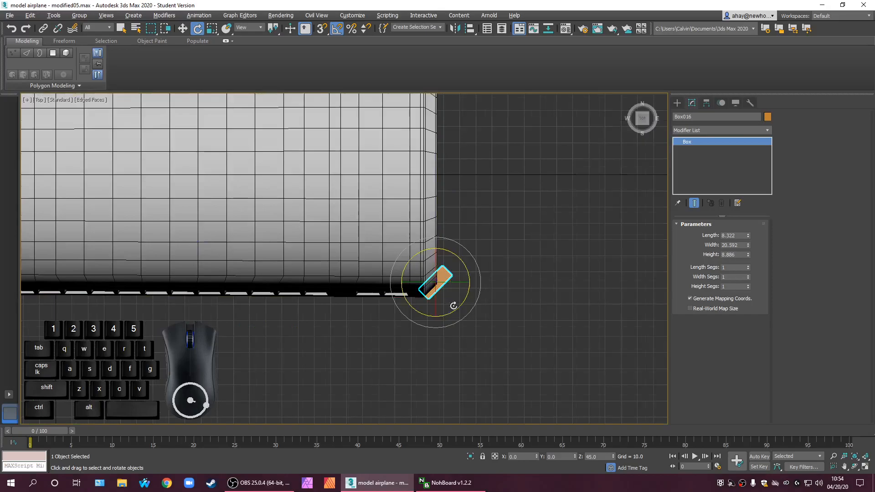
{"action": "scroll", "coordinate": [438, 285], "scroll_direction": "up", "scroll_amount": 5}
{"action": "key", "text": "w"}
{"action": "left_click_drag", "start_coordinate": [383, 213], "coordinate": [391, 273]}
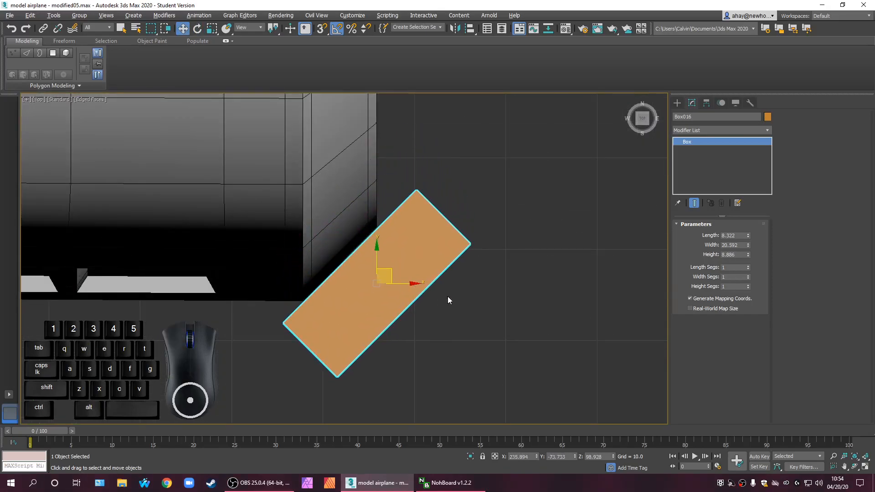
{"action": "left_click", "coordinate": [473, 297]}
Select Fuselage_C and its FFD 2x2x2 modifier
{"action": "left_click", "coordinate": [279, 220]}
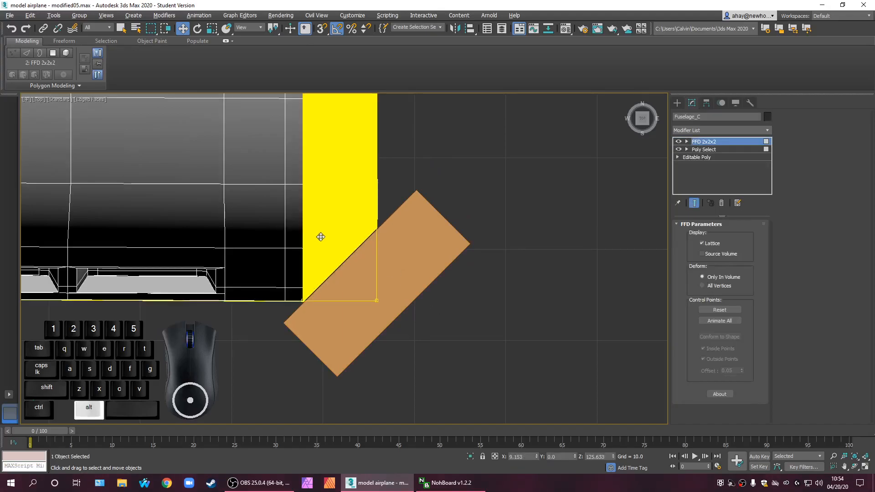
{"action": "left_click", "coordinate": [564, 283]}
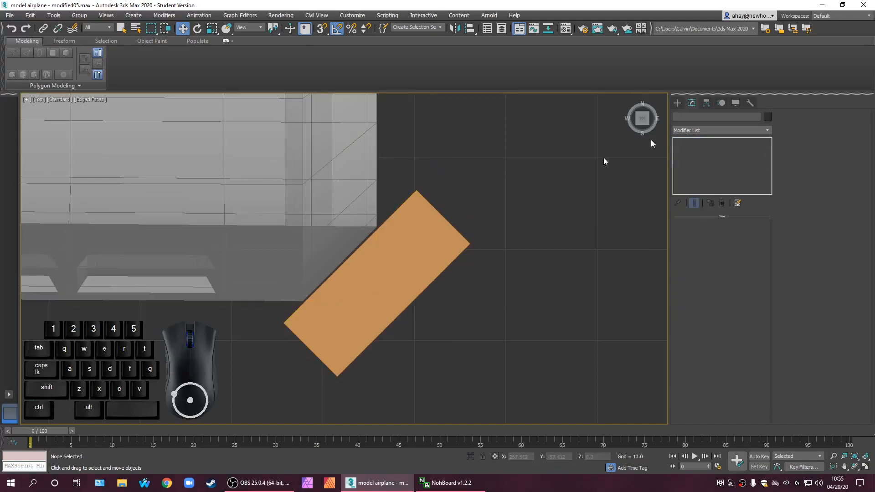
{"action": "left_click", "coordinate": [310, 216]}
{"action": "left_click", "coordinate": [695, 141]}
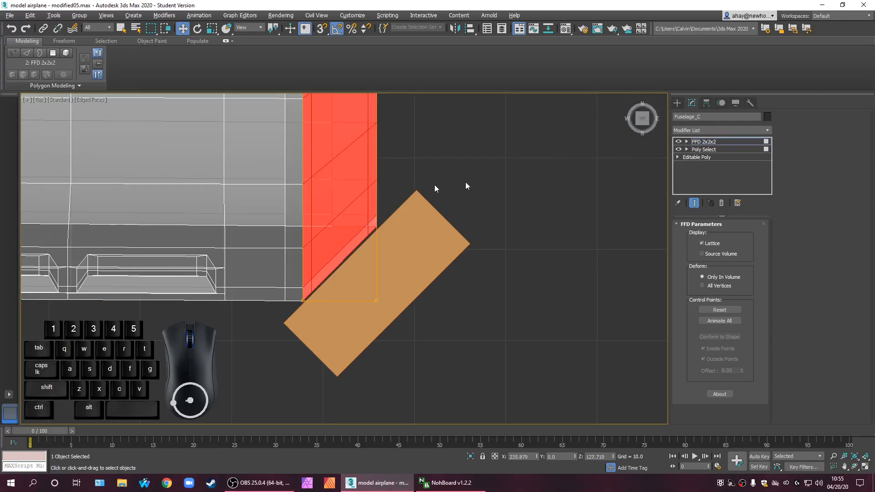
{"action": "right_click", "coordinate": [317, 221]}
{"action": "mouse_move", "coordinate": [379, 316]}
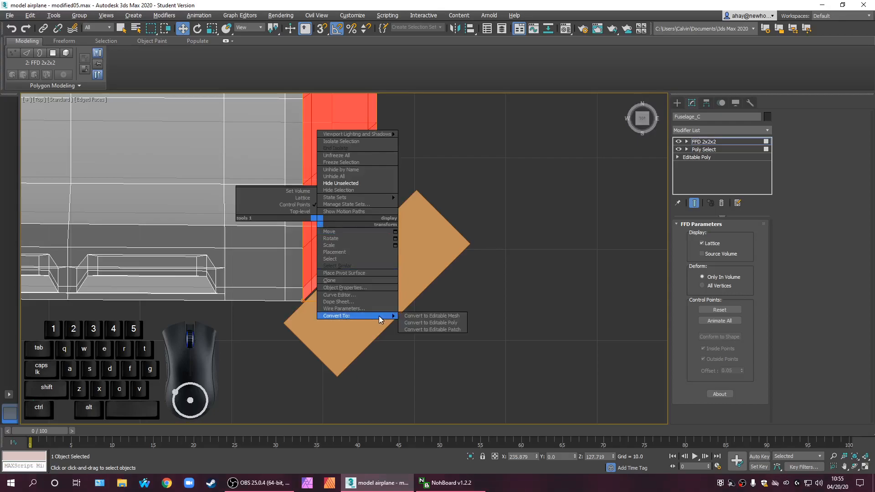
{"action": "left_click", "coordinate": [427, 318]}
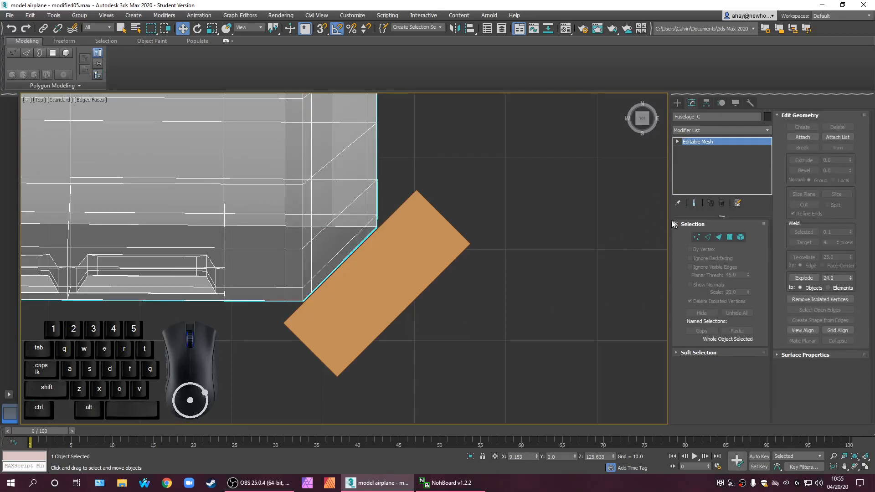
{"action": "key", "text": "ctrl+z"}
Convert Fuselage_C to an Editable Poly, collapsing its FFD and Poly Select modifiers
{"action": "right_click", "coordinate": [329, 219]}
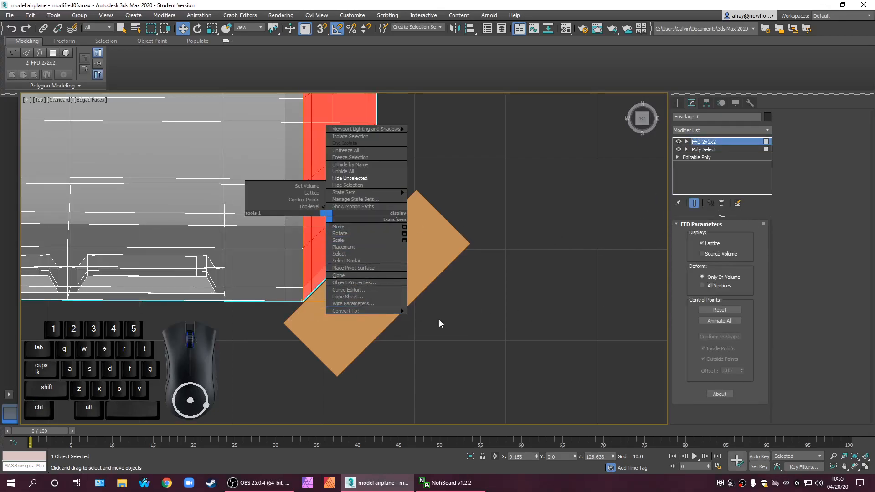
{"action": "mouse_move", "coordinate": [408, 312]}
{"action": "left_click", "coordinate": [436, 317]}
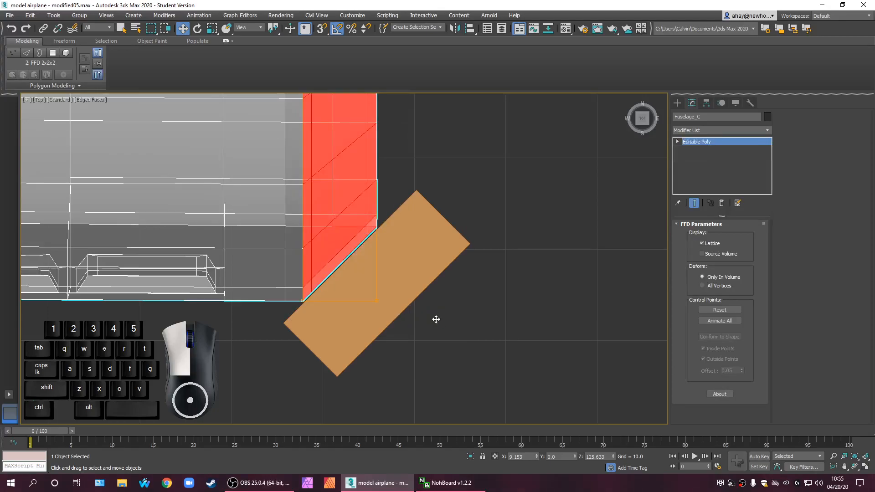
Examine how the collapsed rim's slope lines up with the angled guide box in the Top view
{"action": "scroll", "coordinate": [474, 282], "scroll_direction": "down", "scroll_amount": 3}
{"action": "scroll", "coordinate": [458, 217], "scroll_direction": "down", "scroll_amount": 2}
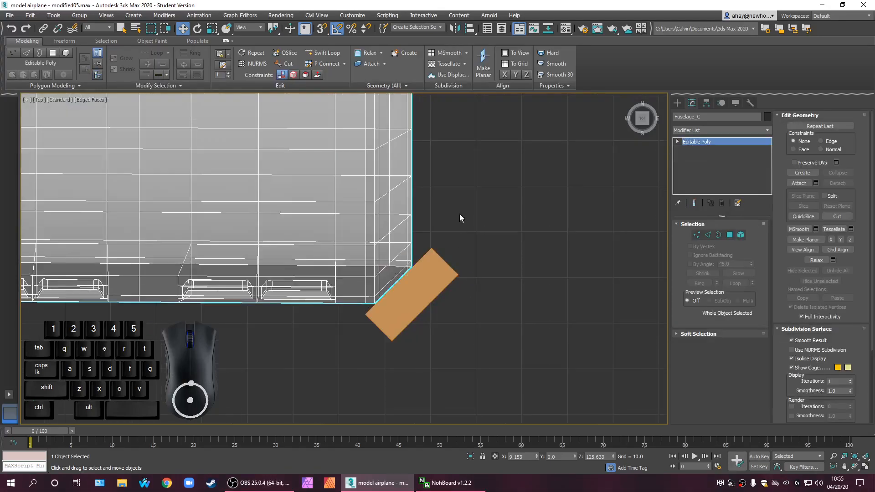
{"action": "scroll", "coordinate": [420, 254], "scroll_direction": "down", "scroll_amount": 4}
{"action": "middle_click_drag", "start_coordinate": [433, 219], "coordinate": [354, 240]}
{"action": "scroll", "coordinate": [319, 321], "scroll_direction": "up", "scroll_amount": 3}
{"action": "scroll", "coordinate": [321, 321], "scroll_direction": "up", "scroll_amount": 5}
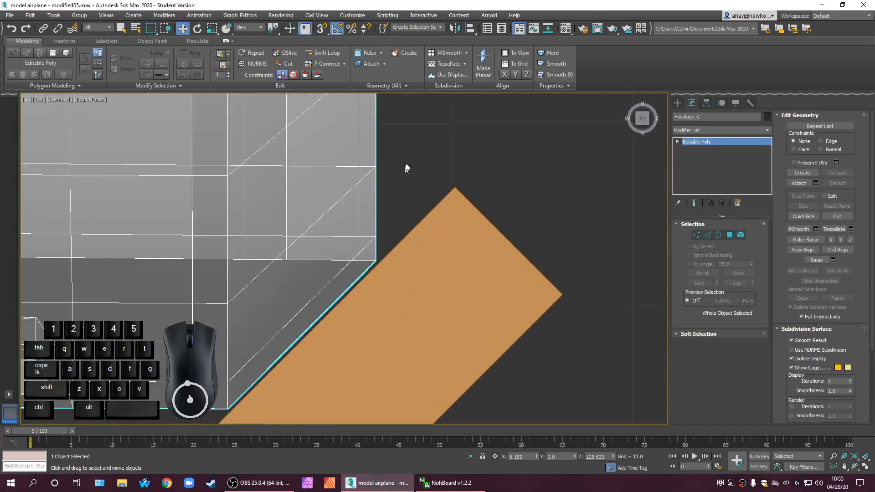
{"action": "scroll", "coordinate": [404, 196], "scroll_direction": "down", "scroll_amount": 2}
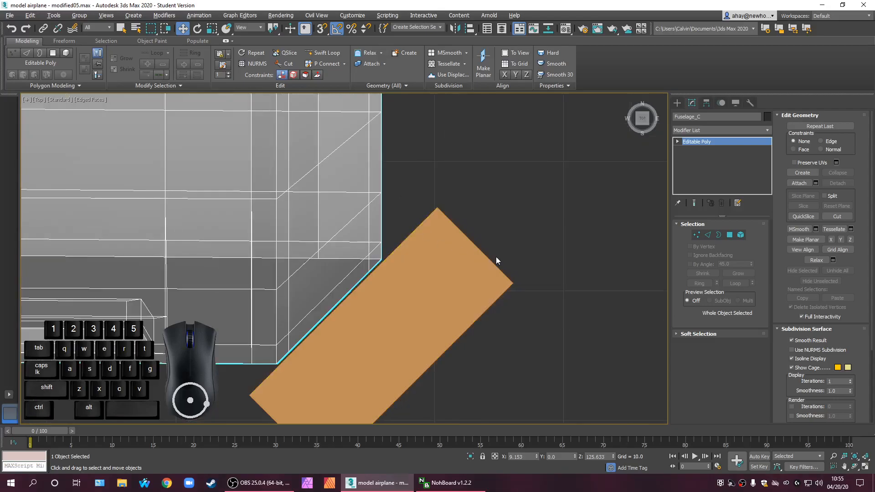
Restore the four-viewport layout, turn off see-through display of Fuselage_C and show edged faces in the Perspective view
{"action": "key", "text": "alt+w"}
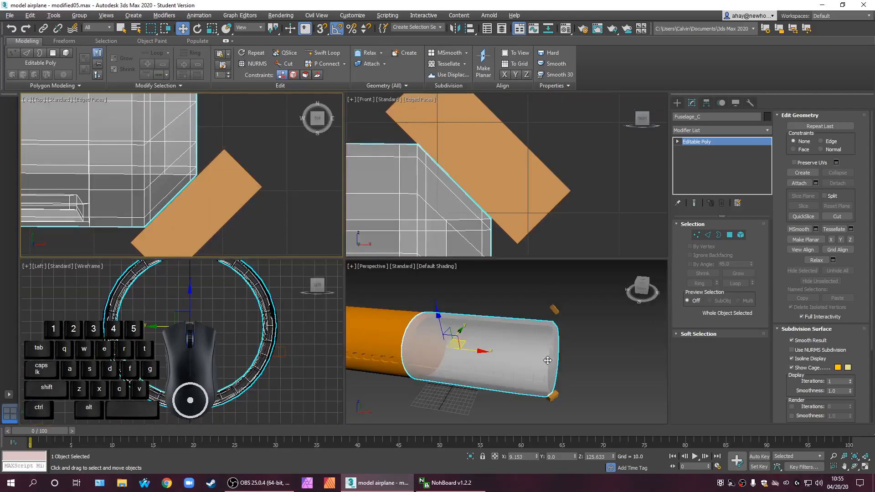
{"action": "key", "text": "alt+x"}
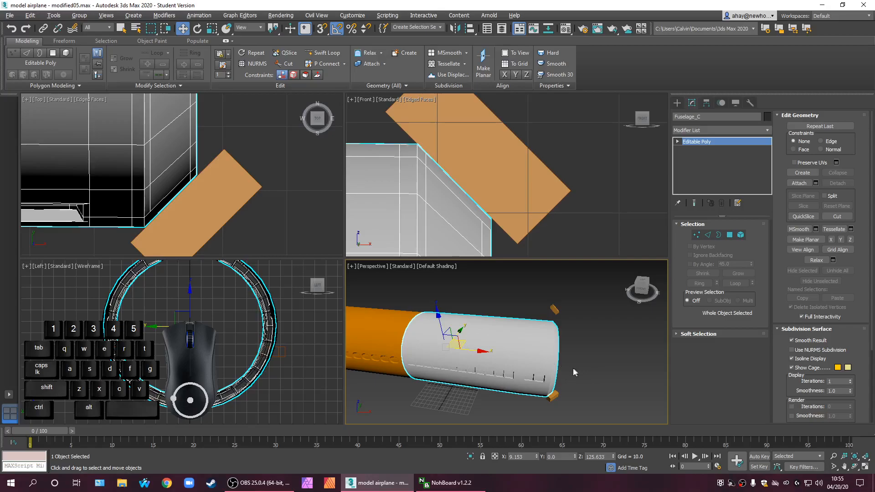
{"action": "right_click", "coordinate": [543, 353]}
{"action": "mouse_move", "coordinate": [608, 448]}
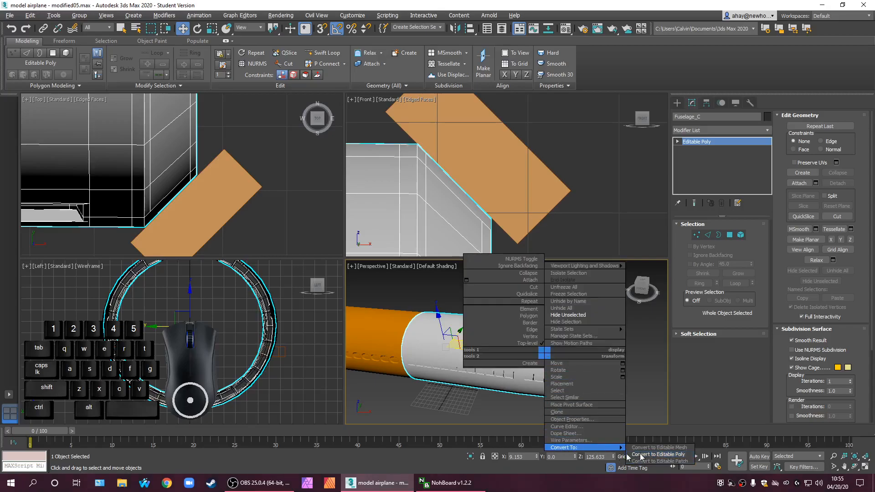
{"action": "left_click", "coordinate": [438, 404]}
{"action": "scroll", "coordinate": [524, 362], "scroll_direction": "up", "scroll_amount": 3}
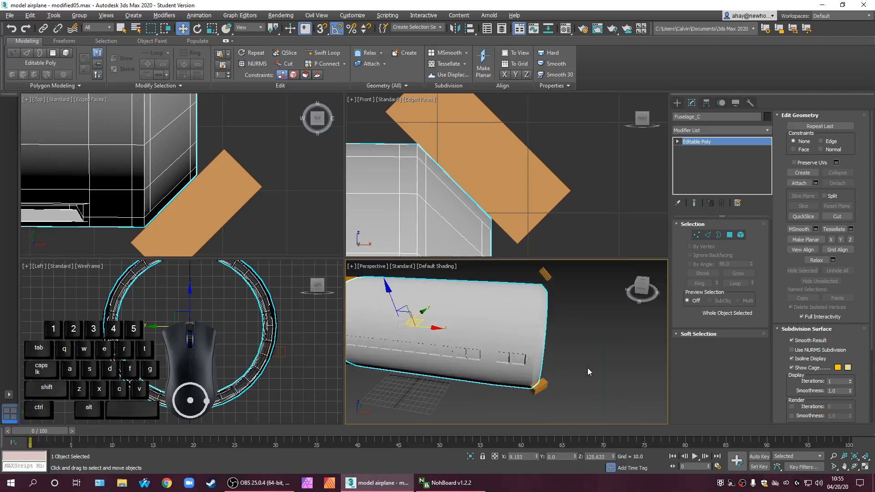
{"action": "key", "text": "F4"}
{"action": "scroll", "coordinate": [573, 365], "scroll_direction": "up", "scroll_amount": 3}
{"action": "middle_click_drag", "start_coordinate": [526, 378], "coordinate": [506, 375]}
{"action": "scroll", "coordinate": [509, 357], "scroll_direction": "down", "scroll_amount": 3}
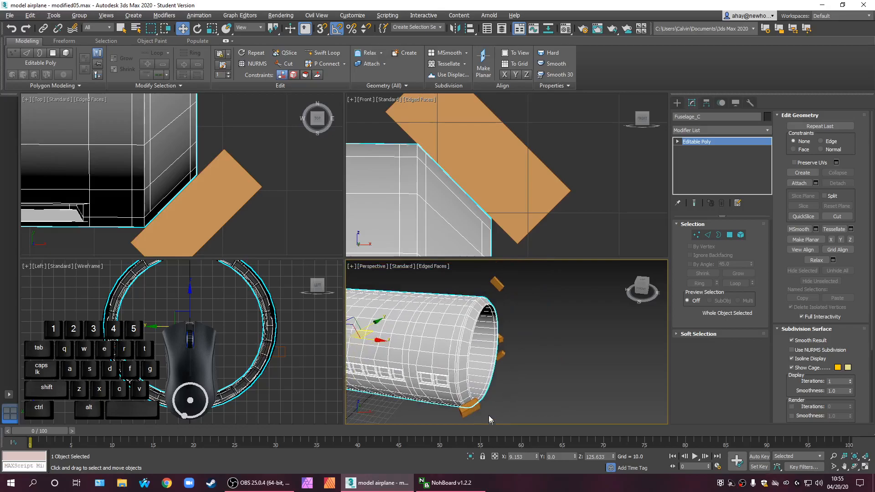
Delete the angled guide box copy and one of the guide boxes beside the rear opening in the Perspective view
{"action": "left_click", "coordinate": [470, 408]}
{"action": "left_click", "coordinate": [531, 394]}
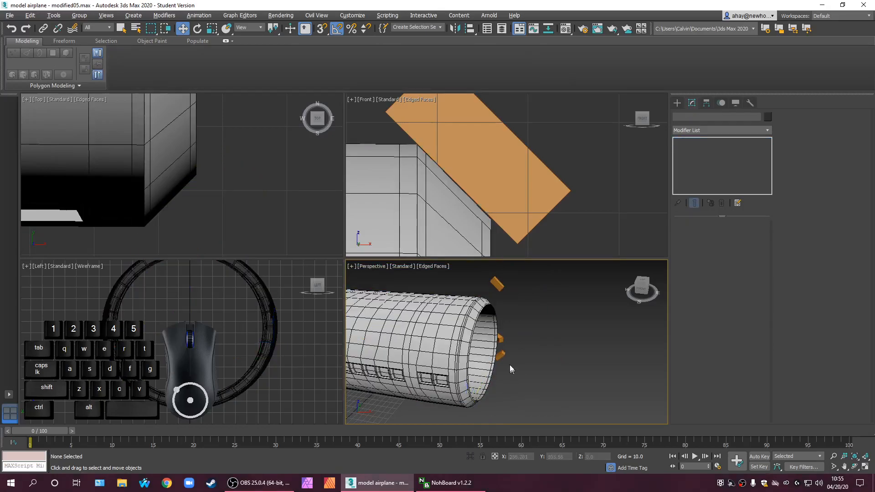
{"action": "left_click", "coordinate": [501, 354]}
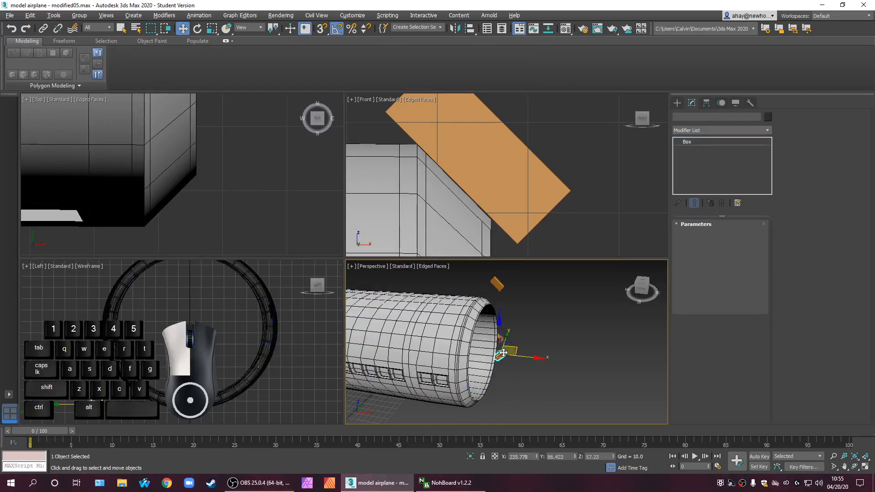
{"action": "left_click", "coordinate": [541, 368]}
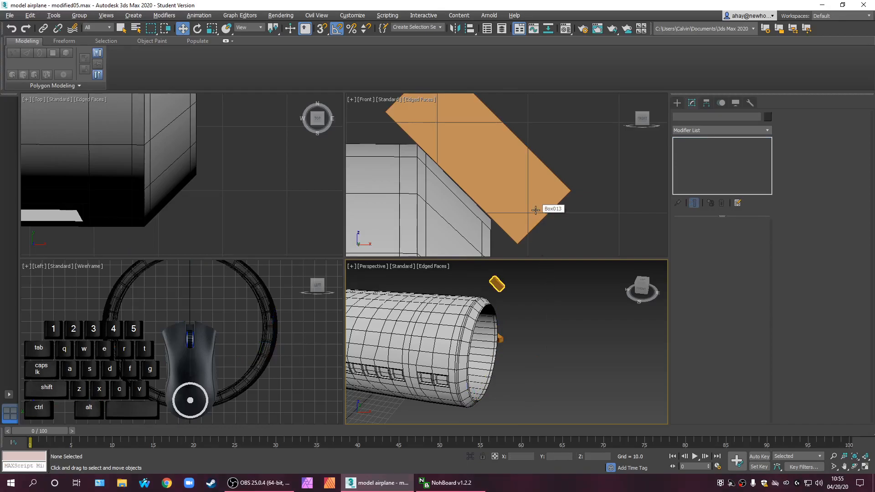
Examine the remaining guide boxes around Fuselage_C's rear rim in the Front and Top views
{"action": "scroll", "coordinate": [532, 201], "scroll_direction": "down", "scroll_amount": 5}
{"action": "middle_click_drag", "start_coordinate": [532, 201], "coordinate": [506, 172]}
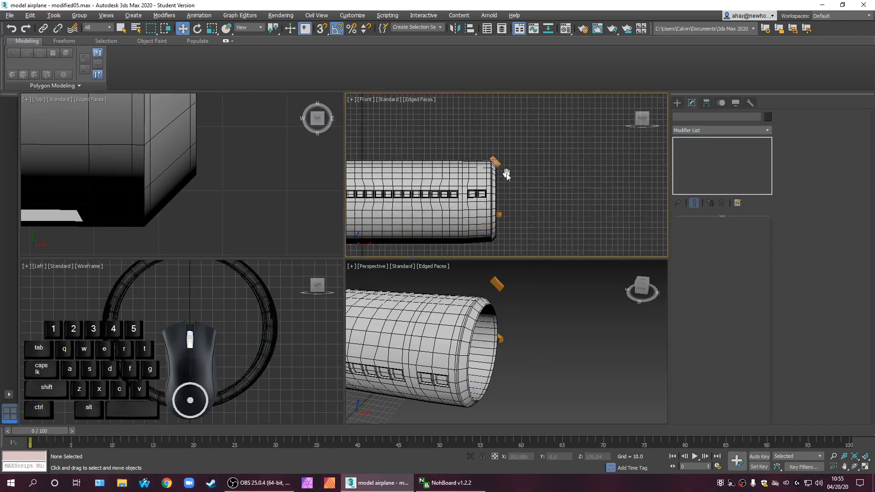
{"action": "scroll", "coordinate": [500, 215], "scroll_direction": "up", "scroll_amount": 5}
{"action": "left_click", "coordinate": [501, 218]}
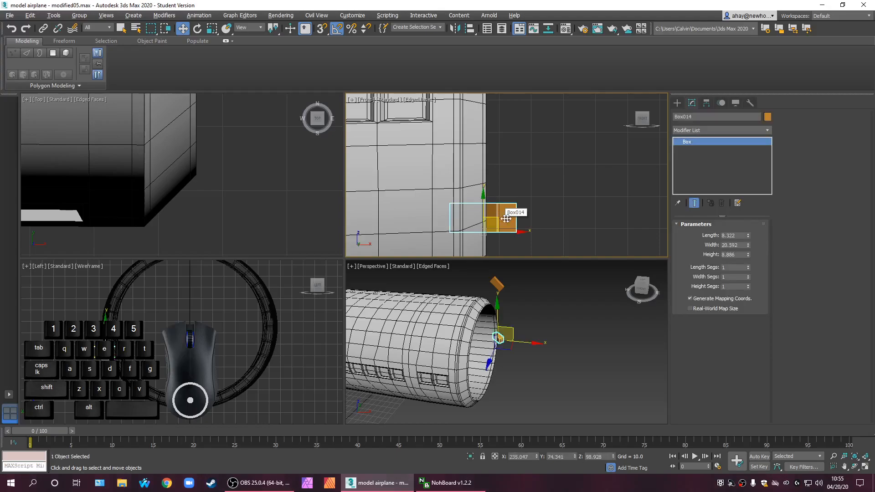
{"action": "scroll", "coordinate": [224, 171], "scroll_direction": "down", "scroll_amount": 2}
{"action": "scroll", "coordinate": [223, 168], "scroll_direction": "down", "scroll_amount": 6}
{"action": "middle_click_drag", "start_coordinate": [216, 168], "coordinate": [211, 197]}
{"action": "scroll", "coordinate": [218, 163], "scroll_direction": "up", "scroll_amount": 8}
{"action": "middle_click_drag", "start_coordinate": [237, 165], "coordinate": [238, 192]}
{"action": "left_click", "coordinate": [539, 390]}
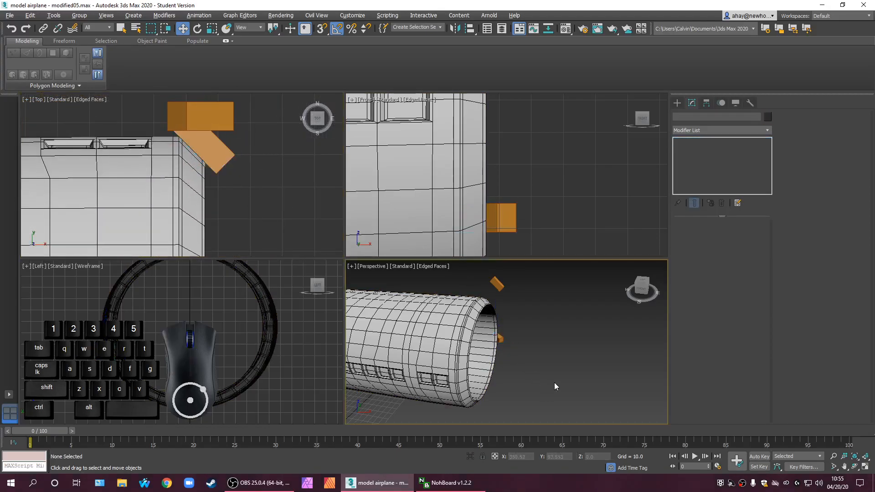
Unhide all objects, select Fuselage_C and Fuselage_D together, and hide everything else
{"action": "right_click", "coordinate": [520, 381]}
{"action": "left_click", "coordinate": [542, 341]}
{"action": "left_click", "coordinate": [502, 371]}
{"action": "left_click", "coordinate": [438, 357], "text": "ctrl"}
{"action": "right_click", "coordinate": [439, 357]}
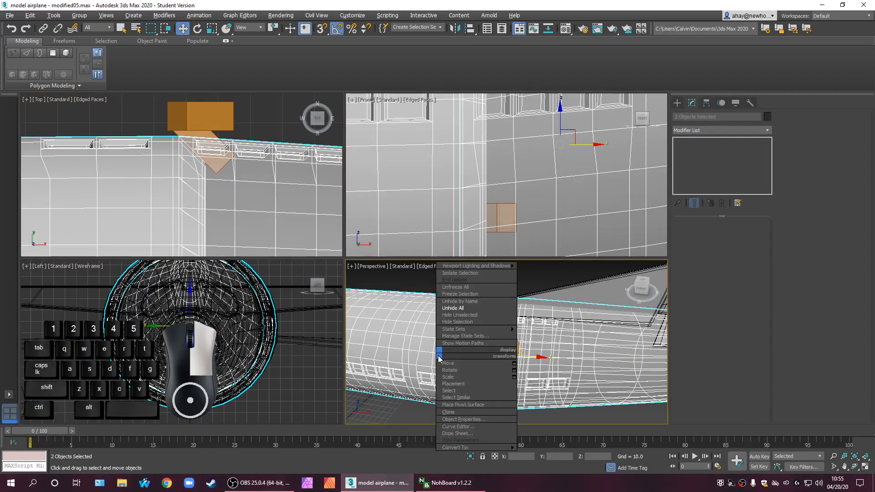
{"action": "left_click", "coordinate": [460, 321]}
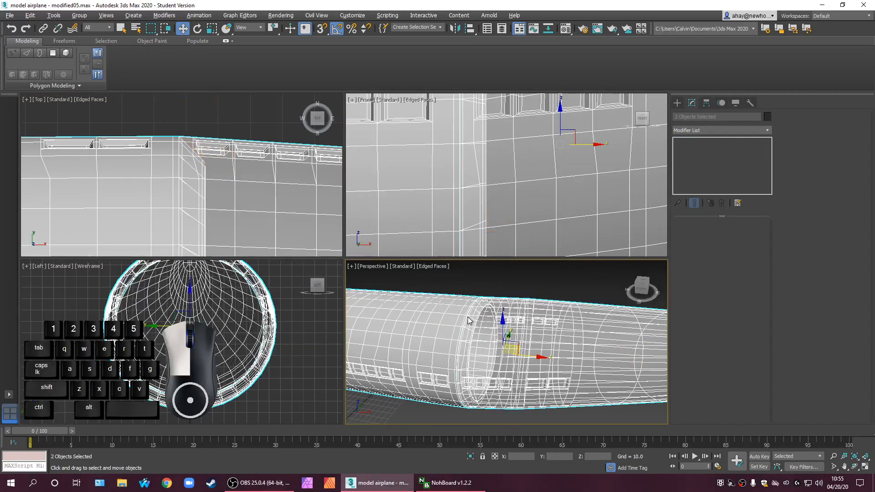
Select only Fuselage_D and maximise the Front view around its joint with Fuselage_C
{"action": "left_click", "coordinate": [450, 413]}
{"action": "middle_click_drag", "start_coordinate": [518, 360], "coordinate": [497, 356]}
{"action": "left_click", "coordinate": [497, 355]}
{"action": "middle_click_drag", "start_coordinate": [522, 192], "coordinate": [501, 190]}
{"action": "scroll", "coordinate": [500, 168], "scroll_direction": "down", "scroll_amount": 5}
{"action": "key", "text": "alt+w"}
{"action": "scroll", "coordinate": [351, 341], "scroll_direction": "up", "scroll_amount": 5}
{"action": "scroll", "coordinate": [351, 341], "scroll_direction": "up", "scroll_amount": 3}
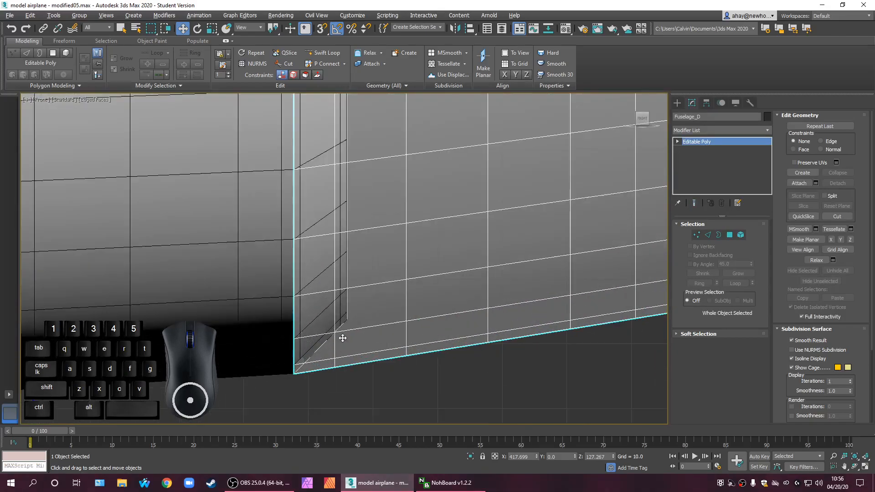
Inspect Fuselage_D's front-edge vertices at Fuselage_C's angled rim, leave vertex editing, and compare the joint with and without edged faces
{"action": "left_click", "coordinate": [699, 236]}
{"action": "scroll", "coordinate": [410, 293], "scroll_direction": "down", "scroll_amount": 6}
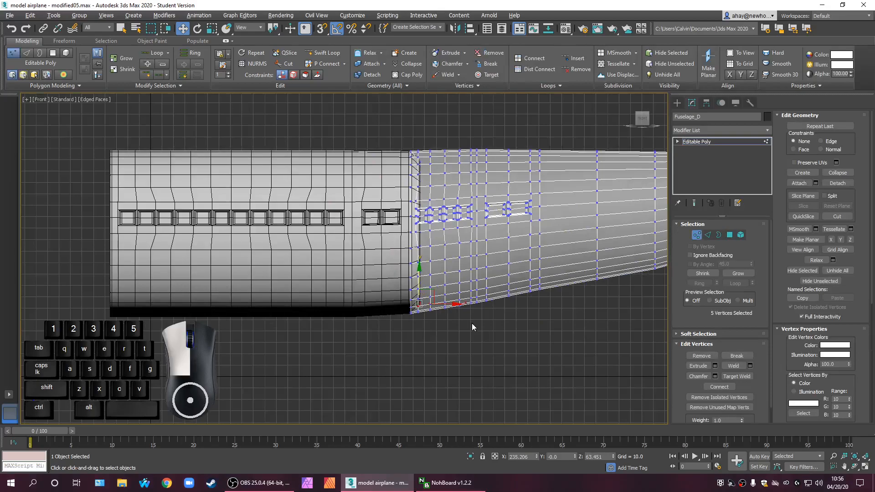
{"action": "left_click", "coordinate": [472, 326]}
{"action": "scroll", "coordinate": [408, 167], "scroll_direction": "up", "scroll_amount": 8}
{"action": "scroll", "coordinate": [413, 248], "scroll_direction": "down", "scroll_amount": 8}
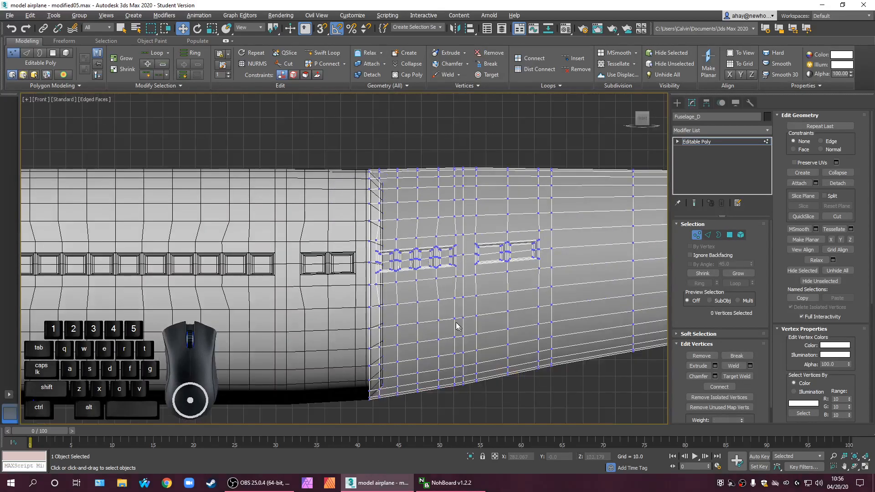
{"action": "key", "text": "F4"}
{"action": "scroll", "coordinate": [396, 200], "scroll_direction": "up", "scroll_amount": 3}
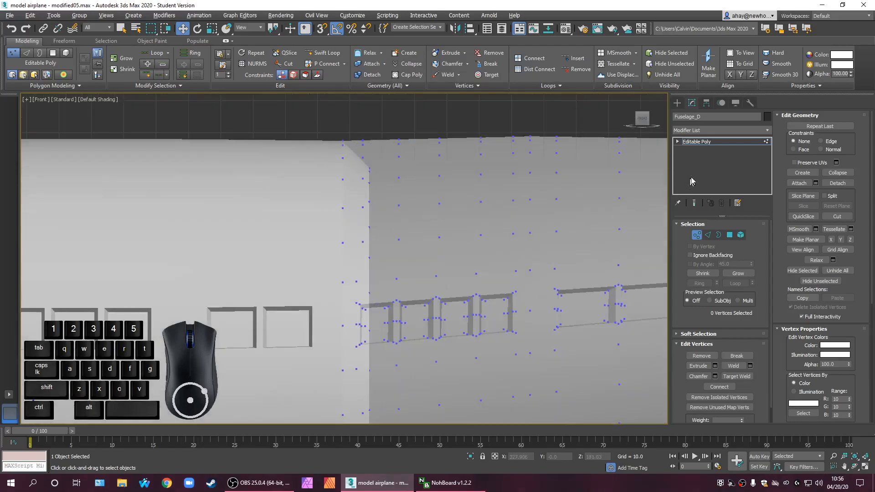
{"action": "left_click", "coordinate": [715, 144]}
{"action": "middle_click_drag", "start_coordinate": [546, 208], "coordinate": [521, 211]}
{"action": "scroll", "coordinate": [501, 215], "scroll_direction": "down", "scroll_amount": 3}
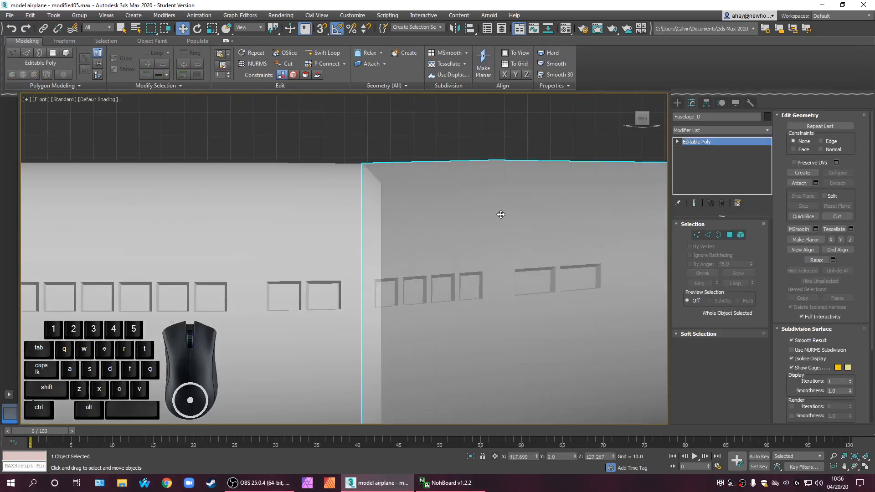
{"action": "key", "text": "F4"}
{"action": "scroll", "coordinate": [398, 158], "scroll_direction": "up", "scroll_amount": 3}
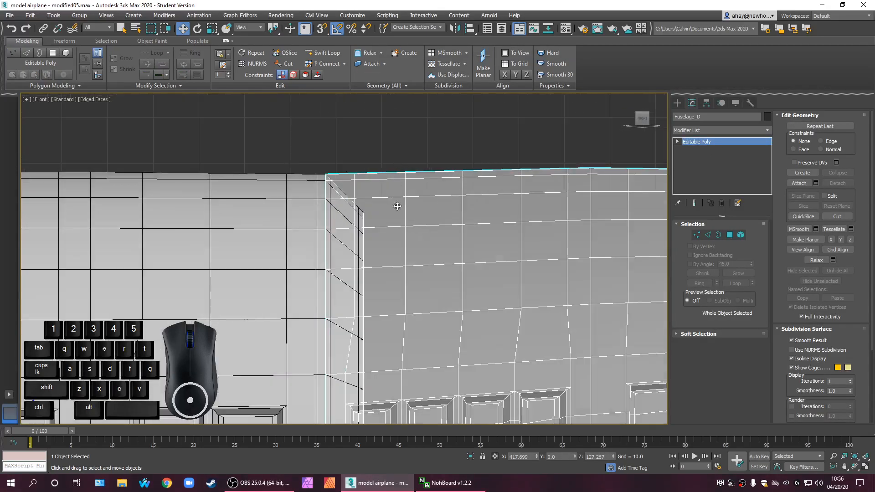
Restore the four-viewport layout and examine the overlap between Fuselage_C's rim and Fuselage_D in the Front and Top views
{"action": "key", "text": "alt+w"}
{"action": "scroll", "coordinate": [518, 207], "scroll_direction": "down", "scroll_amount": 6}
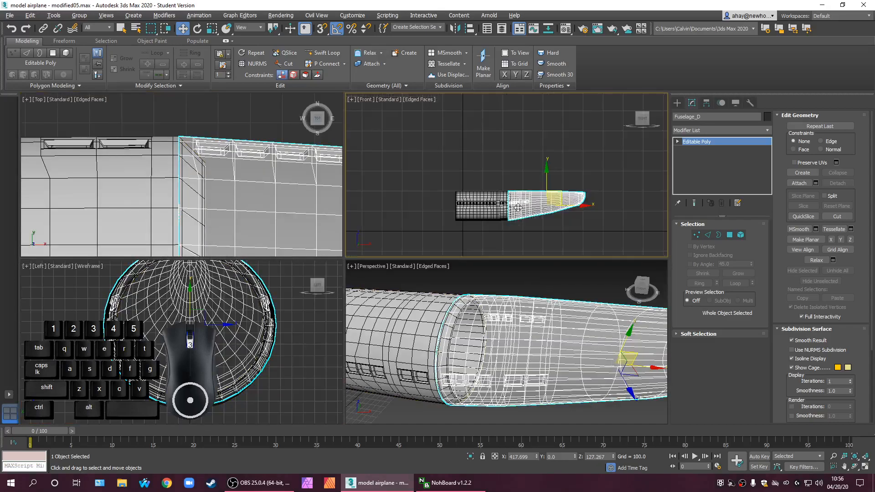
{"action": "scroll", "coordinate": [518, 207], "scroll_direction": "up", "scroll_amount": 8}
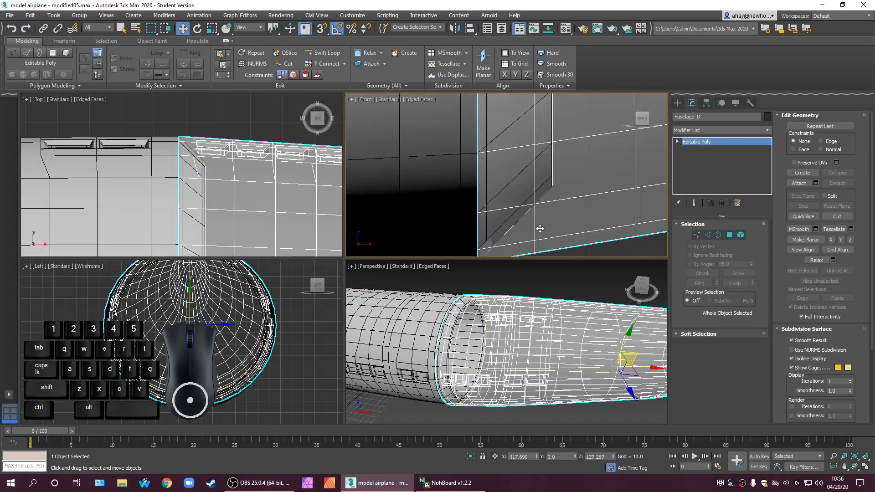
{"action": "scroll", "coordinate": [541, 229], "scroll_direction": "down", "scroll_amount": 3}
{"action": "middle_click_drag", "start_coordinate": [541, 230], "coordinate": [481, 240]}
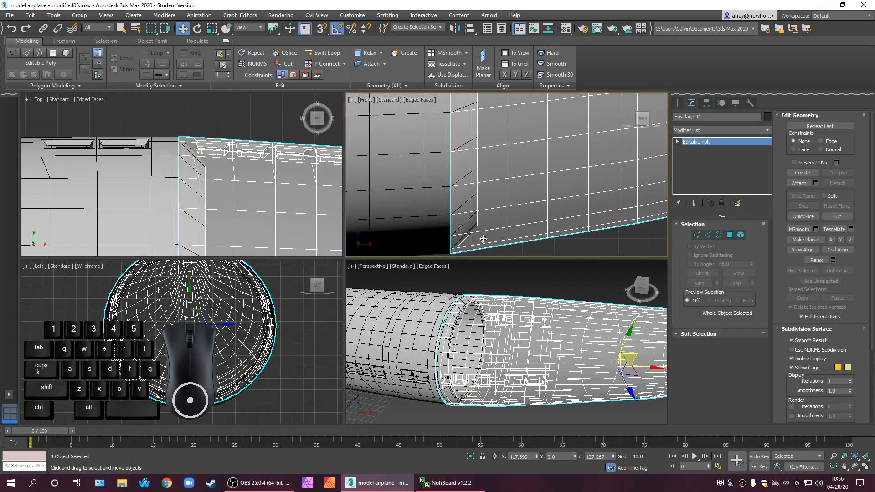
{"action": "scroll", "coordinate": [263, 211], "scroll_direction": "down", "scroll_amount": 3}
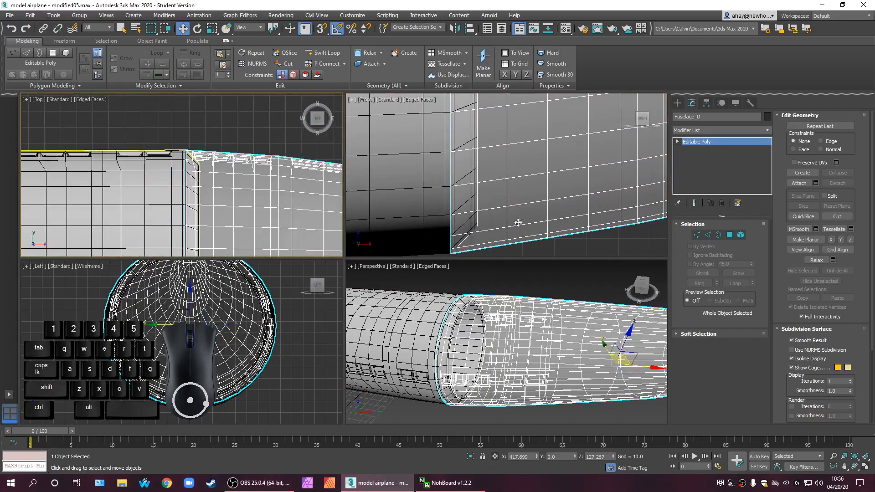
Select Fuselage_C and assign it the orange 09 - Default material
{"action": "left_click", "coordinate": [421, 215]}
{"action": "key", "text": "m"}
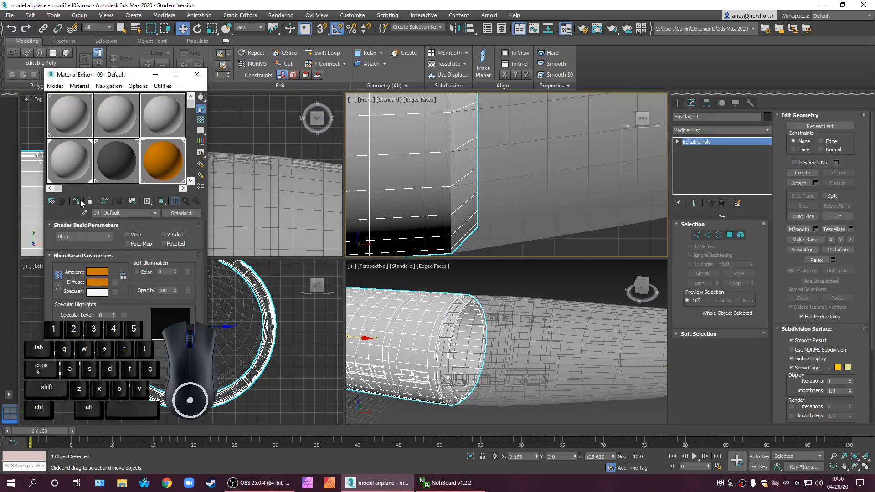
{"action": "left_click", "coordinate": [78, 201]}
{"action": "left_click", "coordinate": [197, 77]}
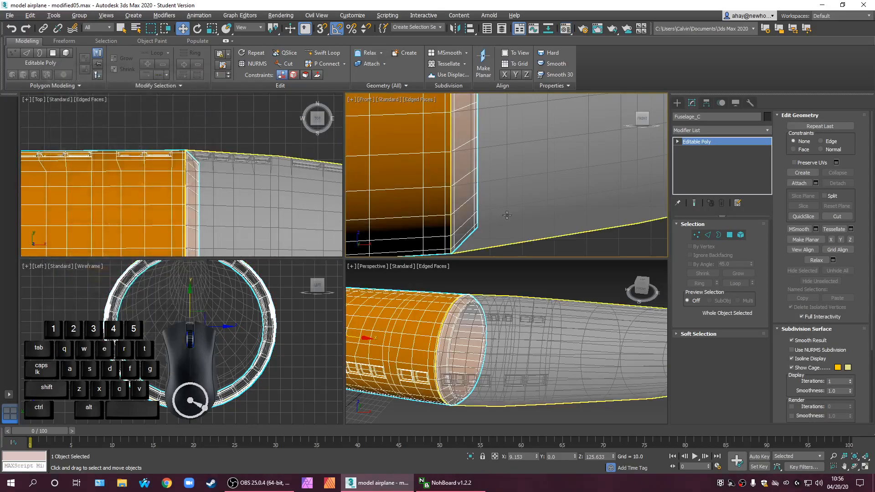
Select Fuselage_D, maximise the Front view, and select the border of its inner front rim
{"action": "left_click", "coordinate": [543, 243]}
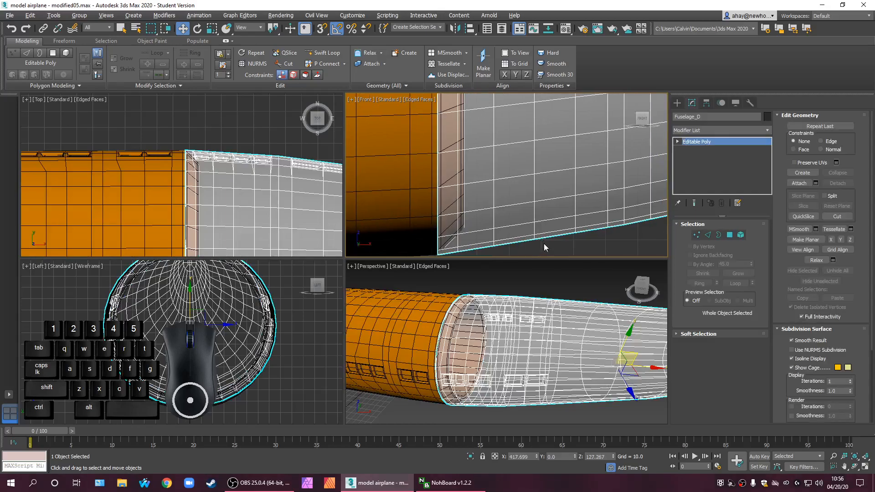
{"action": "key", "text": "alt+w"}
{"action": "middle_click_drag", "start_coordinate": [294, 226], "coordinate": [322, 212]}
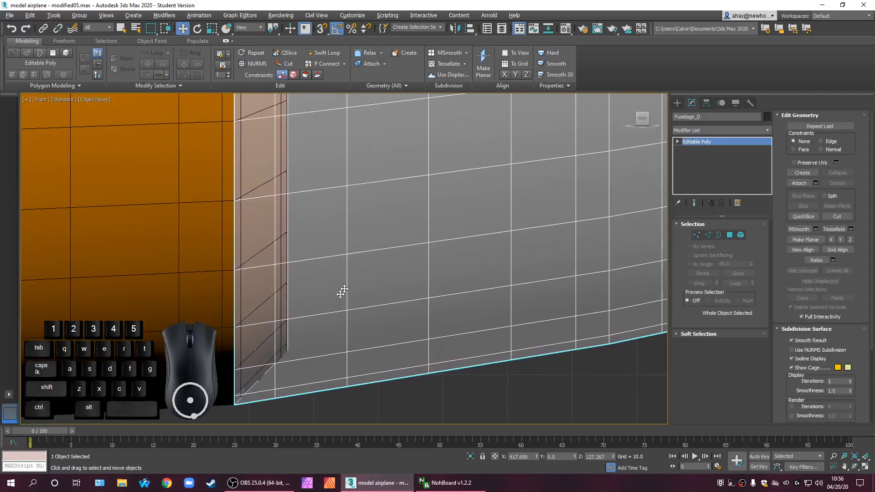
{"action": "scroll", "coordinate": [441, 333], "scroll_direction": "down", "scroll_amount": 4}
{"action": "left_click", "coordinate": [696, 235]}
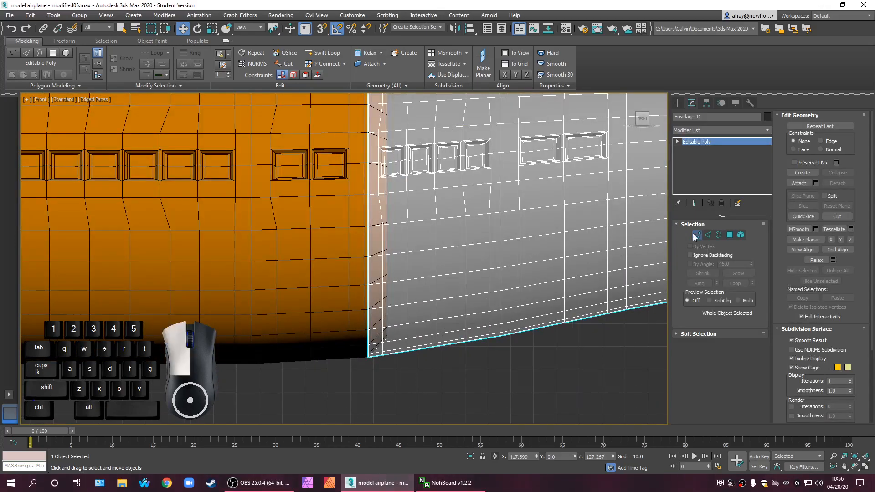
{"action": "left_click", "coordinate": [718, 235]}
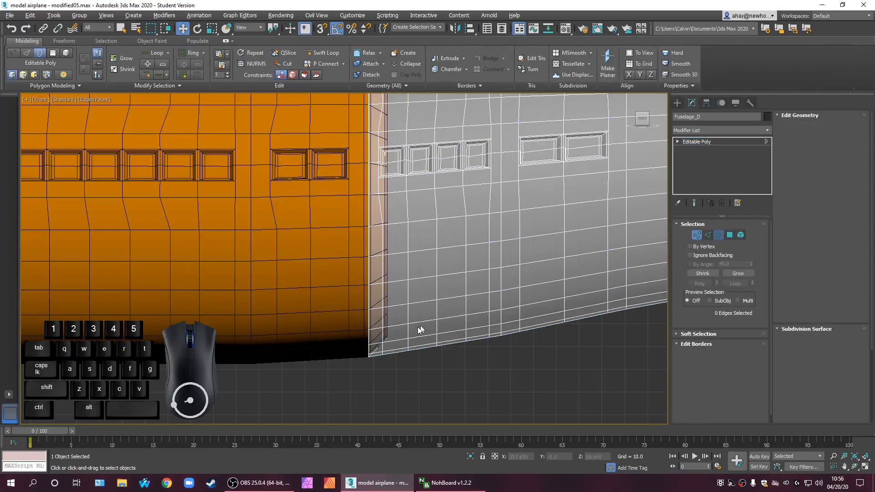
{"action": "left_click", "coordinate": [387, 322]}
{"action": "scroll", "coordinate": [422, 218], "scroll_direction": "up", "scroll_amount": 2}
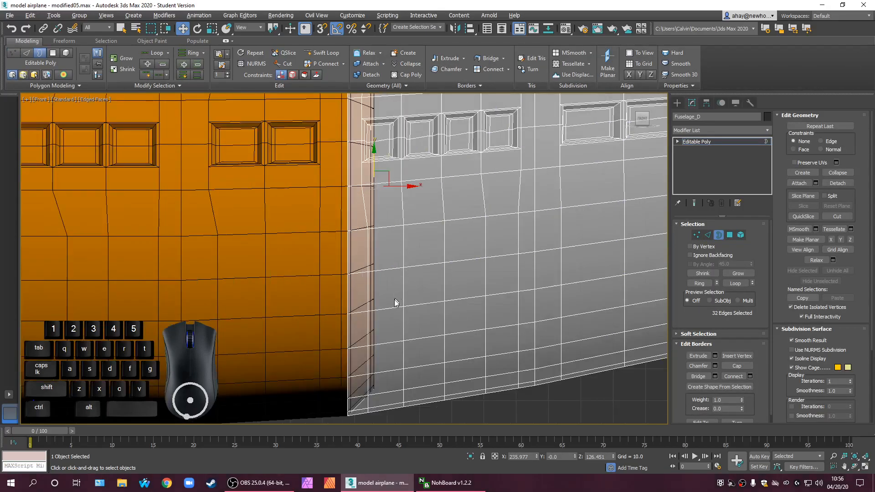
{"action": "middle_click_drag", "start_coordinate": [395, 299], "coordinate": [370, 285]}
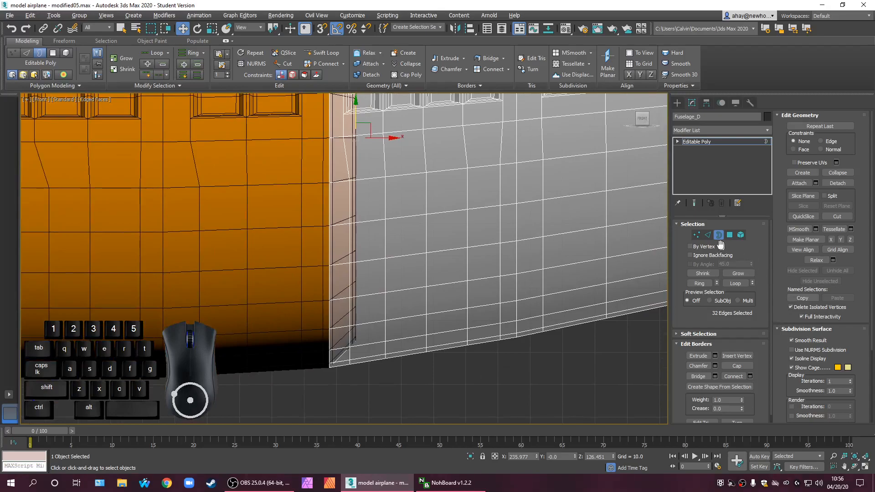
Scale the selected border slightly along Y in the Front view with a numeric offset to fit Fuselage_C's angled rim
{"action": "scroll", "coordinate": [473, 289], "scroll_direction": "down", "scroll_amount": 2}
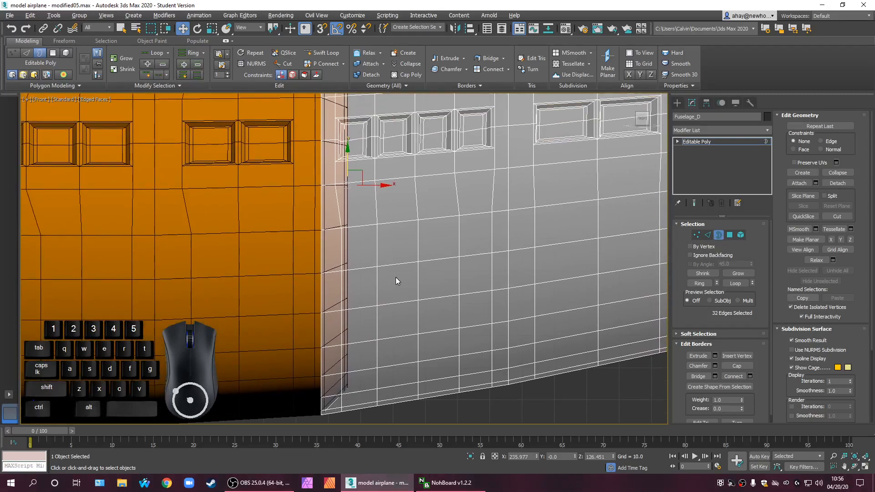
{"action": "middle_click_drag", "start_coordinate": [398, 316], "coordinate": [392, 289]}
{"action": "scroll", "coordinate": [426, 321], "scroll_direction": "down", "scroll_amount": 2}
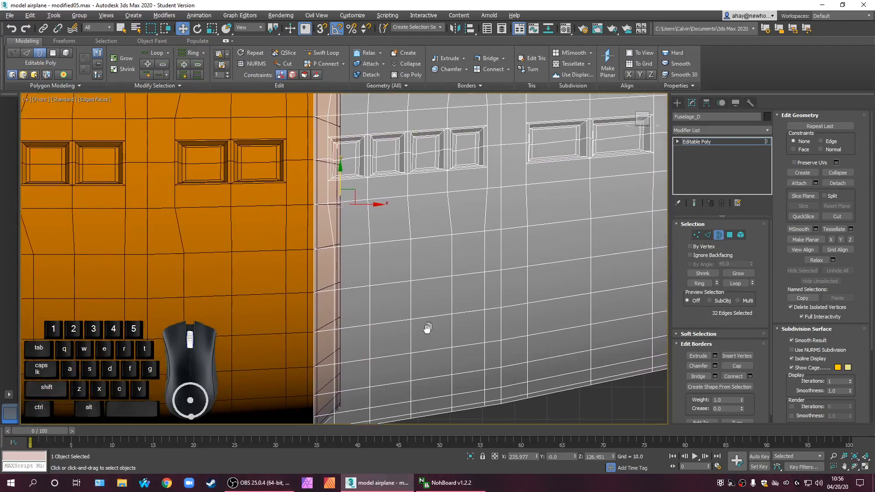
{"action": "scroll", "coordinate": [396, 318], "scroll_direction": "up", "scroll_amount": 2}
{"action": "mouse_move", "coordinate": [397, 318]}
{"action": "middle_mouse_down"}
{"action": "mouse_move", "coordinate": [412, 234]}
{"action": "mouse_move", "coordinate": [407, 321]}
{"action": "middle_mouse_up"}
{"action": "key", "text": "r"}
{"action": "scroll", "coordinate": [407, 319], "scroll_direction": "down", "scroll_amount": 2}
{"action": "middle_click_drag", "start_coordinate": [397, 274], "coordinate": [384, 384]}
{"action": "middle_click_drag", "start_coordinate": [372, 256], "coordinate": [371, 307]}
{"action": "scroll", "coordinate": [344, 187], "scroll_direction": "up", "scroll_amount": 3}
{"action": "scroll", "coordinate": [345, 188], "scroll_direction": "up", "scroll_amount": 3}
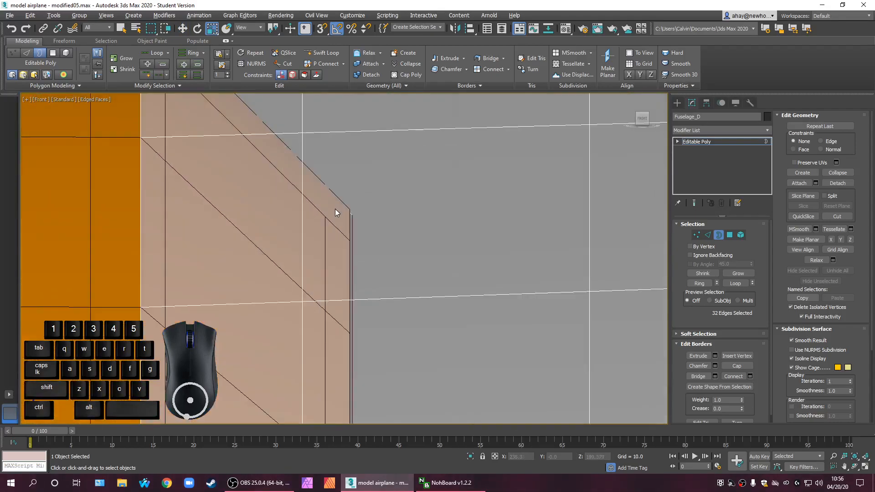
{"action": "middle_click_drag", "start_coordinate": [390, 278], "coordinate": [388, 252]}
{"action": "scroll", "coordinate": [387, 252], "scroll_direction": "down", "scroll_amount": 4}
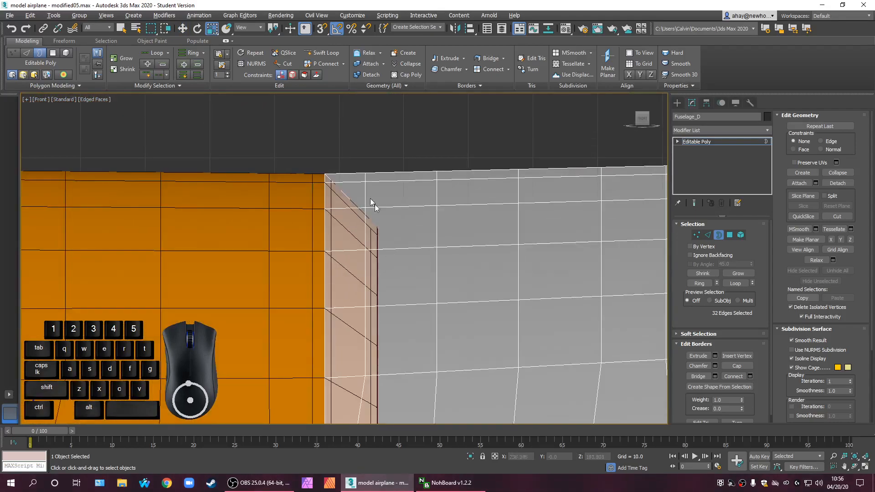
{"action": "right_click", "coordinate": [212, 29]}
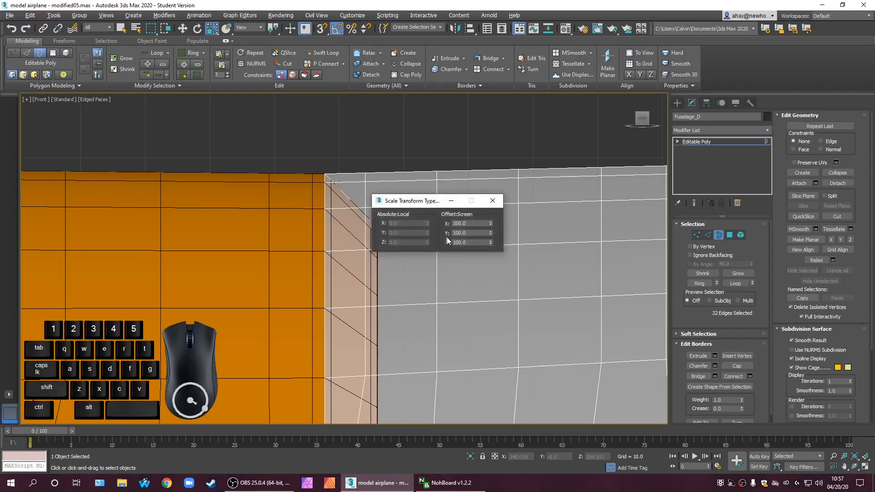
{"action": "left_click_drag", "start_coordinate": [472, 233], "coordinate": [397, 228]}
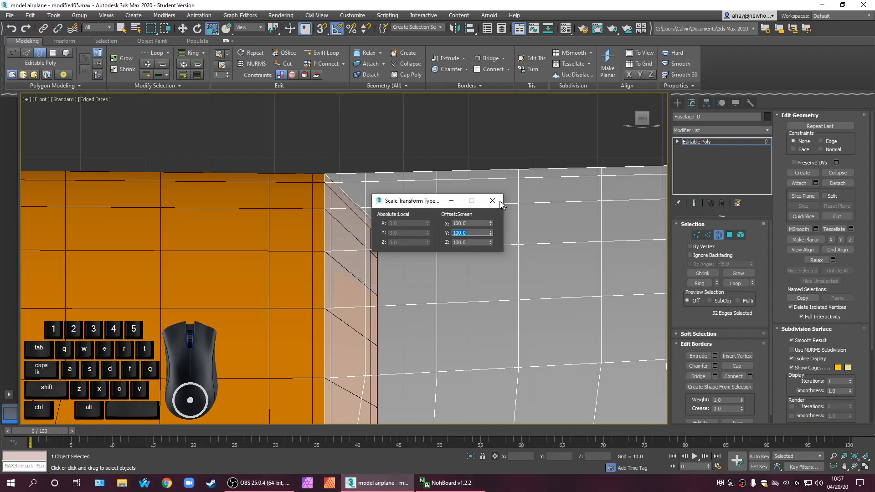
{"action": "left_click", "coordinate": [492, 201]}
Compare Fuselage_D's scaled border with Fuselage_C's rim at the upper and lower ends of the joint in the Front view
{"action": "scroll", "coordinate": [371, 240], "scroll_direction": "up", "scroll_amount": 4}
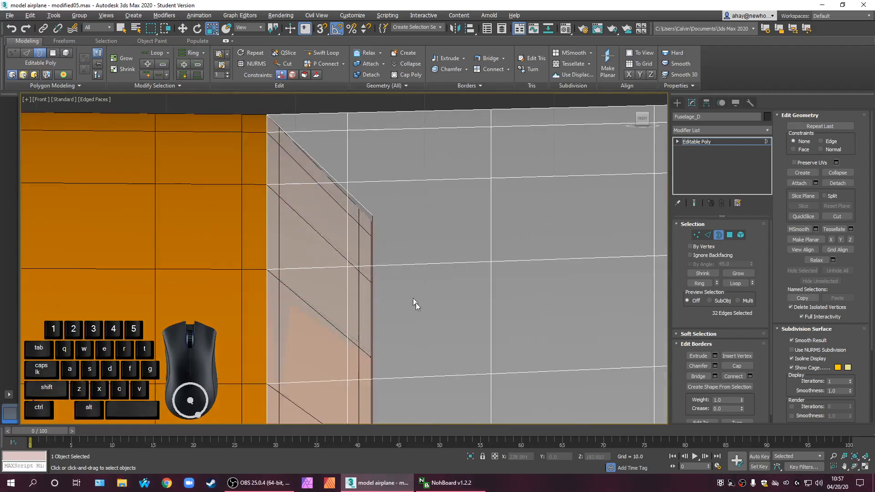
{"action": "scroll", "coordinate": [412, 298], "scroll_direction": "down", "scroll_amount": 5}
{"action": "middle_click_drag", "start_coordinate": [444, 401], "coordinate": [453, 307]}
{"action": "middle_click_drag", "start_coordinate": [457, 358], "coordinate": [441, 246]}
{"action": "middle_click_drag", "start_coordinate": [460, 378], "coordinate": [461, 206]}
{"action": "scroll", "coordinate": [413, 251], "scroll_direction": "up", "scroll_amount": 3}
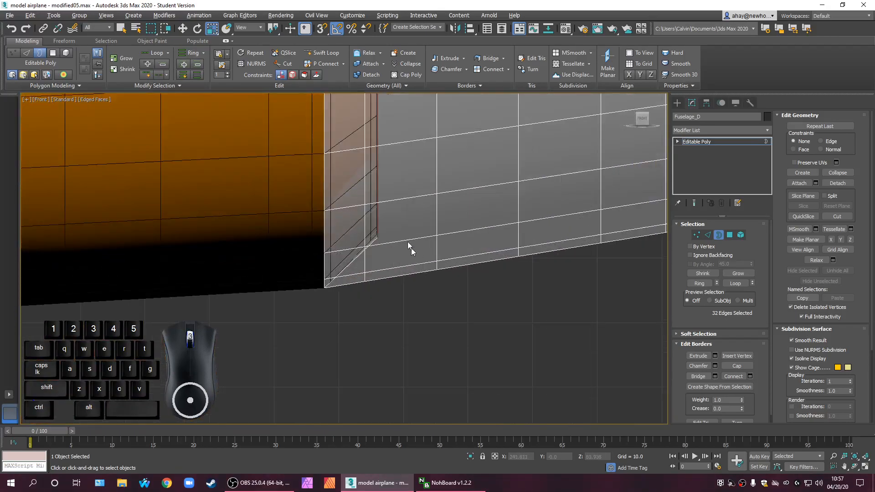
{"action": "scroll", "coordinate": [361, 260], "scroll_direction": "up", "scroll_amount": 2}
{"action": "scroll", "coordinate": [389, 250], "scroll_direction": "up", "scroll_amount": 2}
{"action": "middle_click_drag", "start_coordinate": [412, 253], "coordinate": [407, 293]}
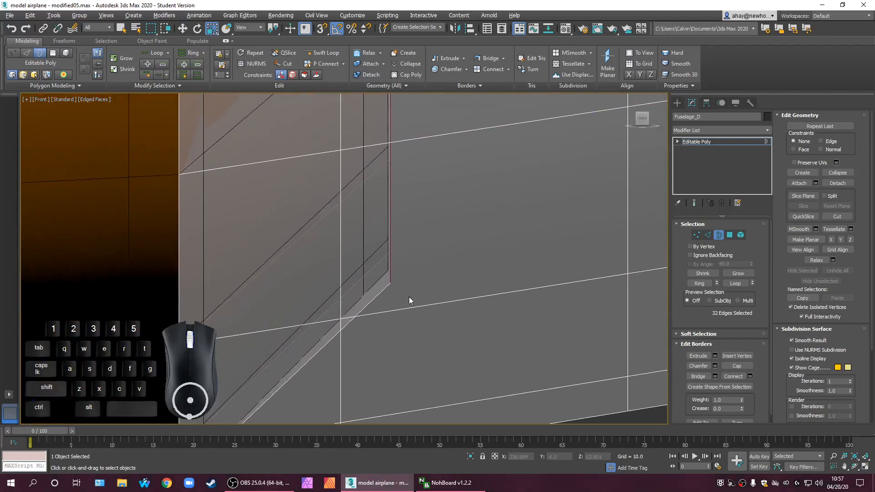
{"action": "scroll", "coordinate": [447, 273], "scroll_direction": "down", "scroll_amount": 7}
{"action": "middle_click_drag", "start_coordinate": [473, 243], "coordinate": [422, 381]}
Maximise the Top view and examine how Fuselage_D's inner border meets Fuselage_C's rim on both sides of the fuselage
{"action": "key", "text": "alt+w"}
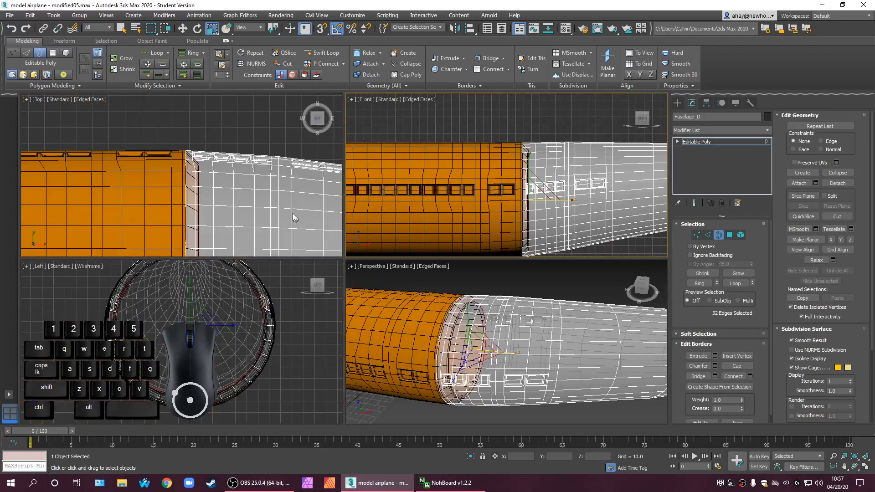
{"action": "middle_click_drag", "start_coordinate": [295, 215], "coordinate": [197, 145]}
{"action": "key", "text": "alt+w"}
{"action": "scroll", "coordinate": [259, 263], "scroll_direction": "up", "scroll_amount": 4}
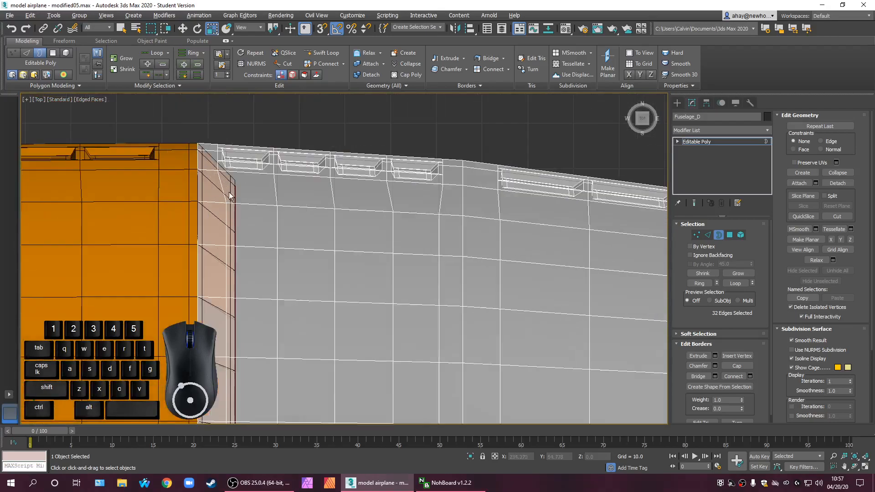
{"action": "scroll", "coordinate": [272, 236], "scroll_direction": "up", "scroll_amount": 5}
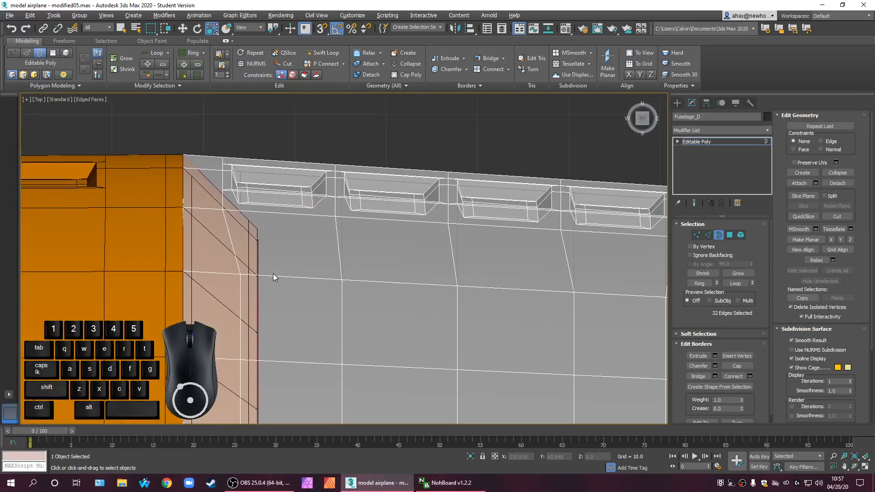
{"action": "scroll", "coordinate": [278, 249], "scroll_direction": "down", "scroll_amount": 6}
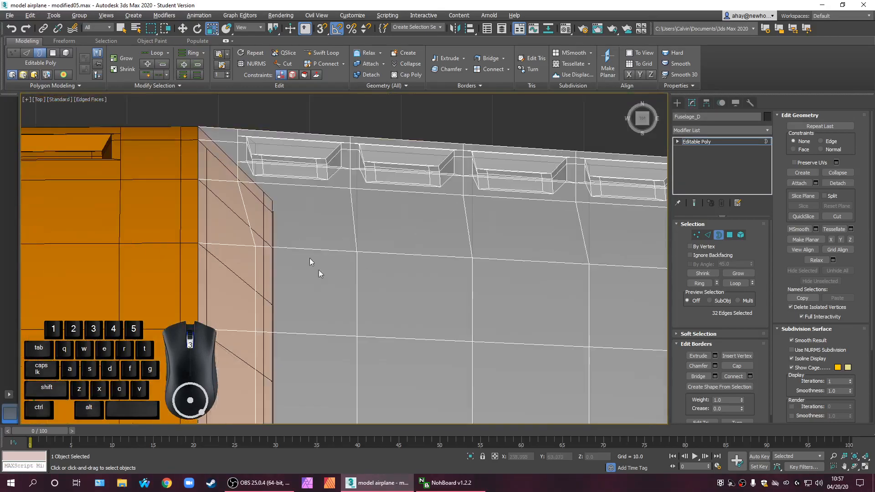
{"action": "scroll", "coordinate": [344, 284], "scroll_direction": "up", "scroll_amount": 5}
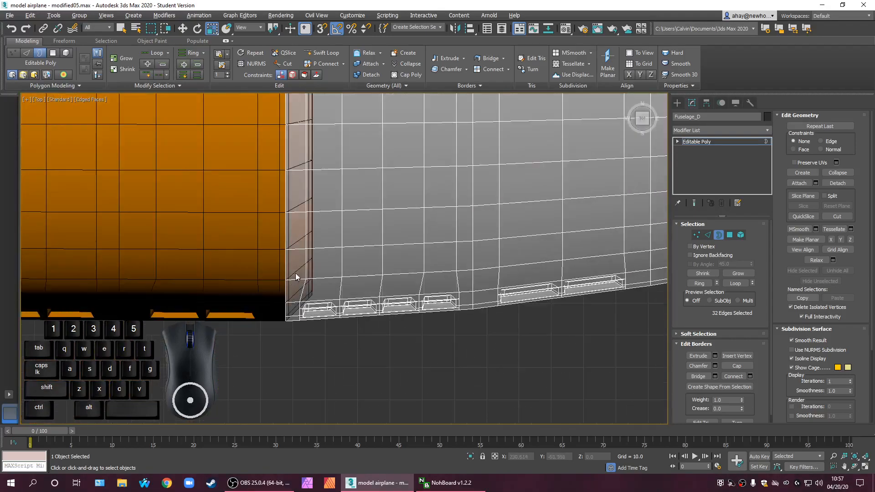
{"action": "scroll", "coordinate": [315, 289], "scroll_direction": "down", "scroll_amount": 7}
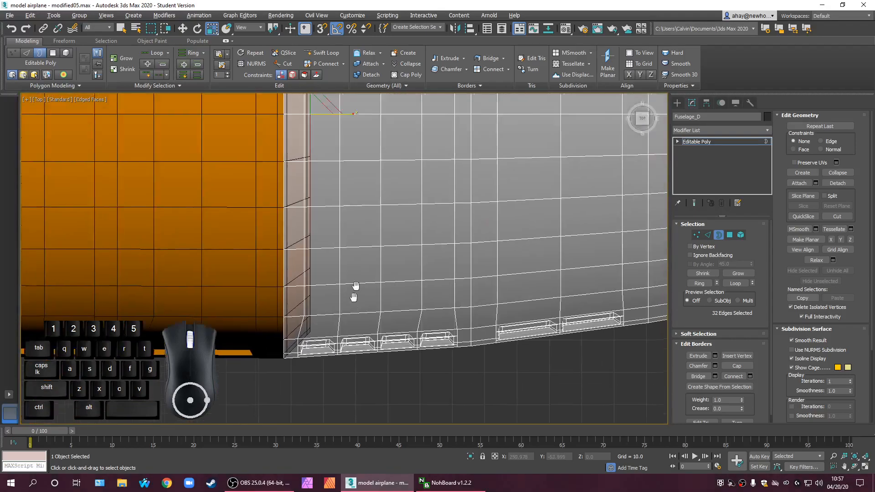
{"action": "middle_click_drag", "start_coordinate": [333, 183], "coordinate": [324, 221]}
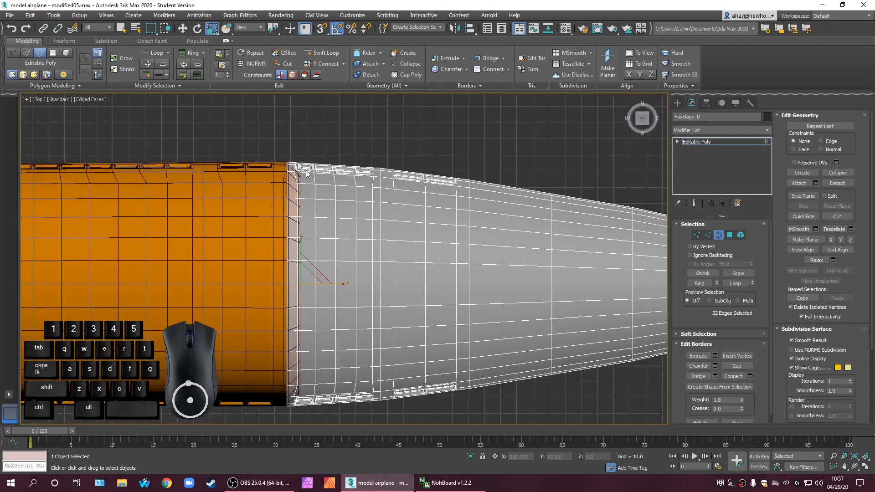
Try scaling the border to 105 percent along Y in the Top view, and undo the scaling
{"action": "right_click", "coordinate": [212, 28]}
{"action": "double_click", "coordinate": [449, 232]}
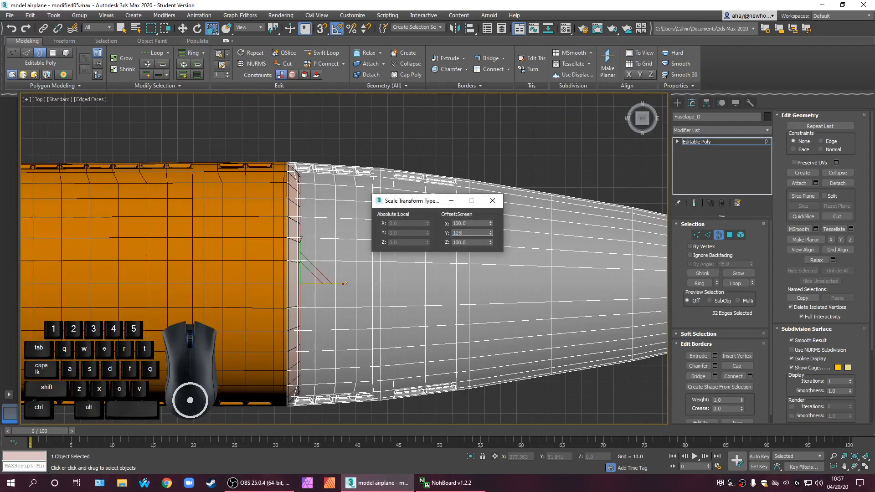
{"action": "type", "text": "105"}
{"action": "key", "text": "Return"}
{"action": "scroll", "coordinate": [283, 218], "scroll_direction": "up", "scroll_amount": 6}
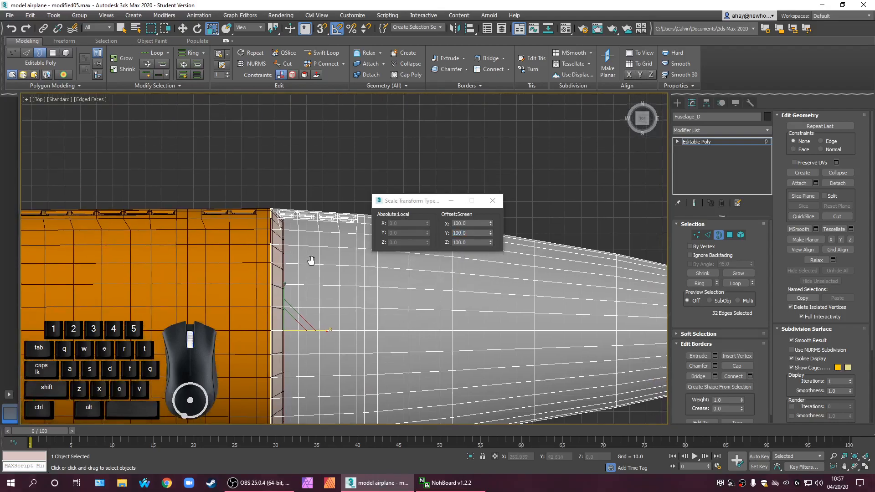
{"action": "left_click", "coordinate": [11, 28]}
Try a Y scale offset of 103 percent on the border, and undo it
{"action": "double_click", "coordinate": [475, 232]}
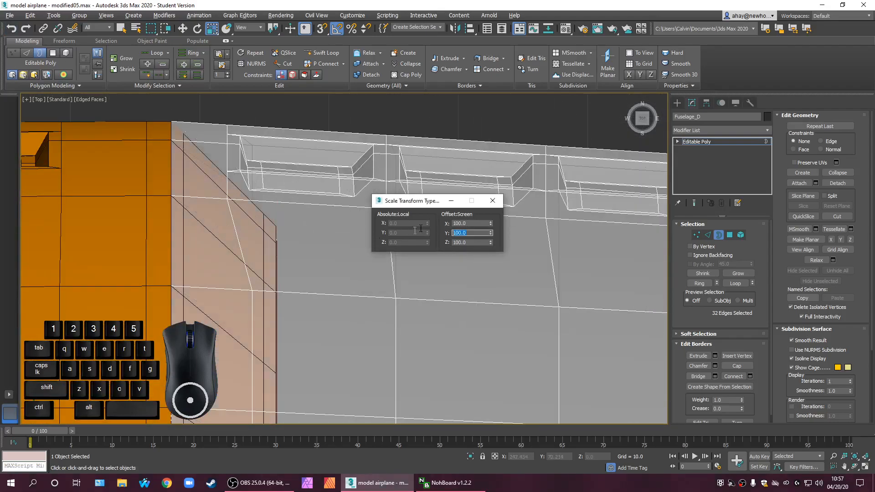
{"action": "type", "text": "103"}
{"action": "key", "text": "Return"}
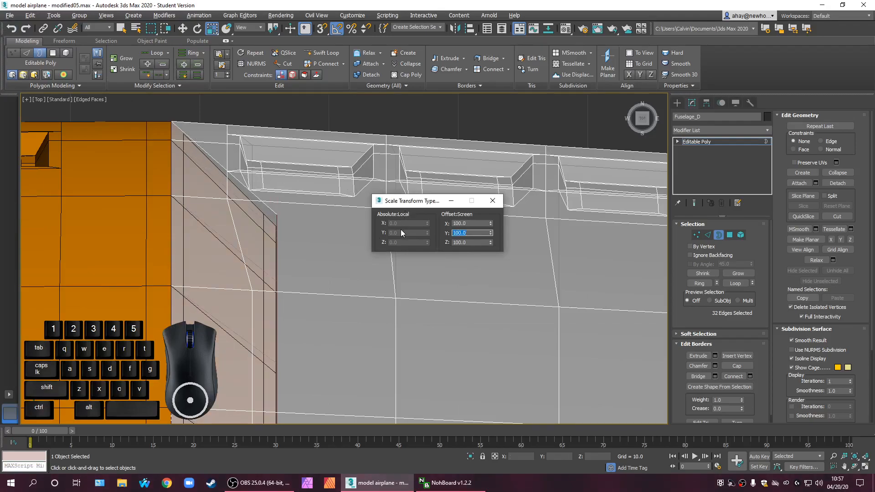
{"action": "left_click", "coordinate": [11, 28]}
Scale the border slightly along Y in the Top view with a numeric offset and check the rim's opposite side
{"action": "double_click", "coordinate": [465, 233]}
{"action": "type", "text": "10"}
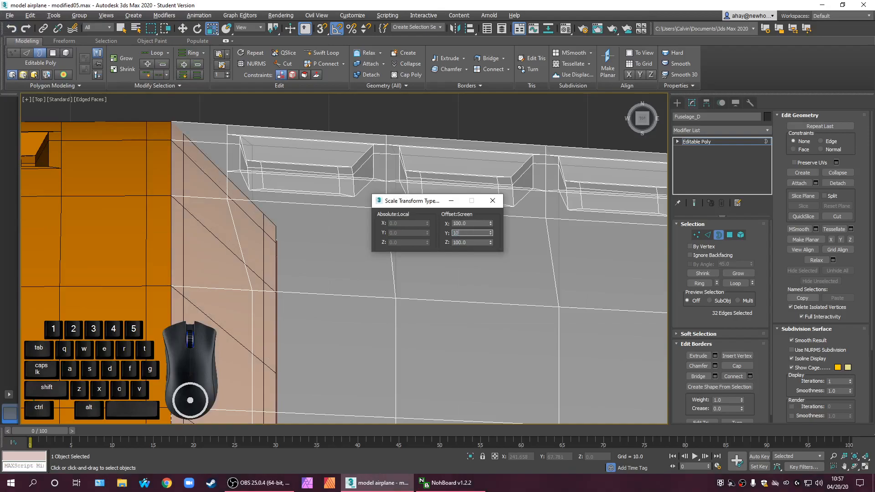
{"action": "left_click", "coordinate": [492, 208]}
{"action": "middle_click_drag", "start_coordinate": [447, 248], "coordinate": [346, 233]}
{"action": "scroll", "coordinate": [319, 230], "scroll_direction": "up", "scroll_amount": 6}
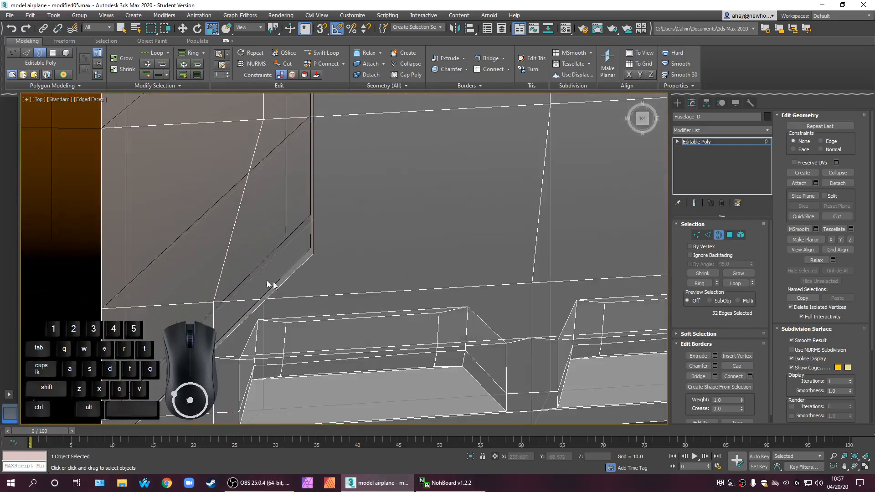
{"action": "scroll", "coordinate": [383, 296], "scroll_direction": "down", "scroll_amount": 11}
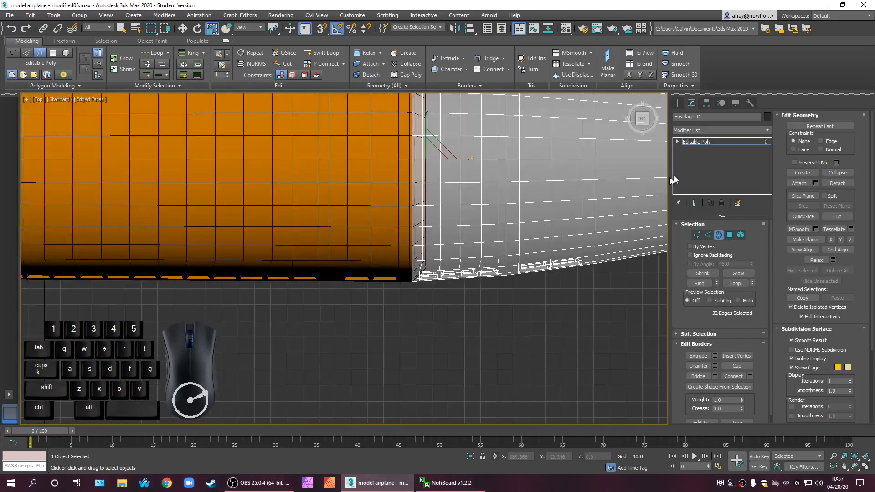
Leave border editing on Fuselage_D and hide Fuselage_C
{"action": "left_click", "coordinate": [705, 142]}
{"action": "scroll", "coordinate": [436, 332], "scroll_direction": "down", "scroll_amount": 6}
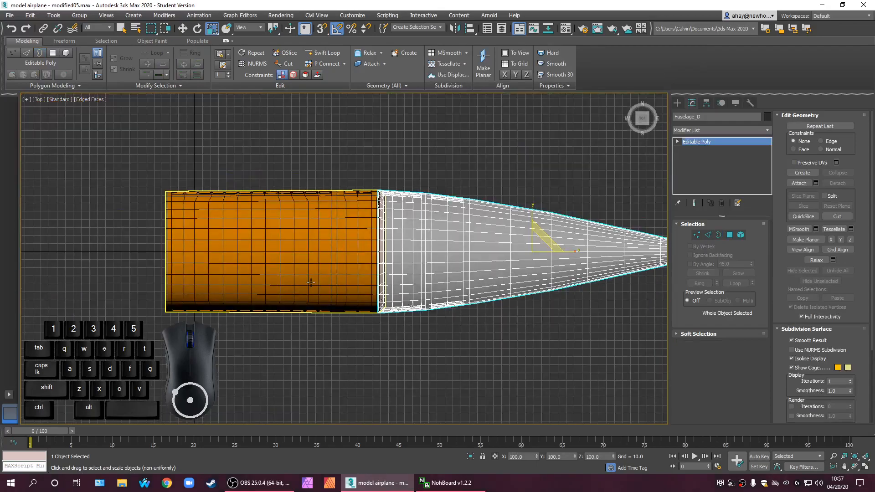
{"action": "right_click", "coordinate": [310, 282]}
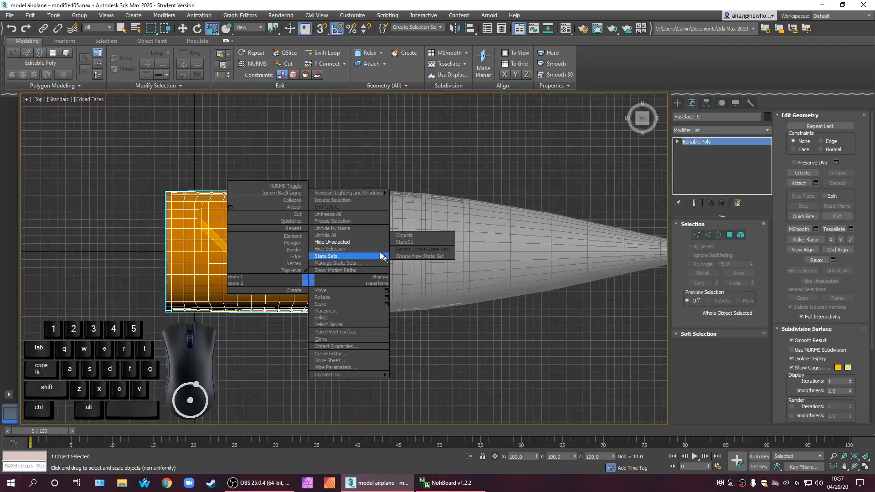
{"action": "left_click", "coordinate": [357, 253]}
Restore the four-viewport layout, select Fuselage_D, and bring its open front rim into close view in Perspective
{"action": "key", "text": "alt+w"}
{"action": "middle_click_drag", "start_coordinate": [511, 345], "coordinate": [573, 336], "text": "alt"}
{"action": "left_click", "coordinate": [565, 354]}
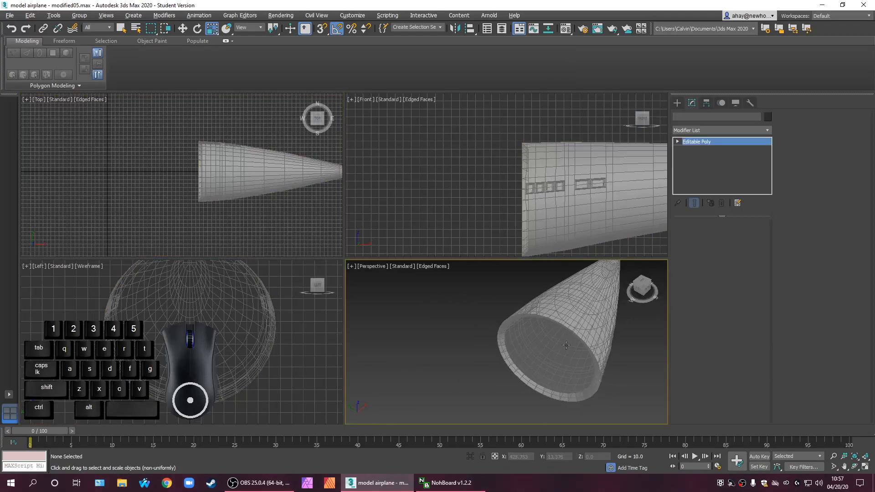
{"action": "middle_click_drag", "start_coordinate": [570, 357], "coordinate": [517, 357], "text": "alt"}
{"action": "scroll", "coordinate": [538, 367], "scroll_direction": "up", "scroll_amount": 3}
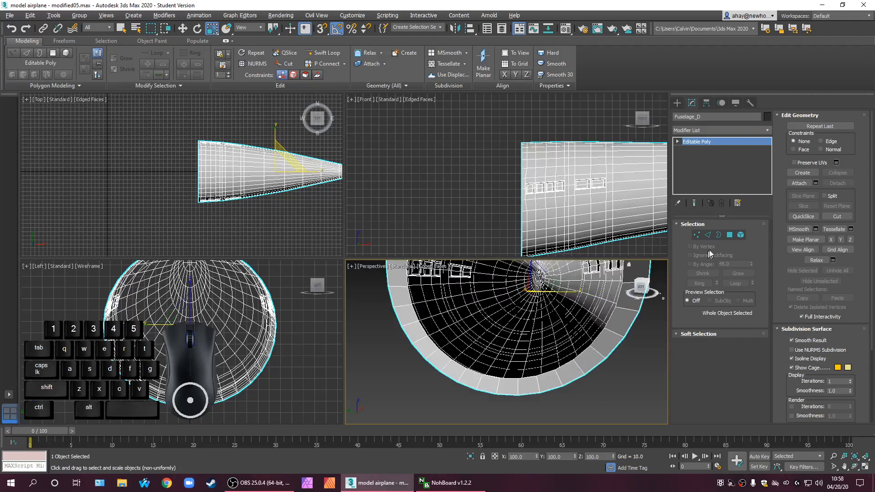
Select Fuselage_D's inner front border and extrude it back through the fuselage to the tail end with Shift-move
{"action": "left_click", "coordinate": [719, 234]}
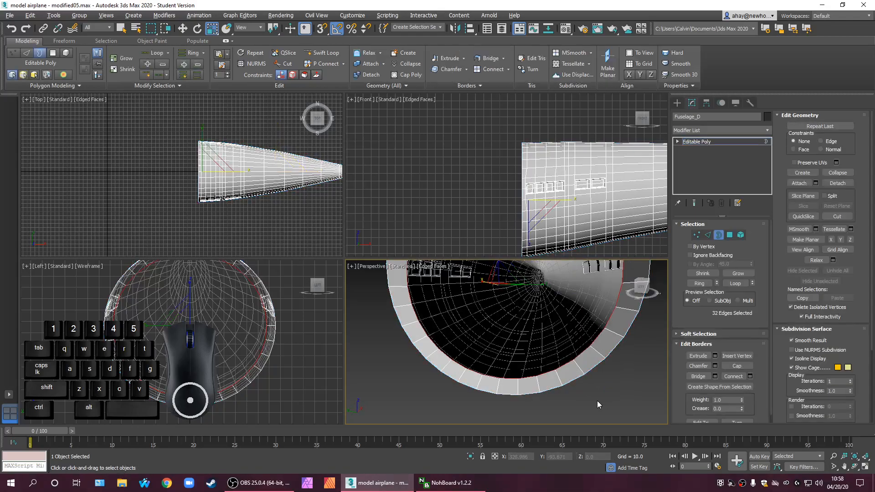
{"action": "middle_click_drag", "start_coordinate": [597, 401], "coordinate": [571, 414], "text": "alt"}
{"action": "key", "text": "w"}
{"action": "middle_click_drag", "start_coordinate": [486, 416], "coordinate": [581, 353], "text": "alt"}
{"action": "mouse_move", "coordinate": [481, 324]}
{"action": "left_mouse_down", "text": "shift"}
{"action": "mouse_move", "coordinate": [647, 291]}
{"action": "mouse_move", "coordinate": [664, 272]}
{"action": "mouse_move", "coordinate": [573, 299]}
{"action": "mouse_move", "coordinate": [635, 279]}
{"action": "mouse_move", "coordinate": [643, 292]}
{"action": "mouse_move", "coordinate": [626, 282]}
{"action": "left_mouse_up", "text": "shift"}
{"action": "scroll", "coordinate": [597, 332], "scroll_direction": "down", "scroll_amount": 3}
{"action": "middle_click_drag", "start_coordinate": [571, 337], "coordinate": [606, 340], "text": "alt"}
Scale the extruded border down toward the tail's size and raise it to about Z 142
{"action": "key", "text": "r"}
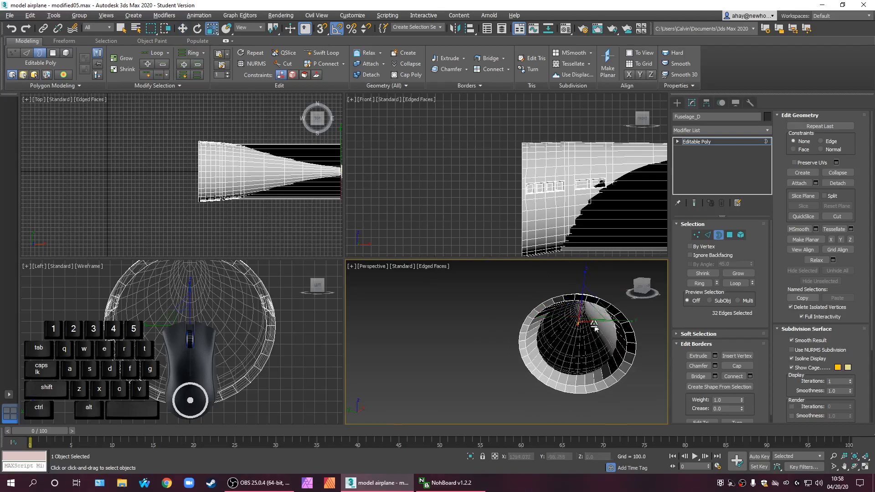
{"action": "left_click_drag", "start_coordinate": [596, 311], "coordinate": [559, 356]}
{"action": "key", "text": "w"}
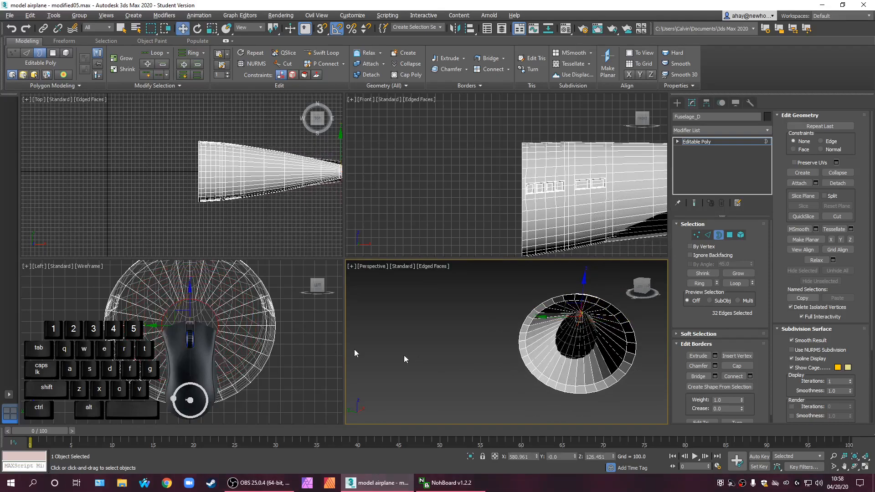
{"action": "left_click", "coordinate": [190, 296]}
{"action": "left_click_drag", "start_coordinate": [190, 295], "coordinate": [197, 257]}
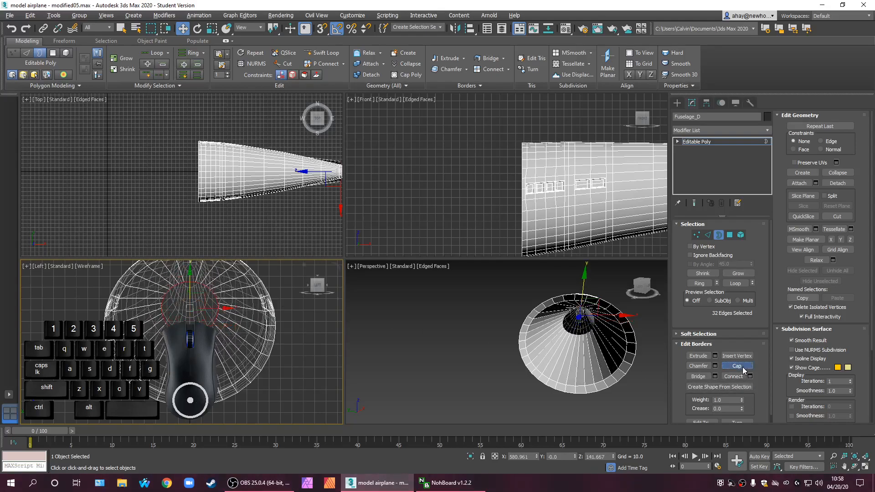
Shrink the border further and reposition it inside the tail at about X 517 and Z 166
{"action": "scroll", "coordinate": [586, 349], "scroll_direction": "up", "scroll_amount": 5}
{"action": "middle_click_drag", "start_coordinate": [582, 323], "coordinate": [592, 322], "text": "alt"}
{"action": "scroll", "coordinate": [592, 323], "scroll_direction": "down", "scroll_amount": 2}
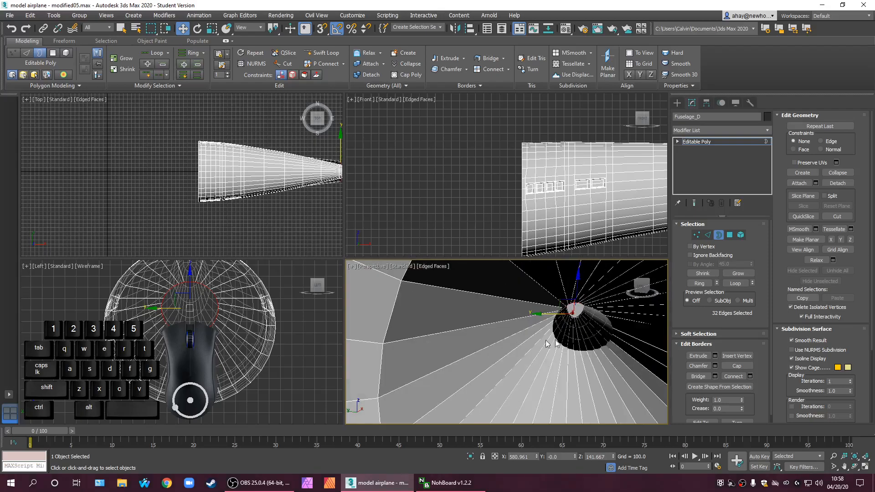
{"action": "scroll", "coordinate": [274, 196], "scroll_direction": "up", "scroll_amount": 5}
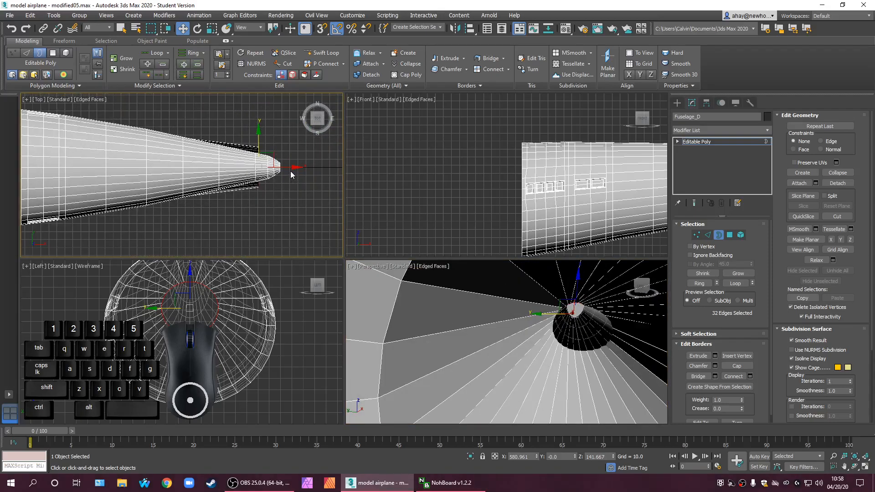
{"action": "key", "text": "r"}
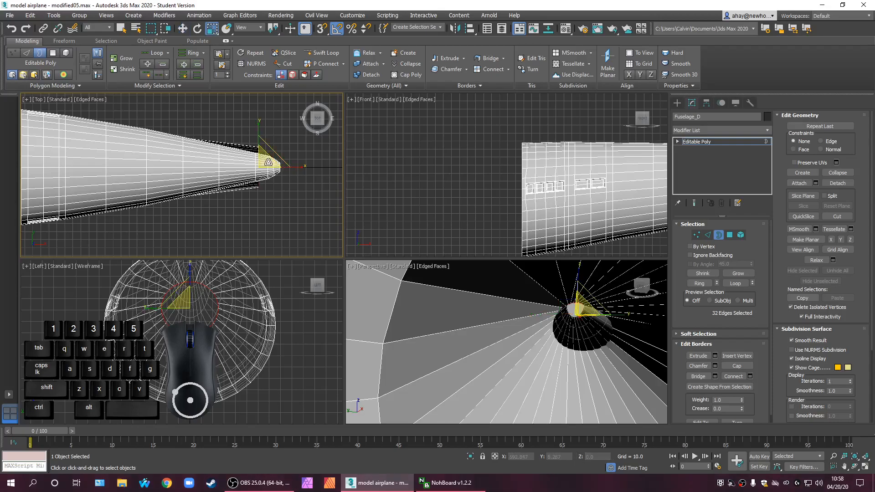
{"action": "left_click_drag", "start_coordinate": [262, 163], "coordinate": [237, 176]}
{"action": "key", "text": "w"}
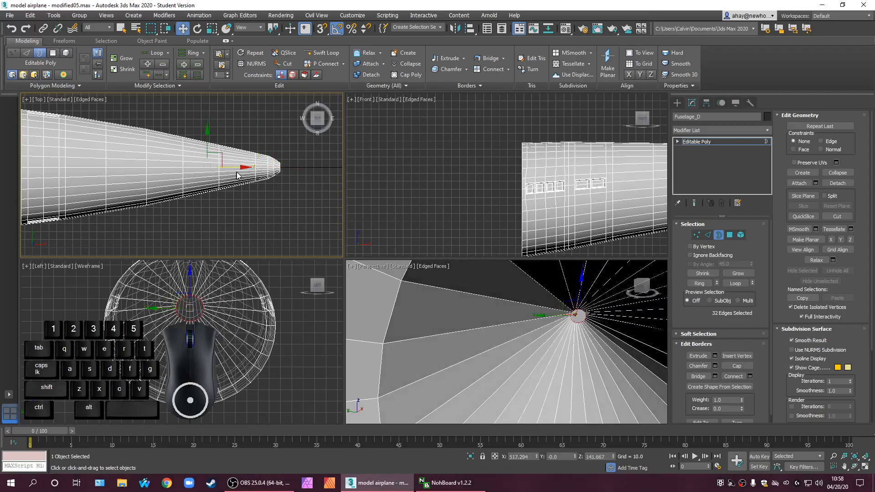
{"action": "scroll", "coordinate": [489, 334], "scroll_direction": "down", "scroll_amount": 10}
{"action": "mouse_move", "coordinate": [592, 343]}
{"action": "middle_mouse_down", "text": "alt"}
{"action": "mouse_move", "coordinate": [584, 354]}
{"action": "mouse_move", "coordinate": [537, 347]}
{"action": "mouse_move", "coordinate": [592, 349]}
{"action": "middle_mouse_up", "text": "alt"}
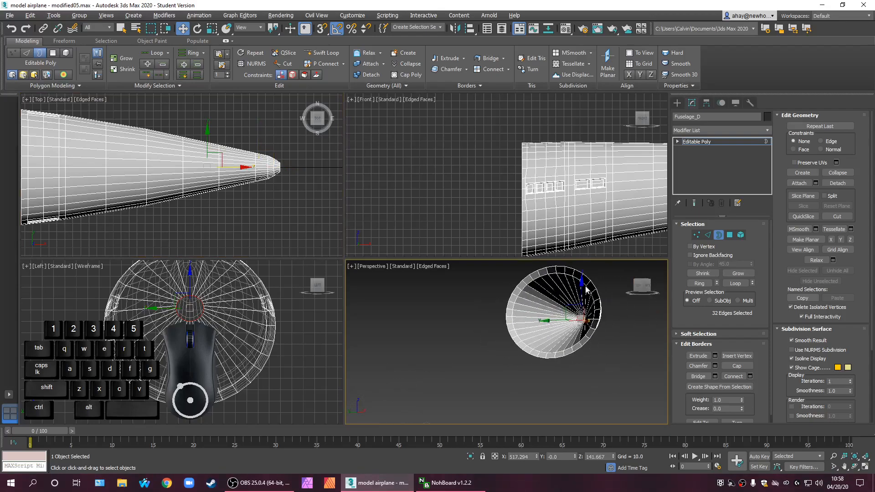
{"action": "left_click_drag", "start_coordinate": [579, 288], "coordinate": [585, 279]}
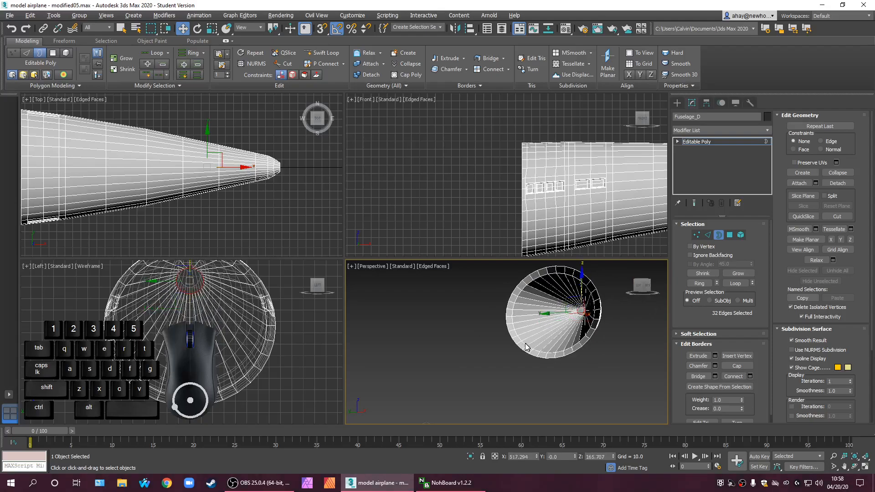
Cap the open small end of the inner cone and select the ring of long edges running to it
{"action": "middle_click_drag", "start_coordinate": [535, 390], "coordinate": [587, 373], "text": "alt"}
{"action": "scroll", "coordinate": [557, 319], "scroll_direction": "up", "scroll_amount": 4}
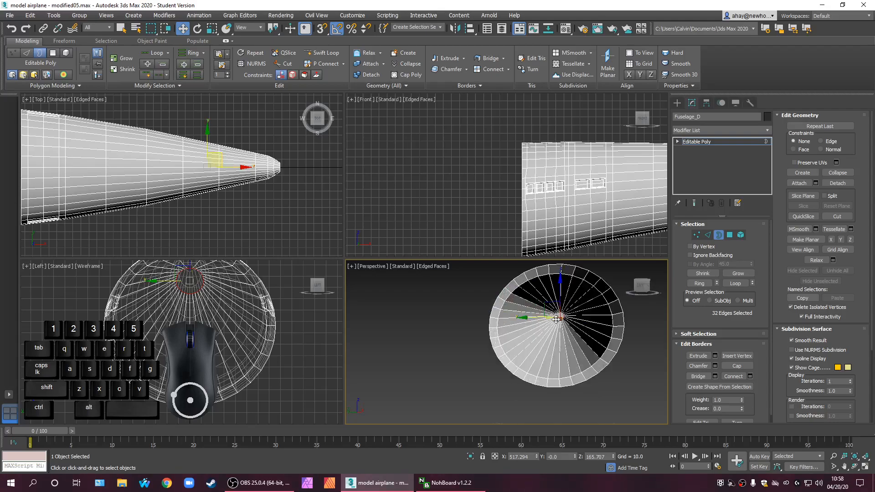
{"action": "scroll", "coordinate": [557, 320], "scroll_direction": "up", "scroll_amount": 4}
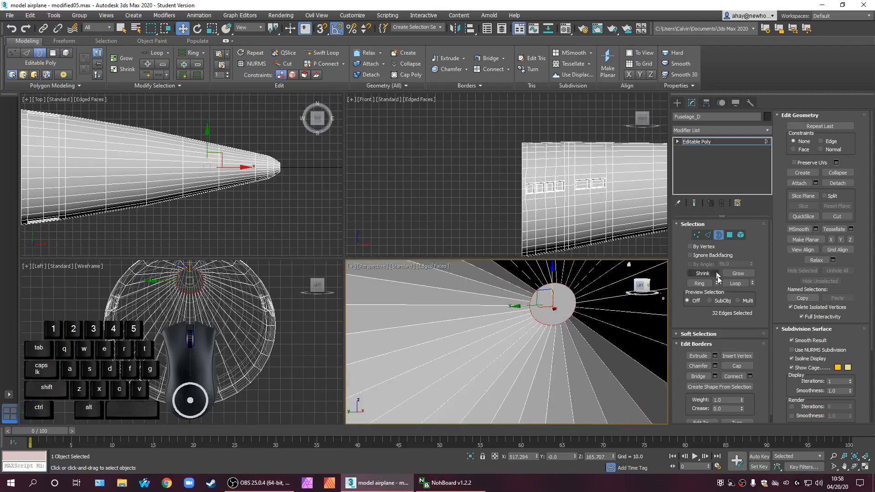
{"action": "left_click", "coordinate": [708, 234]}
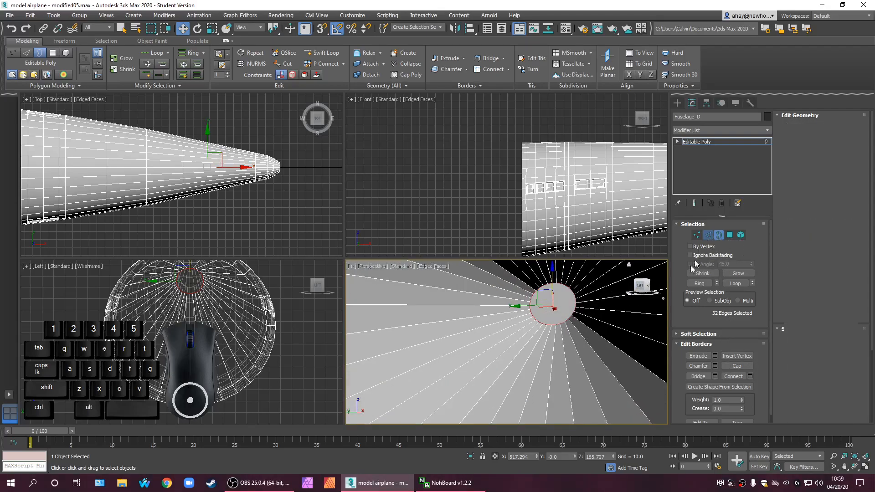
{"action": "left_click", "coordinate": [548, 340]}
{"action": "left_click", "coordinate": [709, 284]}
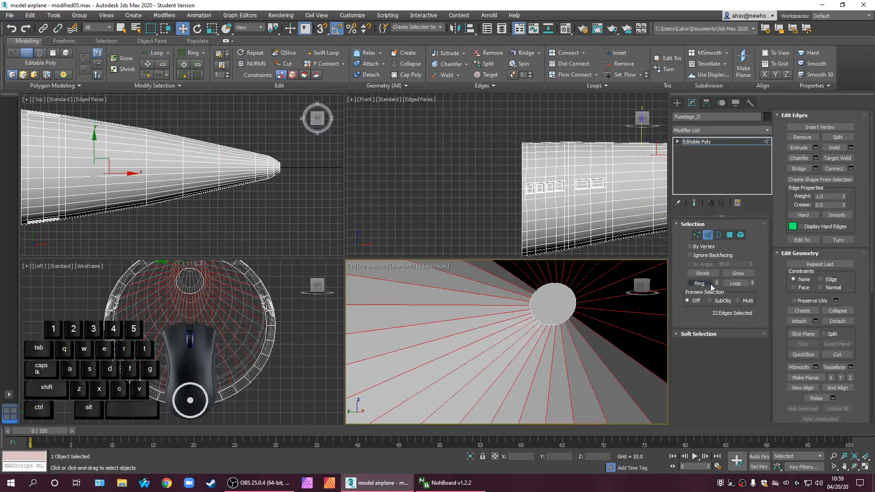
Try Flow Connect on the inner cone's selected edge ring, and undo it
{"action": "scroll", "coordinate": [569, 309], "scroll_direction": "down", "scroll_amount": 5}
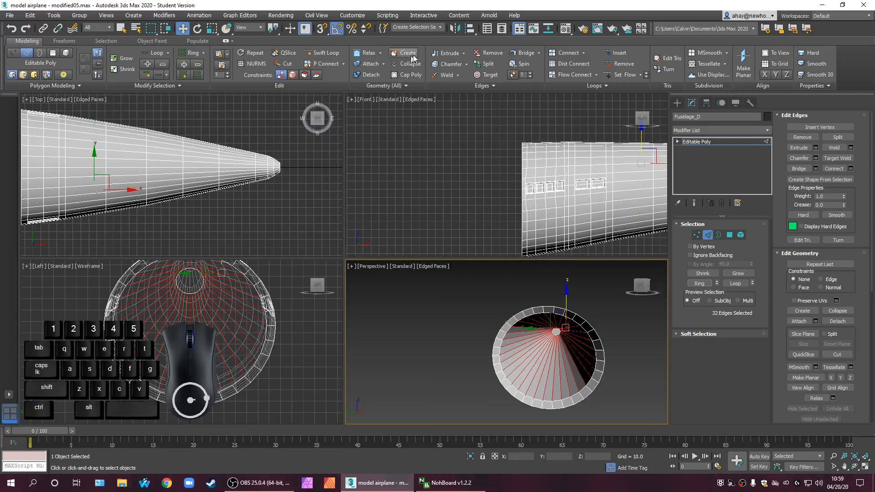
{"action": "left_click", "coordinate": [596, 74]}
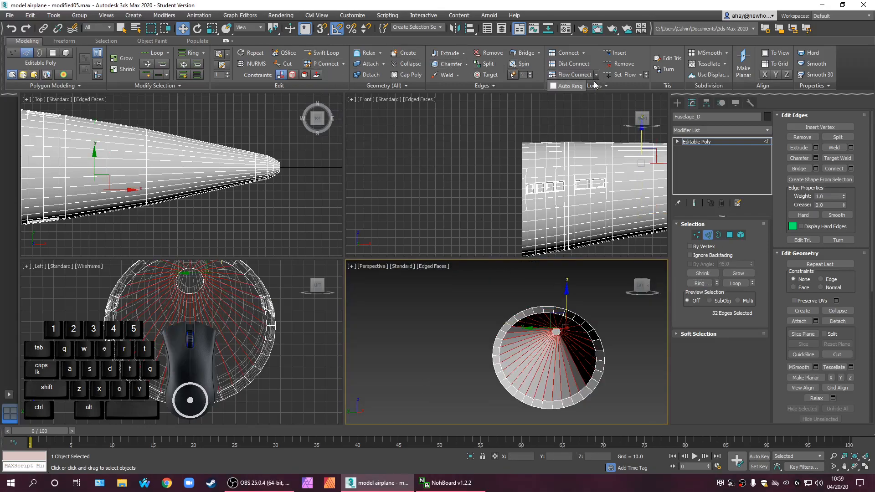
{"action": "left_click", "coordinate": [586, 77]}
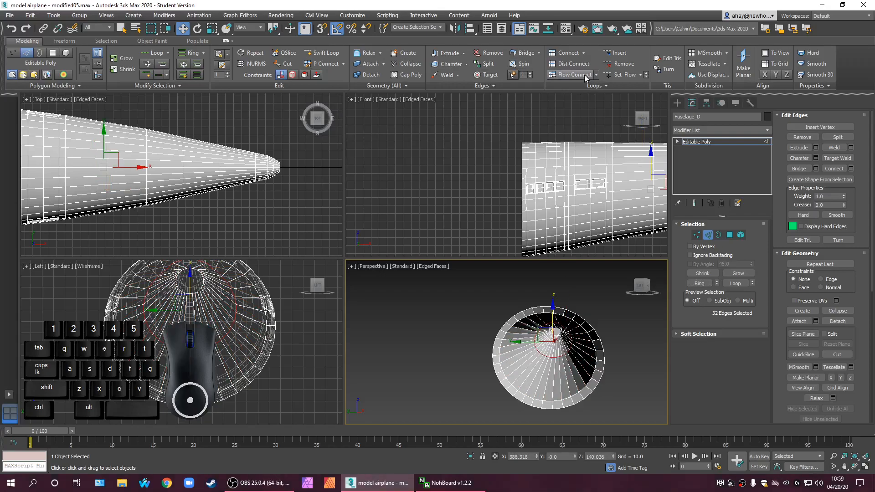
{"action": "middle_click_drag", "start_coordinate": [588, 340], "coordinate": [572, 328], "text": "alt"}
{"action": "scroll", "coordinate": [551, 347], "scroll_direction": "up", "scroll_amount": 5}
{"action": "key", "text": "ctrl+z"}
{"action": "scroll", "coordinate": [572, 328], "scroll_direction": "down", "scroll_amount": 2}
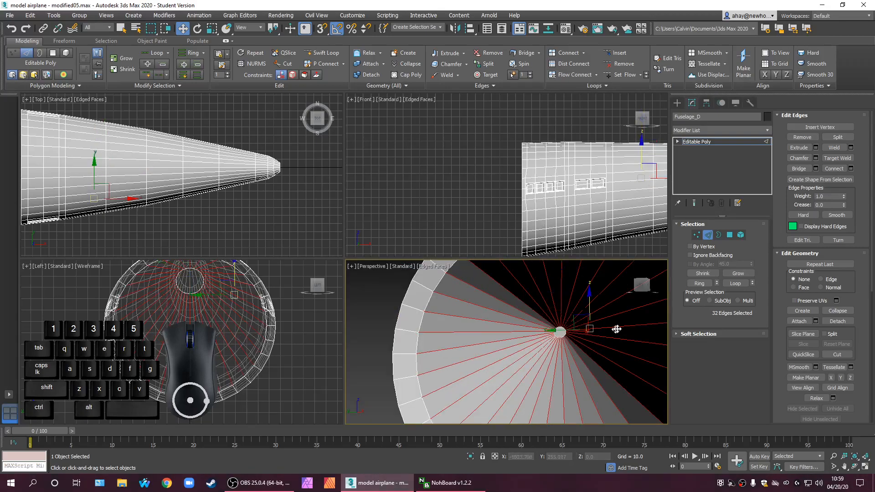
Connect the inner cone's selected edge ring with two segments and clear the edge selection
{"action": "left_click", "coordinate": [851, 169]}
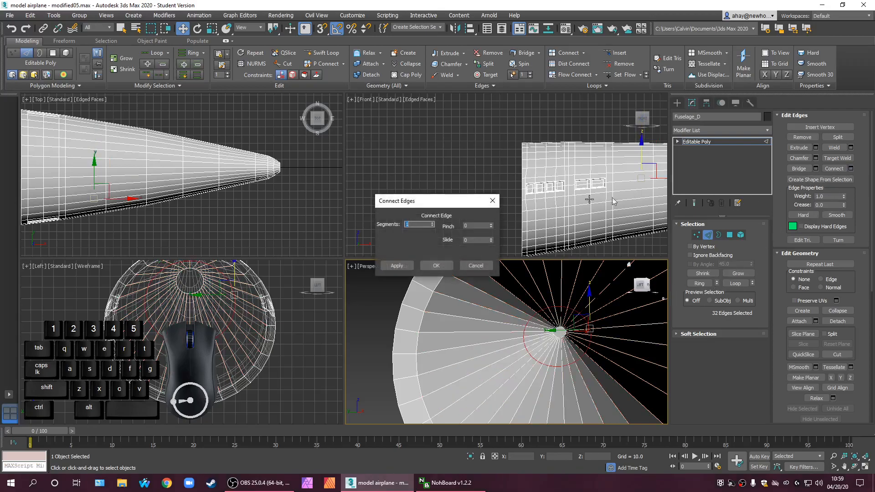
{"action": "left_click", "coordinate": [436, 265]}
{"action": "left_click", "coordinate": [383, 298]}
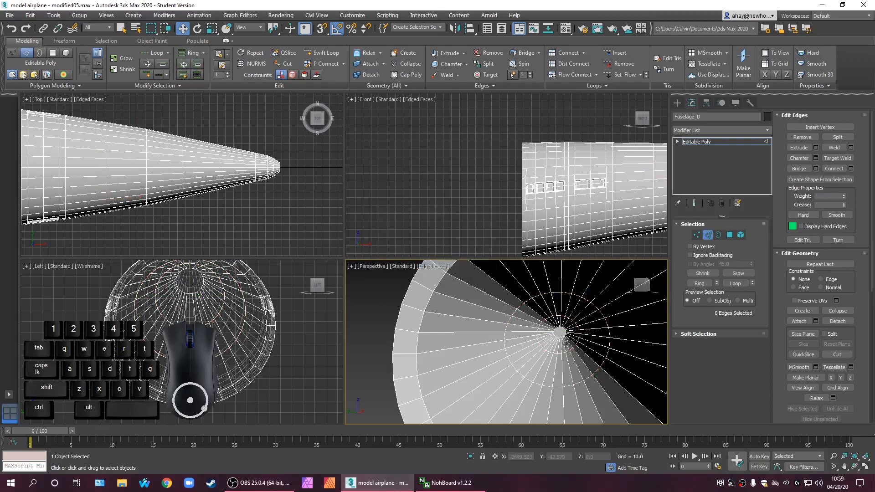
Select the polygon capping the inner cone's small end and examine the cap from near and far
{"action": "scroll", "coordinate": [561, 332], "scroll_direction": "up", "scroll_amount": 5}
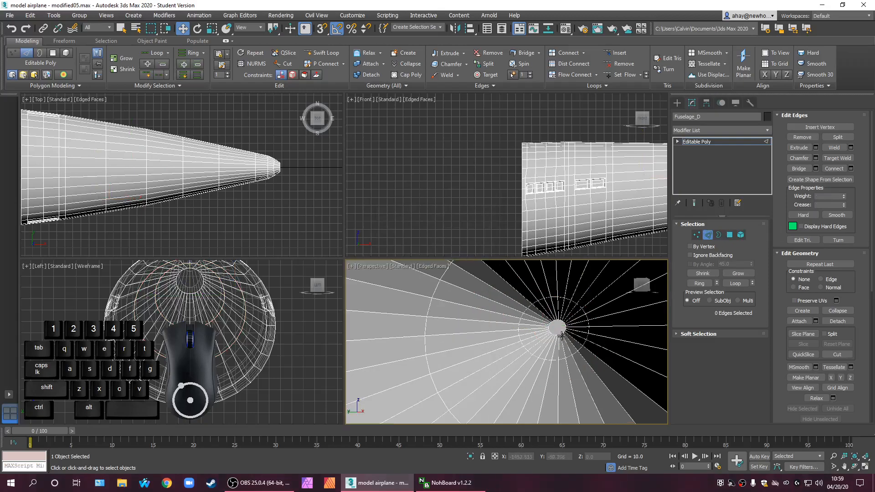
{"action": "left_click", "coordinate": [729, 235]}
{"action": "left_click", "coordinate": [559, 324]}
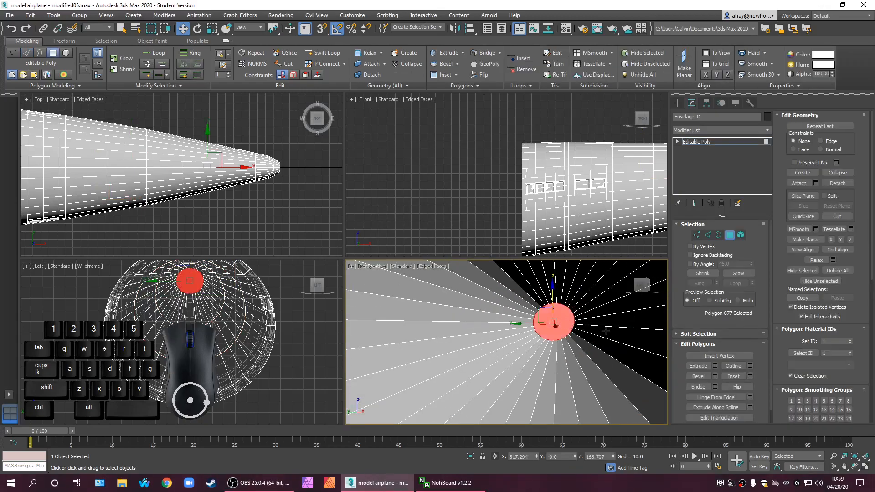
{"action": "mouse_move", "coordinate": [556, 328]}
{"action": "left_mouse_down"}
{"action": "mouse_move", "coordinate": [556, 297]}
{"action": "mouse_move", "coordinate": [561, 326]}
{"action": "mouse_move", "coordinate": [564, 313]}
{"action": "left_mouse_up"}
{"action": "scroll", "coordinate": [565, 313], "scroll_direction": "down", "scroll_amount": 5}
{"action": "middle_click_drag", "start_coordinate": [566, 314], "coordinate": [554, 324], "text": "alt"}
Preview Fuselage_D's smoothing at object level with NURMS subdivision at 3 iterations, and turn NURMS off
{"action": "left_click", "coordinate": [710, 139]}
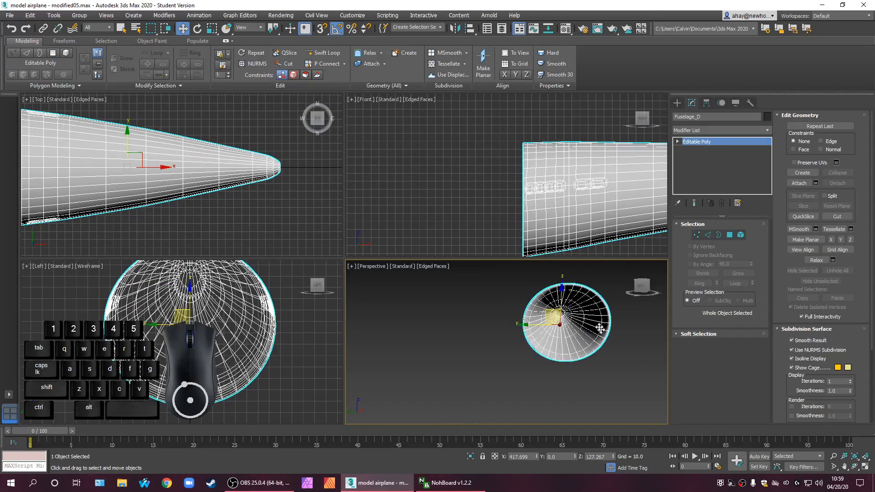
{"action": "scroll", "coordinate": [561, 324], "scroll_direction": "up", "scroll_amount": 8}
{"action": "left_click", "coordinate": [850, 380]}
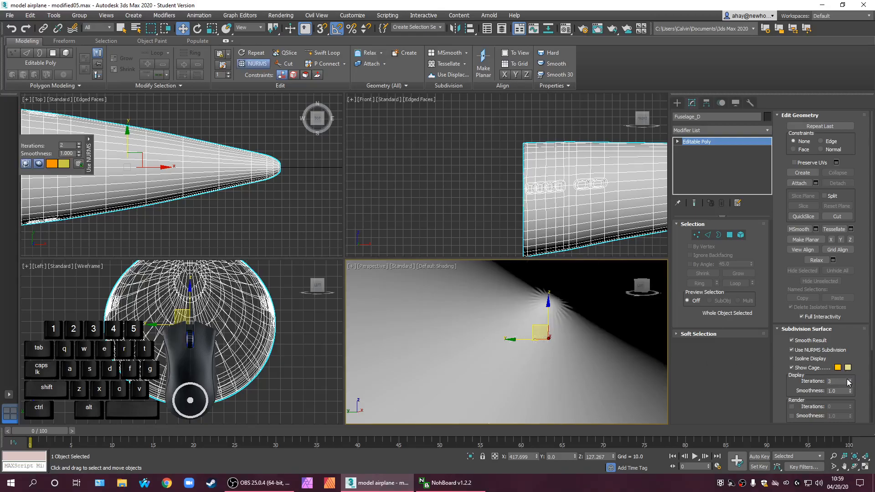
{"action": "left_click", "coordinate": [820, 350]}
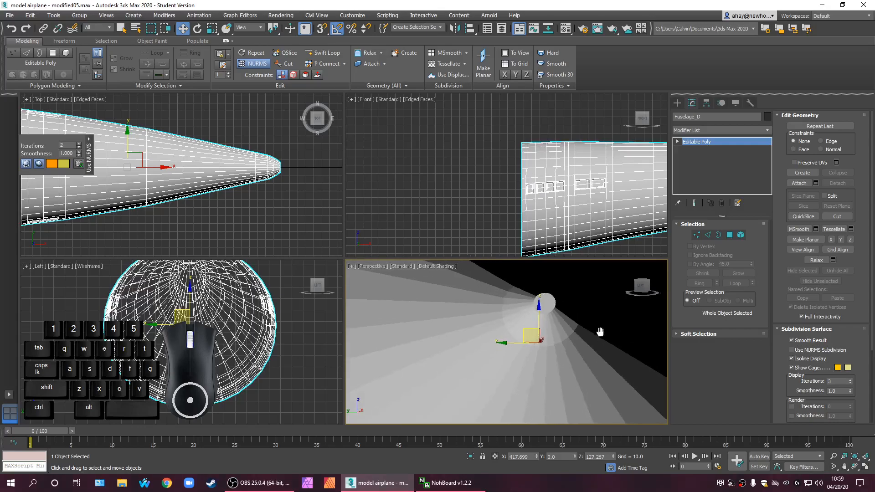
Restore edged faces in the Perspective view and switch Fuselage_D to Edge level
{"action": "key", "text": "F4"}
{"action": "scroll", "coordinate": [560, 312], "scroll_direction": "up", "scroll_amount": 3}
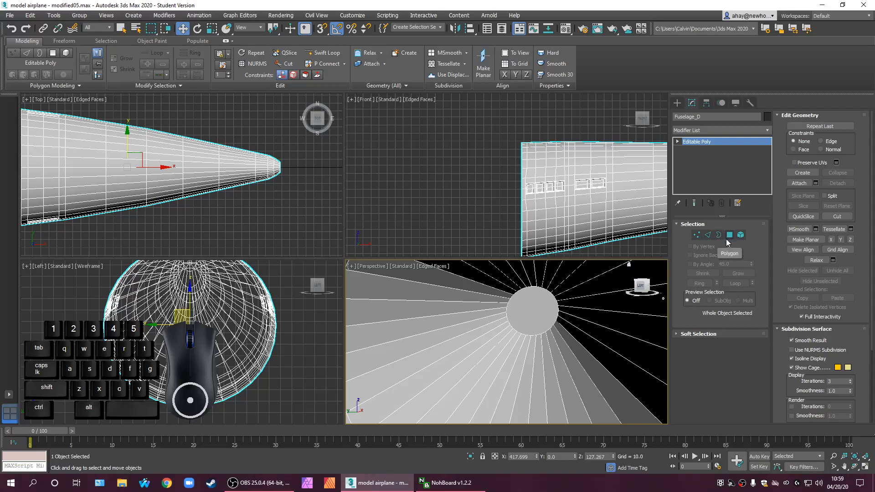
{"action": "left_click", "coordinate": [708, 234]}
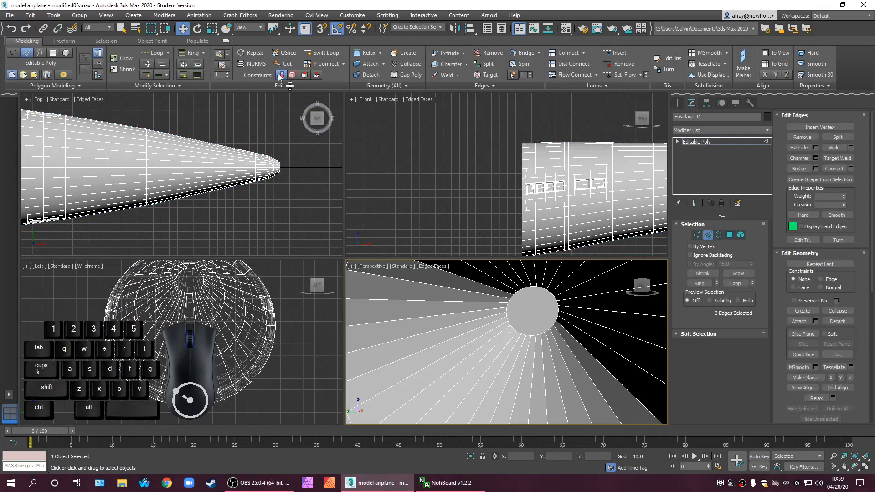
{"action": "left_click", "coordinate": [320, 53]}
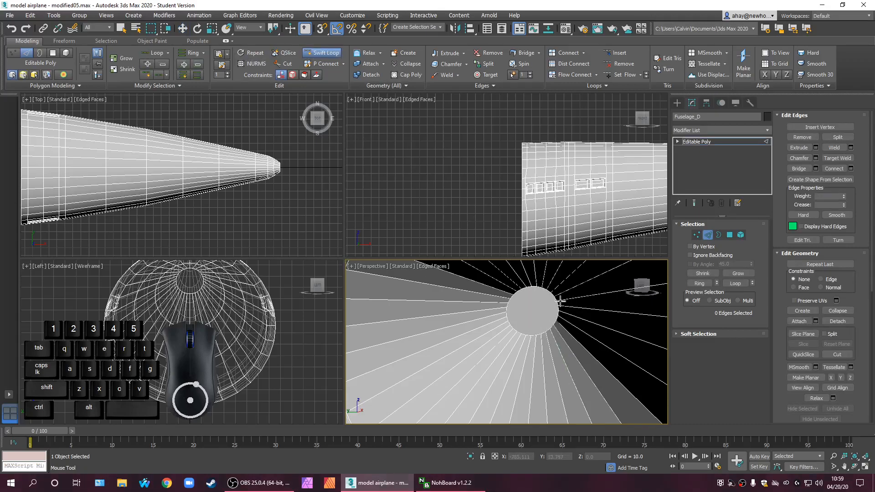
{"action": "middle_click_drag", "start_coordinate": [561, 325], "coordinate": [554, 307], "text": "alt"}
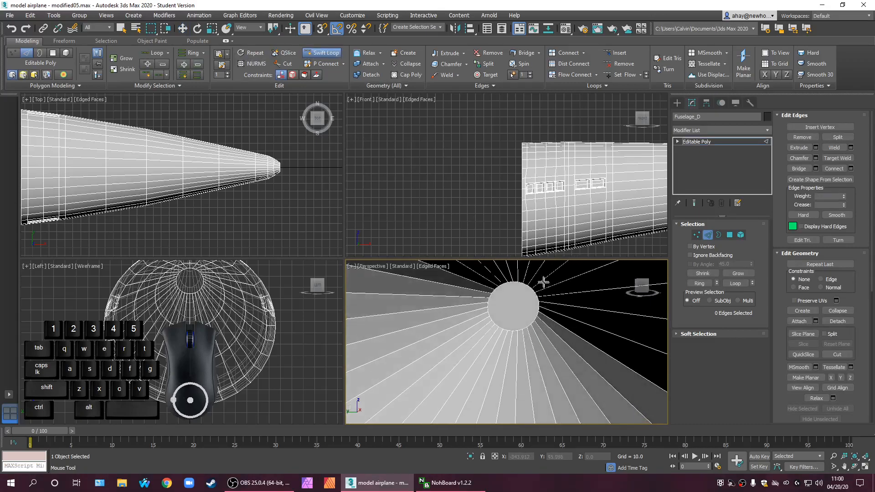
{"action": "key", "text": "w"}
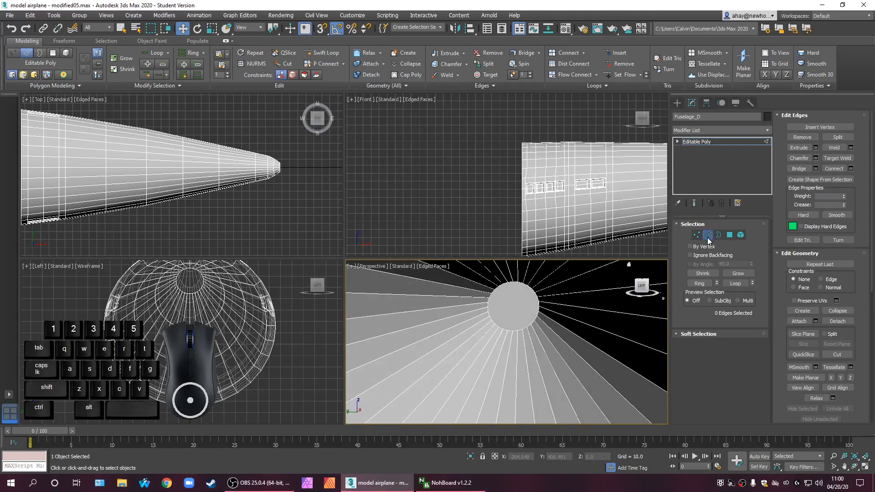
Select the ring of long edges directly adjoining the inner cone's cap
{"action": "left_click", "coordinate": [565, 320]}
{"action": "left_click", "coordinate": [699, 283]}
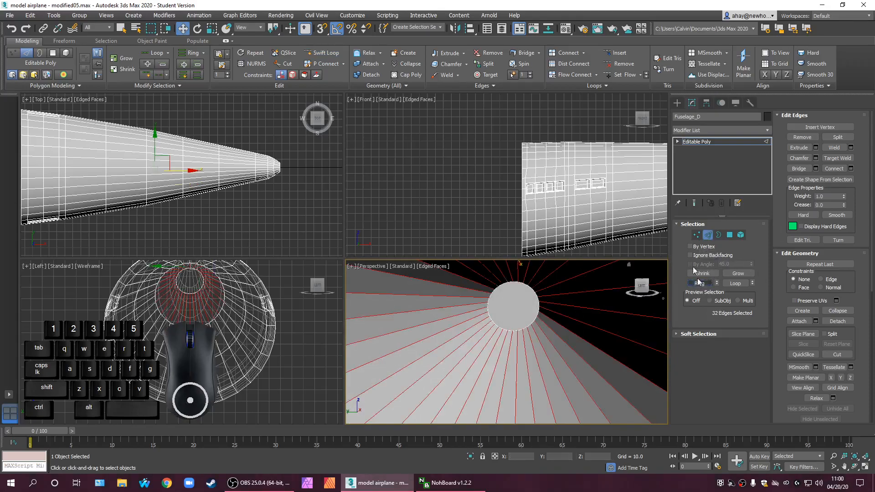
{"action": "left_click", "coordinate": [325, 53]}
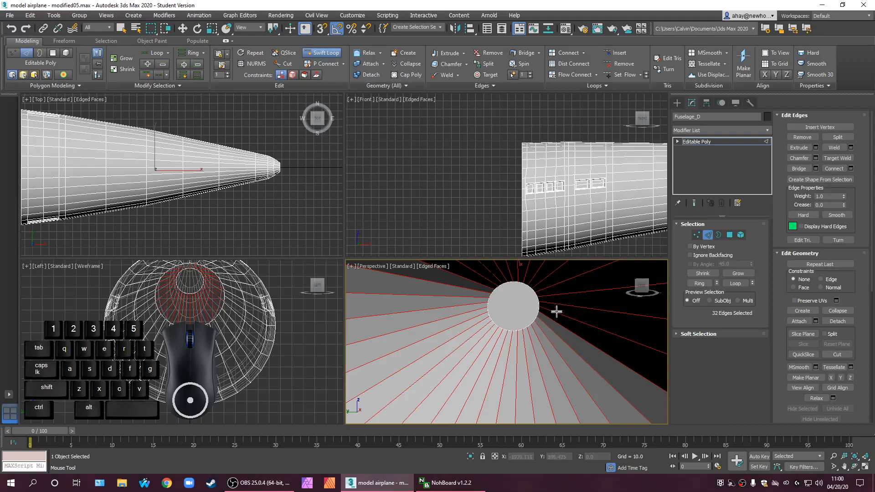
{"action": "middle_click_drag", "start_coordinate": [524, 331], "coordinate": [504, 312], "text": "alt"}
{"action": "key", "text": "w"}
Connect the edge ring beside the cap with 2 segments, pinch 0 and slide 86
{"action": "left_click", "coordinate": [850, 168]}
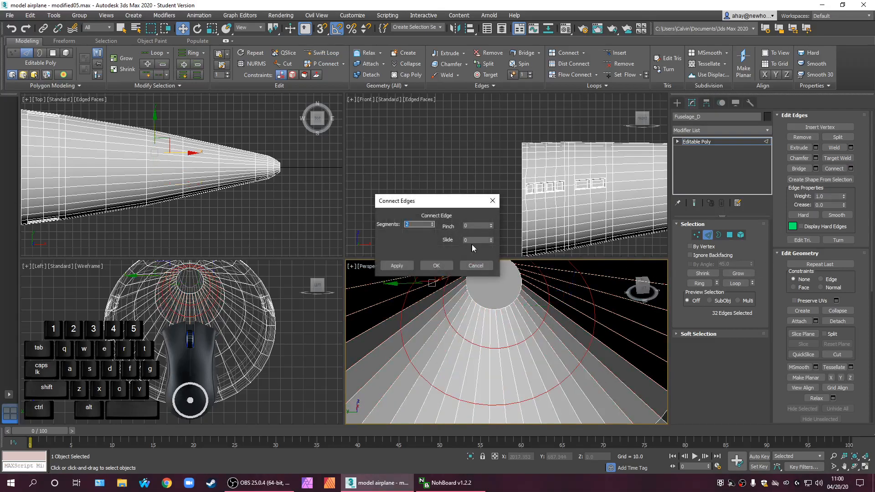
{"action": "left_click_drag", "start_coordinate": [491, 240], "coordinate": [492, 200]}
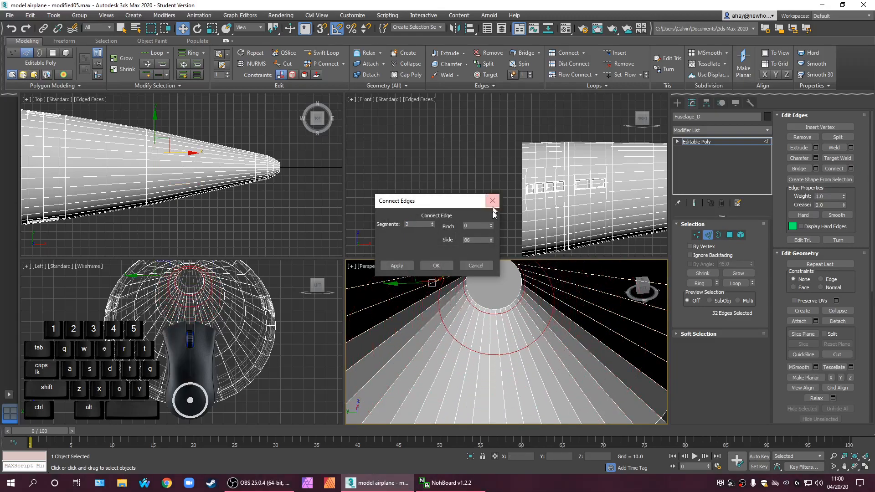
{"action": "left_click", "coordinate": [445, 265]}
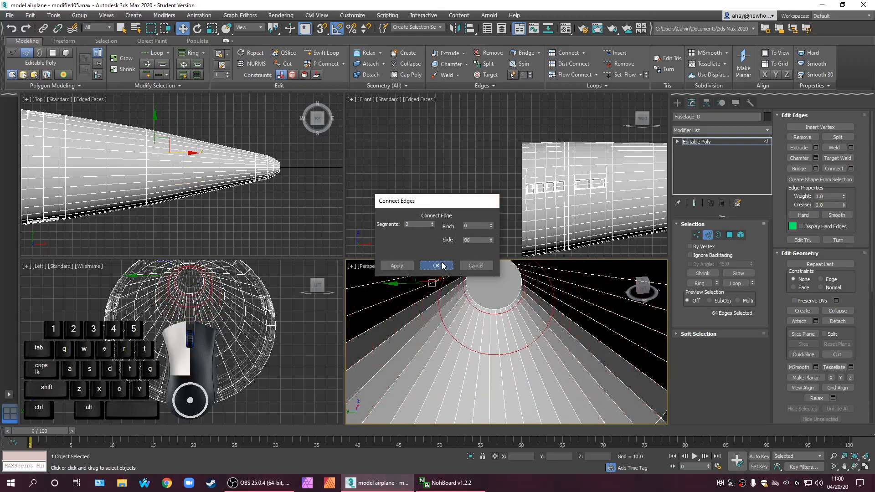
Scale the inner cone's cap polygon down slightly and grow the selection to include the band of polygons around it
{"action": "left_click", "coordinate": [732, 236]}
{"action": "left_click", "coordinate": [517, 290]}
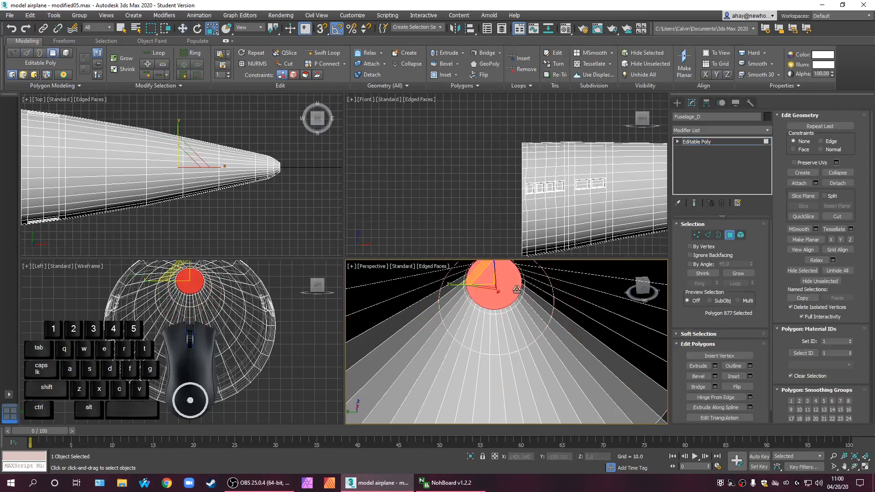
{"action": "left_click_drag", "start_coordinate": [485, 277], "coordinate": [505, 298]}
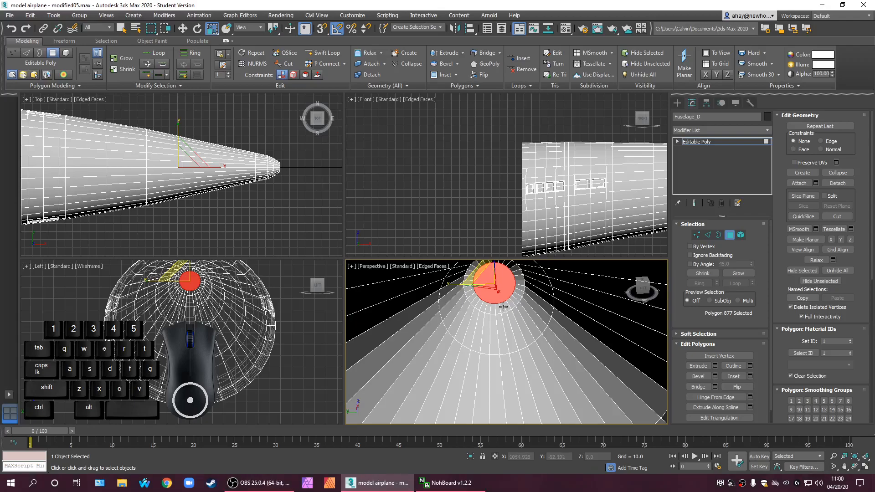
{"action": "left_click", "coordinate": [737, 273]}
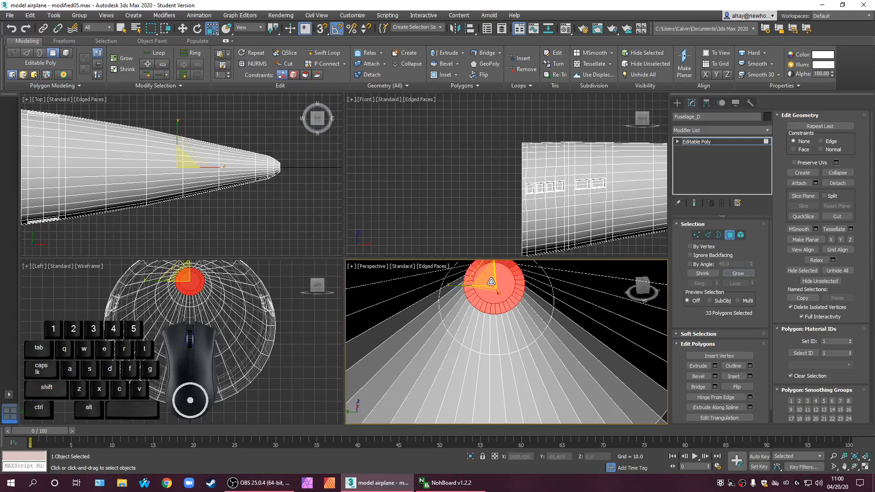
{"action": "middle_click_drag", "start_coordinate": [534, 283], "coordinate": [523, 306], "text": "alt"}
{"action": "scroll", "coordinate": [534, 285], "scroll_direction": "down", "scroll_amount": 2}
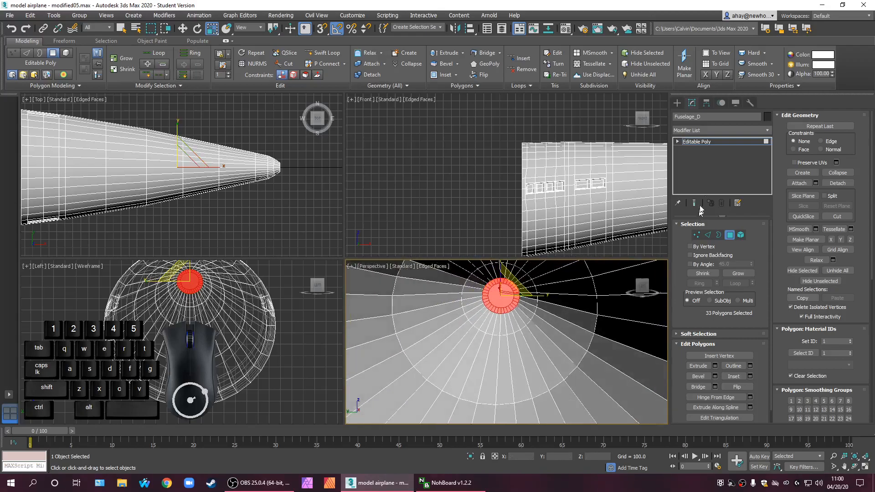
Preview Fuselage_D with NURMS subdivision and edged faces off, and examine the smoothing around the inner cone's cap
{"action": "left_click", "coordinate": [734, 141]}
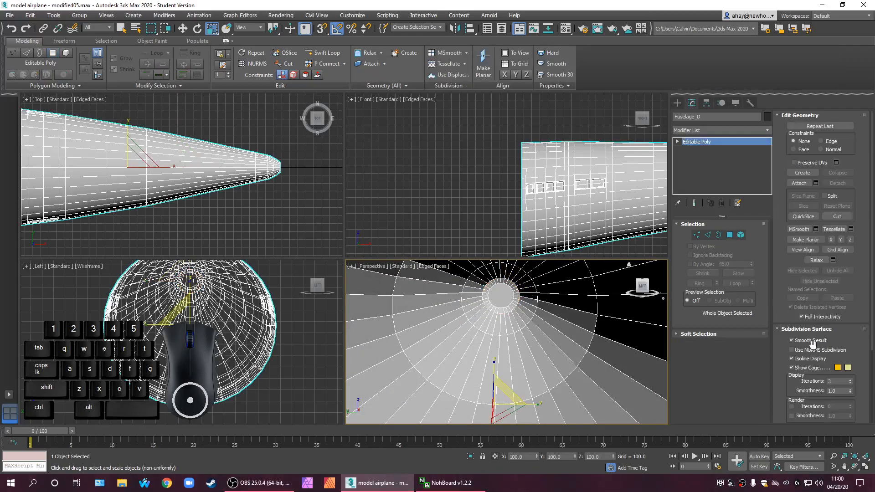
{"action": "left_click", "coordinate": [815, 350]}
{"action": "middle_click_drag", "start_coordinate": [617, 357], "coordinate": [577, 354]}
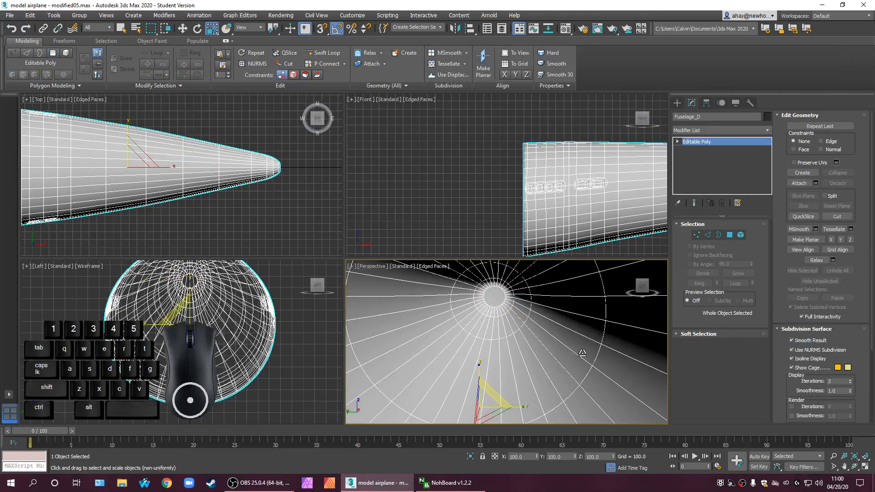
{"action": "key", "text": "F4"}
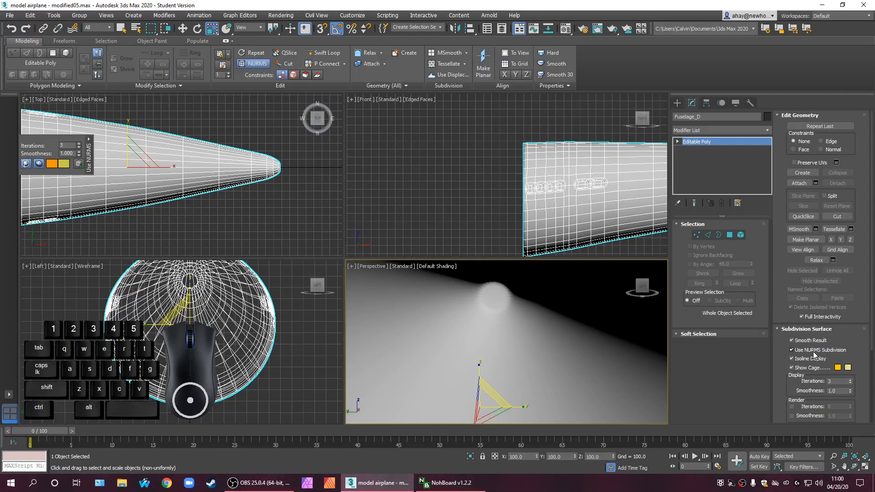
{"action": "mouse_move", "coordinate": [574, 320]}
{"action": "middle_mouse_down", "text": "alt"}
{"action": "mouse_move", "coordinate": [587, 332]}
{"action": "mouse_move", "coordinate": [566, 328]}
{"action": "middle_mouse_up", "text": "alt"}
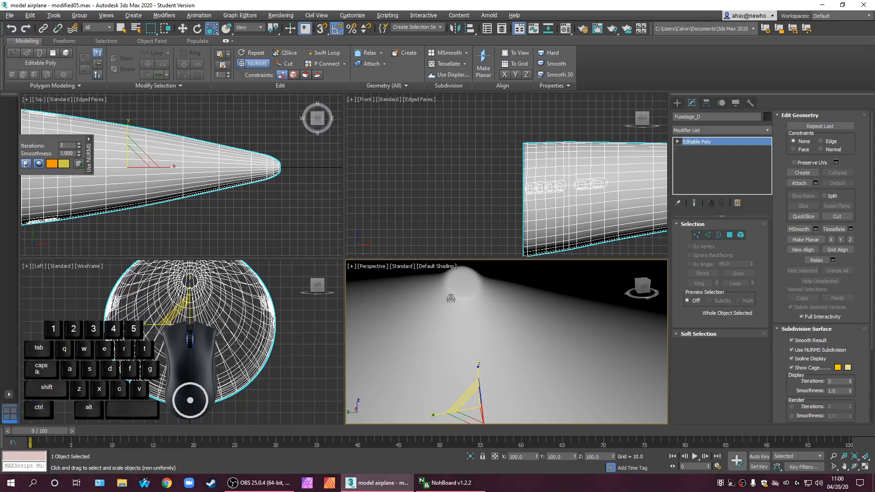
{"action": "middle_click_drag", "start_coordinate": [451, 299], "coordinate": [457, 317]}
{"action": "scroll", "coordinate": [463, 288], "scroll_direction": "up", "scroll_amount": 3}
{"action": "scroll", "coordinate": [469, 314], "scroll_direction": "down", "scroll_amount": 2}
{"action": "key", "text": "F4"}
{"action": "key", "text": "F4"}
{"action": "scroll", "coordinate": [526, 357], "scroll_direction": "down", "scroll_amount": 4}
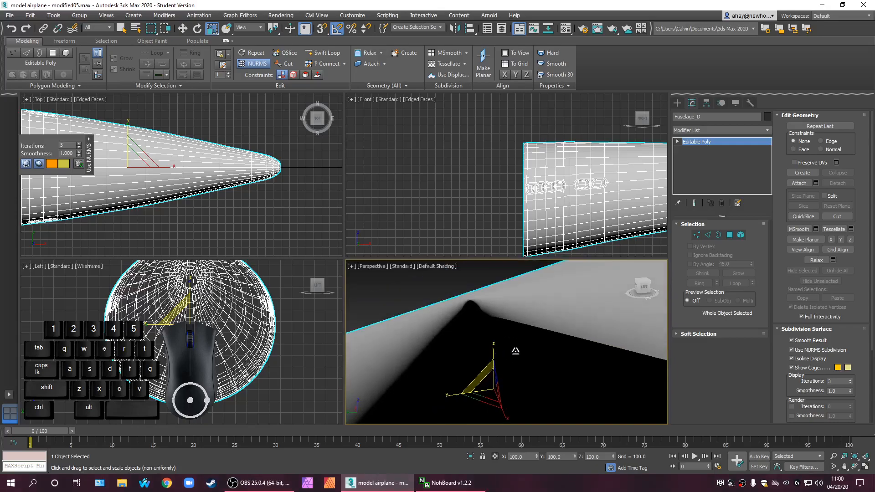
Frame the whole fuselage, examine the smoothed inner cone and front rim with edged faces on, and turn NURMS subdivision off
{"action": "key", "text": "z"}
{"action": "middle_click_drag", "start_coordinate": [515, 350], "coordinate": [487, 357], "text": "alt"}
{"action": "scroll", "coordinate": [522, 321], "scroll_direction": "down", "scroll_amount": 4}
{"action": "mouse_move", "coordinate": [521, 321]}
{"action": "middle_mouse_down", "text": "alt"}
{"action": "mouse_move", "coordinate": [494, 332]}
{"action": "mouse_move", "coordinate": [518, 347]}
{"action": "middle_mouse_up", "text": "alt"}
{"action": "scroll", "coordinate": [447, 342], "scroll_direction": "up", "scroll_amount": 2}
{"action": "key", "text": "F4"}
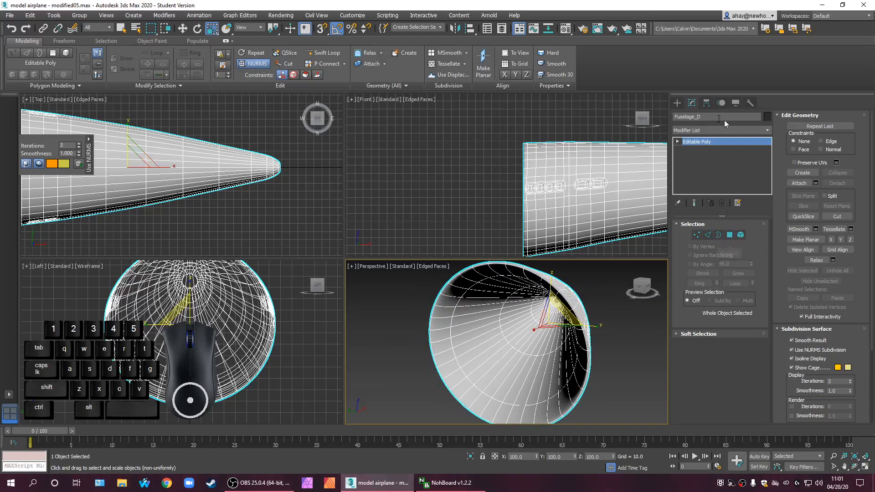
{"action": "middle_click_drag", "start_coordinate": [569, 344], "coordinate": [614, 301]}
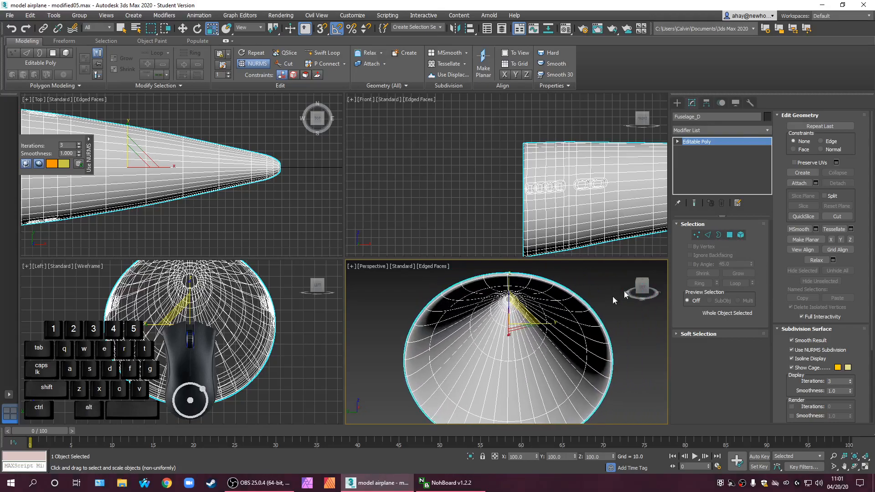
{"action": "left_click", "coordinate": [804, 352]}
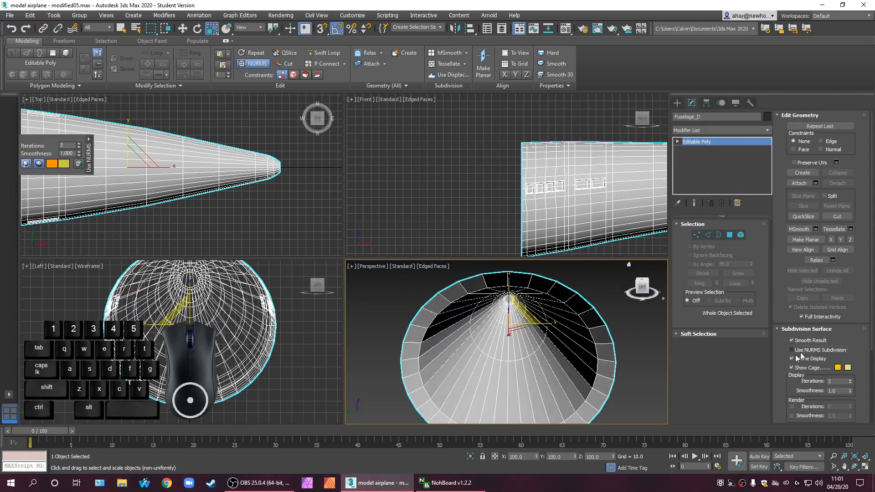
Connect the ring of short edges across the front rim with 2 segments, pinch 70 and slide 0
{"action": "left_click", "coordinate": [706, 237]}
{"action": "left_click", "coordinate": [587, 312]}
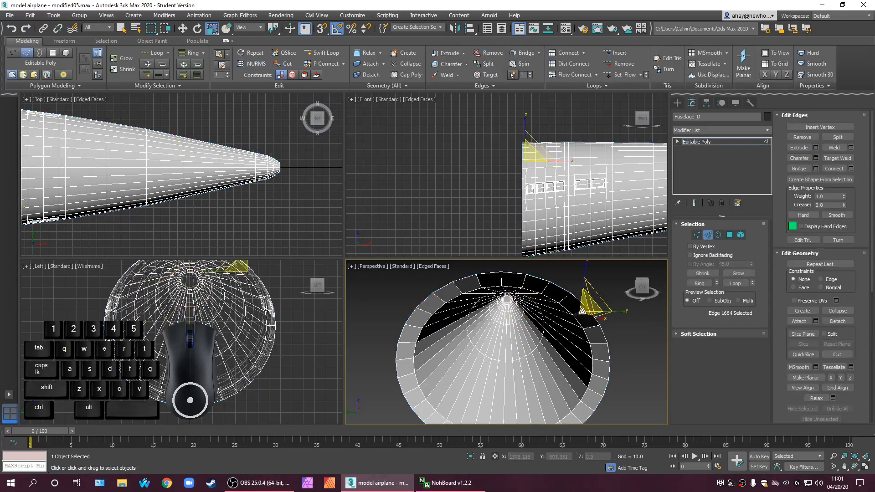
{"action": "left_click", "coordinate": [700, 283]}
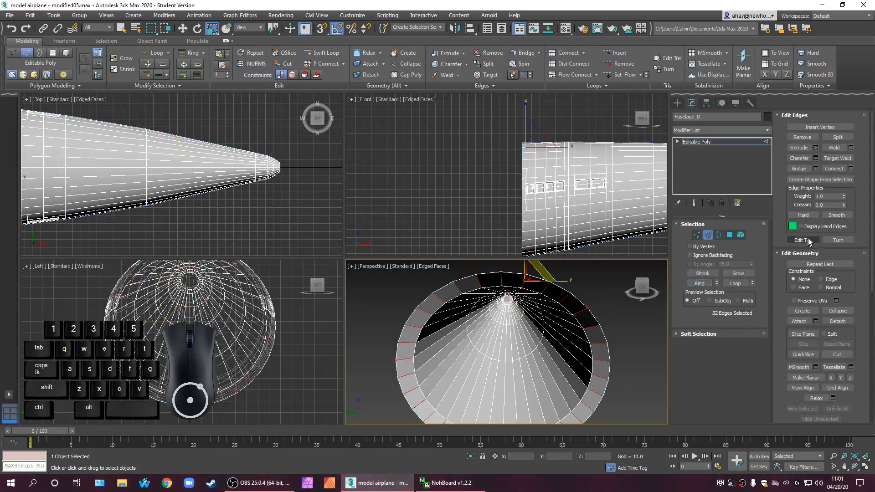
{"action": "left_click", "coordinate": [851, 168]}
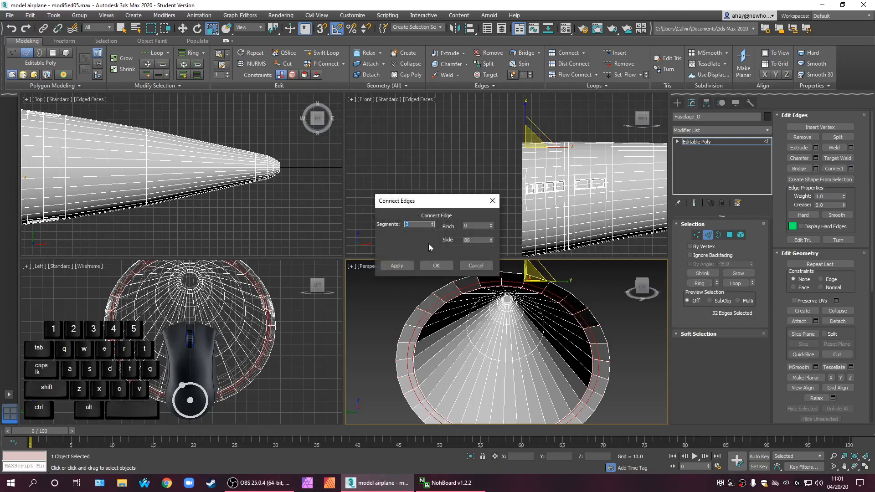
{"action": "right_click", "coordinate": [491, 240]}
{"action": "left_click", "coordinate": [432, 223]}
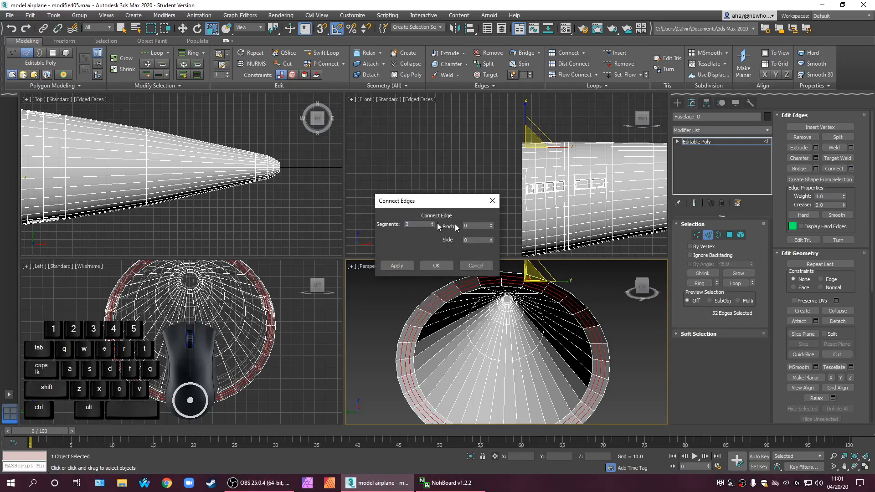
{"action": "left_click", "coordinate": [478, 225]}
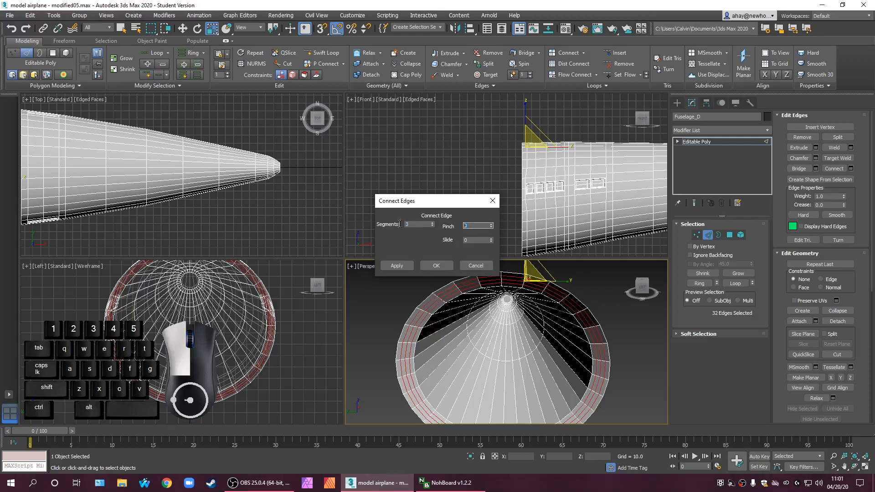
{"action": "type", "text": "70"}
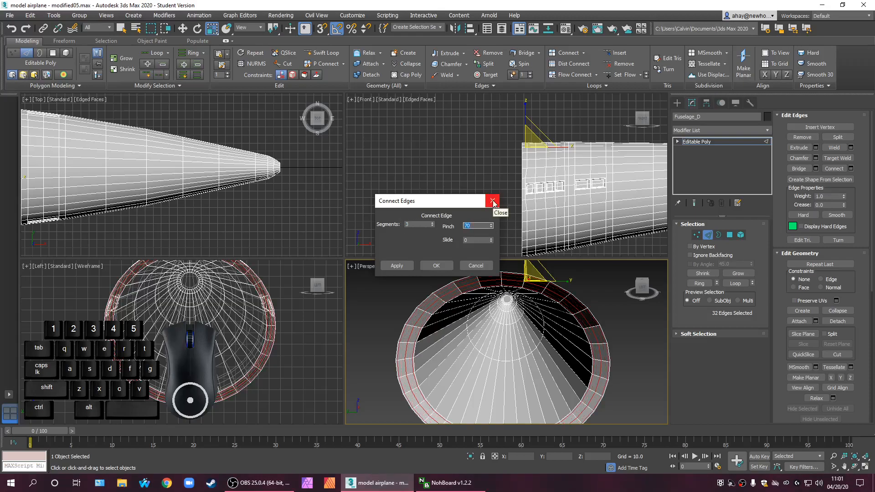
{"action": "left_click", "coordinate": [432, 226]}
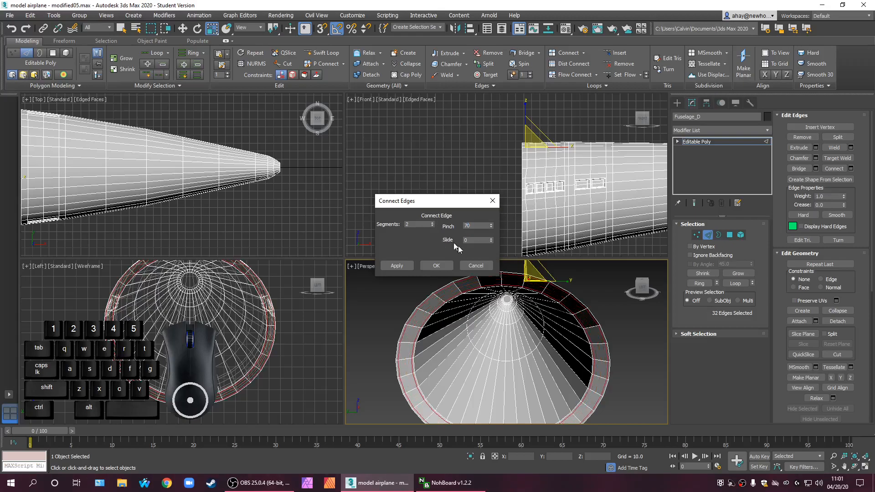
{"action": "middle_click_drag", "start_coordinate": [460, 340], "coordinate": [483, 336], "text": "alt"}
{"action": "scroll", "coordinate": [487, 330], "scroll_direction": "up", "scroll_amount": 3}
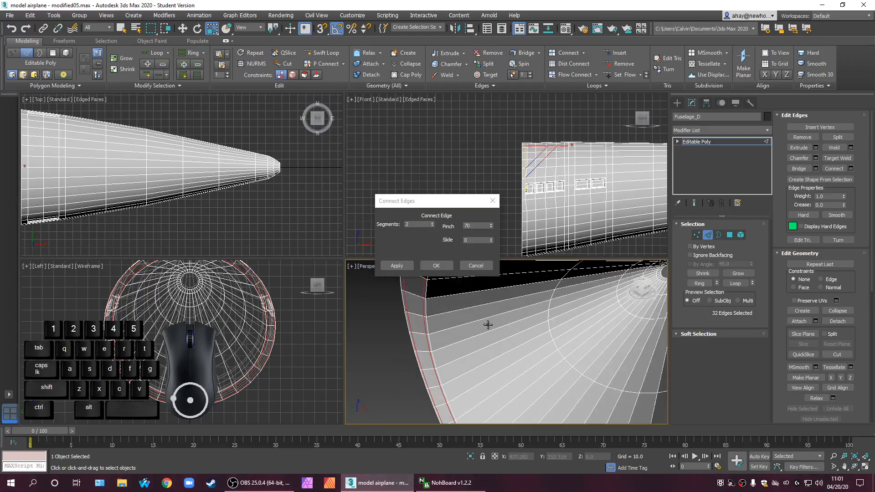
{"action": "left_click", "coordinate": [436, 266]}
Insert an edge loop around the inner cone's wall near the front rim with Swift Loop
{"action": "left_click", "coordinate": [400, 394]}
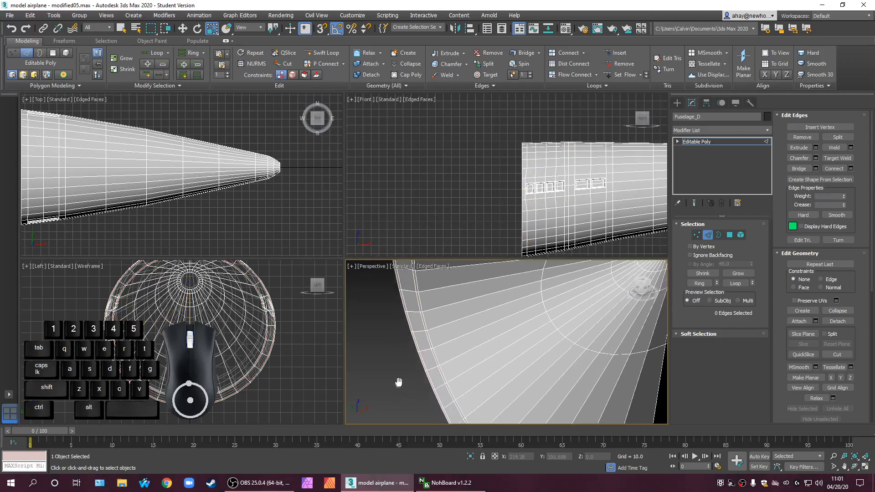
{"action": "scroll", "coordinate": [399, 383], "scroll_direction": "down", "scroll_amount": 5}
{"action": "scroll", "coordinate": [419, 362], "scroll_direction": "up", "scroll_amount": 5}
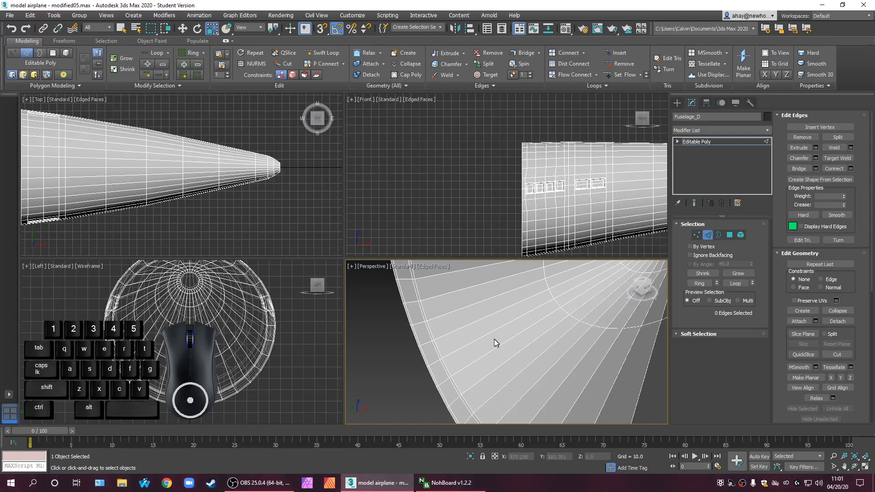
{"action": "scroll", "coordinate": [484, 339], "scroll_direction": "down", "scroll_amount": 3}
{"action": "left_click", "coordinate": [323, 53]}
{"action": "left_click", "coordinate": [492, 387]}
{"action": "middle_click_drag", "start_coordinate": [502, 380], "coordinate": [515, 383], "text": "alt"}
{"action": "right_click", "coordinate": [515, 384]}
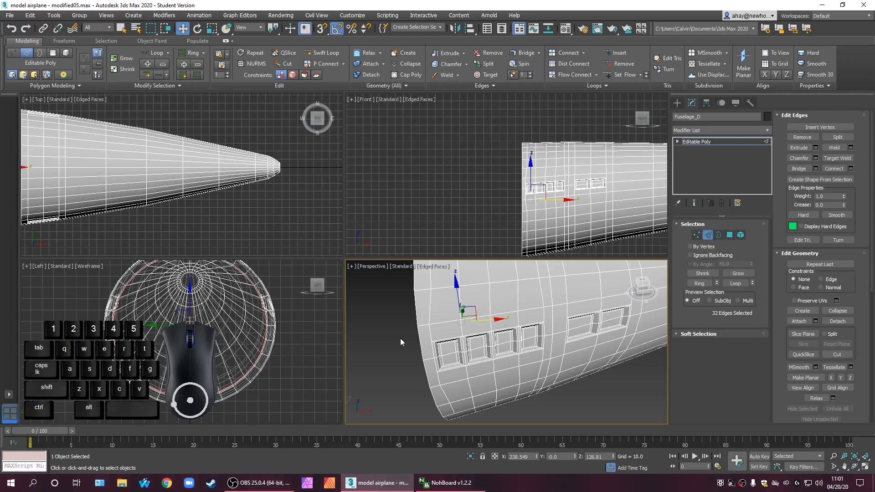
Select the full ring of lengthwise edges on the fuselage's outer skin directly adjoining the front rim
{"action": "left_click", "coordinate": [422, 325]}
{"action": "left_click", "coordinate": [717, 284]}
{"action": "left_click", "coordinate": [428, 359], "text": "ctrl"}
{"action": "left_click", "coordinate": [440, 387], "text": "ctrl"}
{"action": "middle_click_drag", "start_coordinate": [440, 387], "coordinate": [497, 380], "text": "alt"}
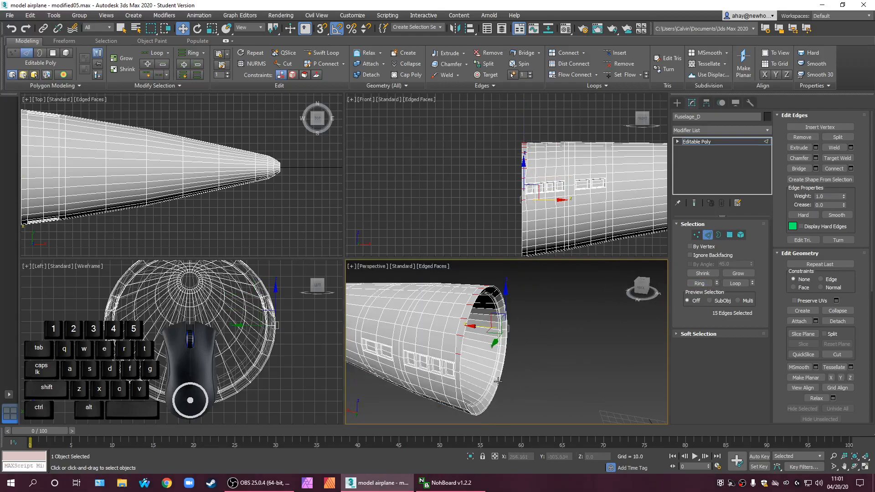
{"action": "scroll", "coordinate": [454, 374], "scroll_direction": "up", "scroll_amount": 2}
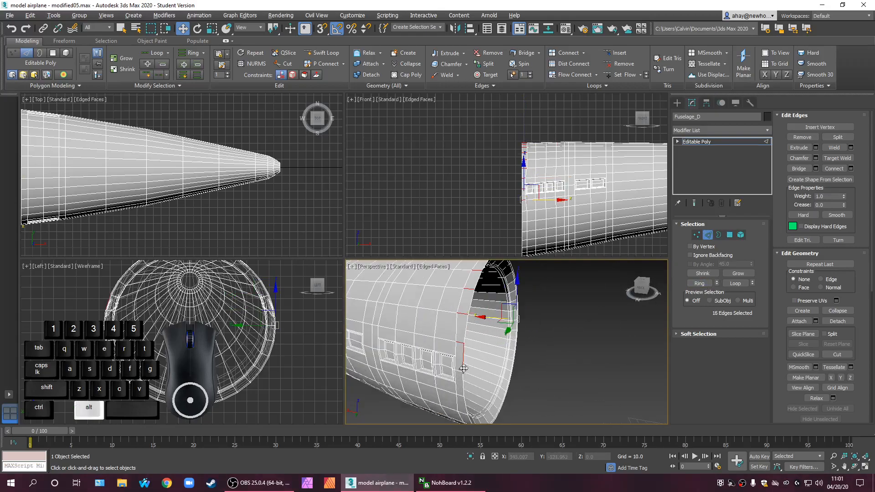
{"action": "left_click", "coordinate": [456, 370], "text": "ctrl"}
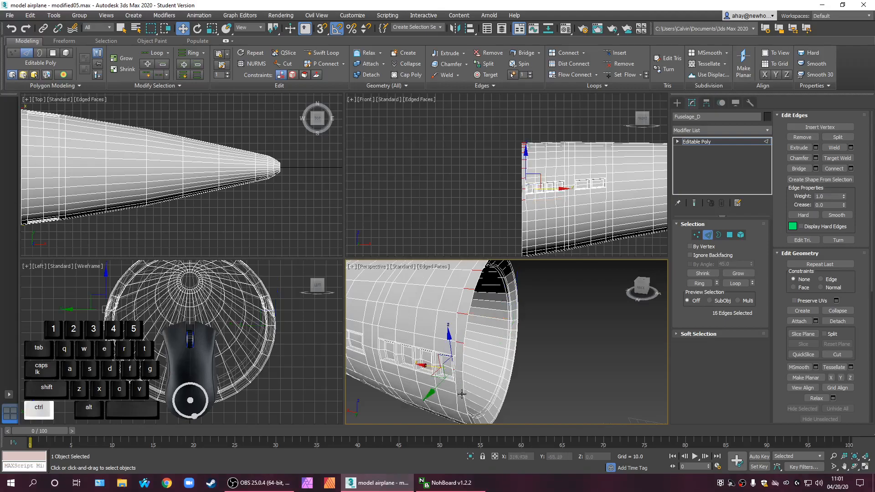
{"action": "left_click", "coordinate": [460, 378], "text": "ctrl"}
{"action": "left_click", "coordinate": [457, 369], "text": "ctrl"}
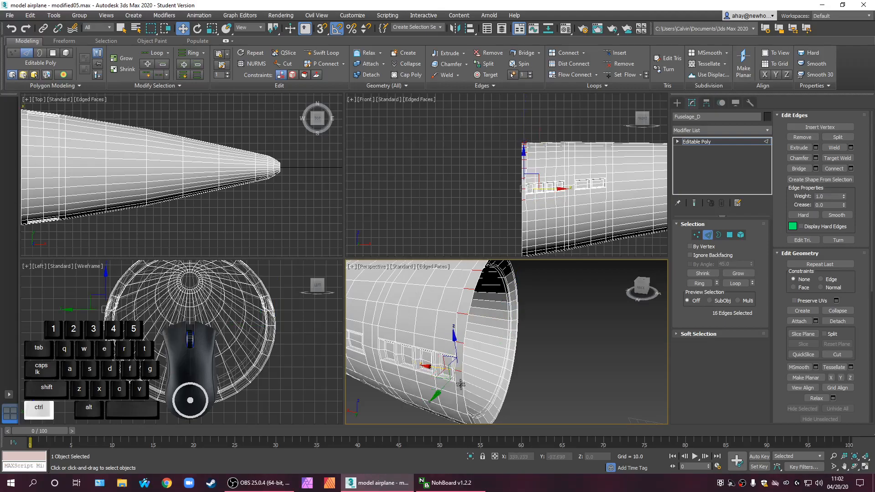
{"action": "left_click", "coordinate": [462, 393], "text": "ctrl"}
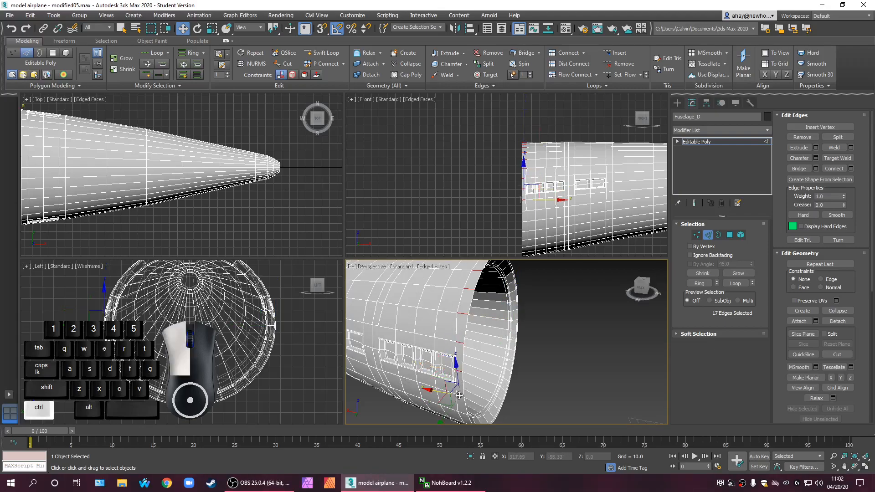
{"action": "left_click", "coordinate": [699, 283]}
Maximize the Perspective view and connect the outer skin's edge ring with 1 segment, pinch 0 and slide -55
{"action": "middle_click_drag", "start_coordinate": [576, 359], "coordinate": [538, 382], "text": "alt"}
{"action": "key", "text": "alt+w"}
{"action": "scroll", "coordinate": [441, 380], "scroll_direction": "up", "scroll_amount": 4}
{"action": "middle_click_drag", "start_coordinate": [538, 382], "coordinate": [529, 373], "text": "alt"}
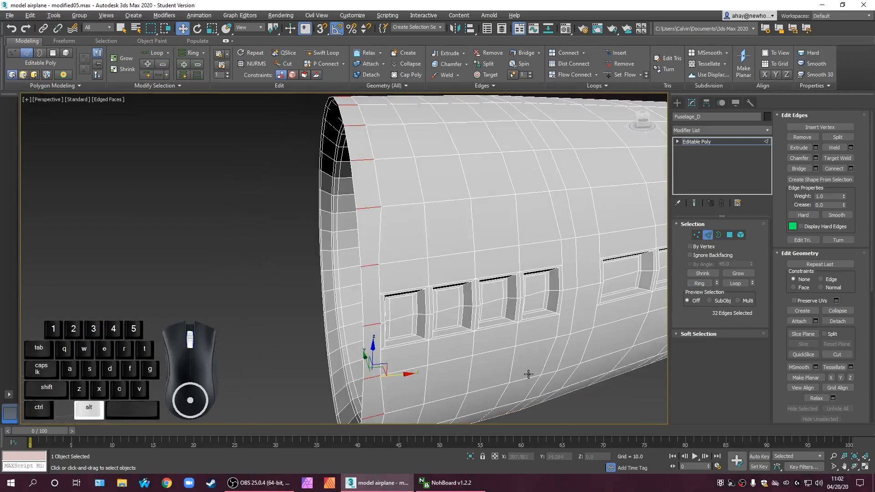
{"action": "left_click", "coordinate": [850, 169]}
{"action": "type", "text": "1"}
{"action": "key", "text": "Return"}
{"action": "right_click", "coordinate": [491, 226]}
{"action": "left_click", "coordinate": [476, 240]}
{"action": "type", "text": "55"}
{"action": "key", "text": "Return"}
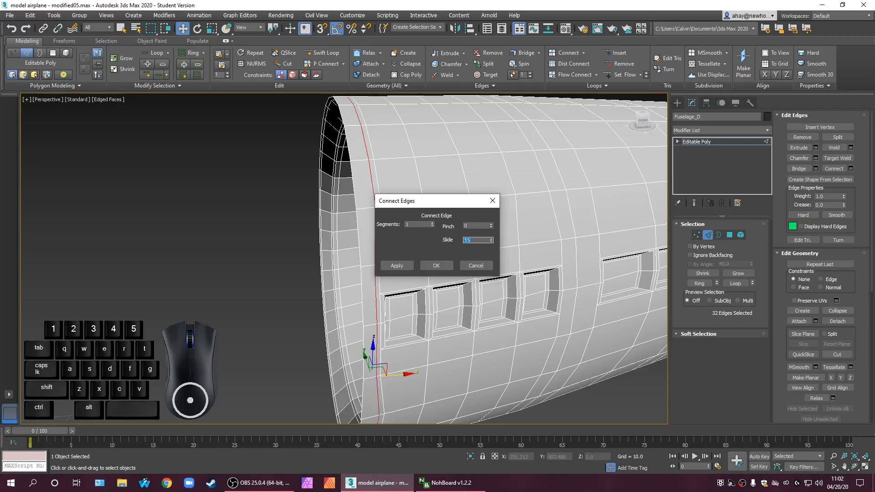
{"action": "key", "text": "Return"}
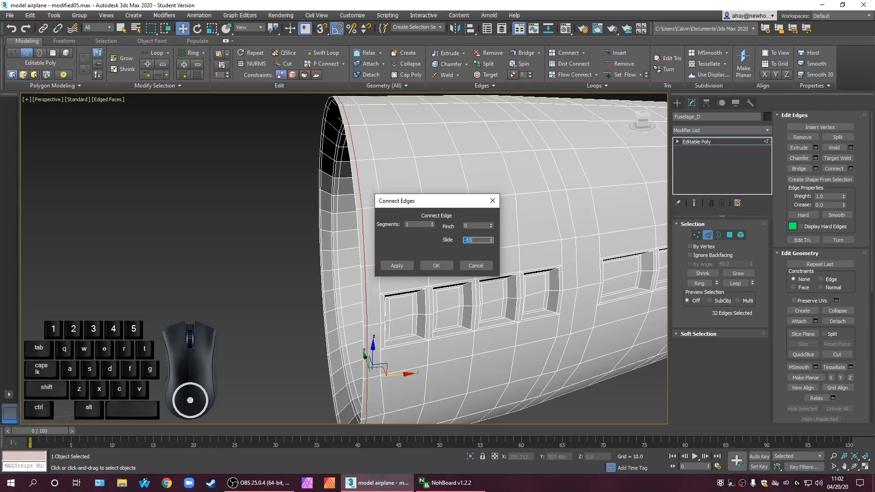
{"action": "left_click", "coordinate": [436, 265]}
Preview the front rim and windows at object level with NURMS subdivision, and turn NURMS off
{"action": "middle_click_drag", "start_coordinate": [409, 305], "coordinate": [406, 219]}
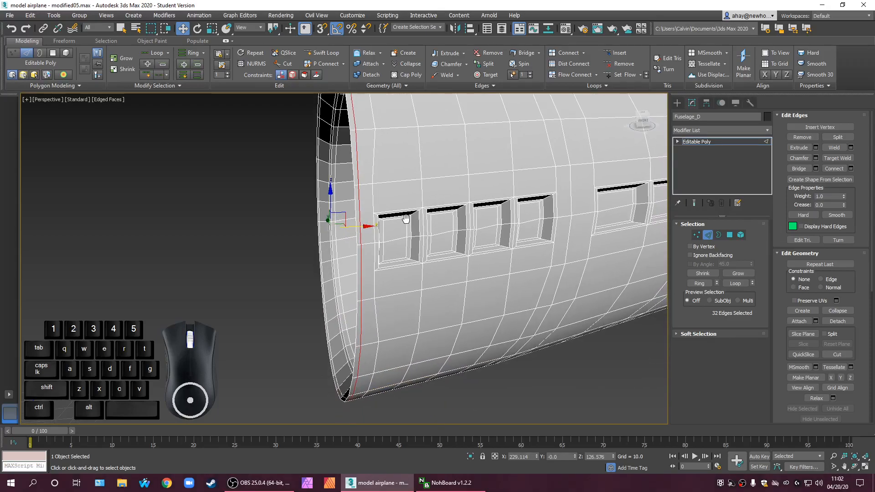
{"action": "left_click", "coordinate": [716, 143]}
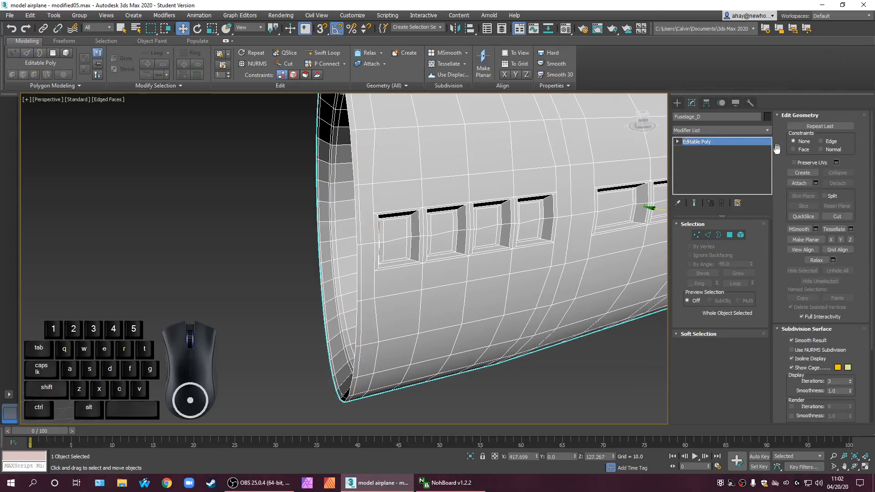
{"action": "left_click", "coordinate": [792, 350]}
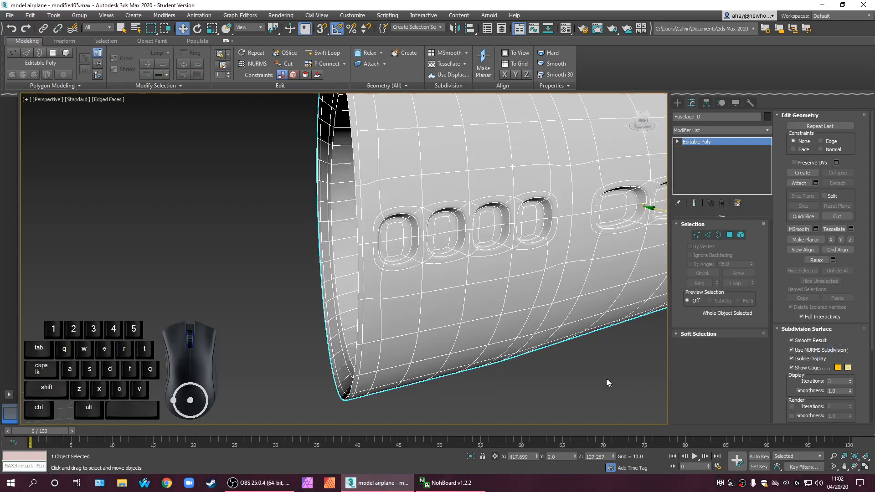
{"action": "left_click", "coordinate": [809, 350]}
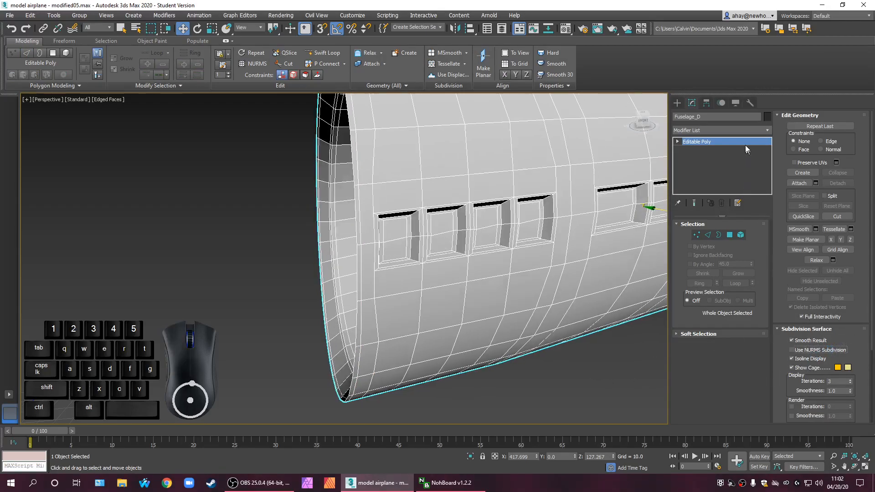
Add an OpenSubdiv modifier with 3 iterations to Fuselage_D and check the smoothing of its front rim
{"action": "left_click", "coordinate": [749, 133]}
{"action": "key", "text": "o"}
{"action": "key", "text": "Return"}
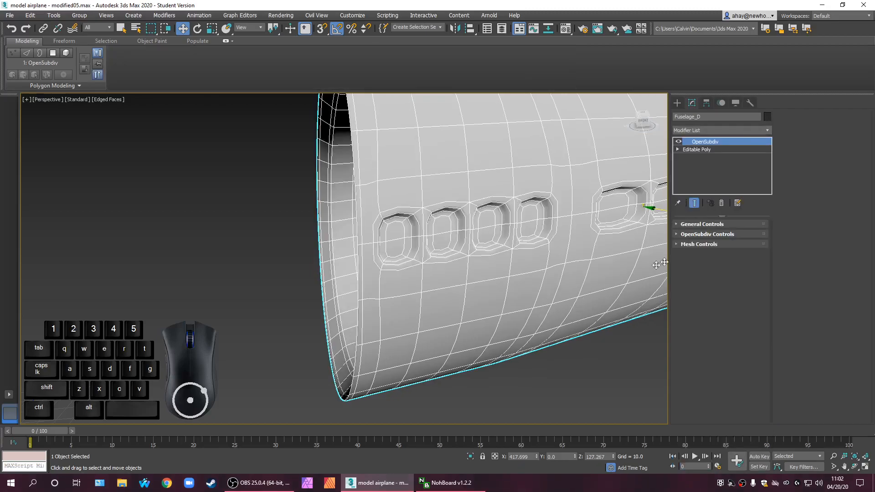
{"action": "left_click", "coordinate": [722, 226]}
{"action": "left_click", "coordinate": [746, 241]}
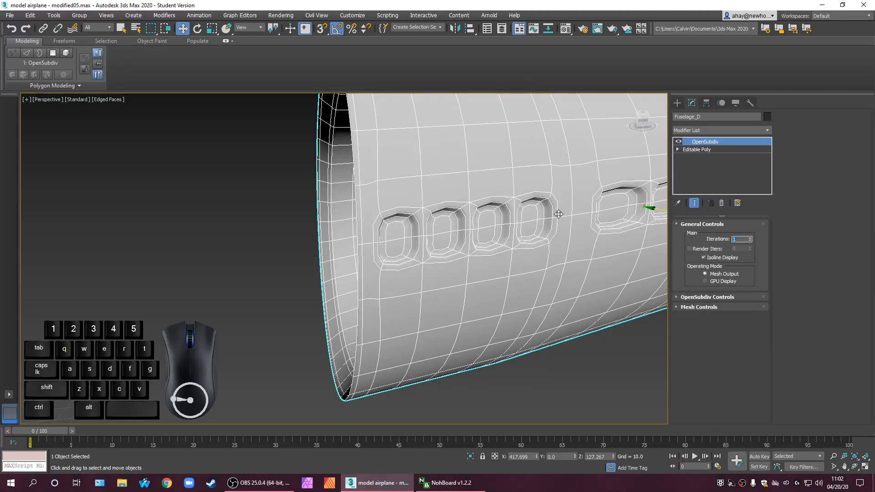
{"action": "middle_click_drag", "start_coordinate": [250, 397], "coordinate": [254, 338]}
{"action": "scroll", "coordinate": [346, 322], "scroll_direction": "up", "scroll_amount": 5}
{"action": "scroll", "coordinate": [378, 310], "scroll_direction": "up", "scroll_amount": 3}
{"action": "scroll", "coordinate": [390, 330], "scroll_direction": "down", "scroll_amount": 8}
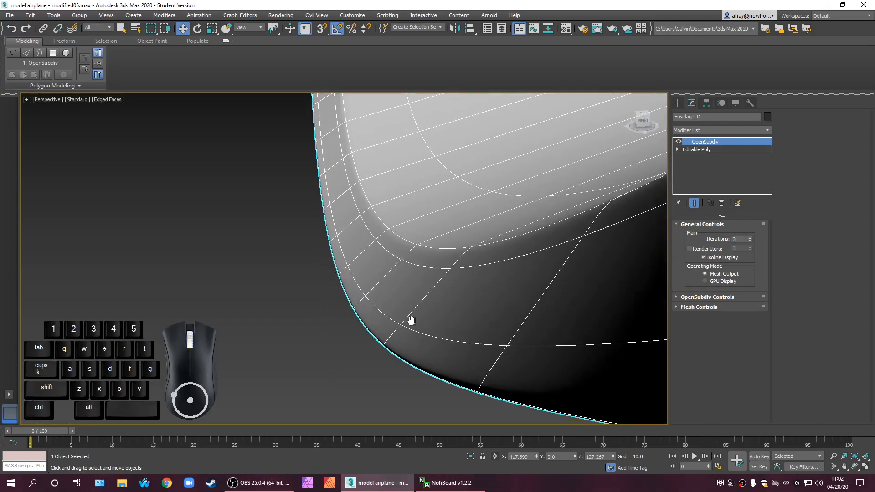
Turn off edged faces, bring back the rest of the aircraft and clear the selection
{"action": "key", "text": "F4"}
{"action": "scroll", "coordinate": [347, 287], "scroll_direction": "up", "scroll_amount": 5}
{"action": "scroll", "coordinate": [373, 314], "scroll_direction": "down", "scroll_amount": 8}
{"action": "right_click", "coordinate": [371, 301]}
{"action": "left_click", "coordinate": [412, 257]}
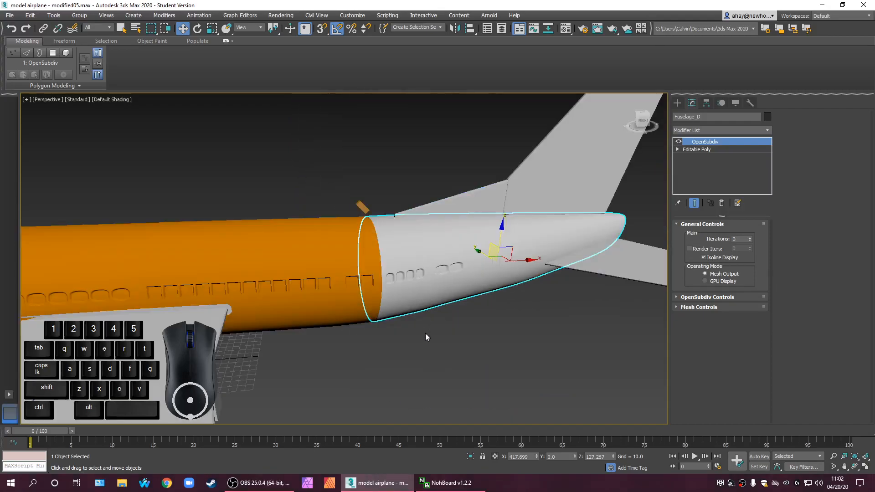
{"action": "left_click", "coordinate": [407, 349]}
Assign the 07 - Default grey material to both orange fuselage sections, Fuselage_C and the one ahead of it
{"action": "left_click_drag", "start_coordinate": [297, 332], "coordinate": [322, 381]}
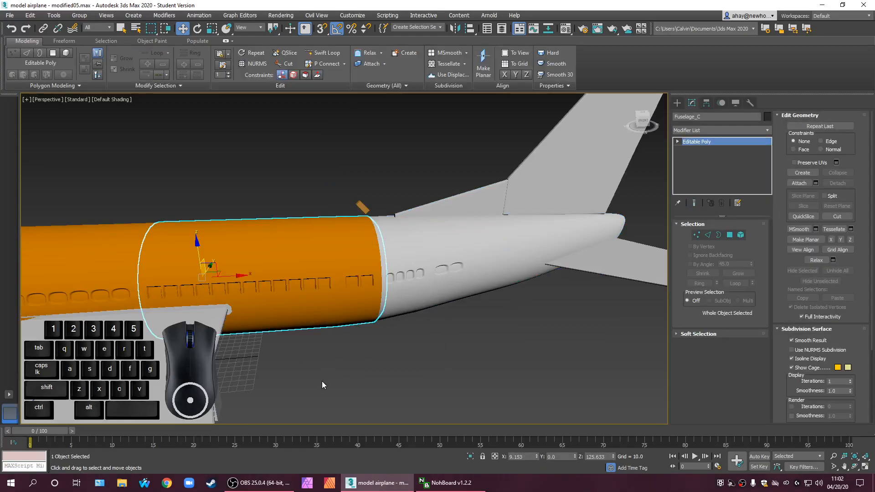
{"action": "scroll", "coordinate": [322, 381], "scroll_direction": "down", "scroll_amount": 5}
{"action": "left_click", "coordinate": [242, 343], "text": "ctrl"}
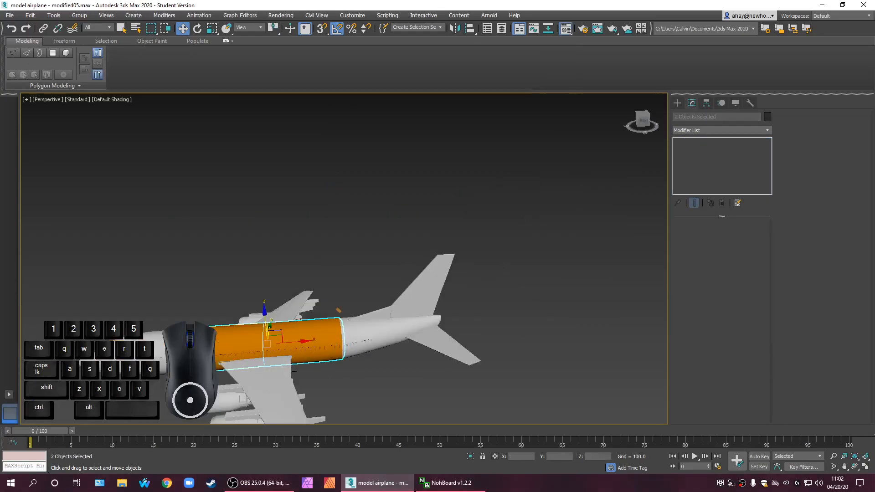
{"action": "key", "text": "m"}
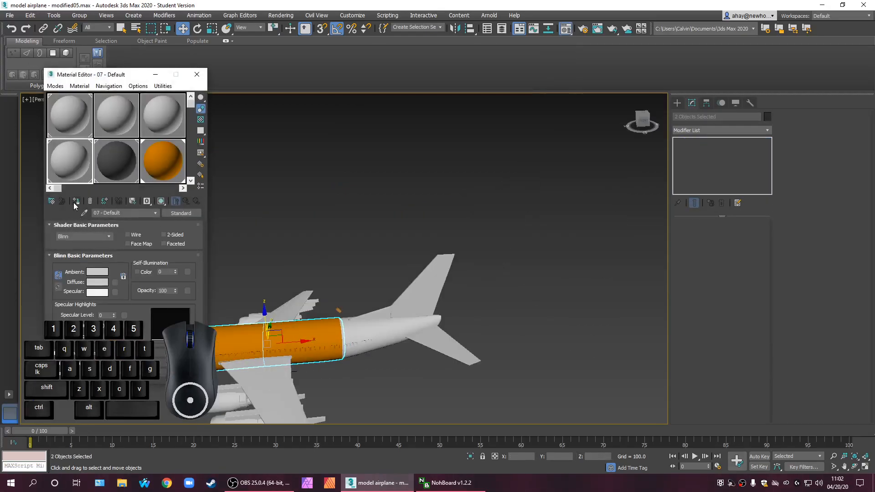
{"action": "left_click", "coordinate": [76, 202]}
{"action": "left_click", "coordinate": [312, 317]}
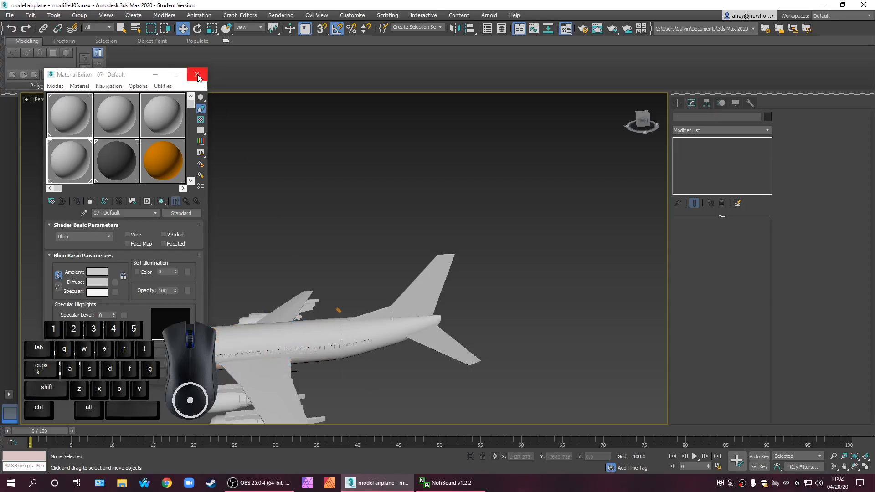
{"action": "left_click", "coordinate": [197, 75]}
Add an OpenSubdiv modifier to Fuselage_C and raise its iterations to 2
{"action": "scroll", "coordinate": [340, 327], "scroll_direction": "up", "scroll_amount": 5}
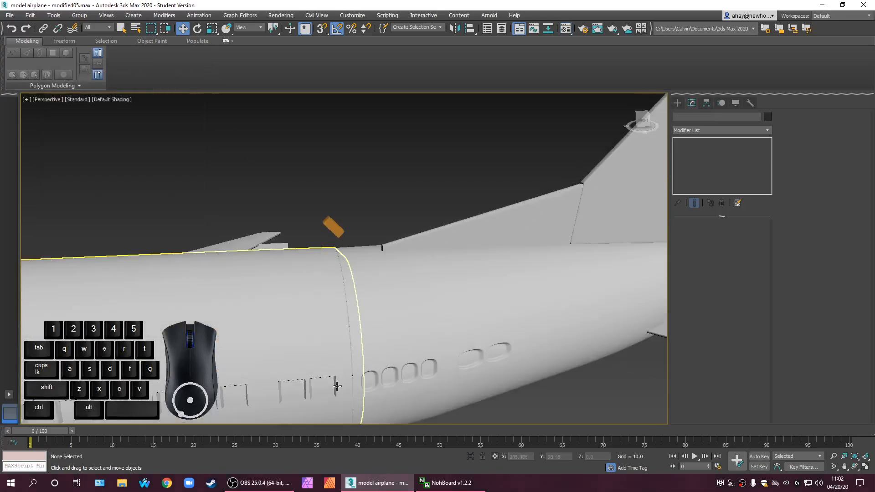
{"action": "scroll", "coordinate": [328, 369], "scroll_direction": "down", "scroll_amount": 2}
{"action": "left_click", "coordinate": [297, 348]}
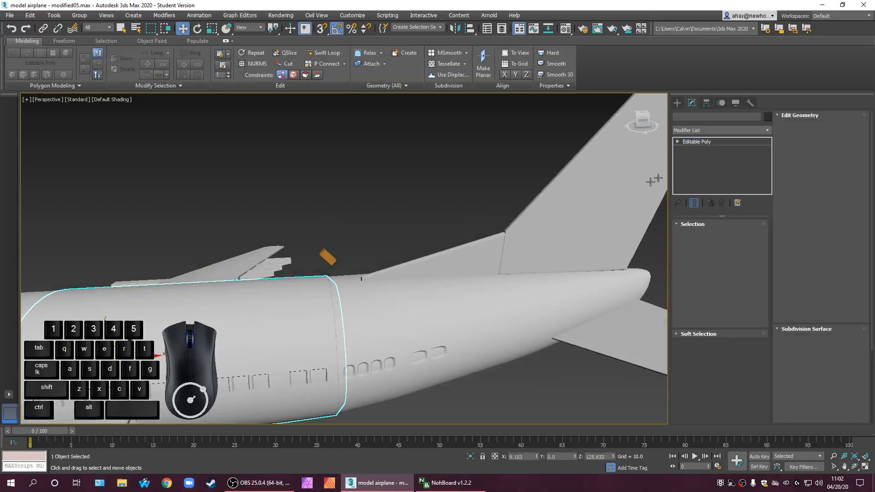
{"action": "left_click", "coordinate": [726, 132]}
{"action": "type", "text": "op"}
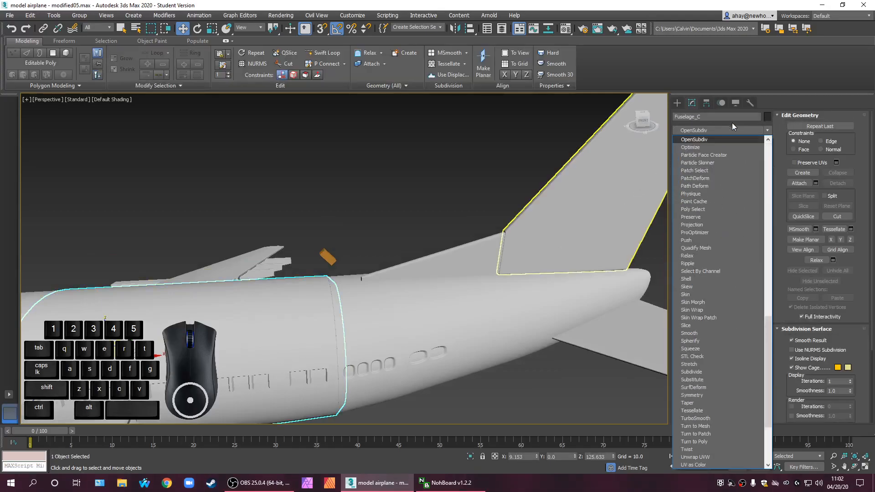
{"action": "key", "text": "Return"}
{"action": "left_click", "coordinate": [750, 237]}
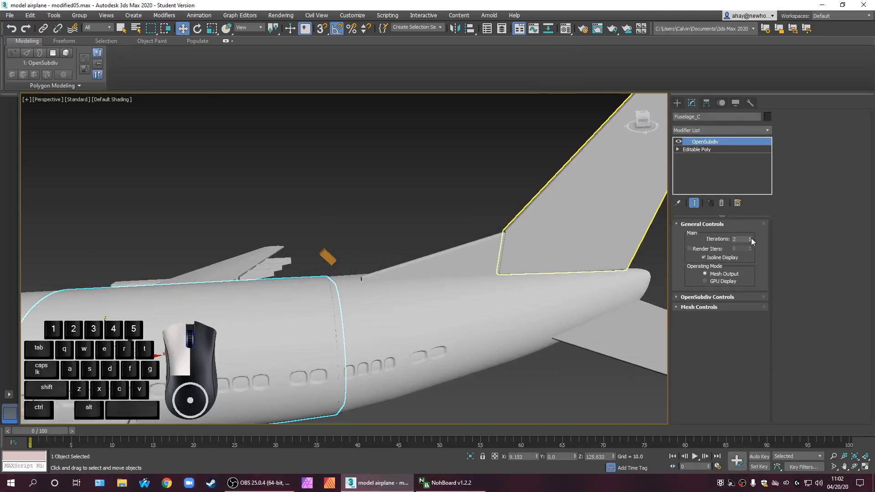
{"action": "left_click", "coordinate": [531, 415]}
Turn on the OpenSubdiv modifier's display for the windowed fuselage section just behind the cockpit
{"action": "middle_click_drag", "start_coordinate": [417, 396], "coordinate": [575, 382]}
{"action": "scroll", "coordinate": [527, 371], "scroll_direction": "down", "scroll_amount": 5}
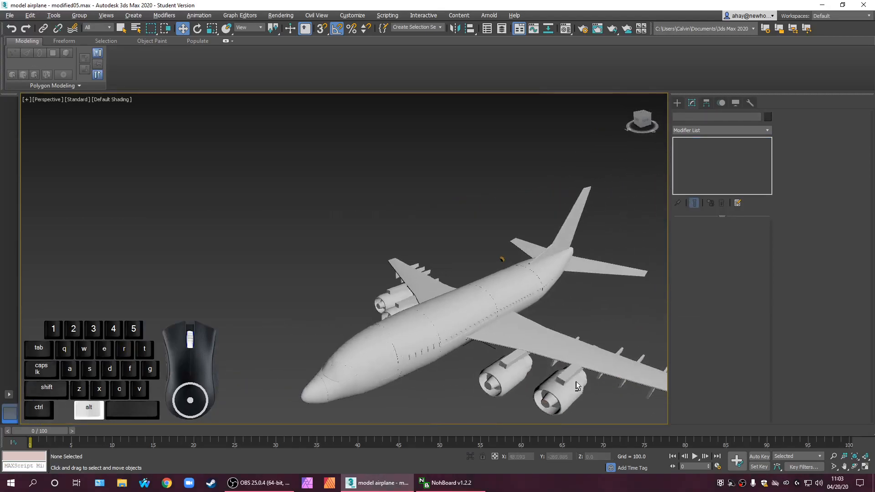
{"action": "scroll", "coordinate": [446, 377], "scroll_direction": "up", "scroll_amount": 5}
{"action": "scroll", "coordinate": [416, 363], "scroll_direction": "down", "scroll_amount": 5}
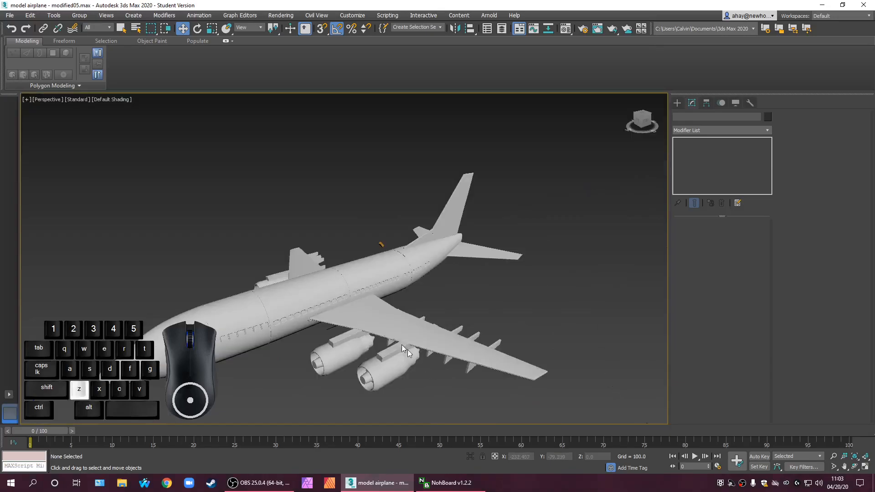
{"action": "left_click", "coordinate": [258, 310]}
{"action": "left_click", "coordinate": [680, 141]}
{"action": "left_click", "coordinate": [271, 363]}
{"action": "scroll", "coordinate": [221, 336], "scroll_direction": "up", "scroll_amount": 2}
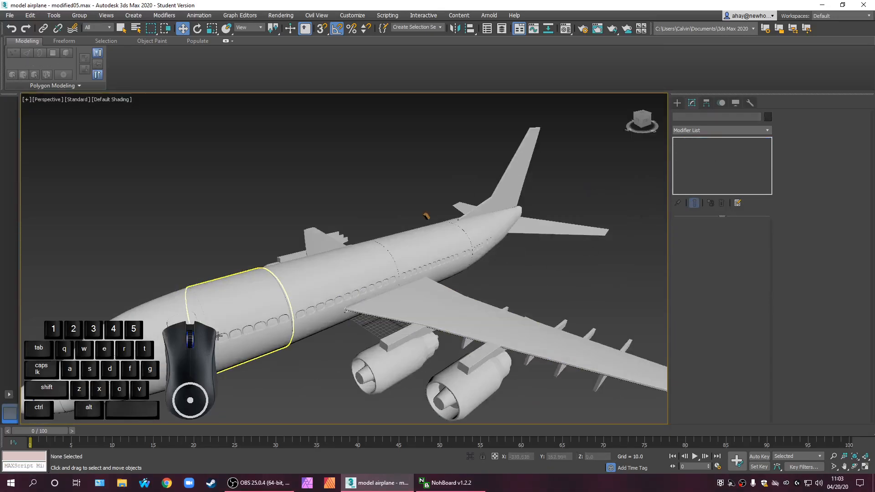
Inspect the smoothed fuselage from nose to tail, examining the window rows and the joints between sections
{"action": "scroll", "coordinate": [220, 336], "scroll_direction": "up", "scroll_amount": 2}
{"action": "middle_click_drag", "start_coordinate": [269, 330], "coordinate": [448, 263]}
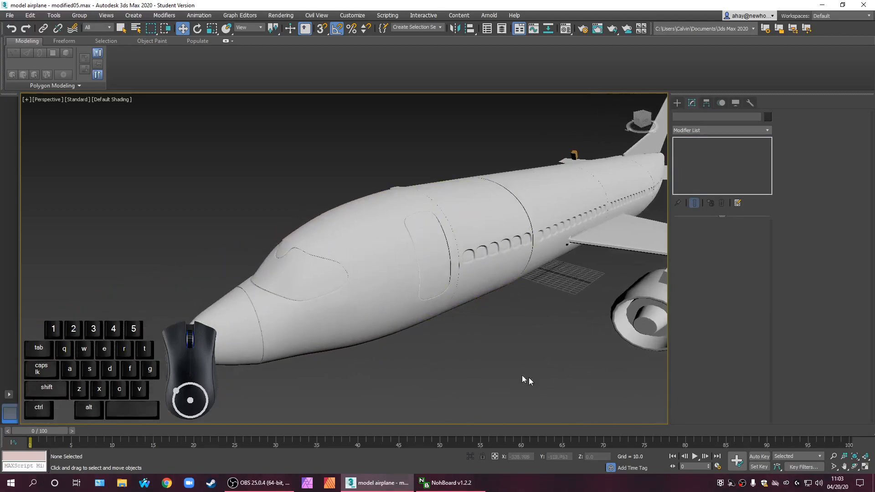
{"action": "middle_click_drag", "start_coordinate": [546, 336], "coordinate": [380, 366], "text": "alt"}
{"action": "scroll", "coordinate": [220, 418], "scroll_direction": "down", "scroll_amount": 5}
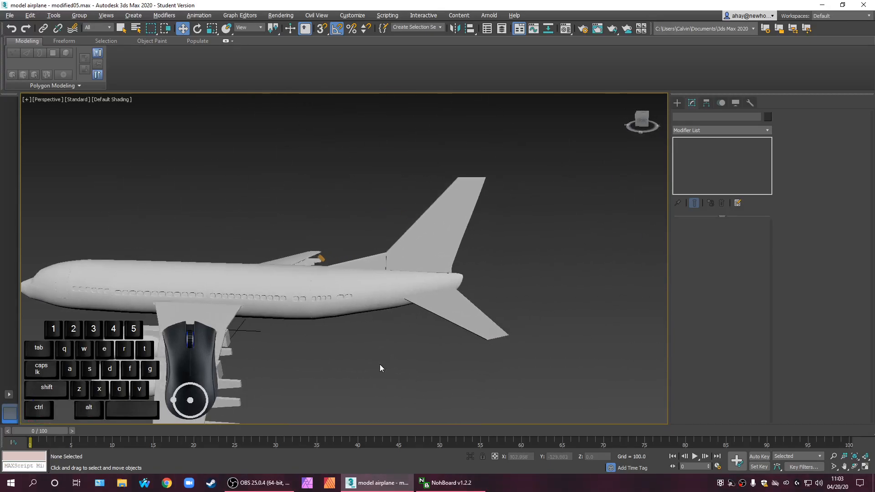
{"action": "scroll", "coordinate": [332, 271], "scroll_direction": "up", "scroll_amount": 2}
{"action": "scroll", "coordinate": [333, 304], "scroll_direction": "up", "scroll_amount": 2}
{"action": "scroll", "coordinate": [333, 303], "scroll_direction": "up", "scroll_amount": 2}
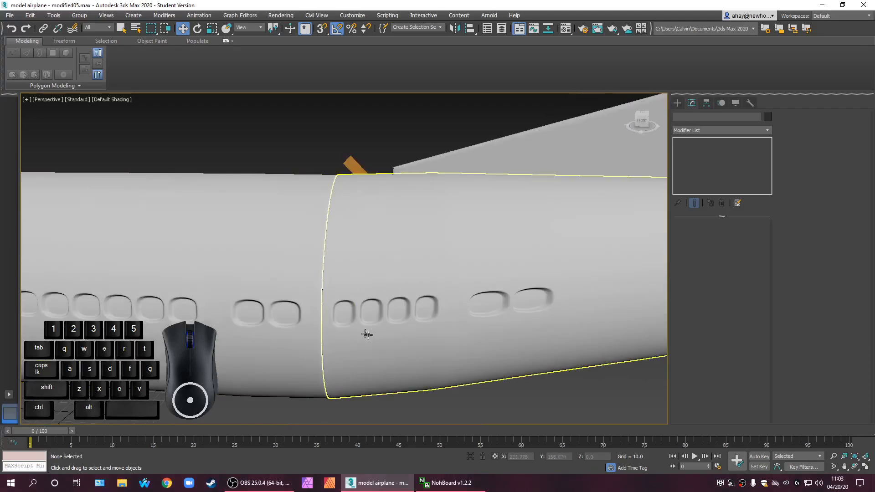
{"action": "scroll", "coordinate": [358, 328], "scroll_direction": "up", "scroll_amount": 2}
{"action": "scroll", "coordinate": [241, 325], "scroll_direction": "down", "scroll_amount": 3}
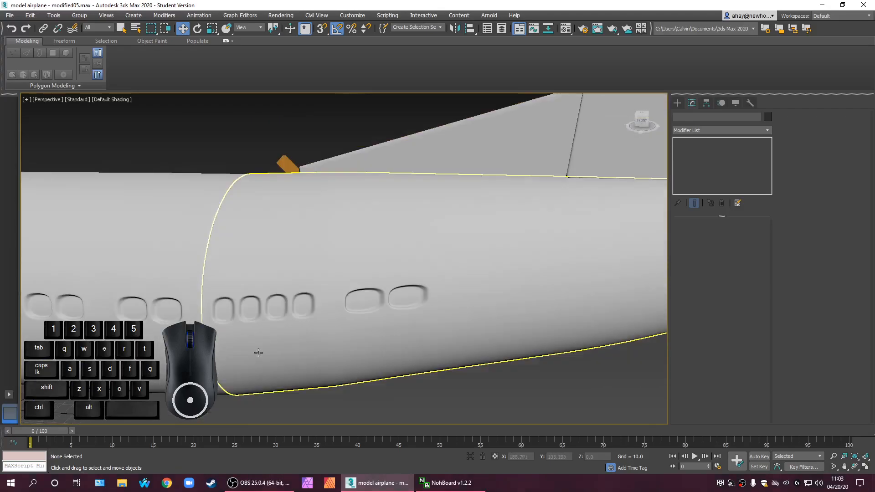
{"action": "middle_click_drag", "start_coordinate": [258, 355], "coordinate": [383, 310], "text": "alt"}
{"action": "scroll", "coordinate": [381, 309], "scroll_direction": "up", "scroll_amount": 2}
{"action": "scroll", "coordinate": [382, 308], "scroll_direction": "down", "scroll_amount": 6}
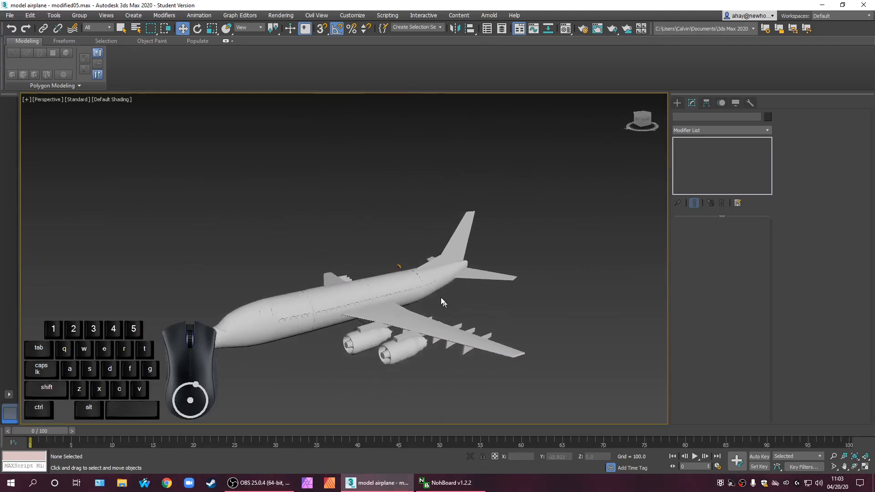
{"action": "scroll", "coordinate": [405, 288], "scroll_direction": "up", "scroll_amount": 4}
{"action": "left_click_drag", "start_coordinate": [503, 368], "coordinate": [198, 229]}
{"action": "left_click", "coordinate": [338, 373]}
{"action": "middle_click_drag", "start_coordinate": [351, 361], "coordinate": [472, 301], "text": "alt"}
{"action": "scroll", "coordinate": [479, 297], "scroll_direction": "up", "scroll_amount": 5}
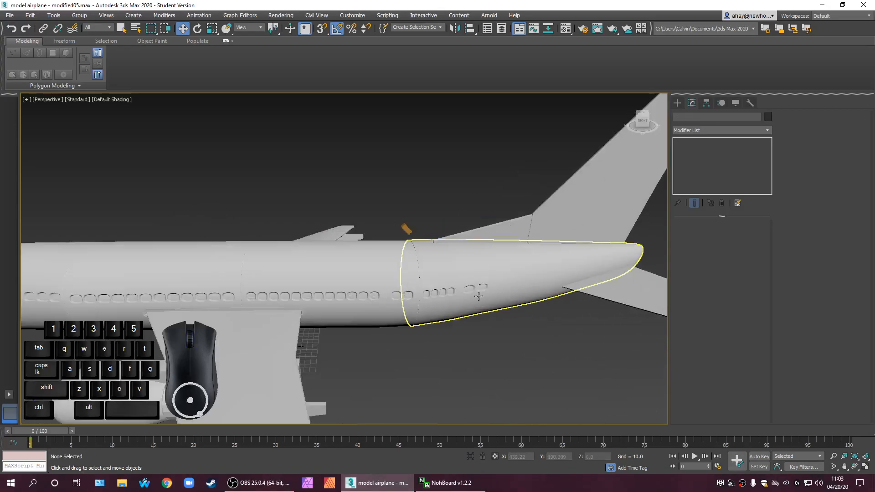